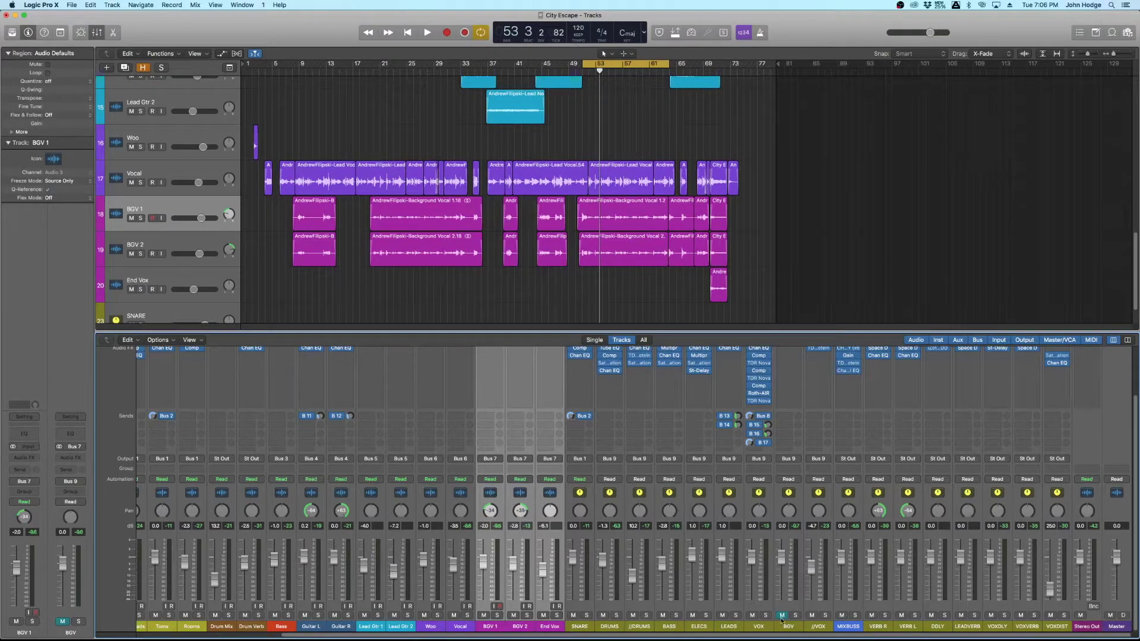
# Audition the cycled section and adjust the BGV 1, BGV 2 and End Vox faders together, setting BGV 2 to about -0.8 dB
pyautogui.press('space')
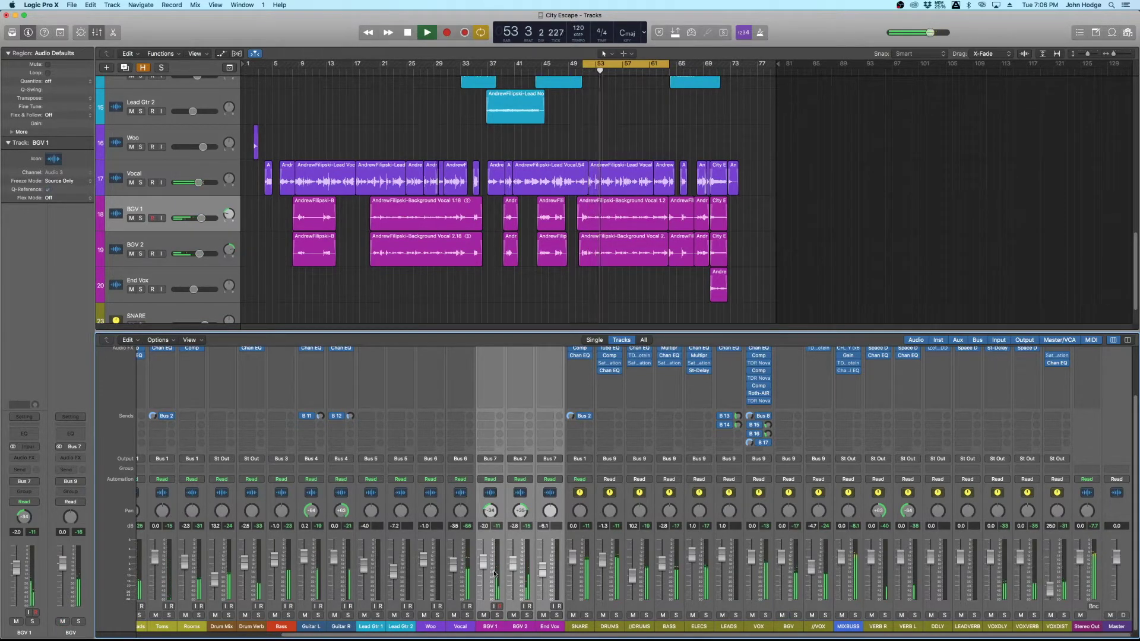
pyautogui.press('space')
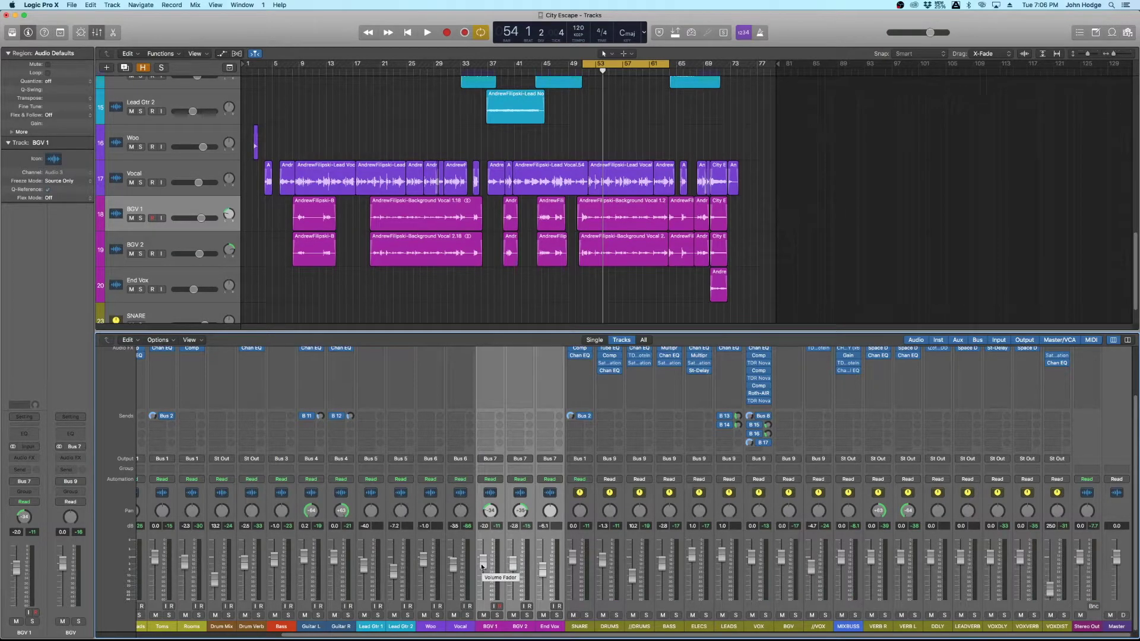
pyautogui.moveTo(482, 566); pyautogui.dragTo(482, 572)
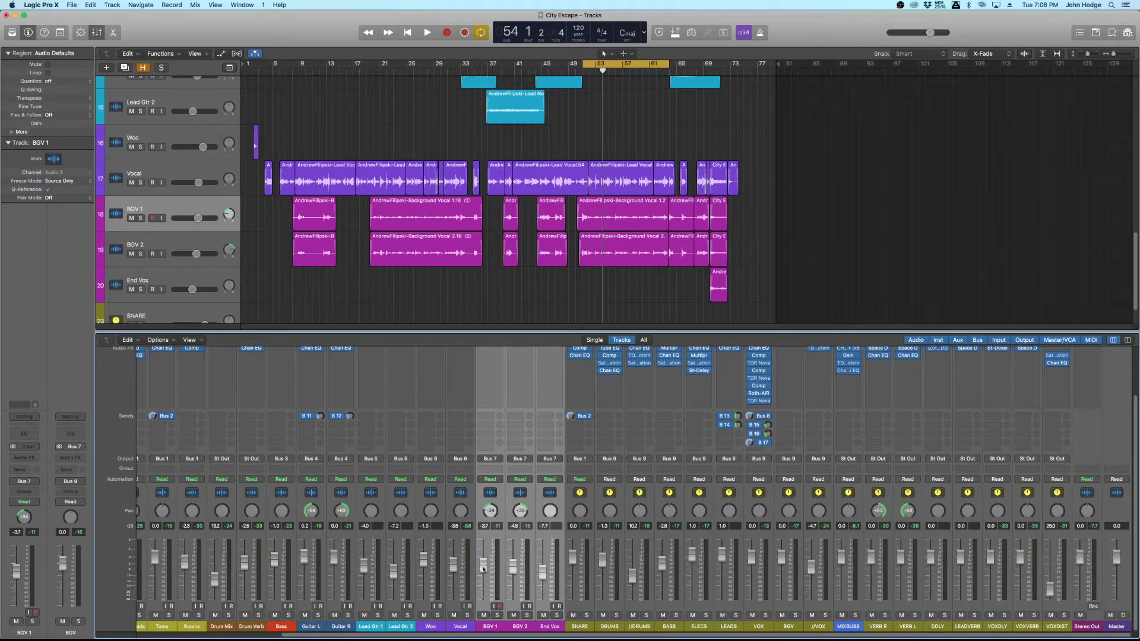
pyautogui.press('space')
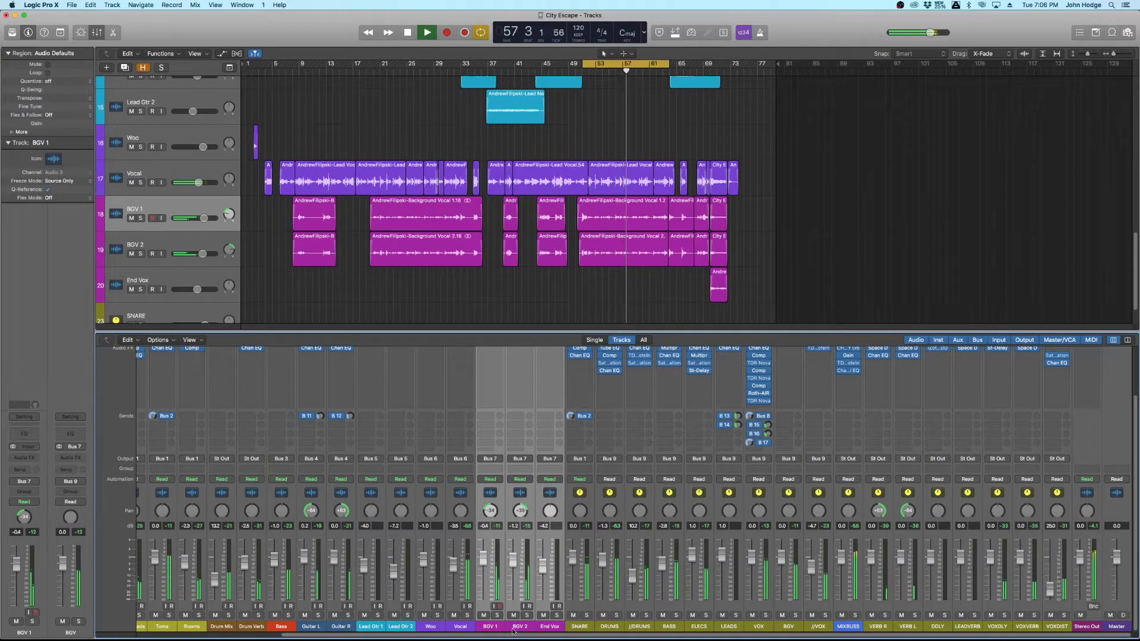
pyautogui.click(513, 561)
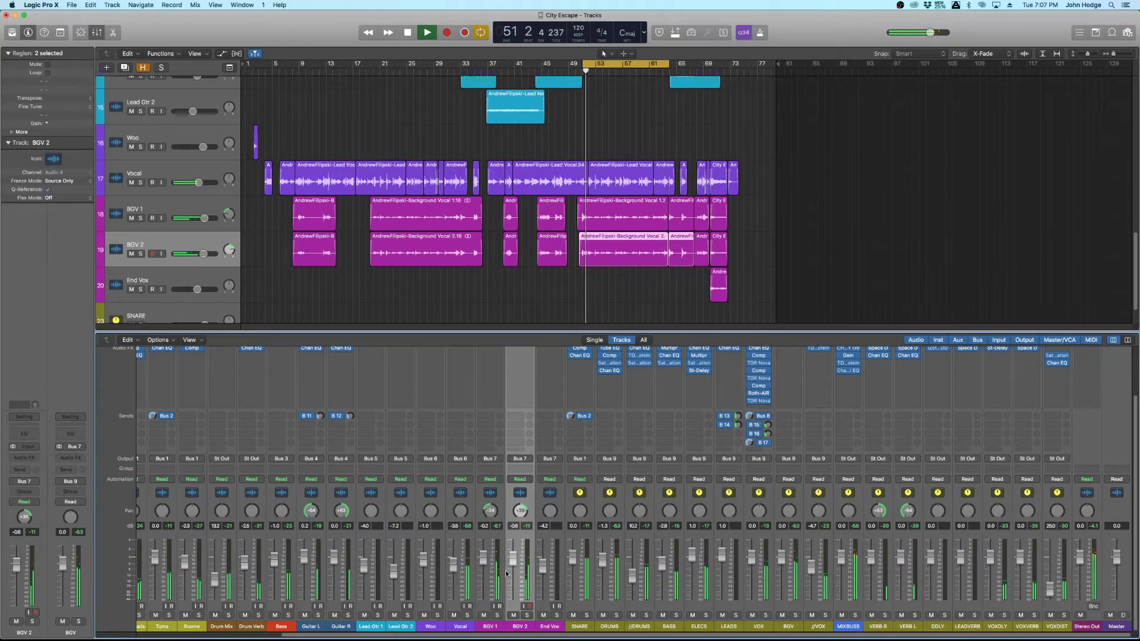
pyautogui.press('space')
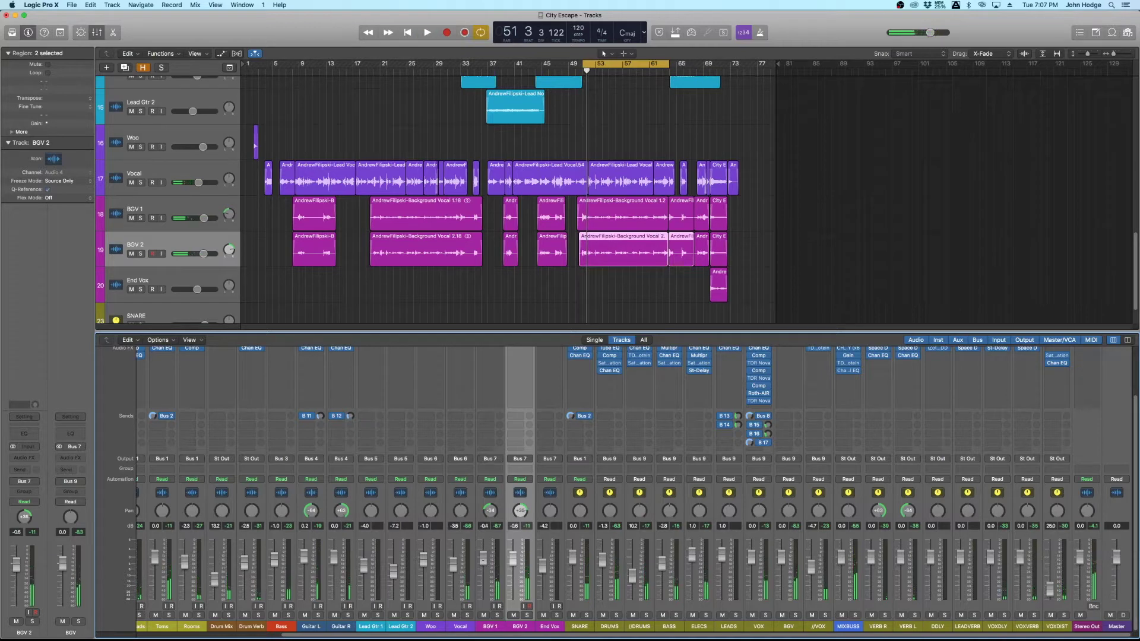
# Select BGV 1, BGV 2 and End Vox together and lower them during playback, to about -1.1 dB on BGV 1 and -1.4 dB on BGV 2
pyautogui.keyDown('shift'); pyautogui.click(491, 628); pyautogui.keyUp('shift')
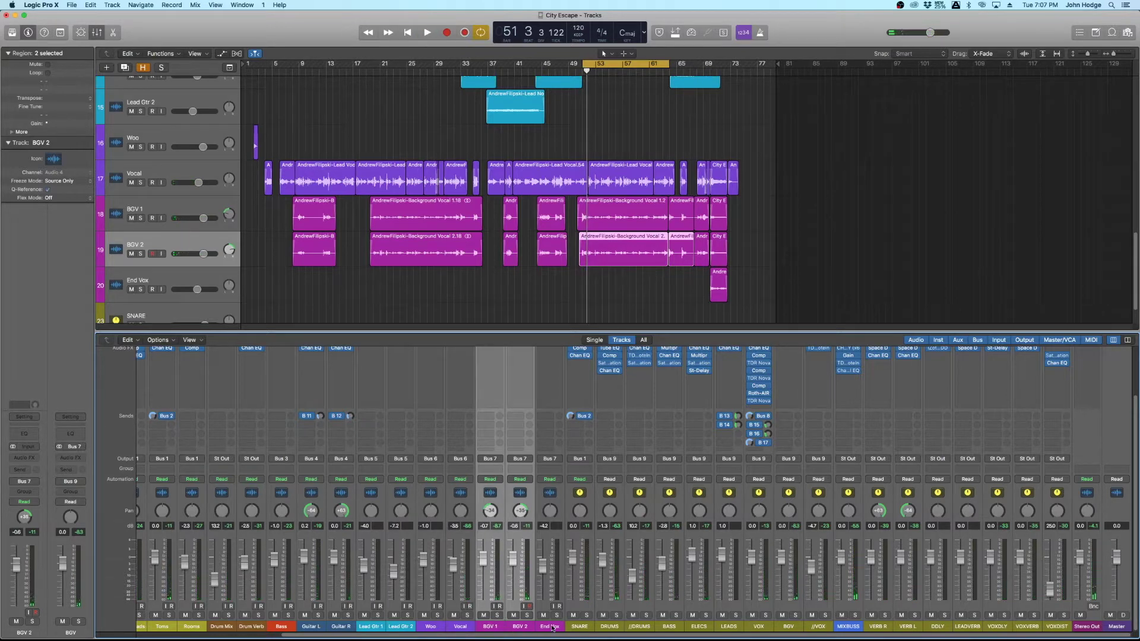
pyautogui.keyDown('shift'); pyautogui.click(548, 628); pyautogui.keyUp('shift')
pyautogui.press('space')
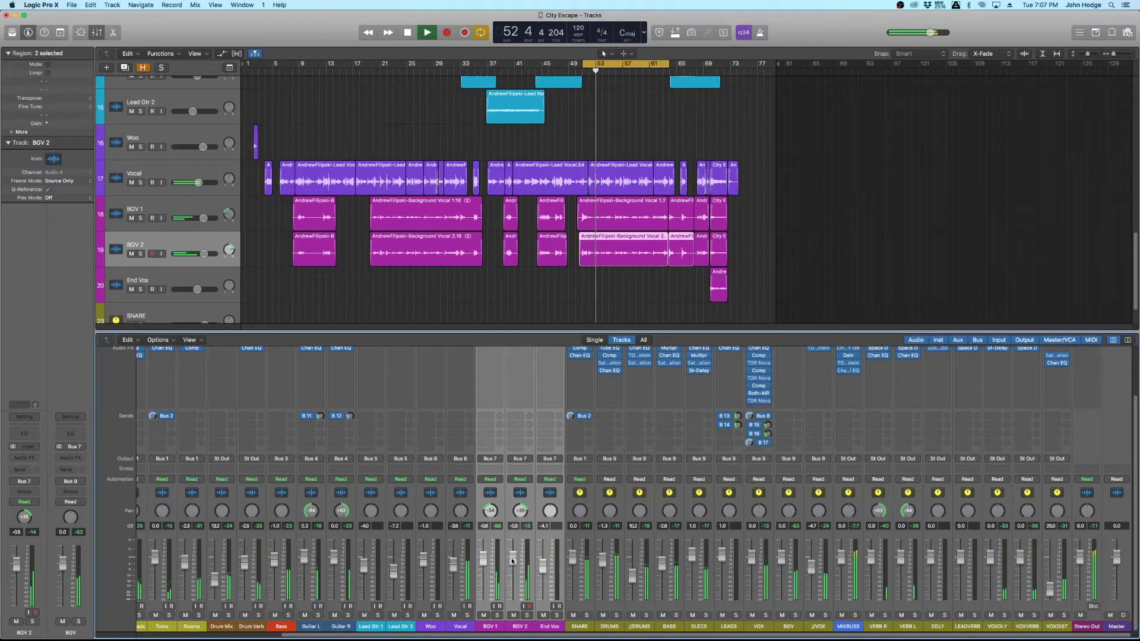
pyautogui.click(527, 536)
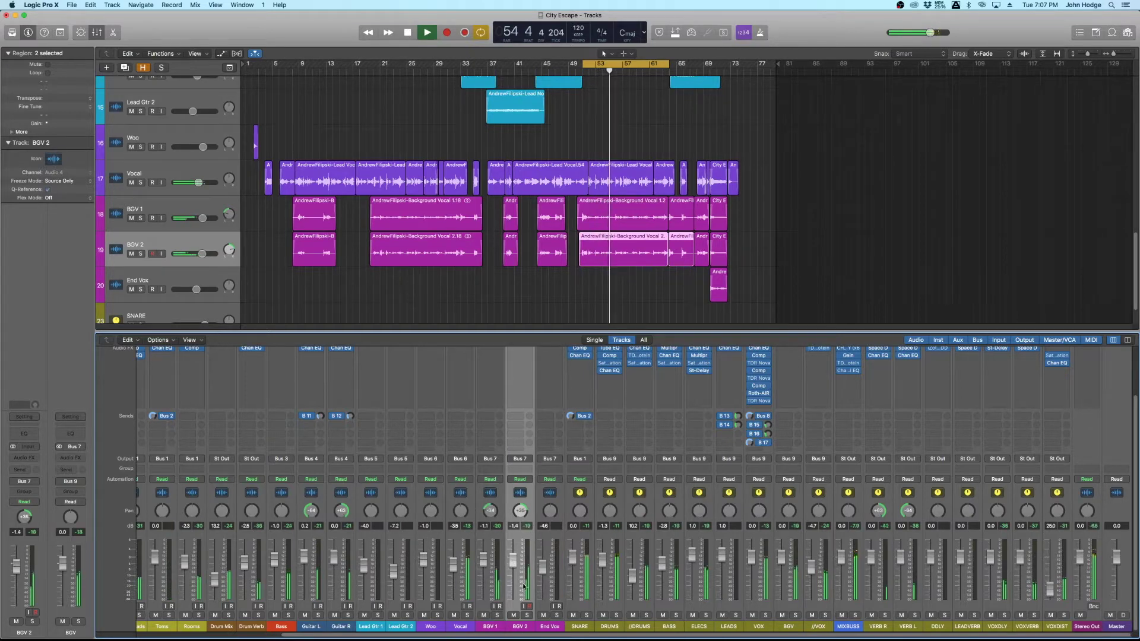
pyautogui.press('space')
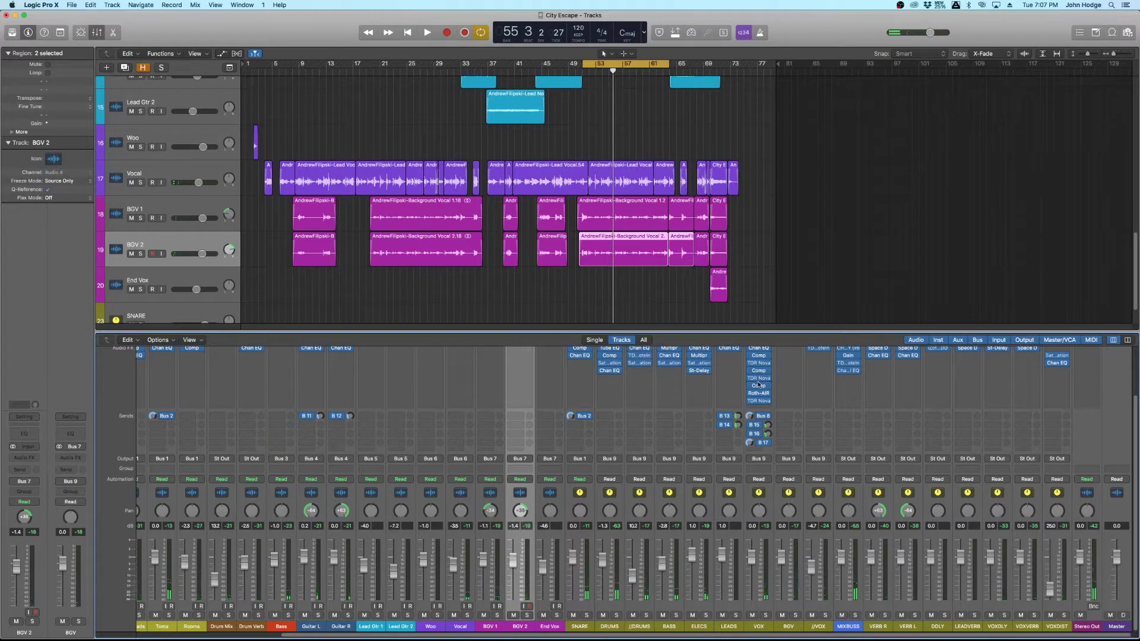
# Deselect the regions and magnify the BGV 1 and BGV 2 waveforms around bars 51 to 64 to compare their timing
pyautogui.click(601, 277)
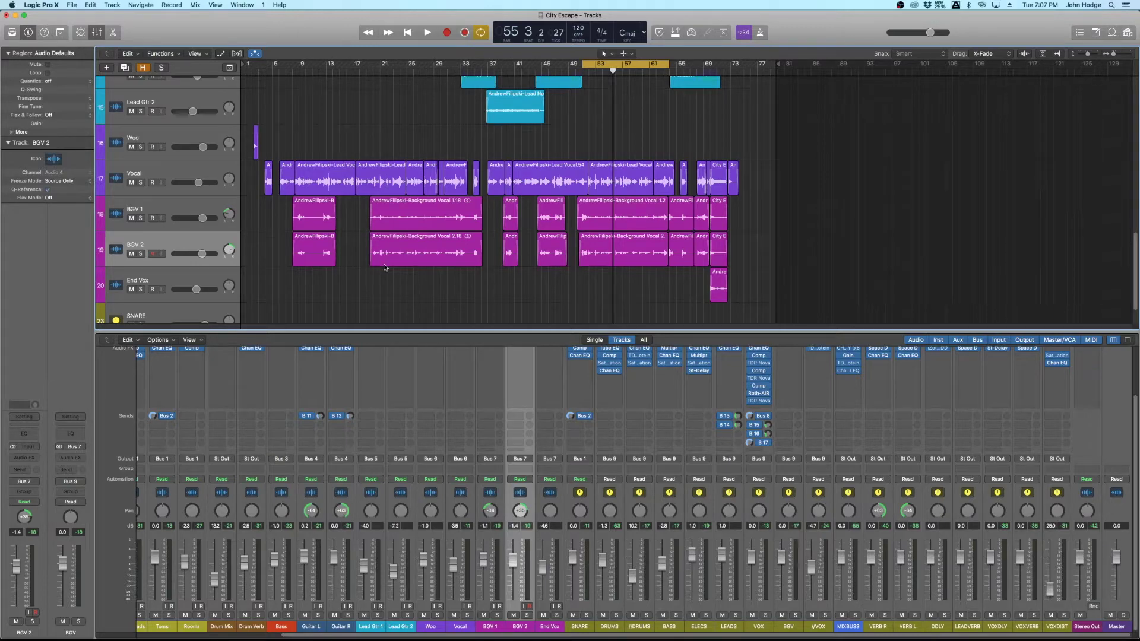
pyautogui.press('super+Down')
pyautogui.press('super+Down')
pyautogui.press('super+Down')
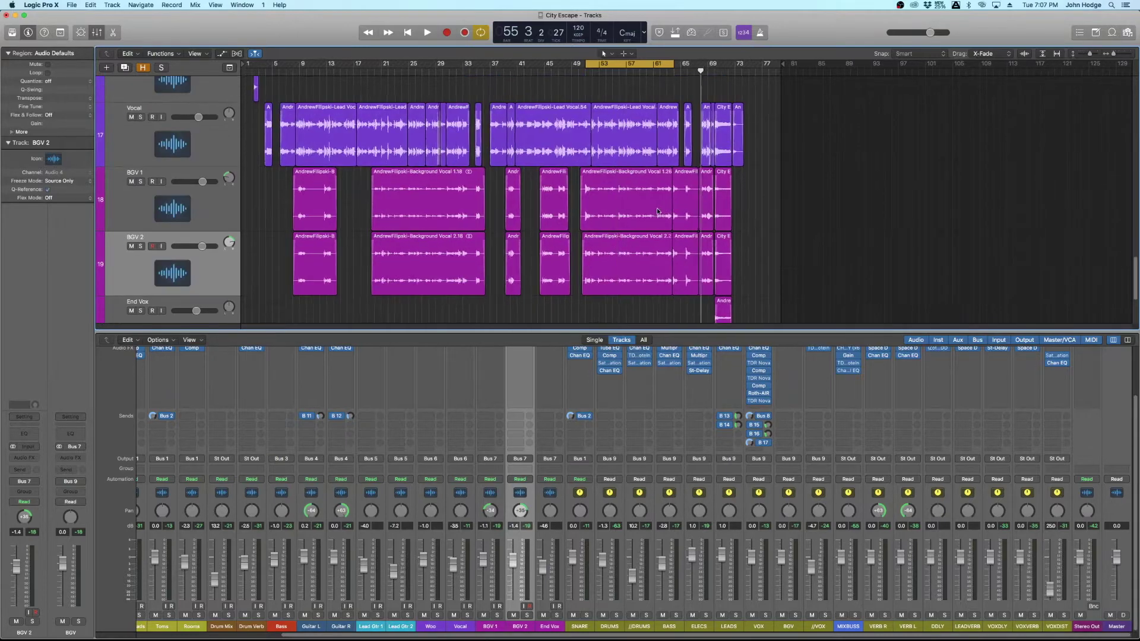
pyautogui.press('super+Right')
pyautogui.press('super+Right')
pyautogui.press('super+Right')
pyautogui.press('super+Right')
pyautogui.hscroll(4, 657, 212)
pyautogui.press('super+Down')
pyautogui.press('super+Down')
pyautogui.press('super+Right')
pyautogui.press('super+Right')
pyautogui.press('super+Right')
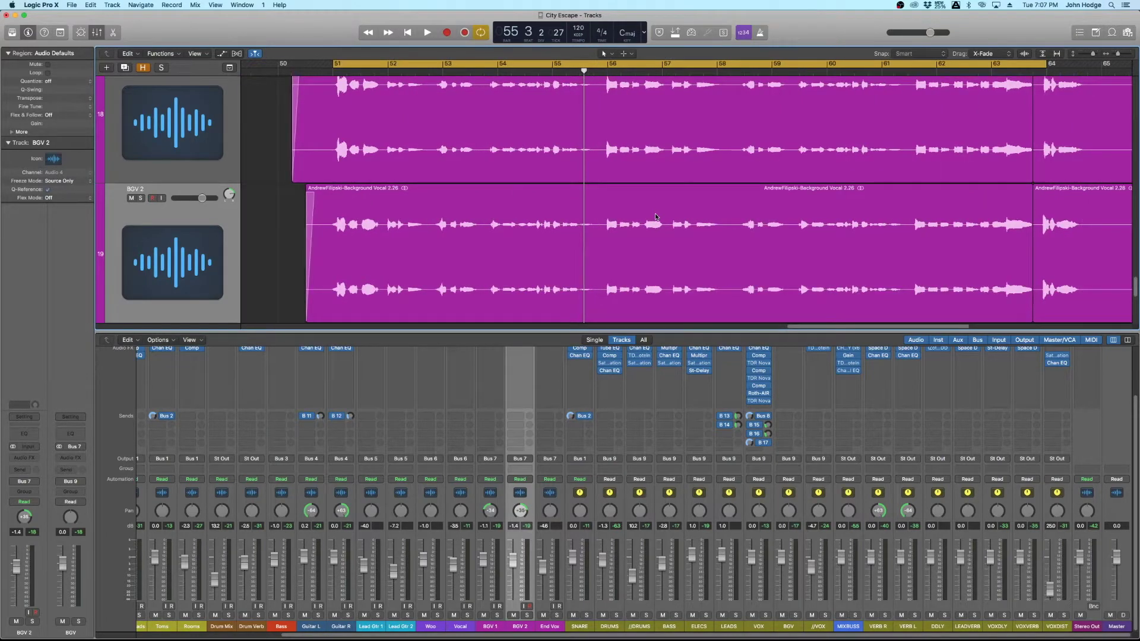
# Turn off cycle mode and play the background vocals from about bar 58, stopping near the end of bar 61
pyautogui.hscroll(1, 656, 217)
pyautogui.click(722, 69)
pyautogui.press('c')
pyautogui.press('space')
pyautogui.hscroll(5, 689, 155)
pyautogui.hscroll(4, 690, 149)
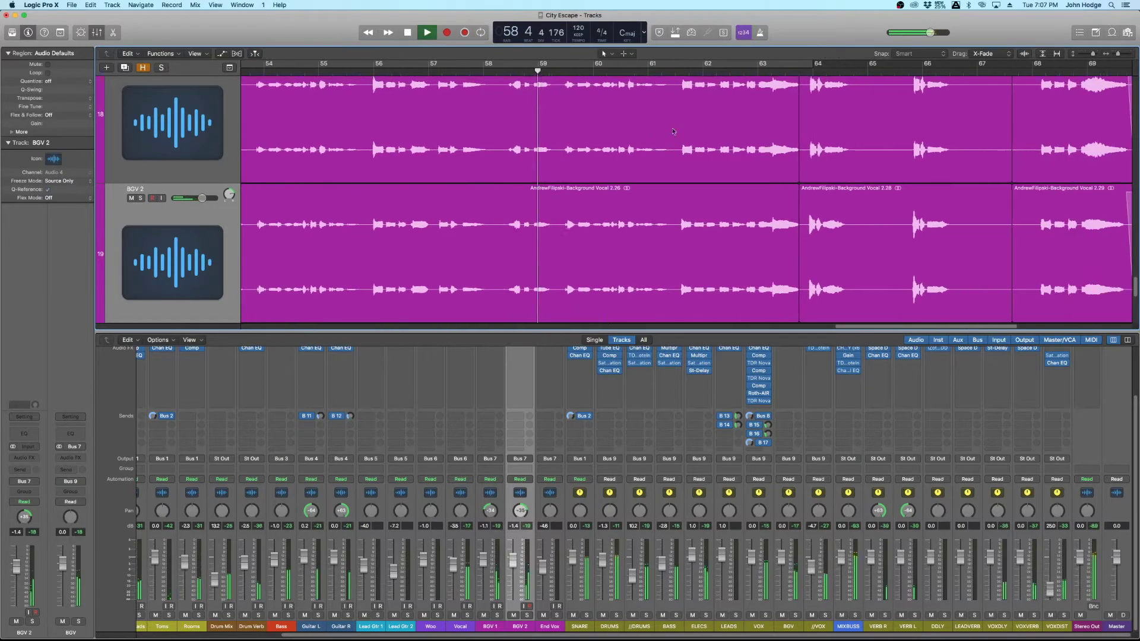
pyautogui.scroll(-2, 659, 141)
pyautogui.hscroll(3, 659, 141)
pyautogui.scroll(1, 659, 140)
pyautogui.scroll(2, 658, 136)
pyautogui.hscroll(3, 653, 154)
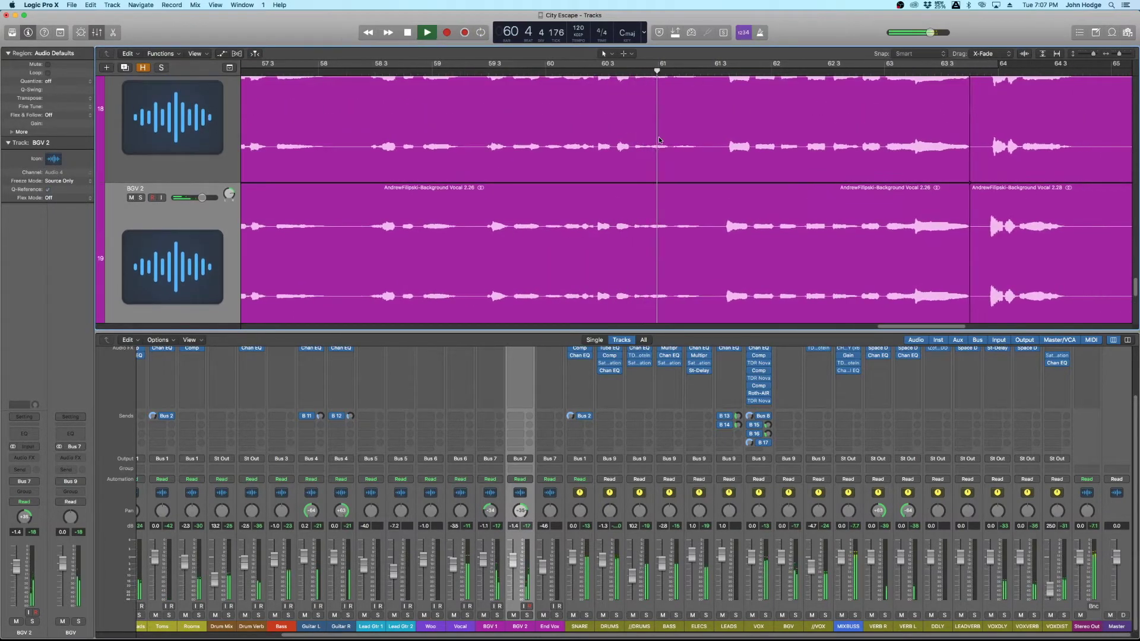
pyautogui.press('space')
pyautogui.scroll(1, 651, 177)
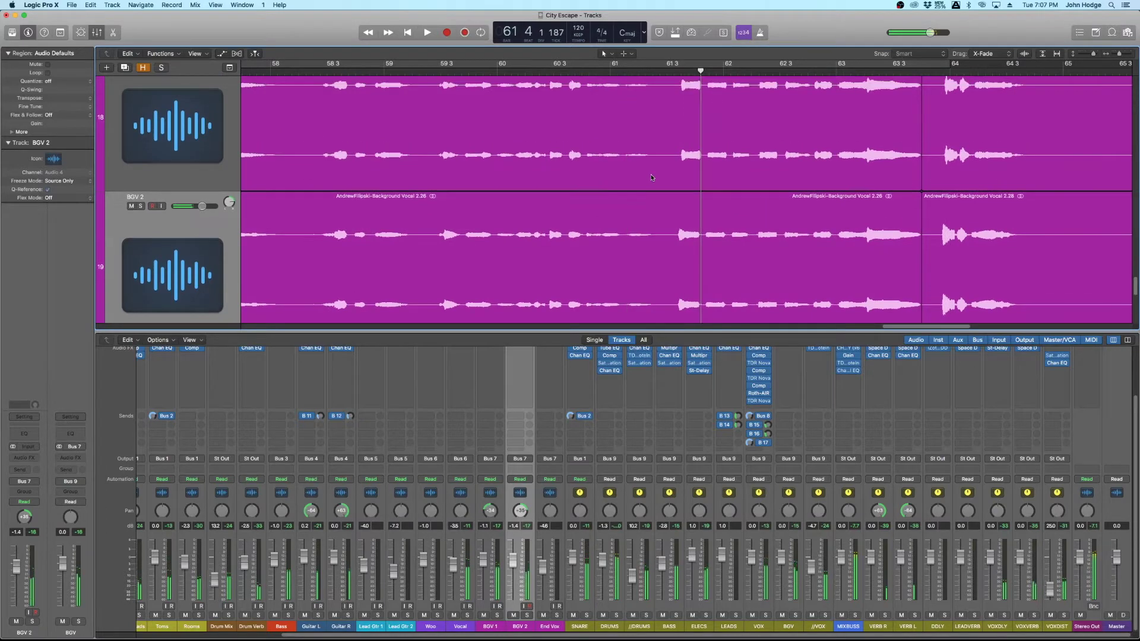
# Compare the timing of the BGV 1 and BGV 2 phrase starting around 61 3, viewing the waveforms closely and playing its opening
pyautogui.click(669, 71)
pyautogui.press('super+Right')
pyautogui.press('super+Right')
pyautogui.press('super+Right')
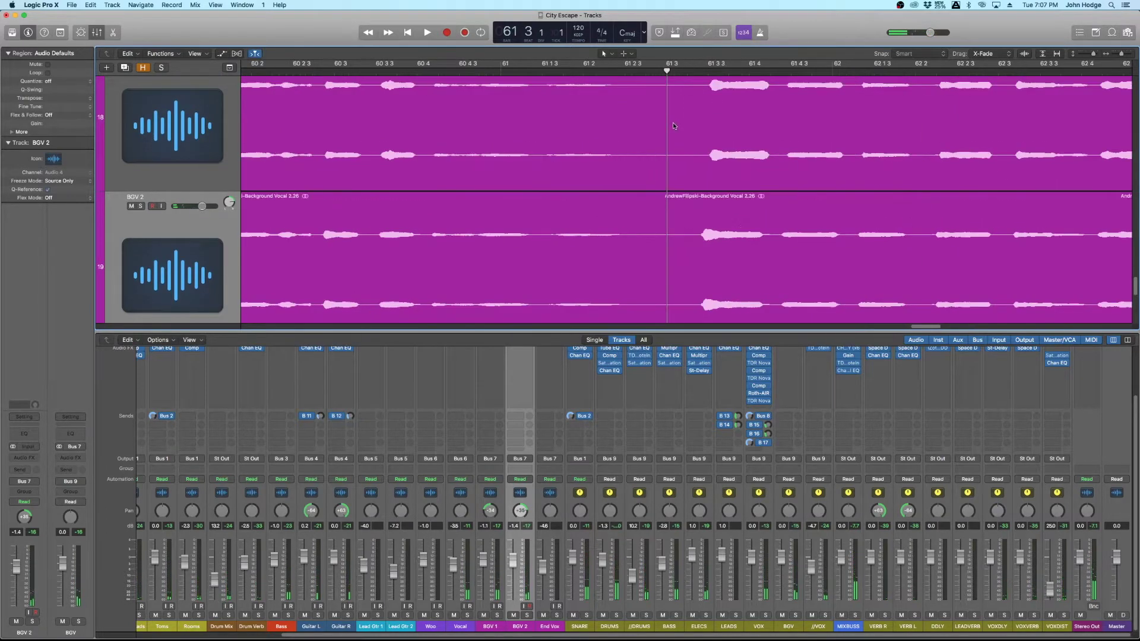
pyautogui.hscroll(5, 665, 137)
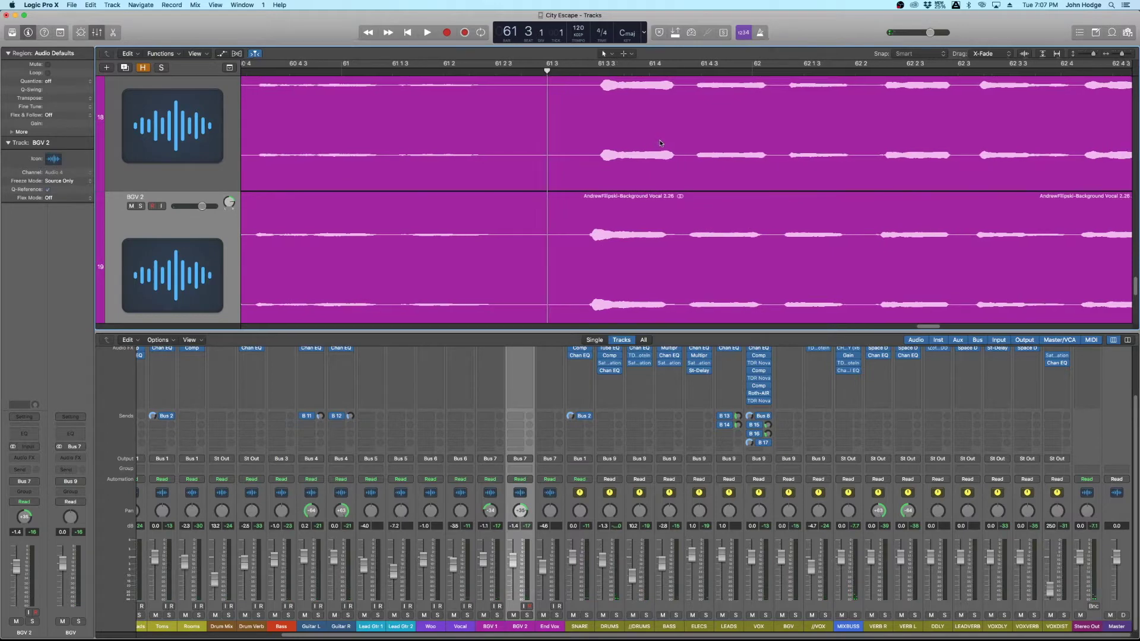
pyautogui.hscroll(2, 664, 148)
pyautogui.hscroll(5, 665, 147)
pyautogui.scroll(-1, 665, 148)
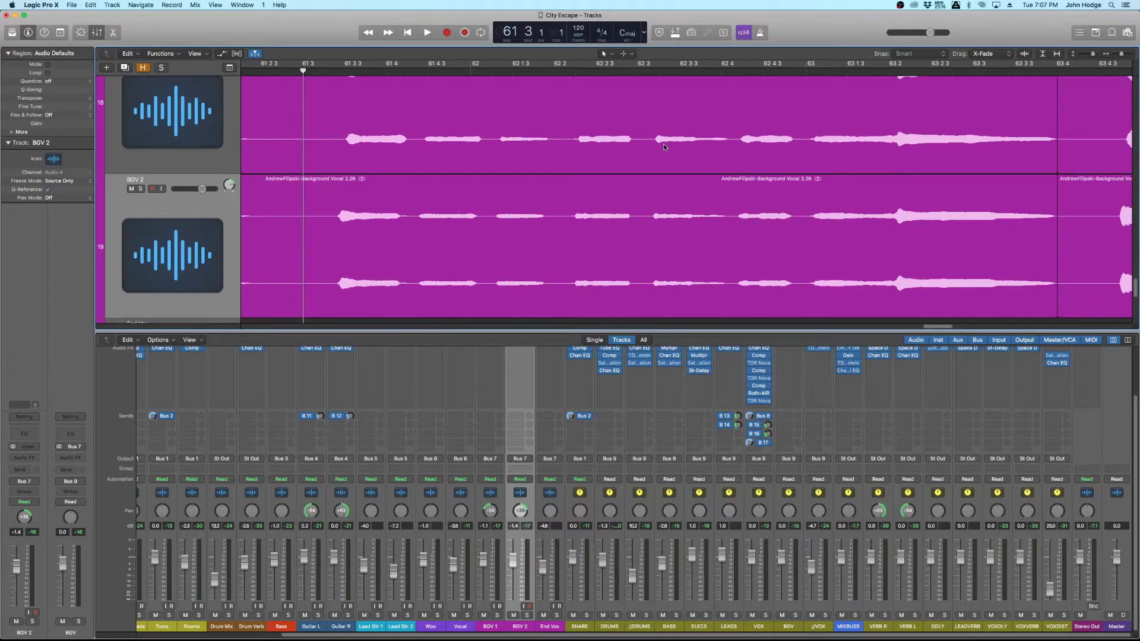
pyautogui.scroll(1, 665, 147)
pyautogui.hscroll(-1, 665, 148)
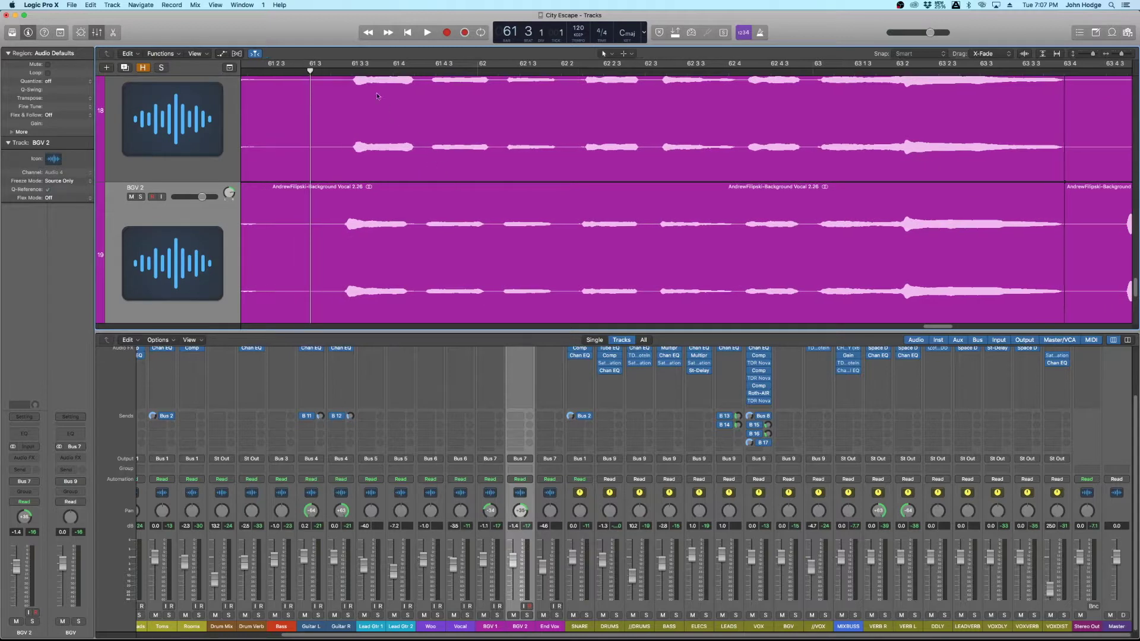
pyautogui.click(352, 71)
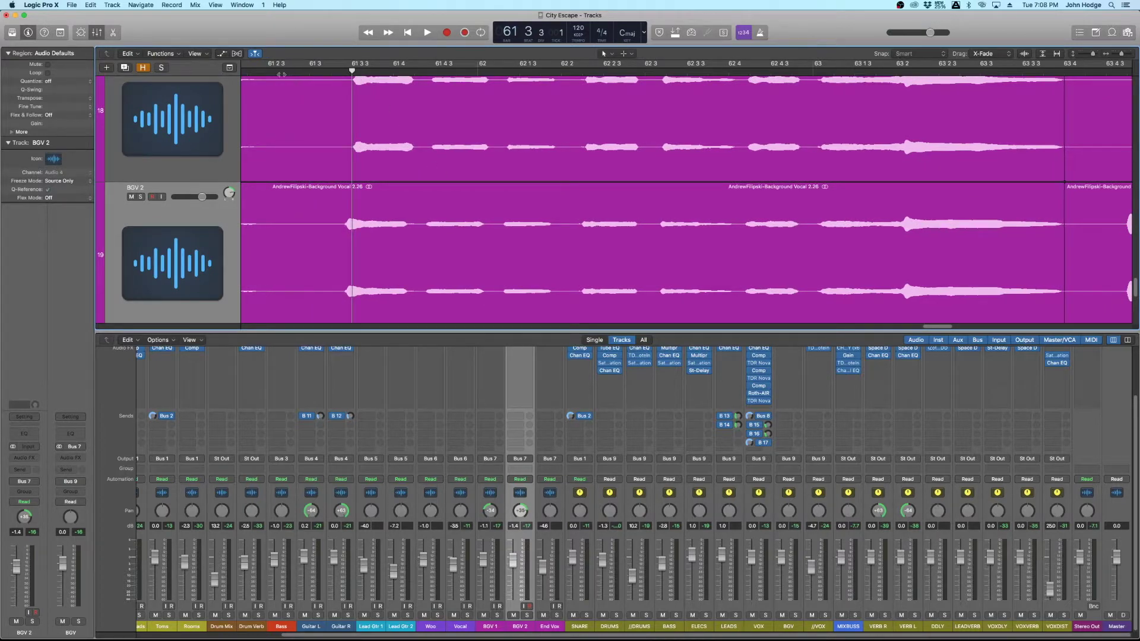
pyautogui.press('space')
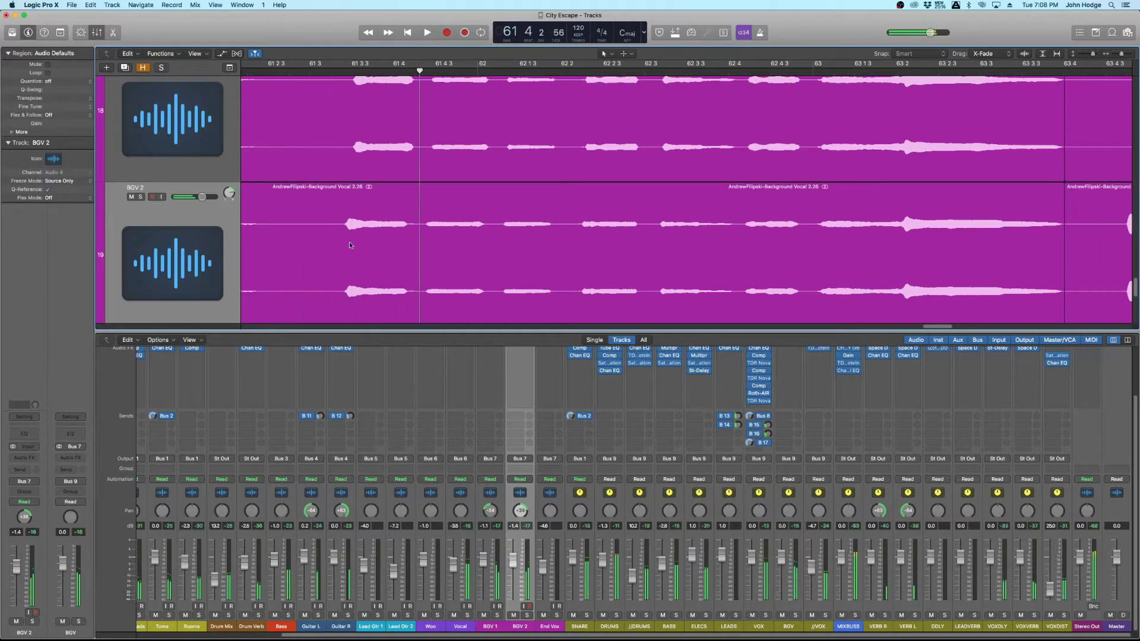
# Split the BGV 2 region just before the phrase near 61 3 and move that phrase slightly later to line up with BGV 1
pyautogui.click(353, 244)
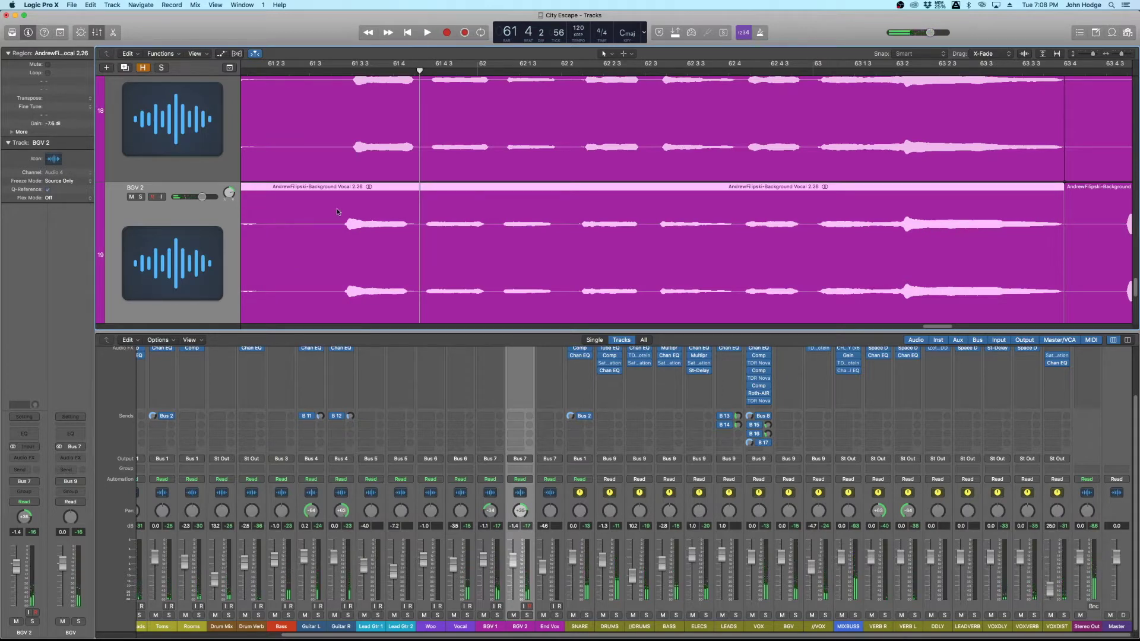
pyautogui.rightClick(346, 199)
pyautogui.click(339, 213)
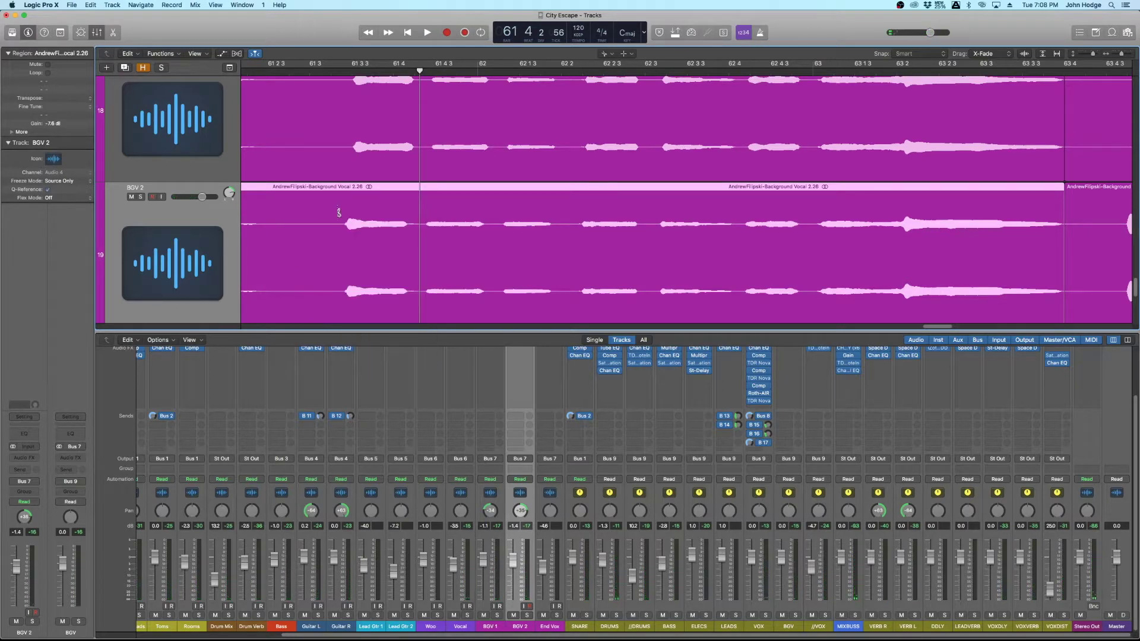
pyautogui.click(338, 212)
pyautogui.moveTo(372, 188); pyautogui.dragTo(343, 187)
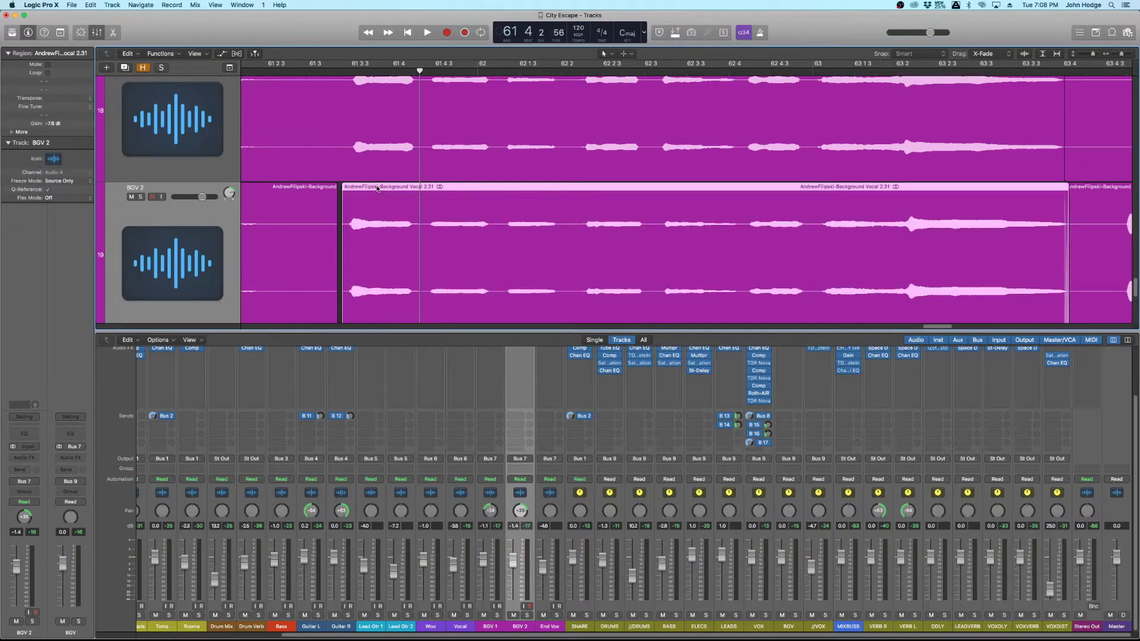
# Add short fades at the edges of the moved BGV 2 phrase and play it through to bar 64
pyautogui.click(323, 221)
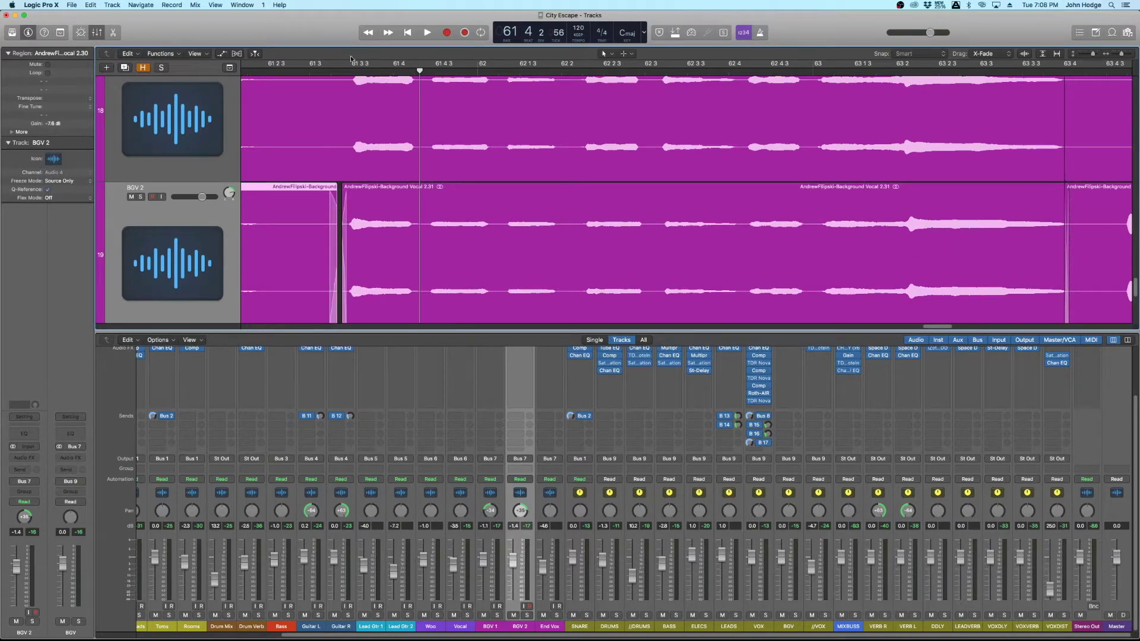
pyautogui.press('space')
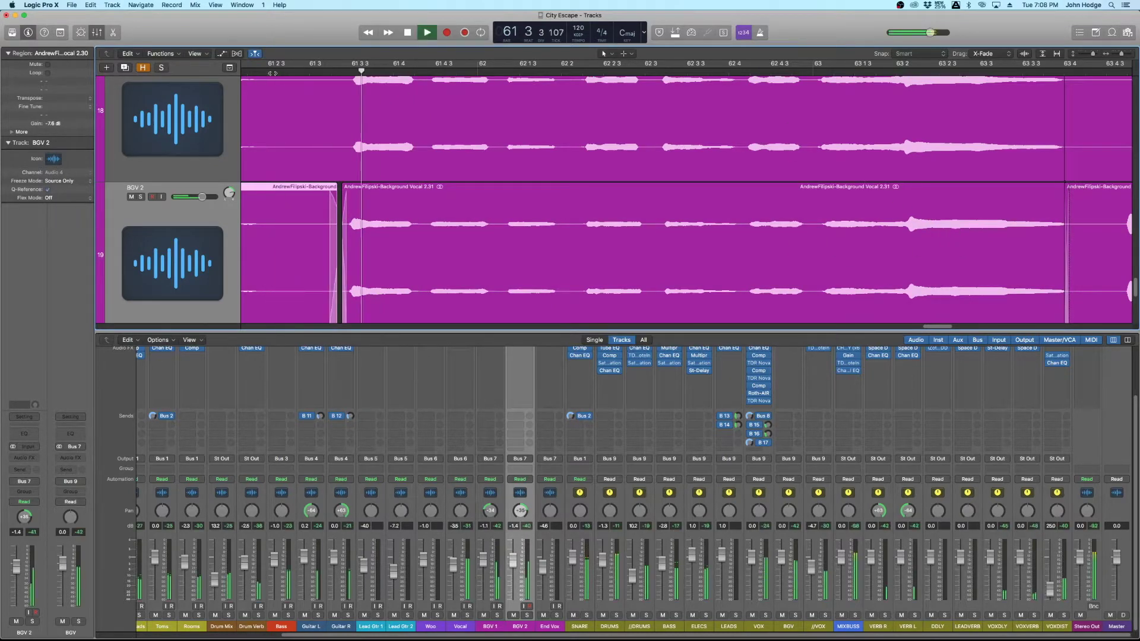
pyautogui.scroll(2, 151, 142)
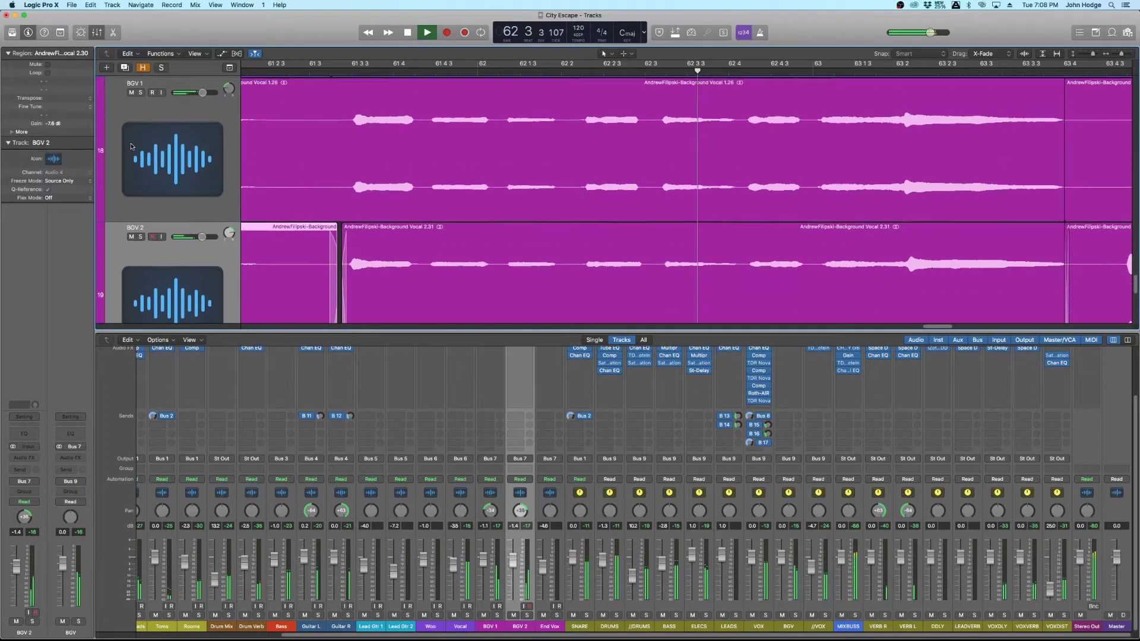
pyautogui.scroll(-1, 150, 142)
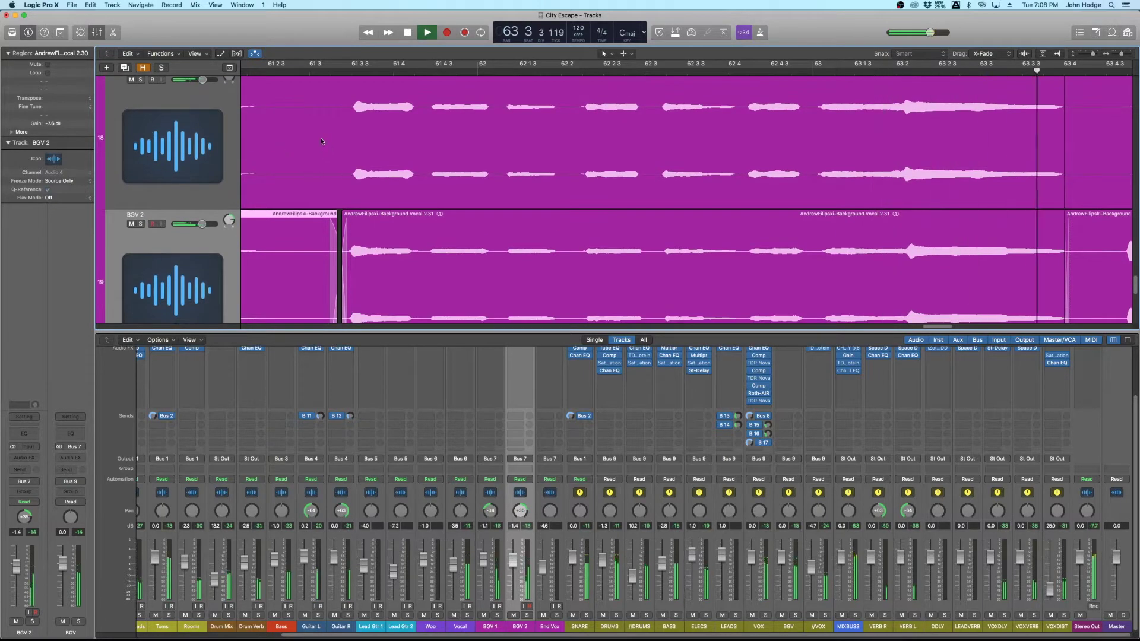
pyautogui.press('space')
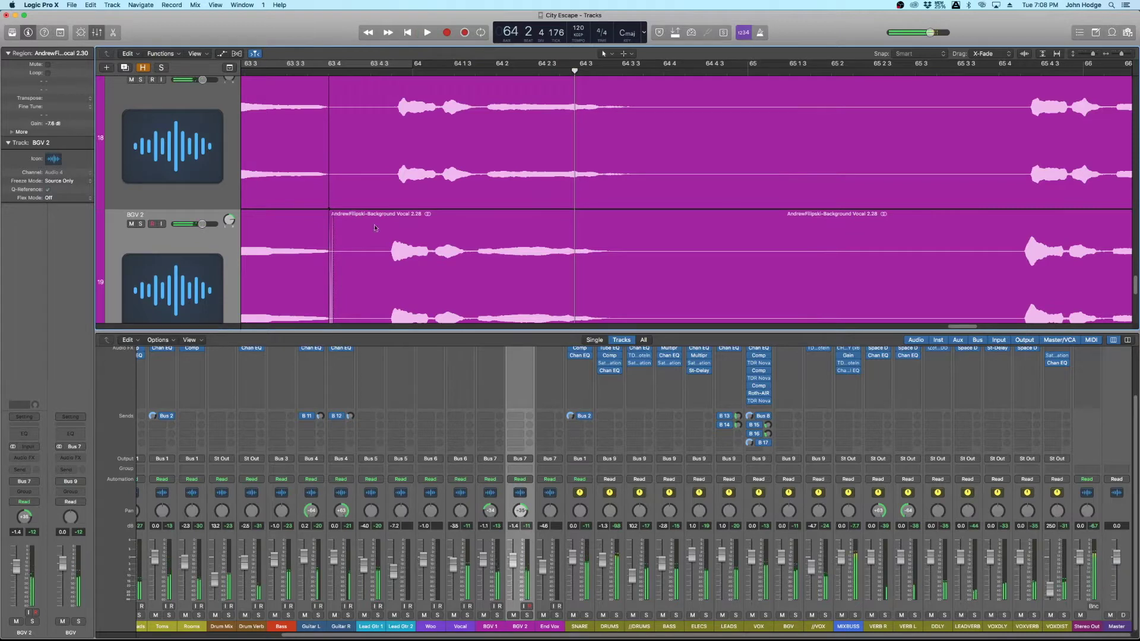
# Replay the phrase at bar 64 and compare the BGV 2 waveform's timing with BGV 1
pyautogui.press('super+Up')
pyautogui.press('super+Left')
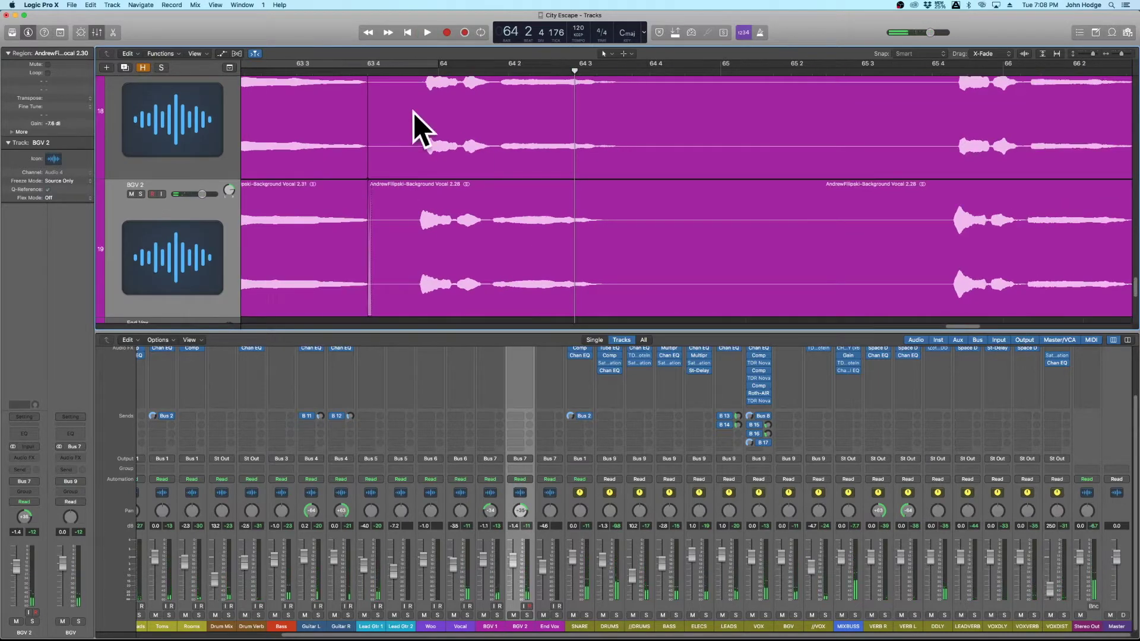
pyautogui.press('super+Left')
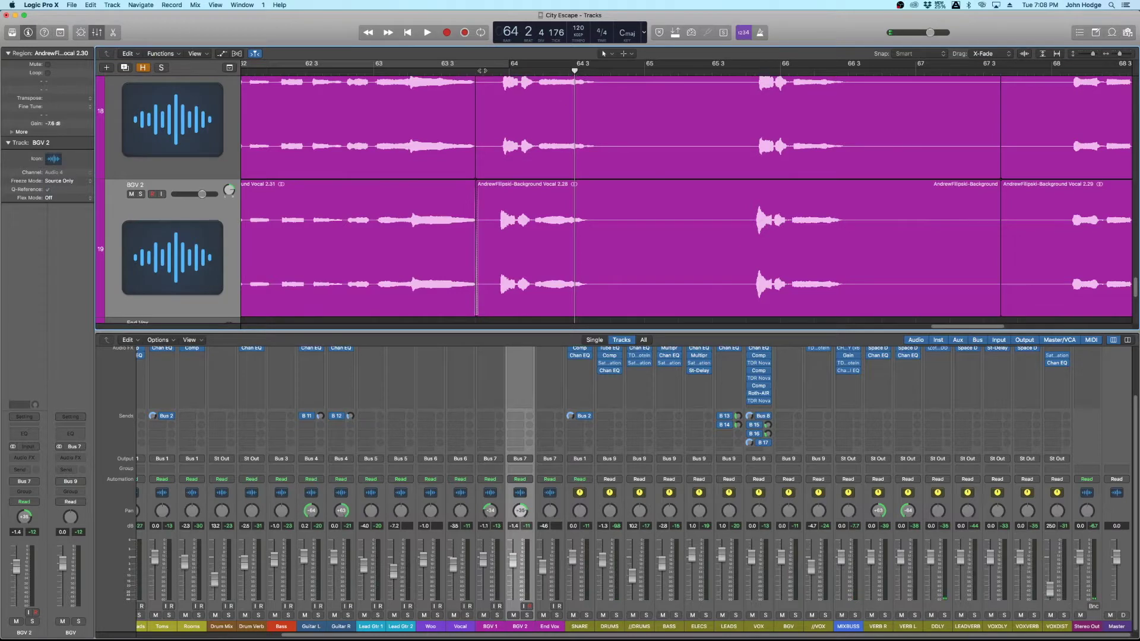
pyautogui.press('space')
pyautogui.press('space')
pyautogui.press('super+Right')
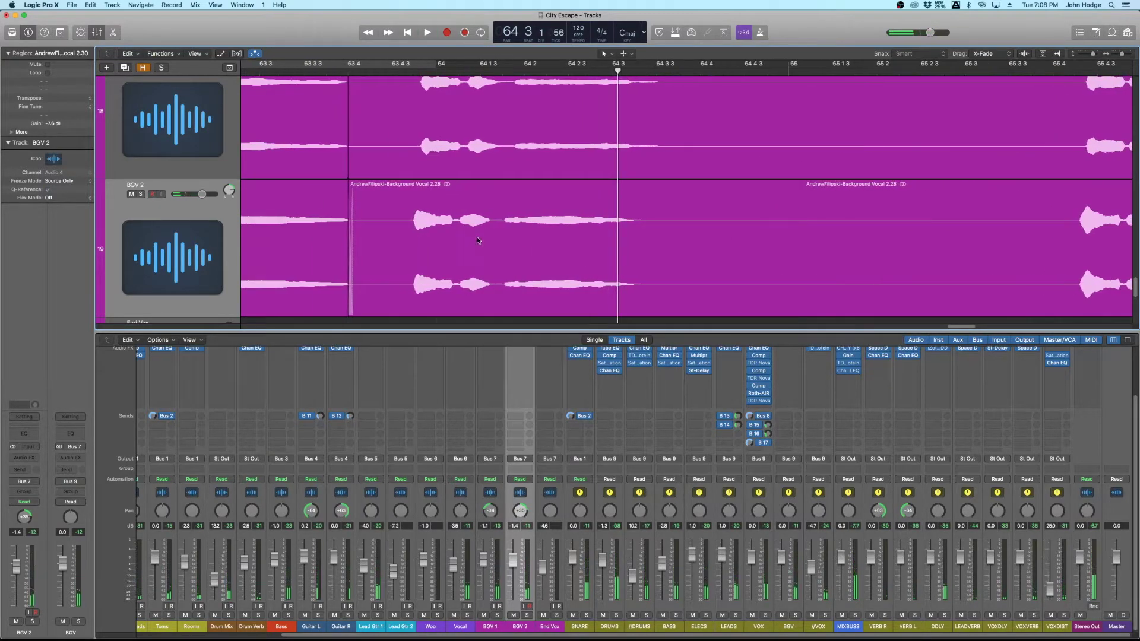
# Isolate the BGV 2 phrase at bar 64, from about 63 4 3 to 64 3 4, shift it slightly later to match BGV 1 and play it
pyautogui.moveTo(402, 221); pyautogui.dragTo(682, 228)
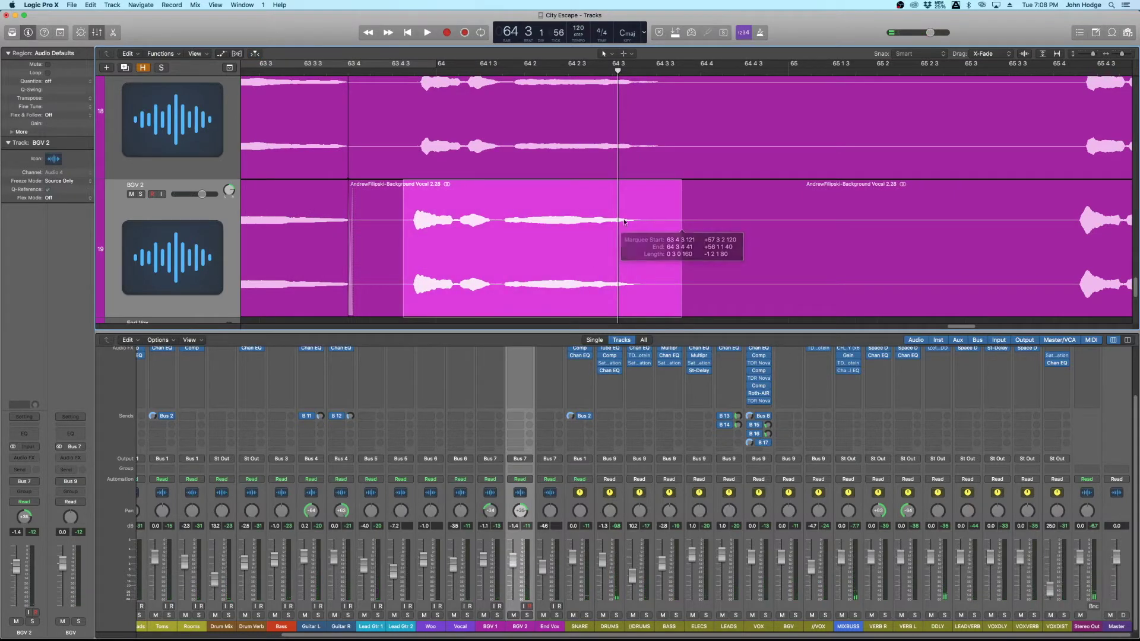
pyautogui.click(598, 201)
pyautogui.moveTo(598, 203); pyautogui.dragTo(603, 203)
pyautogui.click(396, 230)
pyautogui.moveTo(392, 226); pyautogui.dragTo(415, 230)
pyautogui.doubleClick(382, 75)
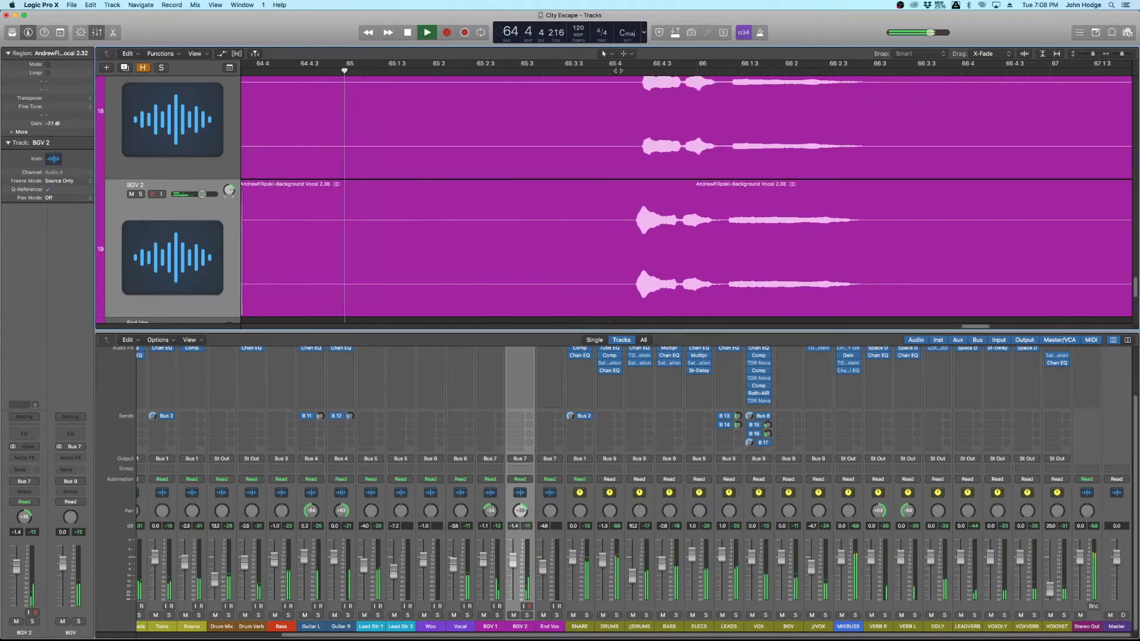
# Isolate the BGV 2 phrase just before bar 66, shift it slightly later to match BGV 1 and play it back
pyautogui.press('space')
pyautogui.moveTo(438, 250); pyautogui.dragTo(505, 230)
pyautogui.click(433, 239)
pyautogui.click(424, 70)
pyautogui.press('space')
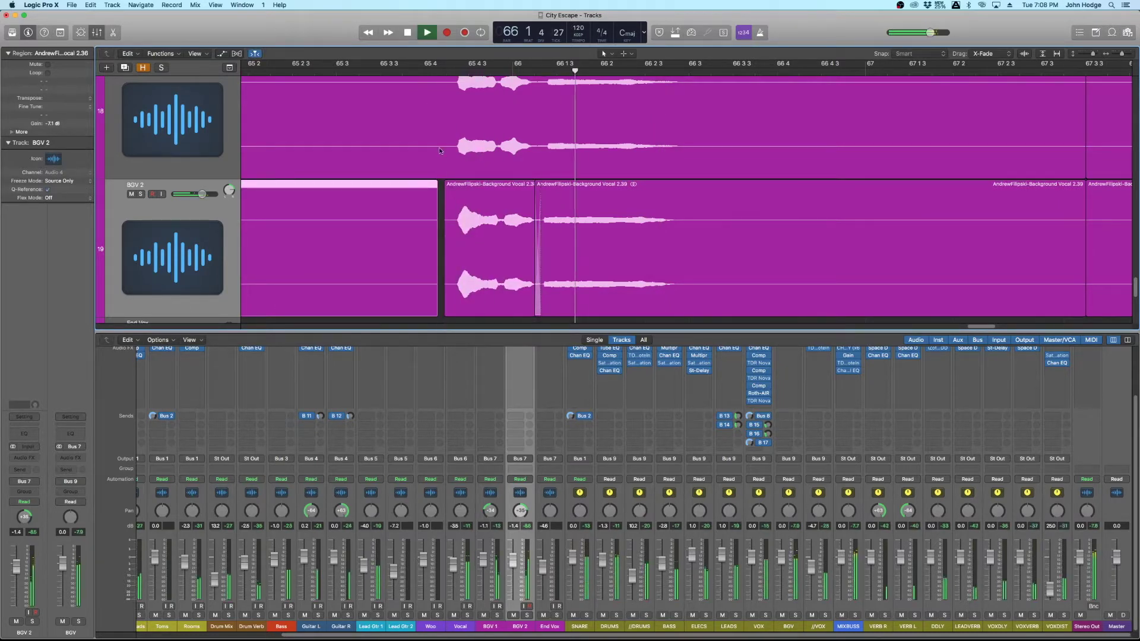
pyautogui.press('space')
# Look over the edited BGV 2 regions across the song and compare them with BGV 1
pyautogui.scroll(-2, 464, 220)
pyautogui.scroll(-3, 463, 220)
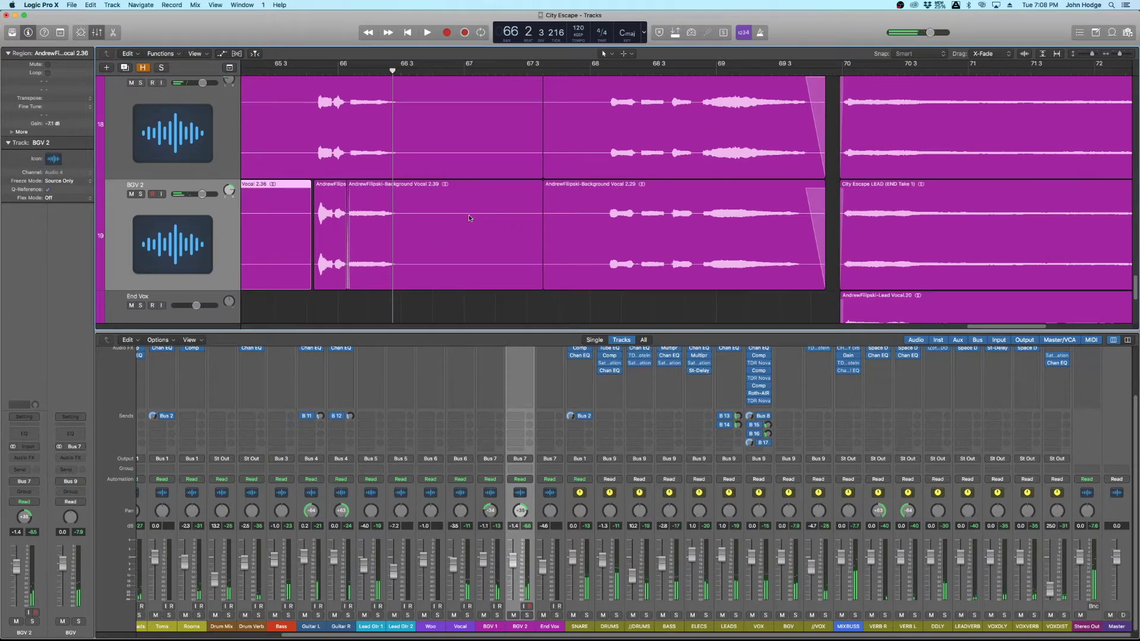
pyautogui.scroll(-6, 469, 218)
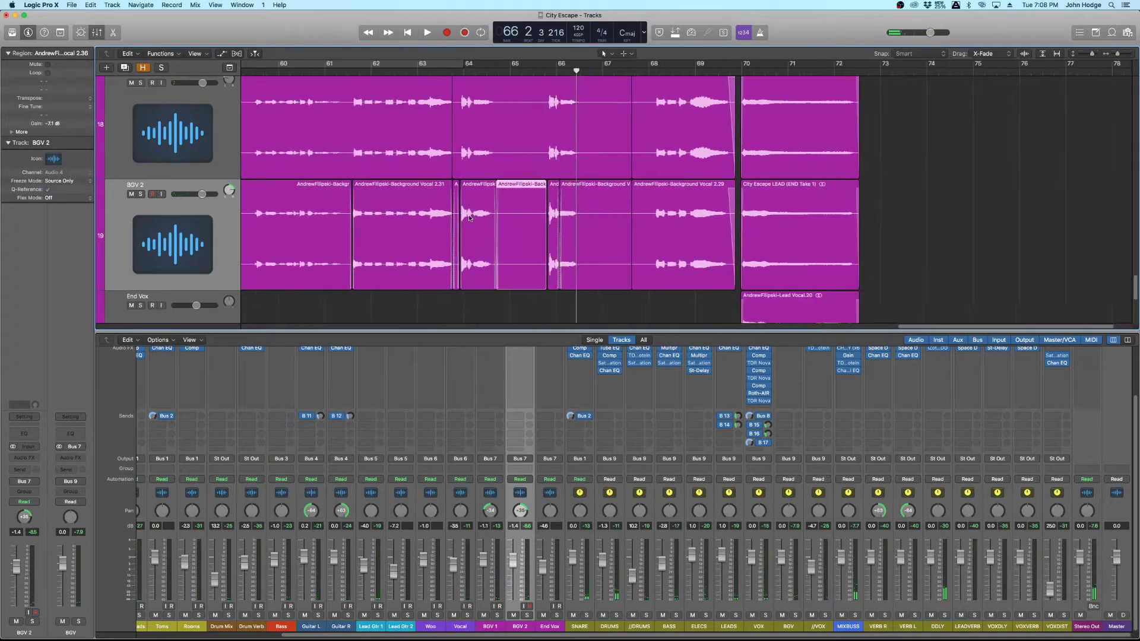
pyautogui.scroll(-4, 455, 214)
pyautogui.click(619, 299)
pyautogui.scroll(-8, 609, 250)
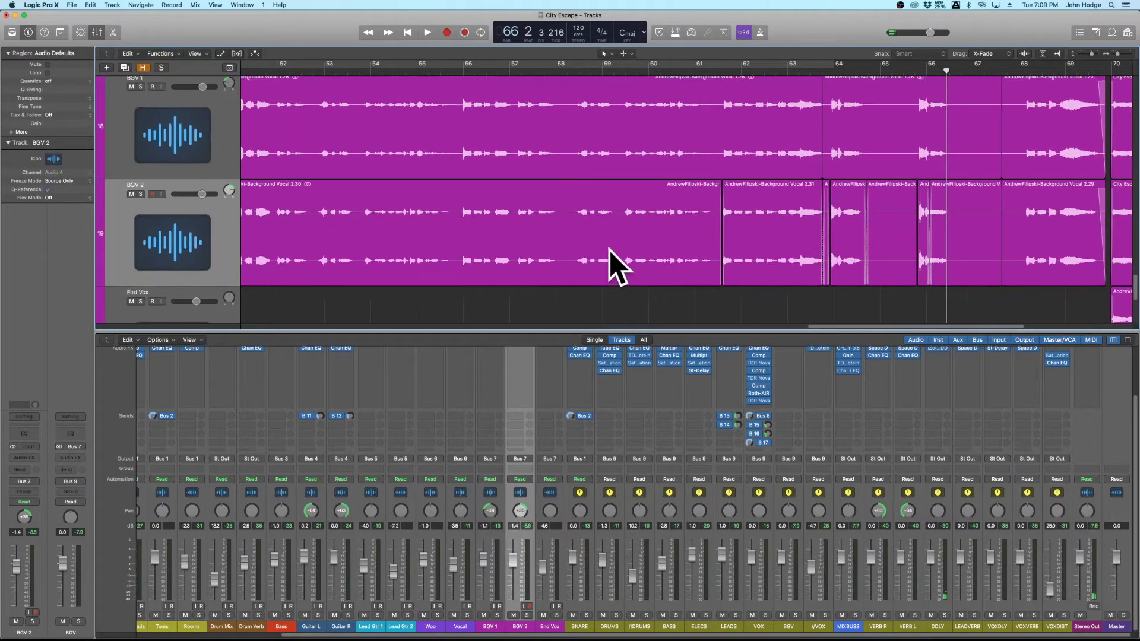
pyautogui.scroll(-2, 607, 252)
pyautogui.scroll(4, 608, 250)
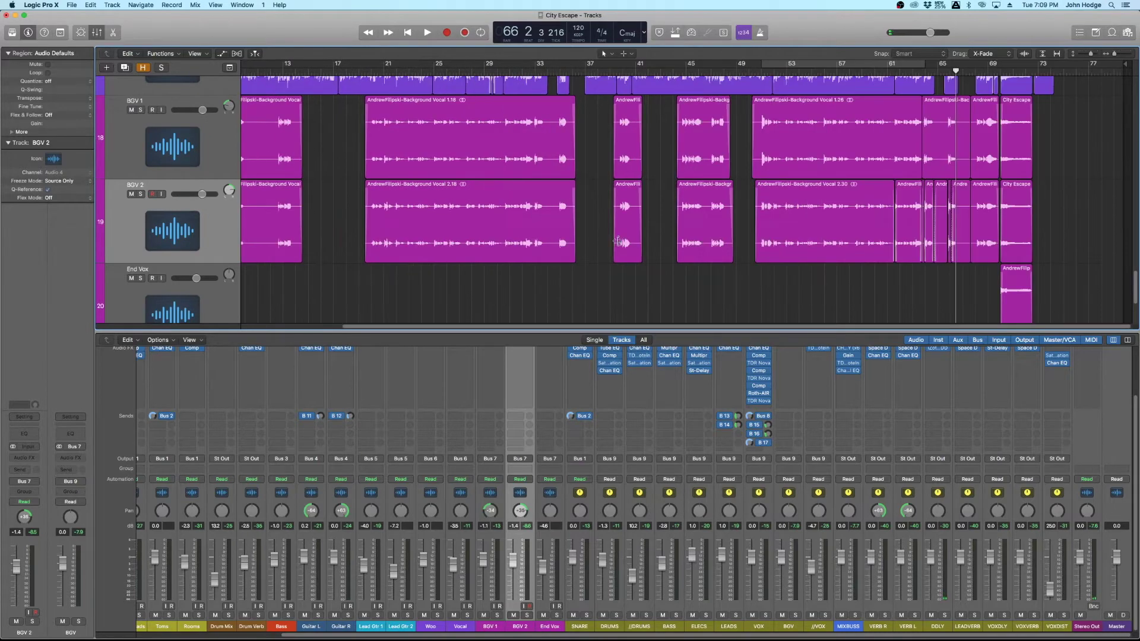
pyautogui.scroll(-5, 759, 212)
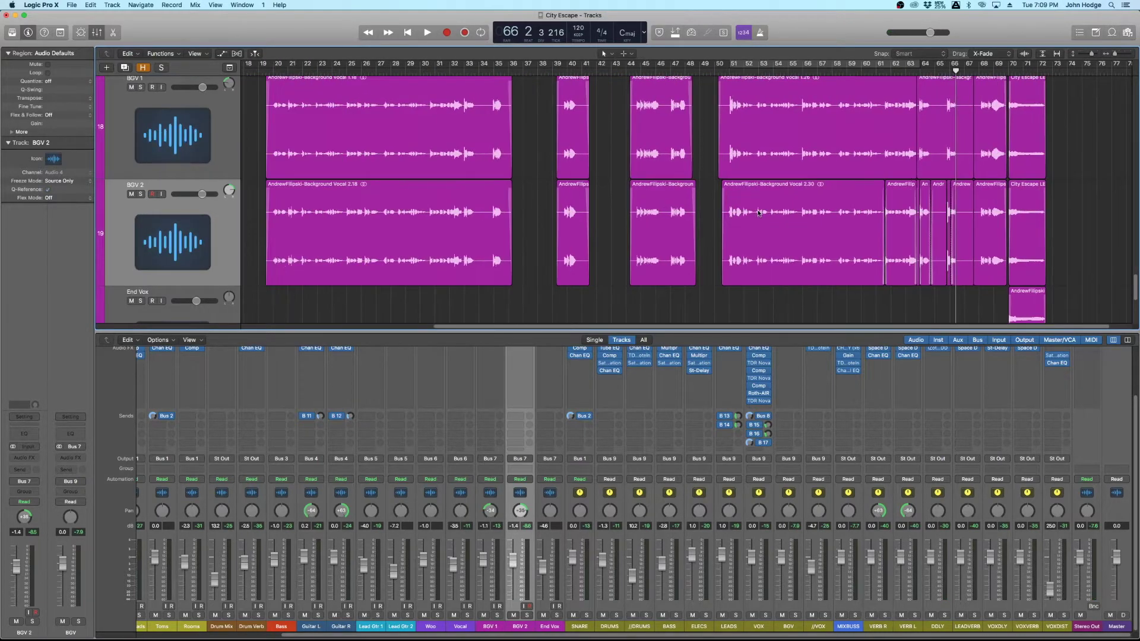
# Move the playhead to 43 3 and turn on a cycle range from about bar 51 to bar 64
pyautogui.scroll(4, 641, 202)
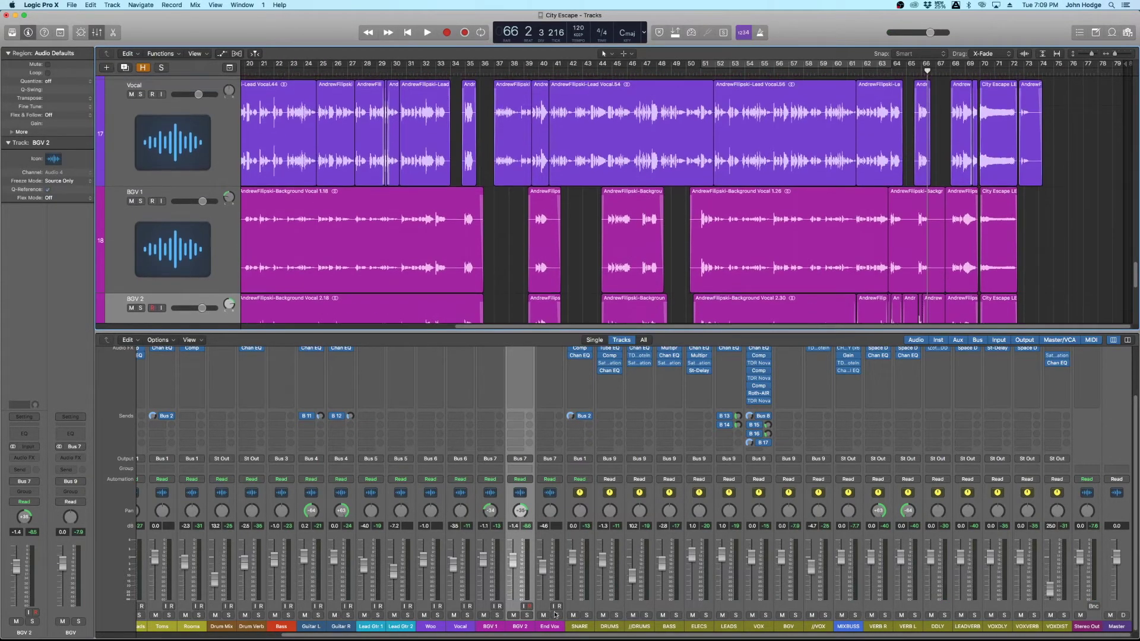
pyautogui.click(589, 70)
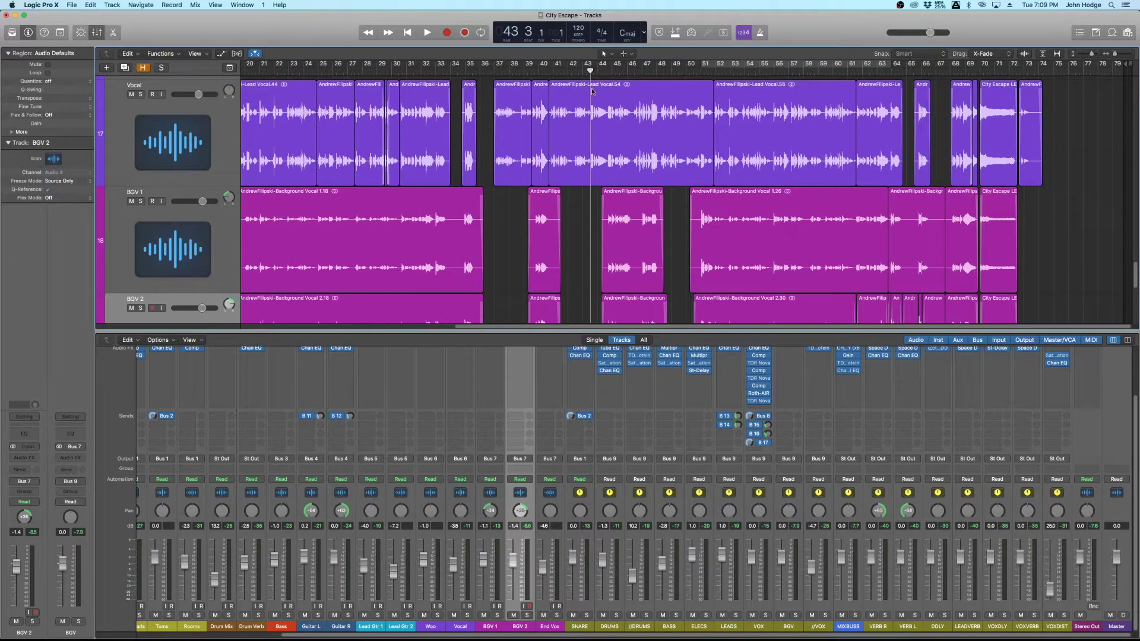
pyautogui.click(797, 66)
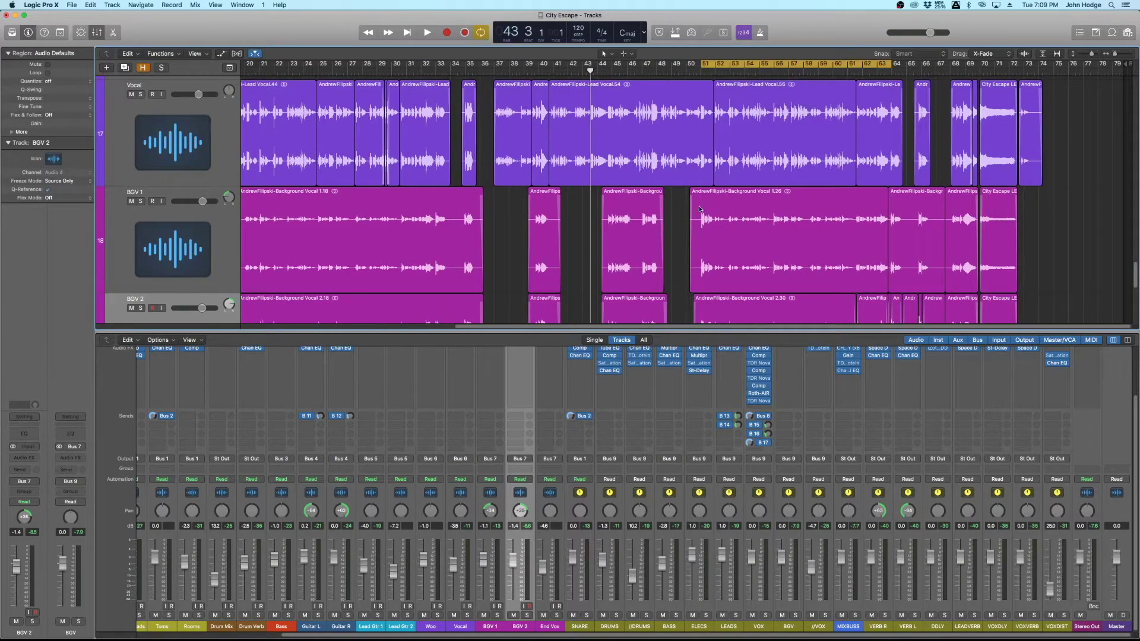
# Extend the start of the cycle range to slightly before bar 51, keeping its end at about bar 64
pyautogui.scroll(-3, 704, 214)
pyautogui.press('super+Right')
pyautogui.press('super+Right')
pyautogui.press('super+Right')
pyautogui.hscroll(5, 703, 214)
pyautogui.press('super+Left')
pyautogui.press('super+Left')
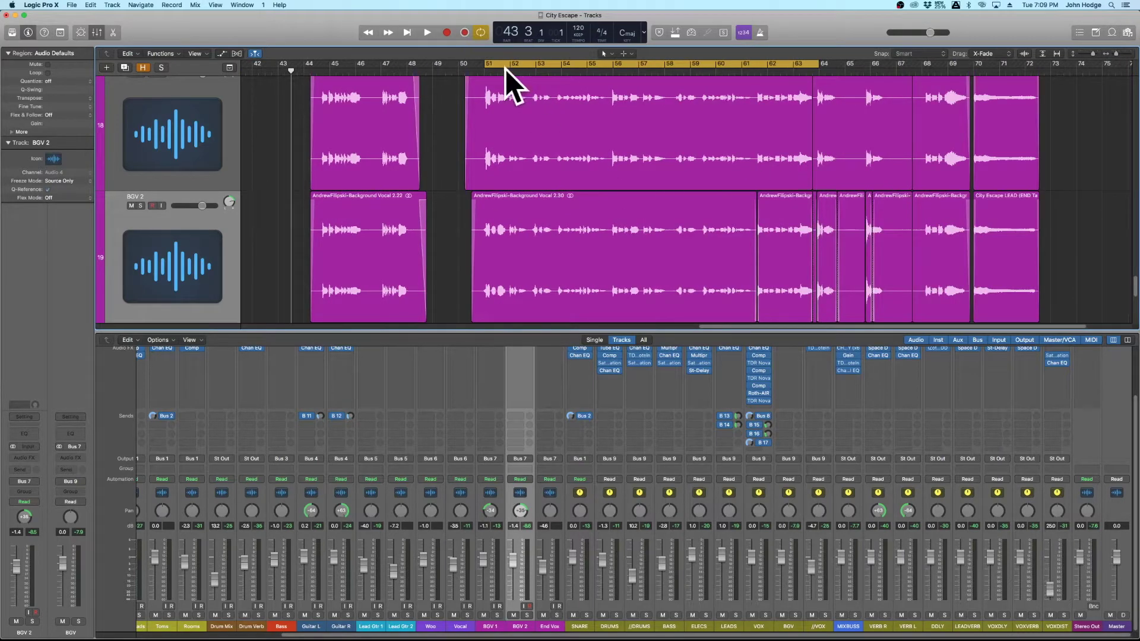
pyautogui.moveTo(485, 66); pyautogui.dragTo(481, 67)
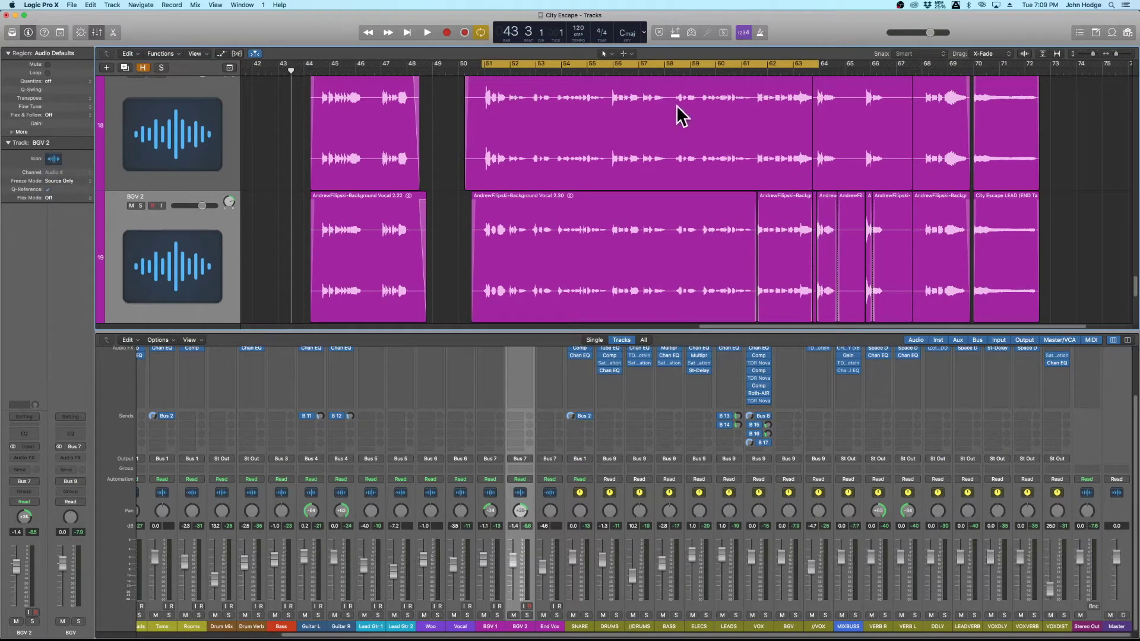
pyautogui.press('super+Up')
pyautogui.press('super+Up')
pyautogui.press('super+Up')
pyautogui.press('super+Up')
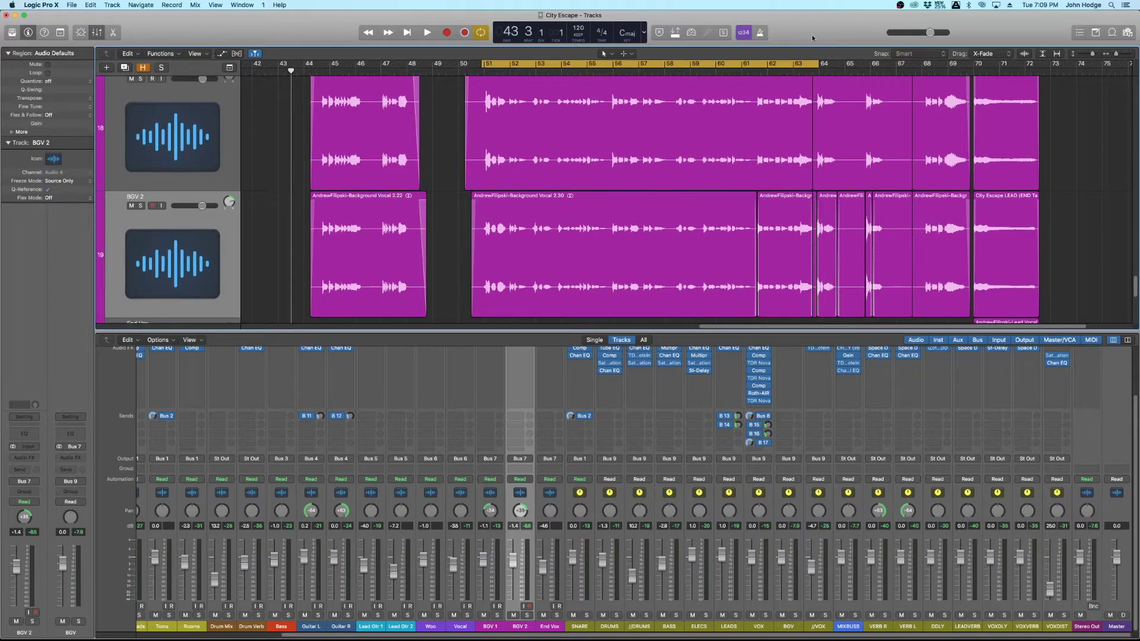
pyautogui.moveTo(820, 64); pyautogui.dragTo(819, 64)
# Solo the BGV bus and play the cycle range from just before bar 51 to about the end of bar 54
pyautogui.press('super+Down')
pyautogui.scroll(4, 539, 190)
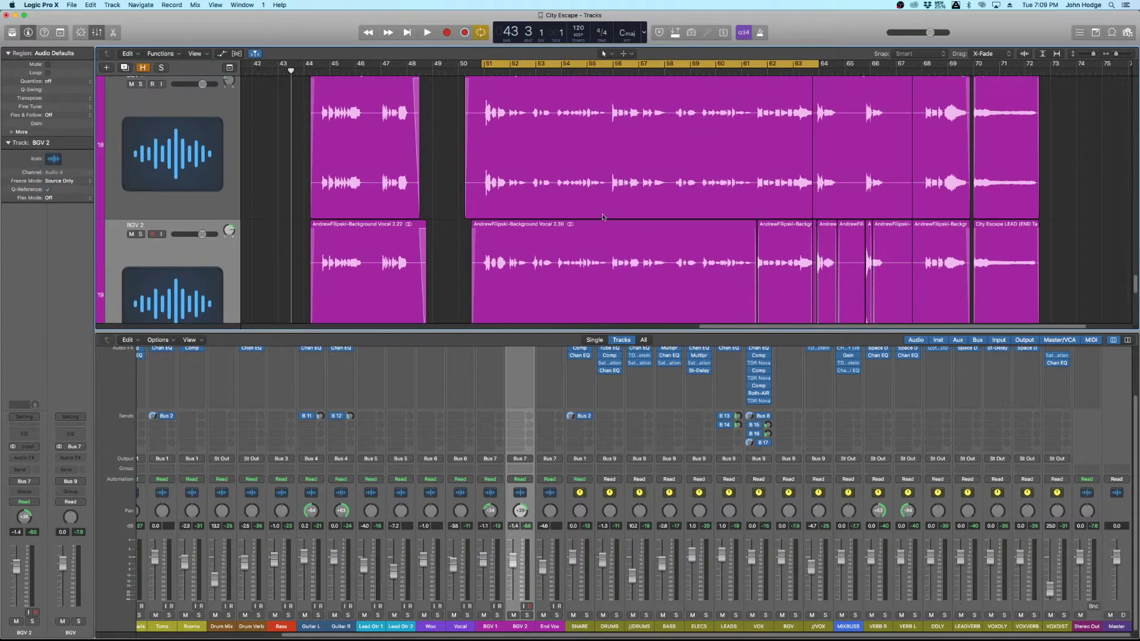
pyautogui.press('super+Right')
pyautogui.press('super+Right')
pyautogui.press('super+Right')
pyautogui.scroll(-2, 604, 227)
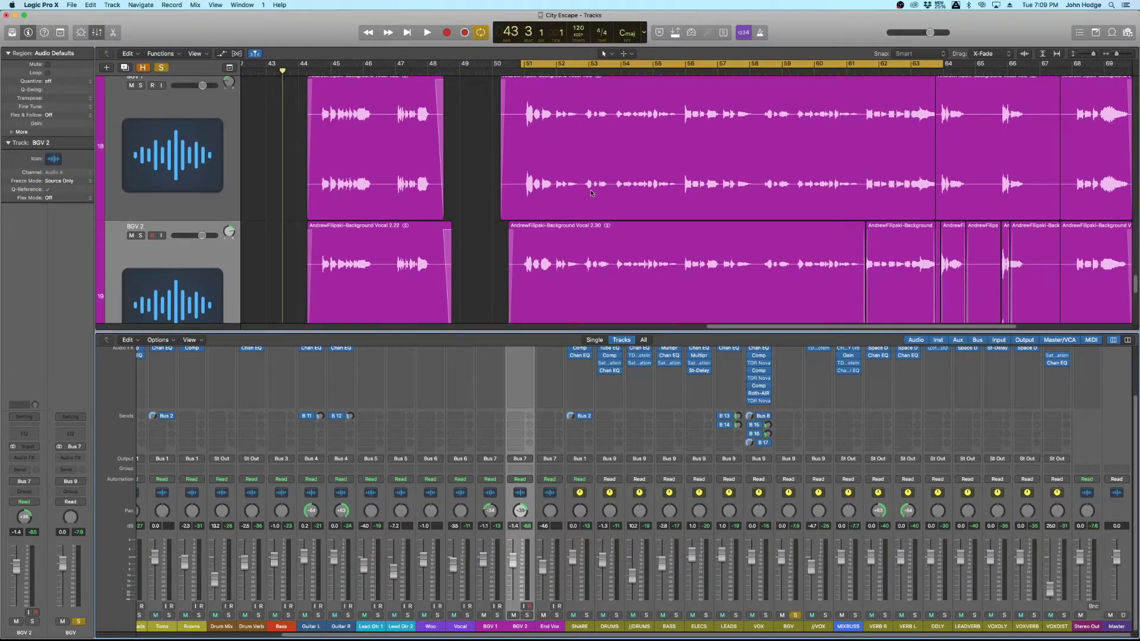
pyautogui.hscroll(3, 536, 237)
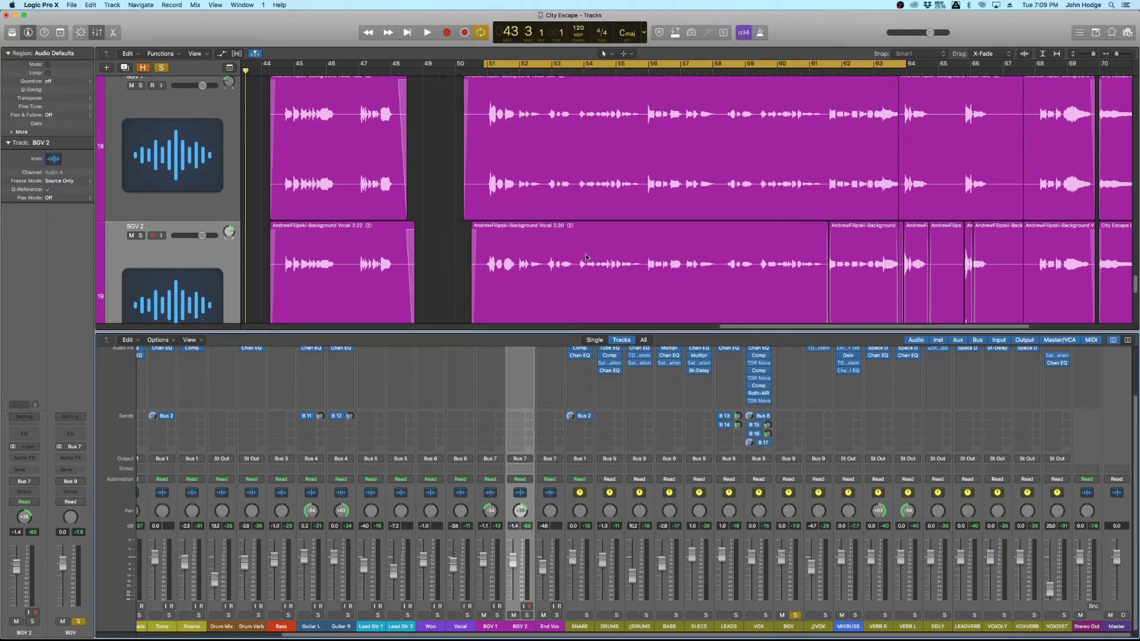
pyautogui.press('space')
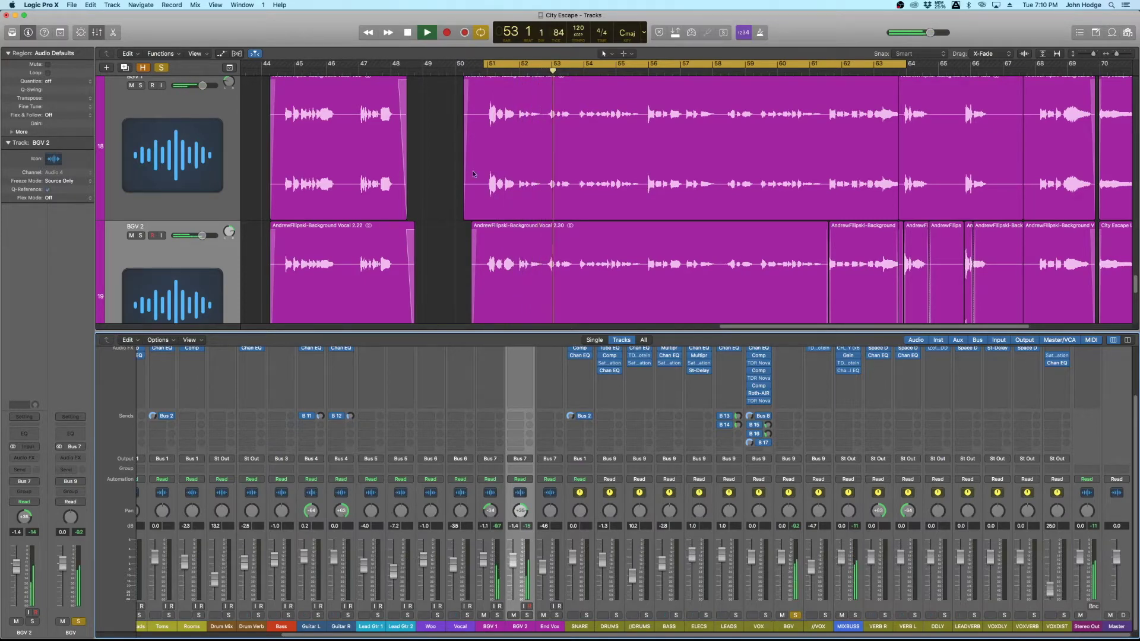
pyautogui.scroll(3, 541, 150)
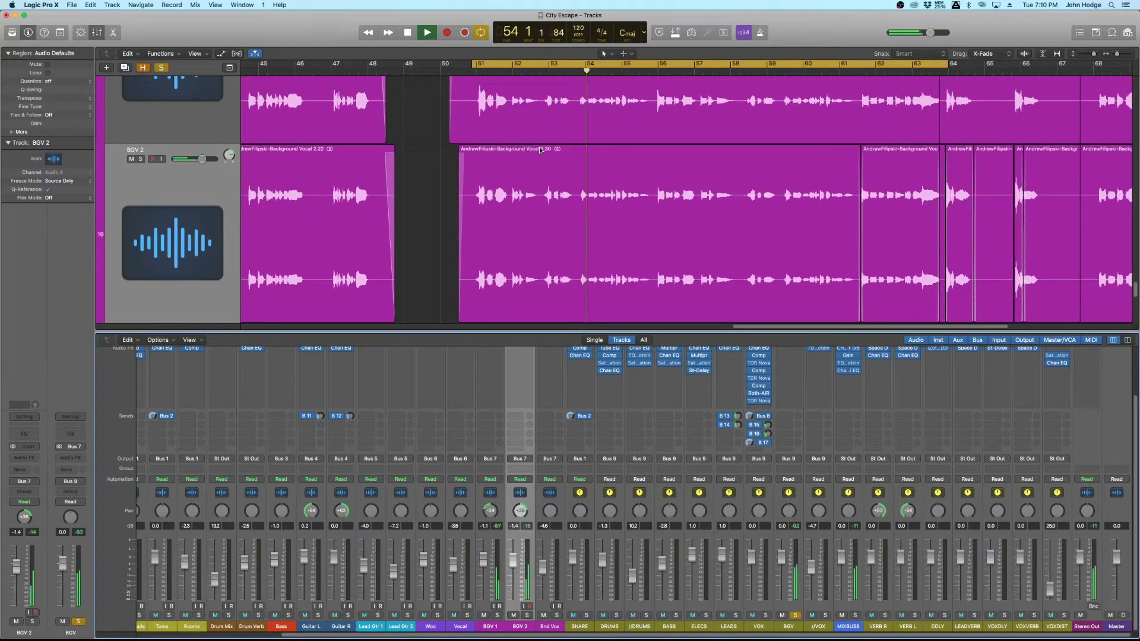
pyautogui.scroll(-2, 540, 150)
pyautogui.press('space')
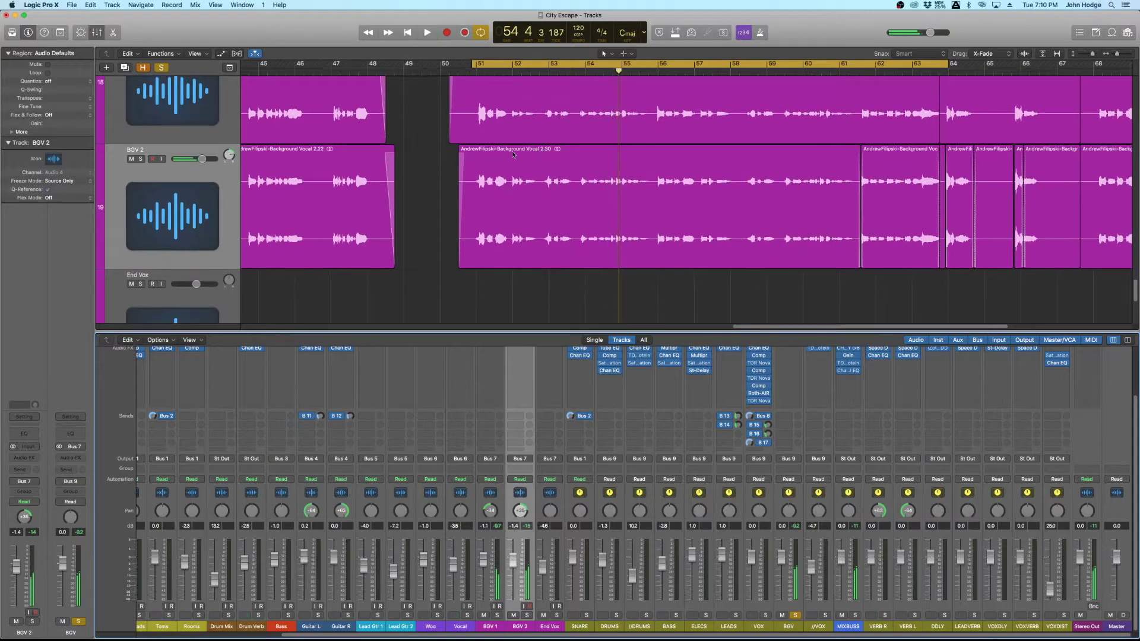
# Trim the starts of the BGV 1 and BGV 2 regions near bar 50 closer to the first phrase at bar 51
pyautogui.scroll(2, 431, 143)
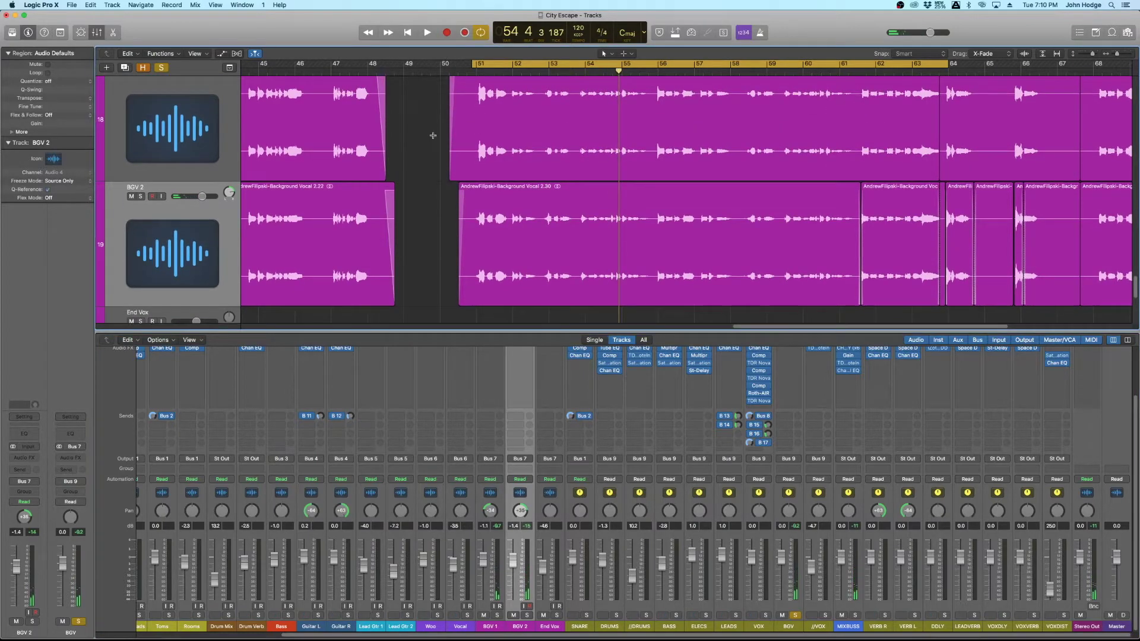
pyautogui.moveTo(452, 175); pyautogui.dragTo(472, 177)
pyautogui.moveTo(461, 296); pyautogui.dragTo(468, 296)
pyautogui.scroll(1, 410, 196)
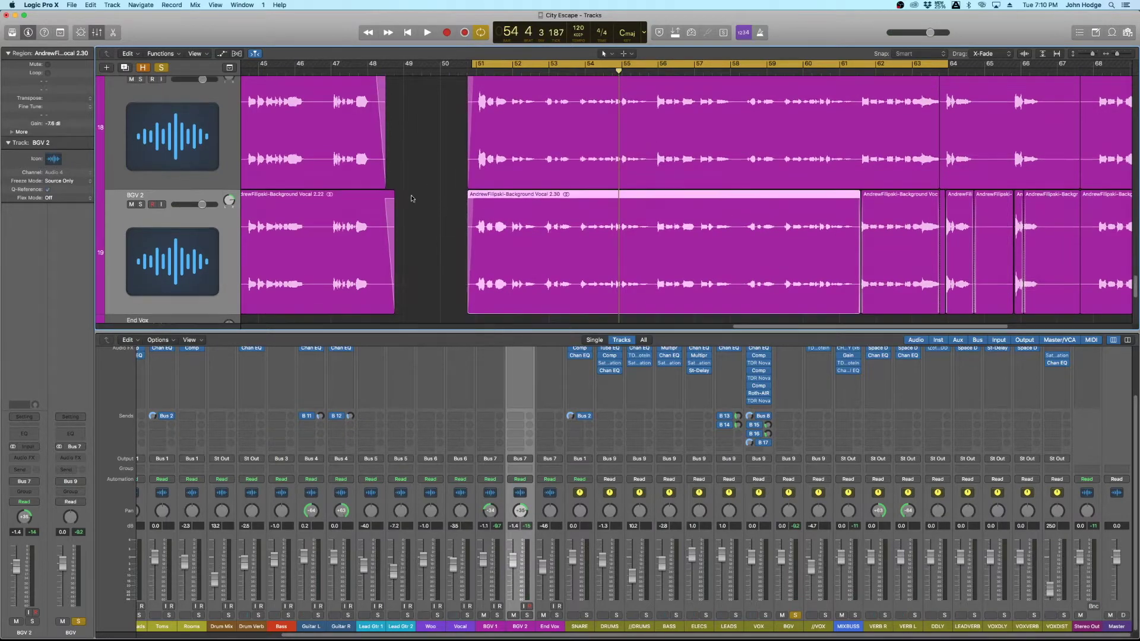
# Separate the opening phrase up to 51 4 3 on both BGV tracks, lower its region gain and play the cycle
pyautogui.moveTo(459, 189); pyautogui.dragTo(508, 279)
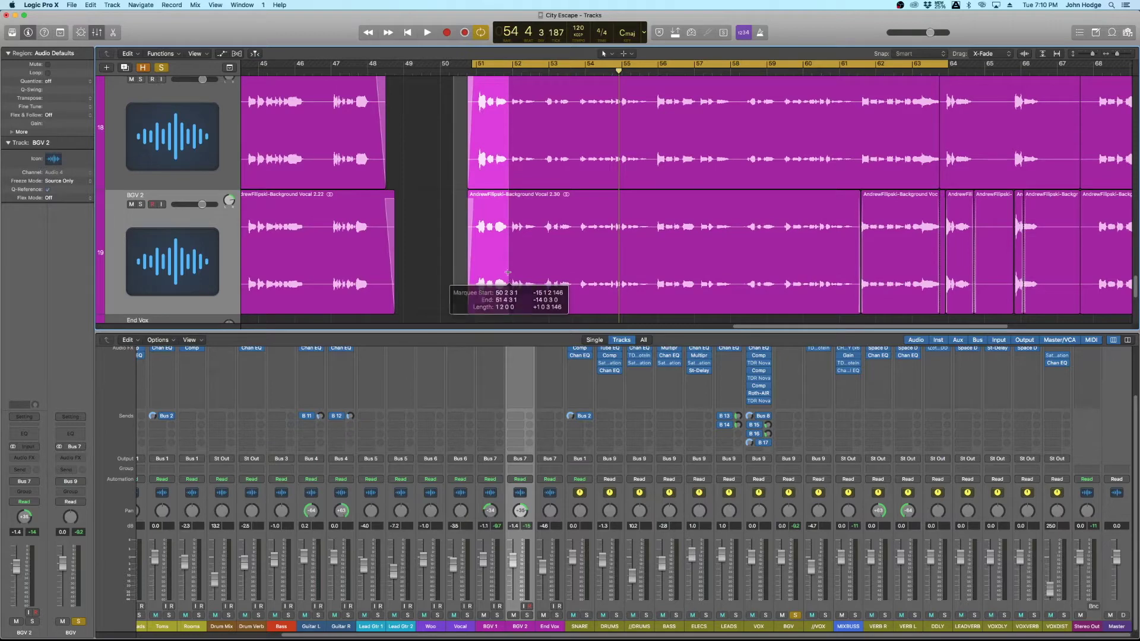
pyautogui.click(481, 171)
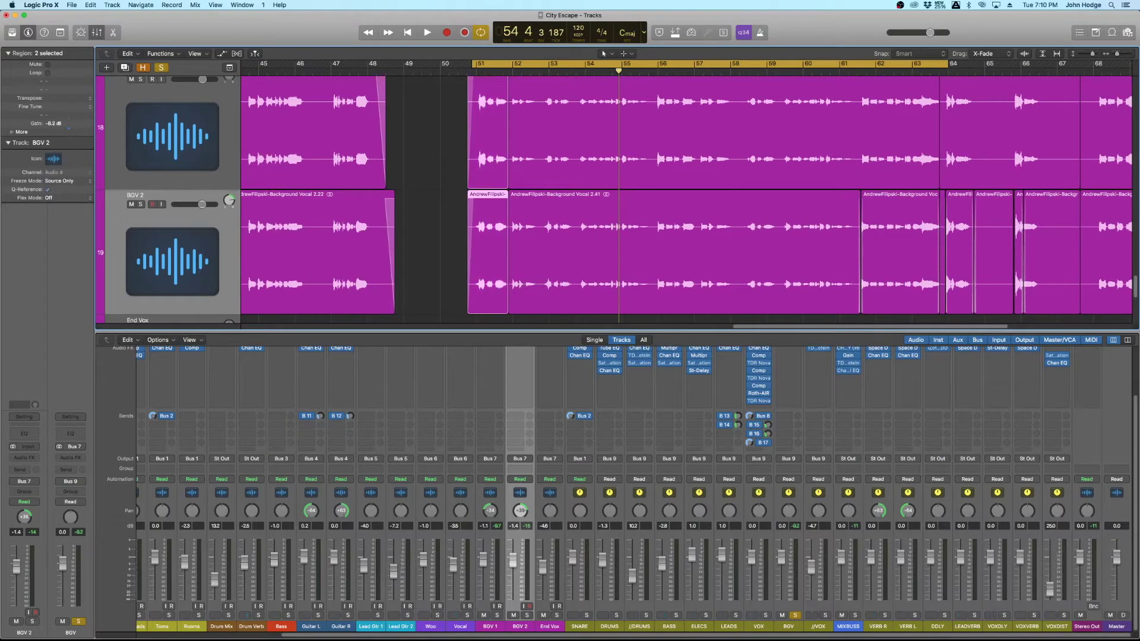
pyautogui.click(416, 126)
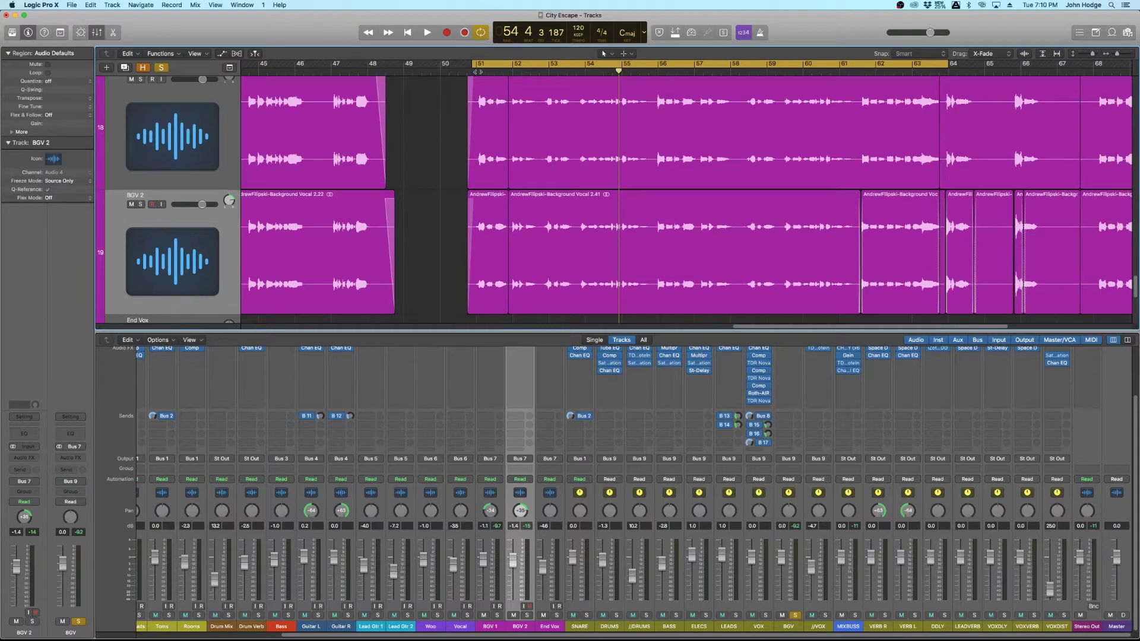
pyautogui.press('space')
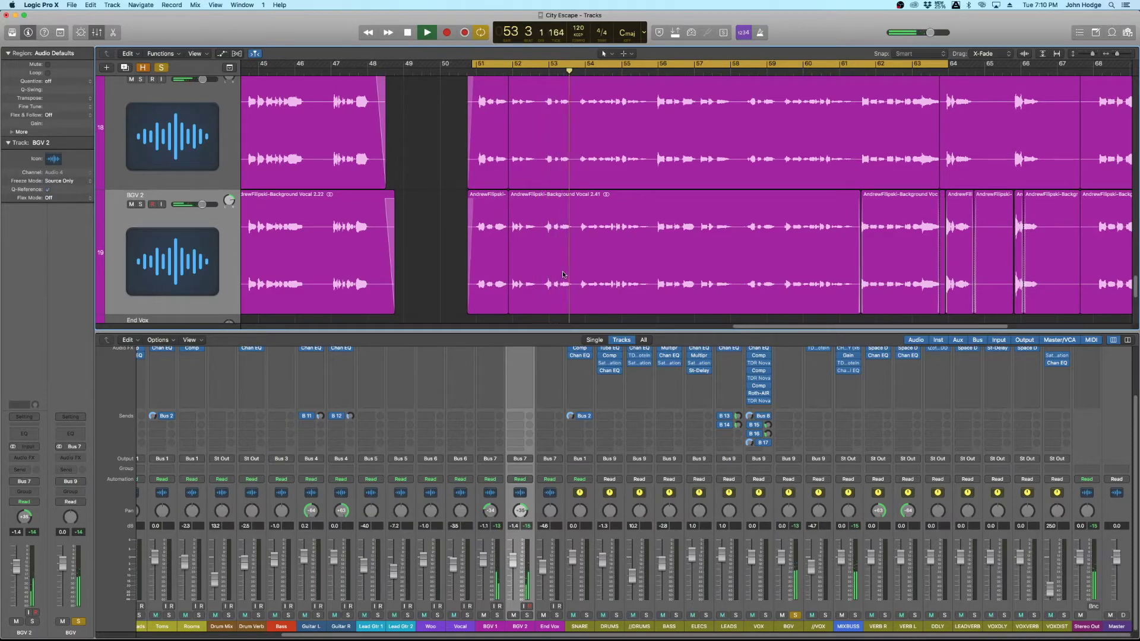
# Solo the VOX bus alongside BGV and raise the BGV bus level to 0.6 dB during playback
pyautogui.press('super+Right')
pyautogui.click(765, 615)
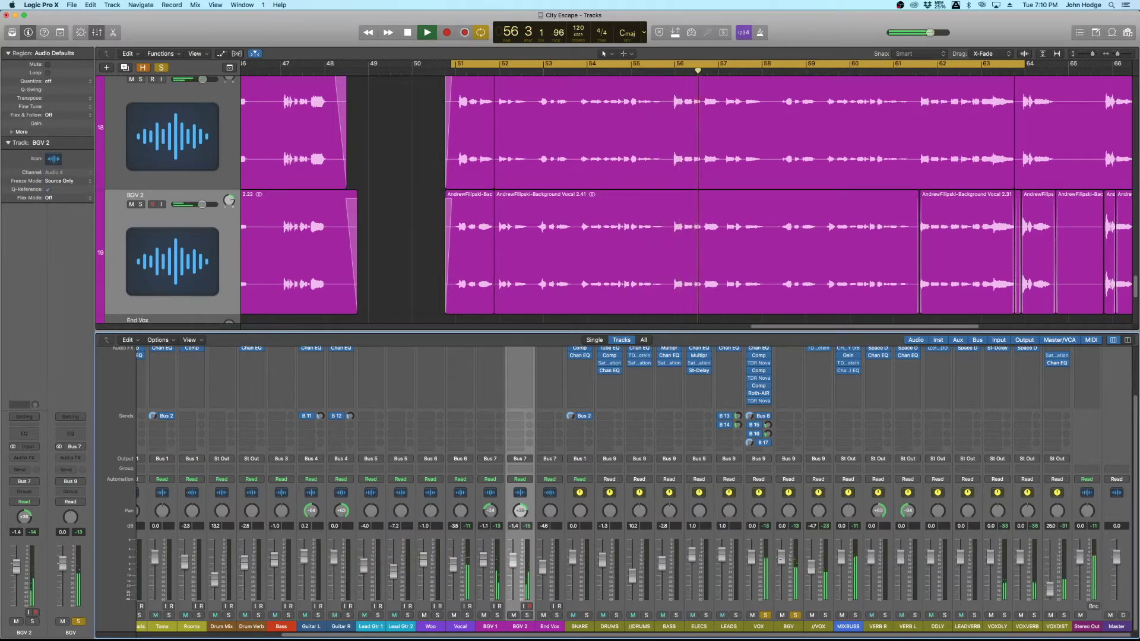
pyautogui.moveTo(781, 560); pyautogui.dragTo(781, 557)
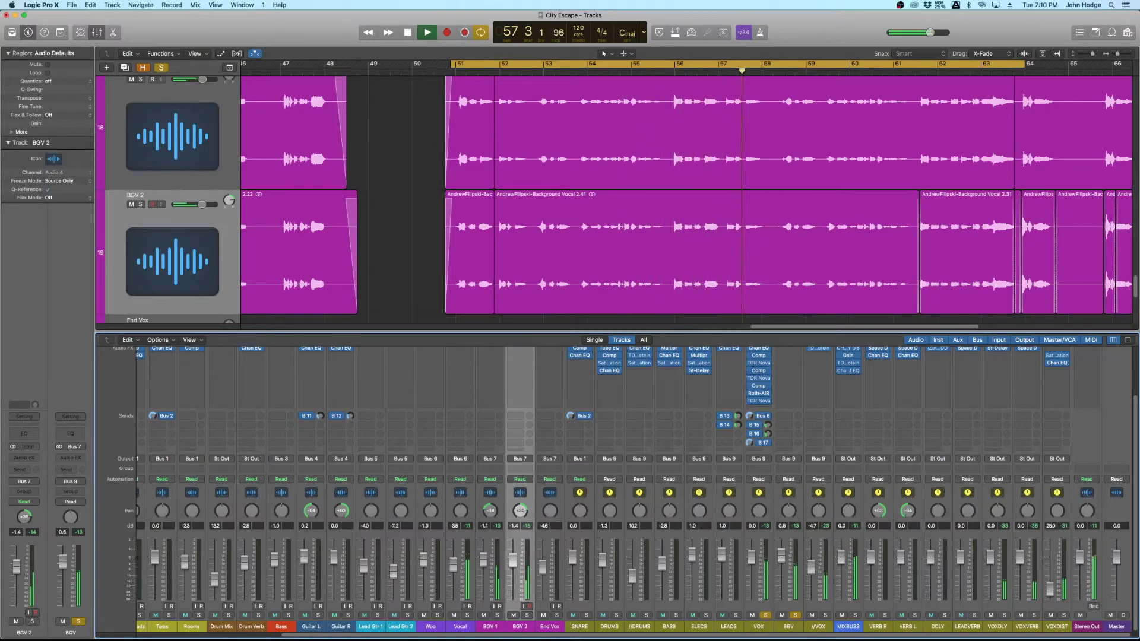
# Stop playback, add a Channel EQ to the BGV bus and turn on its low-cut band
pyautogui.scroll(3, 734, 542)
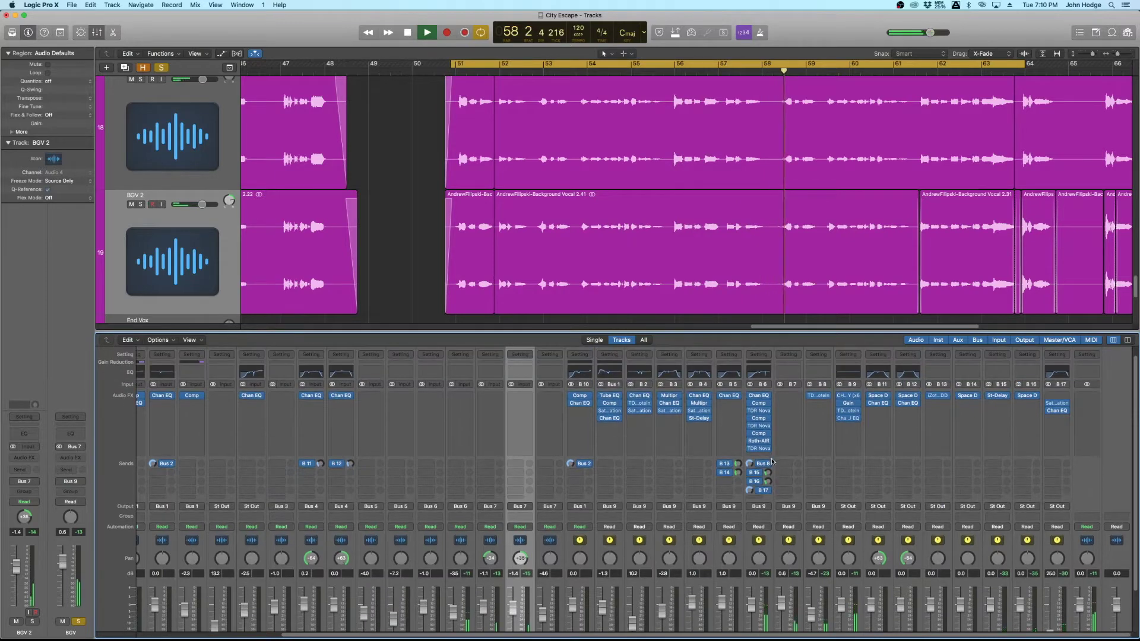
pyautogui.press('space')
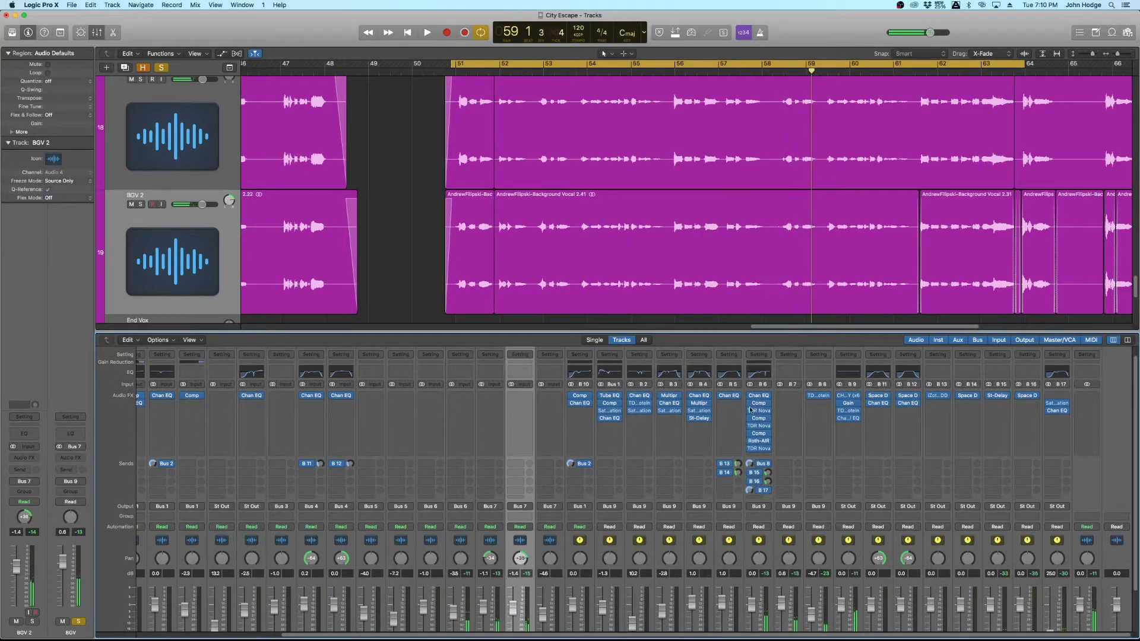
pyautogui.click(795, 376)
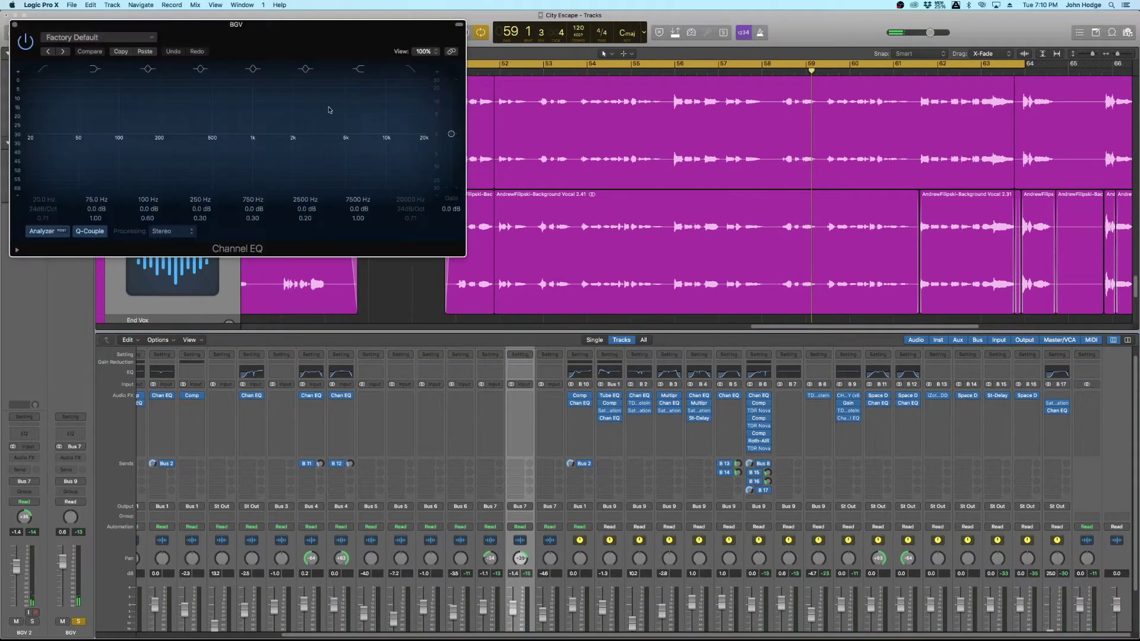
pyautogui.moveTo(279, 40); pyautogui.dragTo(504, 295)
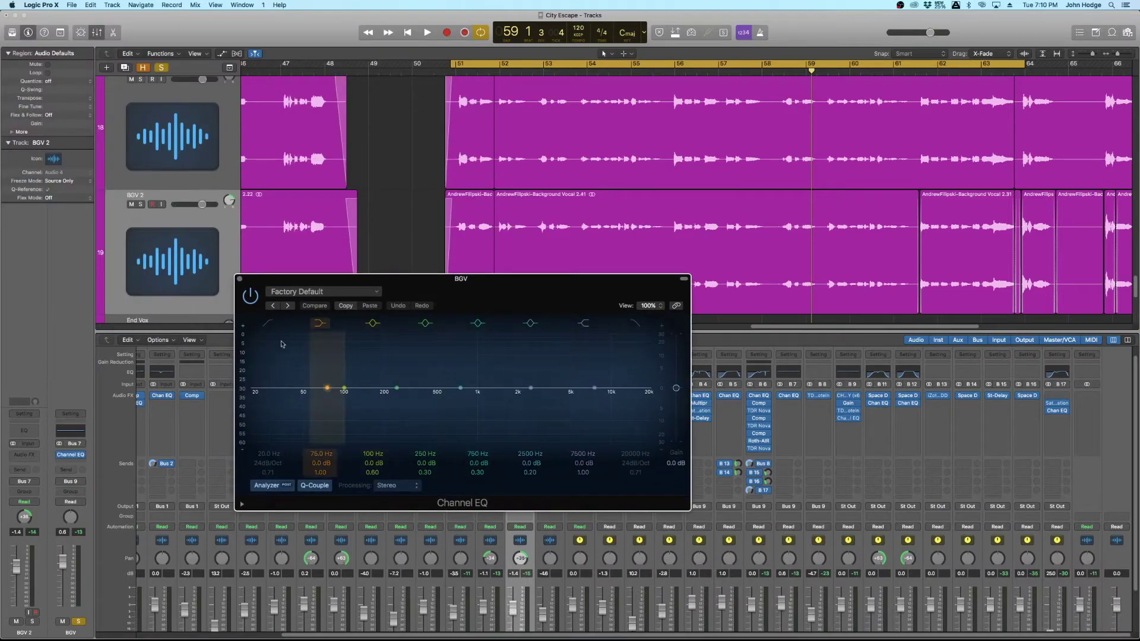
pyautogui.click(270, 325)
pyautogui.scroll(-3, 731, 593)
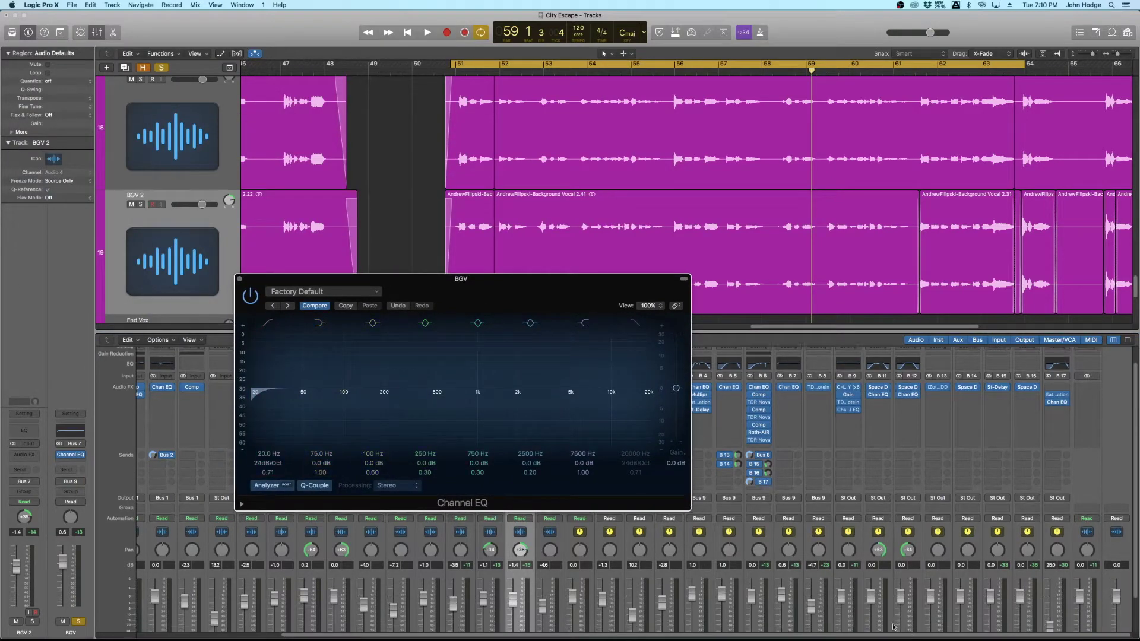
# Set the BGV low cut to 295 Hz with a Q of 1.00 while auditioning BGV alone, and bring VOX back into solo
pyautogui.click(767, 615)
pyautogui.moveTo(257, 402); pyautogui.dragTo(399, 405)
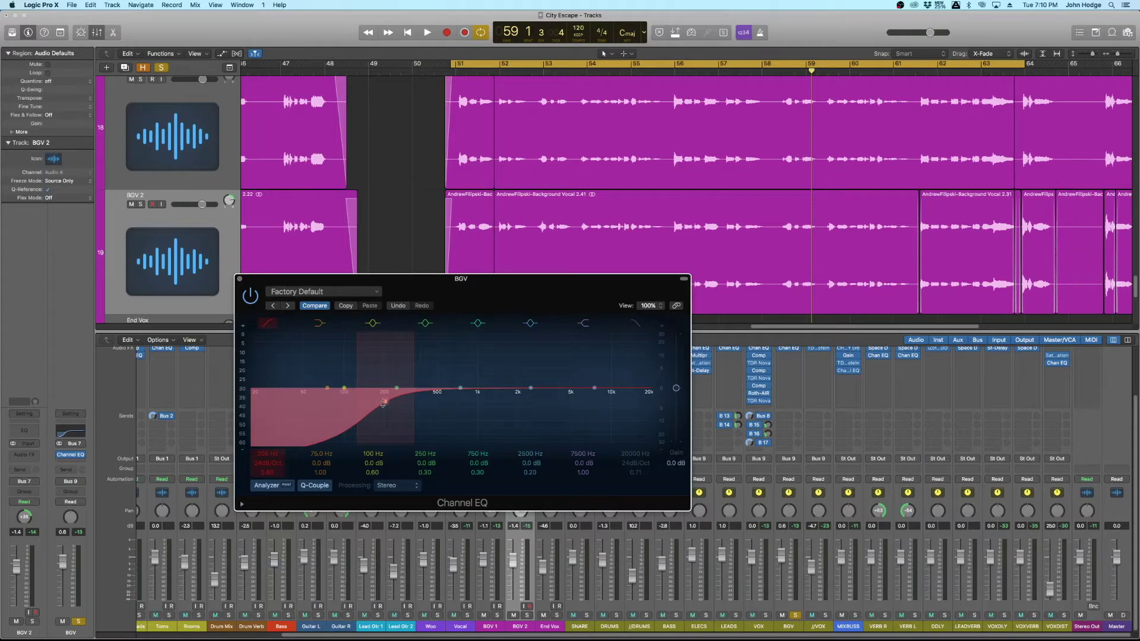
pyautogui.moveTo(271, 455); pyautogui.dragTo(271, 454)
pyautogui.press('space')
pyautogui.moveTo(271, 455); pyautogui.dragTo(271, 445)
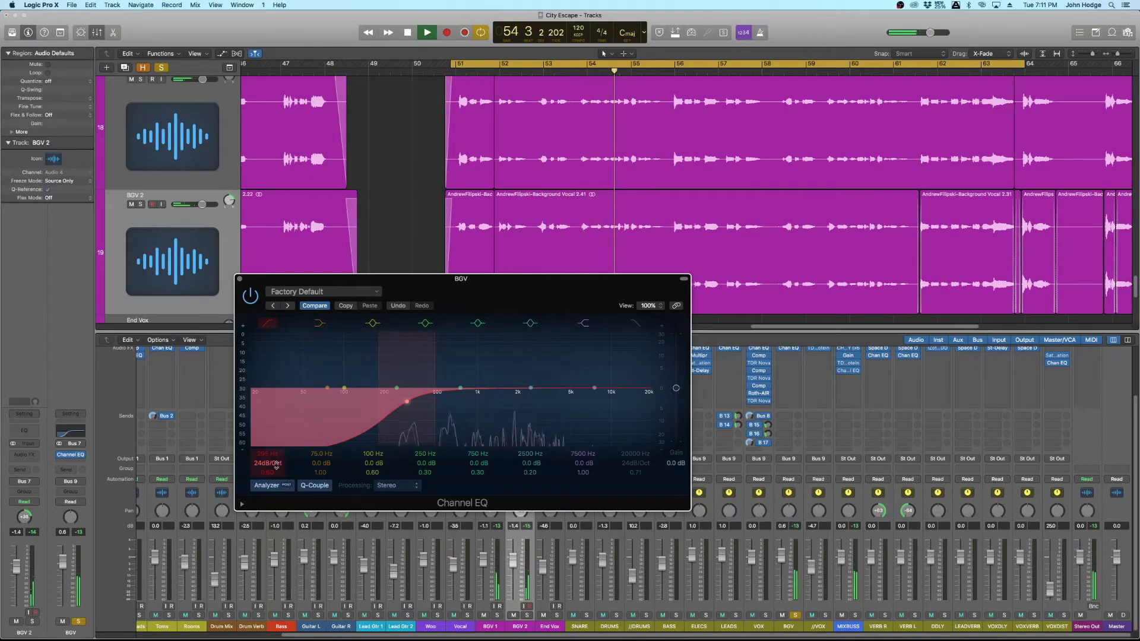
pyautogui.moveTo(271, 473); pyautogui.dragTo(270, 463)
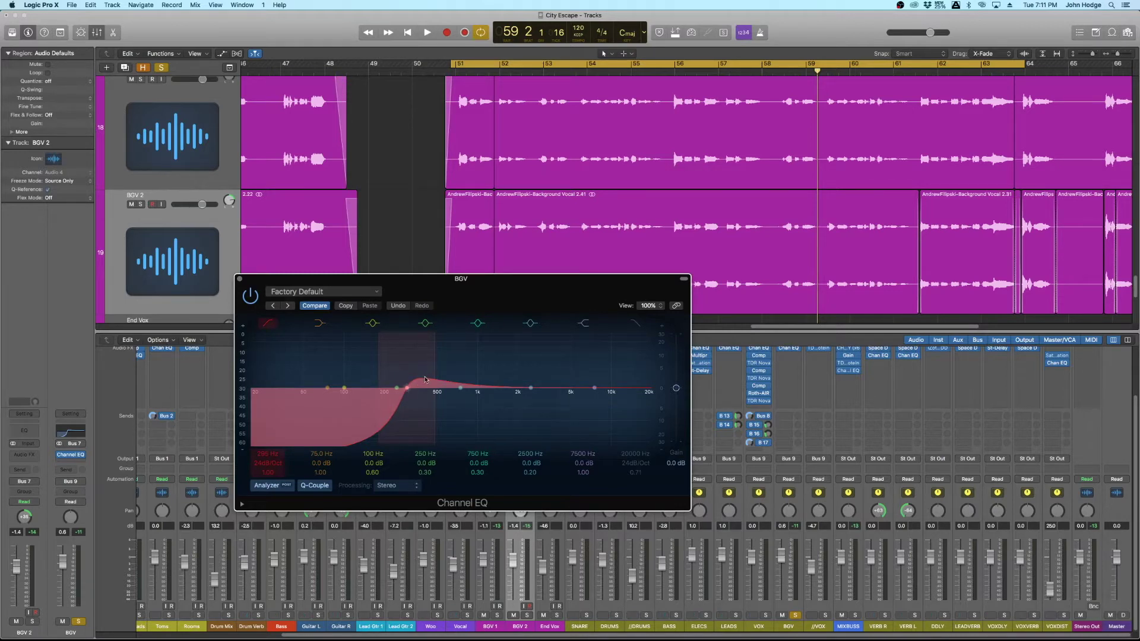
pyautogui.click(767, 616)
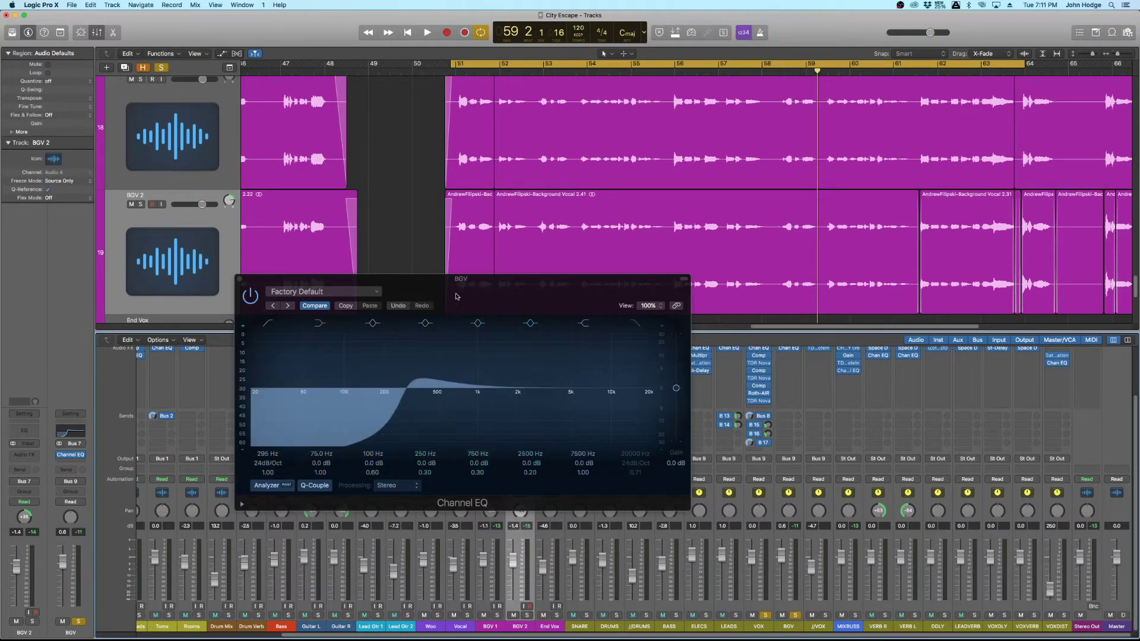
# During playback, lower the BGV bus EQ's low cut to 275 Hz and cut 3 dB at 730 Hz with a Q of 1.20
pyautogui.press('space')
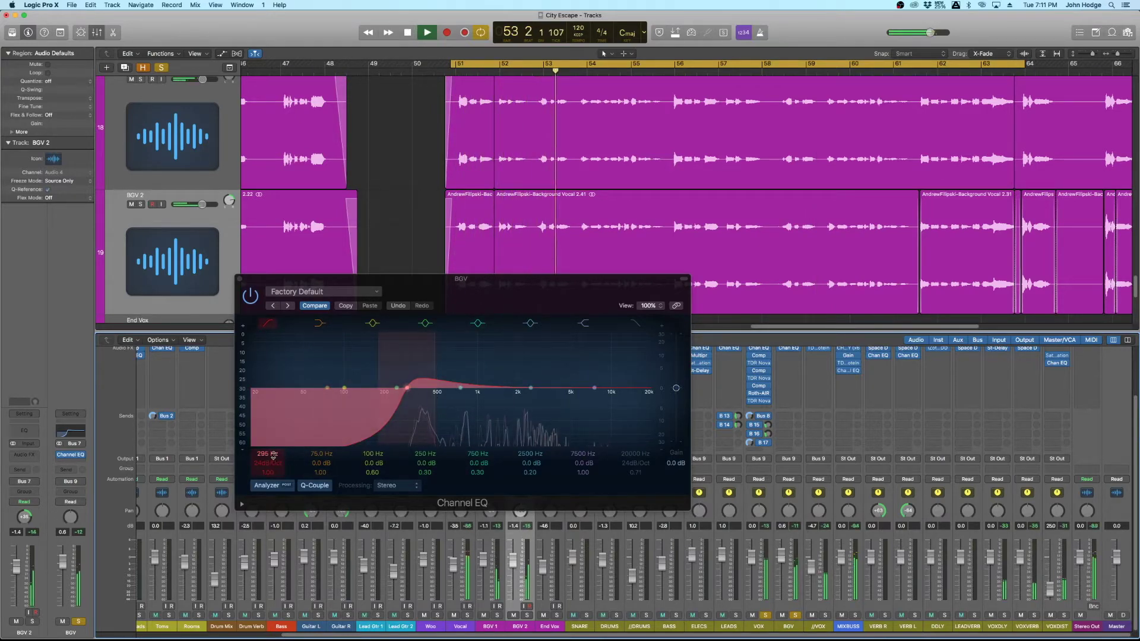
pyautogui.moveTo(275, 455); pyautogui.dragTo(275, 462)
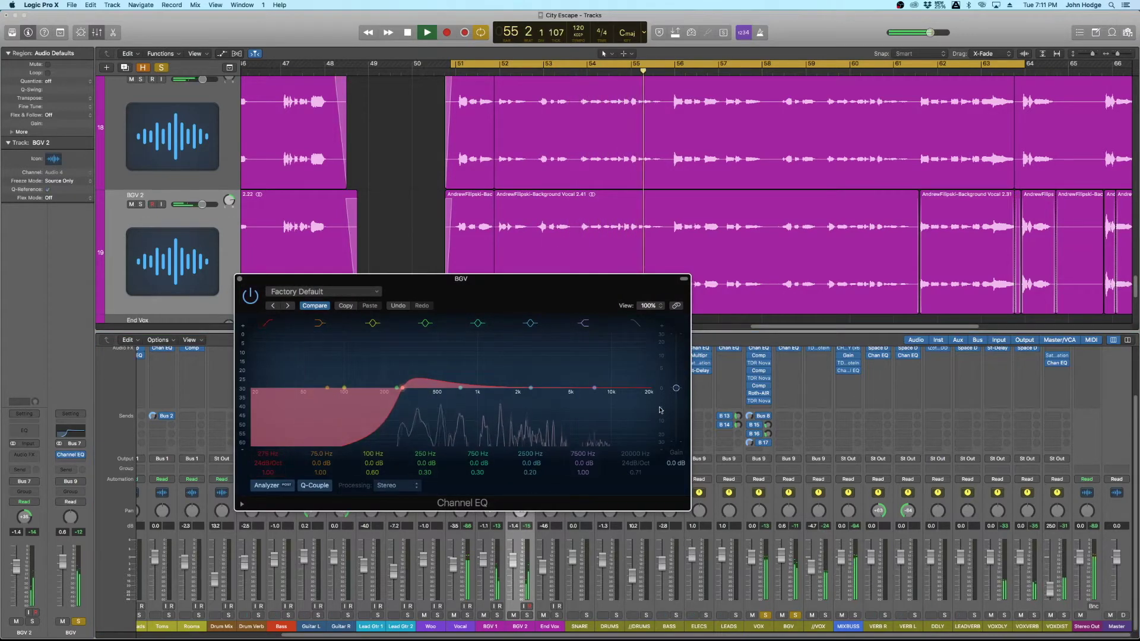
pyautogui.moveTo(460, 388); pyautogui.dragTo(481, 392)
pyautogui.moveTo(480, 473)
pyautogui.mouseDown()
pyautogui.moveTo(482, 440)
pyautogui.moveTo(480, 471)
pyautogui.mouseUp()
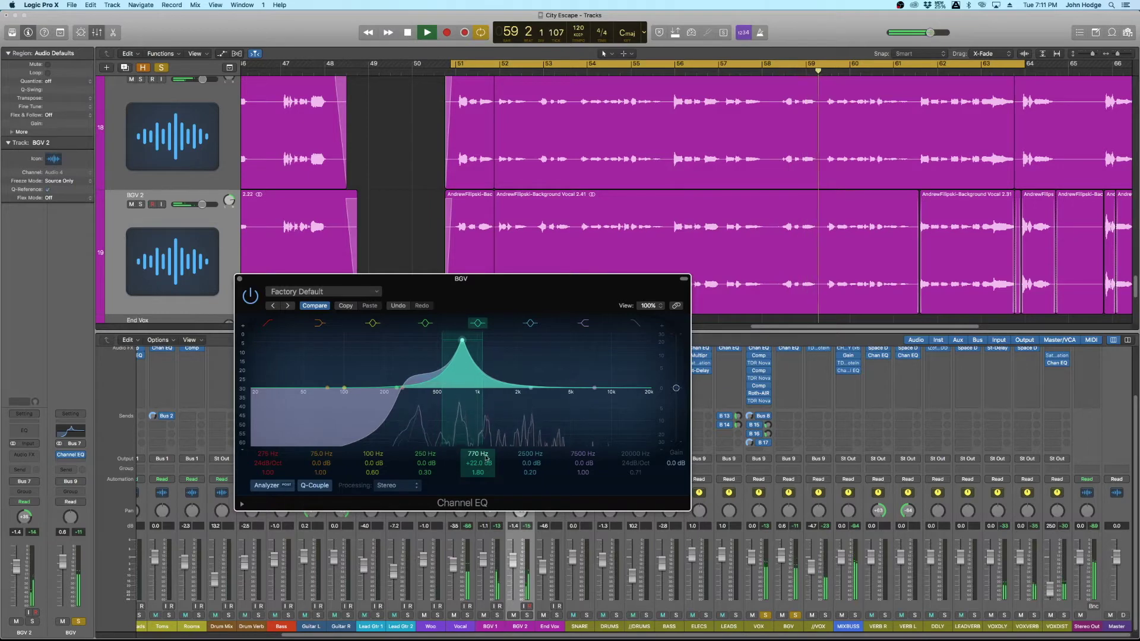
pyautogui.moveTo(484, 454); pyautogui.dragTo(479, 476)
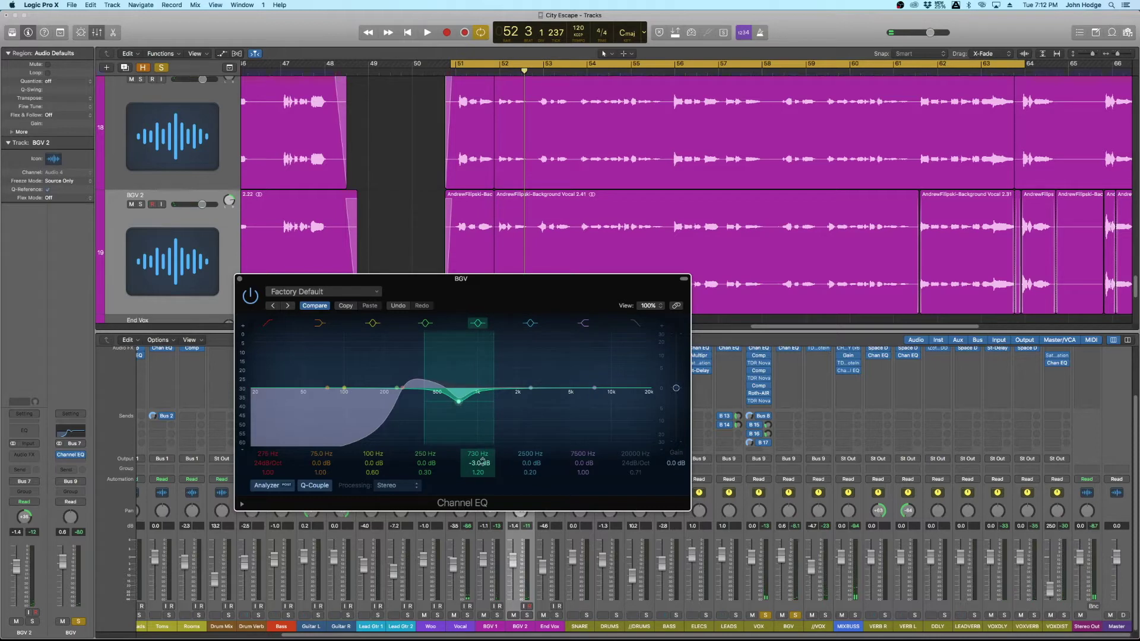
# Audition BGV without VOX, sweep the boosted mid band for the resonance, and set it to -4.0 dB at 760 Hz
pyautogui.click(764, 616)
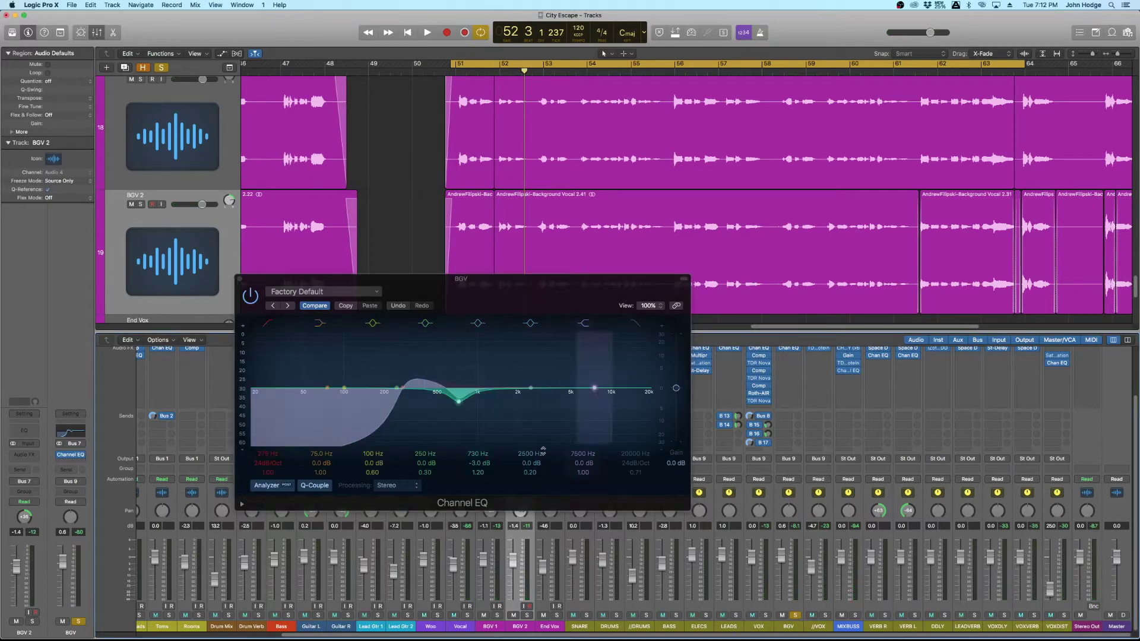
pyautogui.press('space')
pyautogui.moveTo(460, 405); pyautogui.dragTo(465, 346)
pyautogui.moveTo(479, 462)
pyautogui.mouseDown()
pyautogui.moveTo(478, 449)
pyautogui.moveTo(480, 464)
pyautogui.mouseUp()
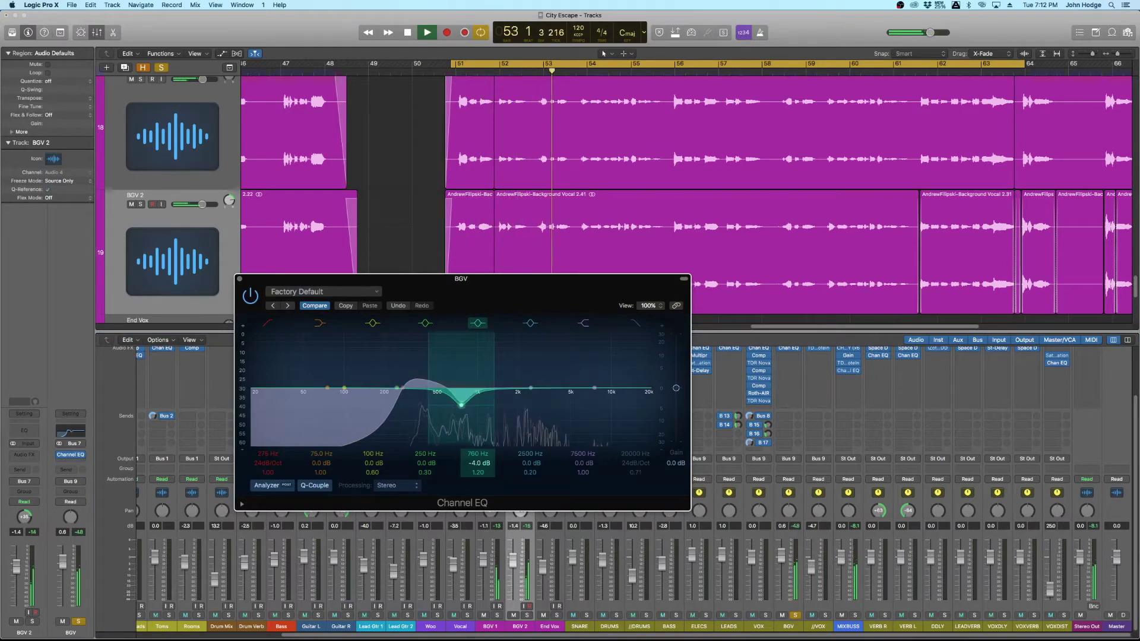
pyautogui.press('space')
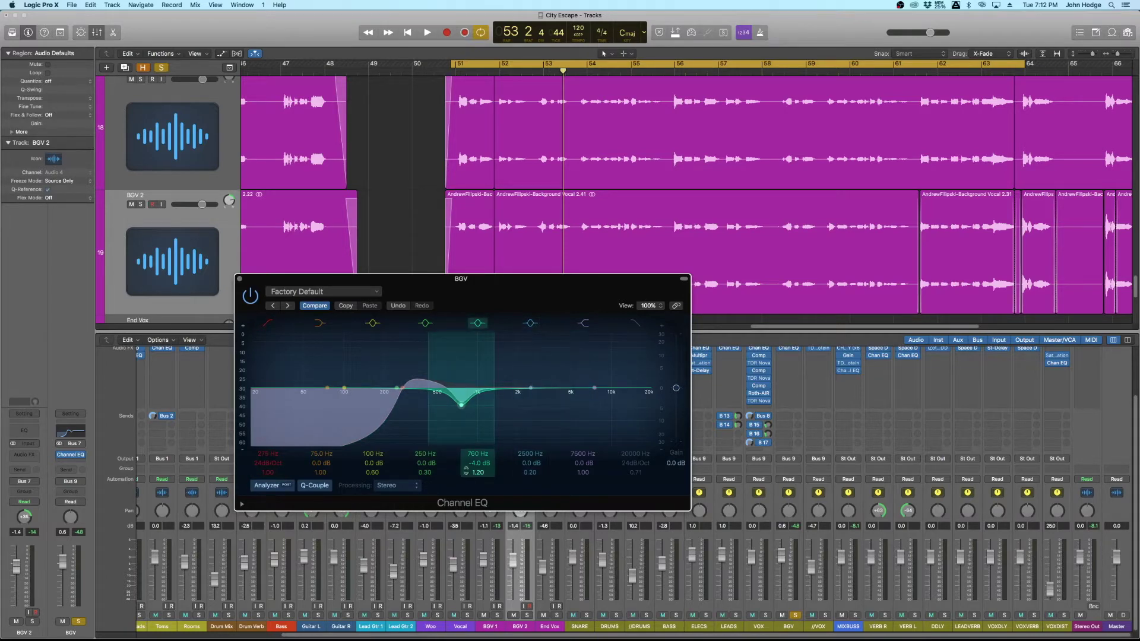
# Set the low cut's Q to 1.20 during playback, and bring VOX back into solo for comparison
pyautogui.press('space')
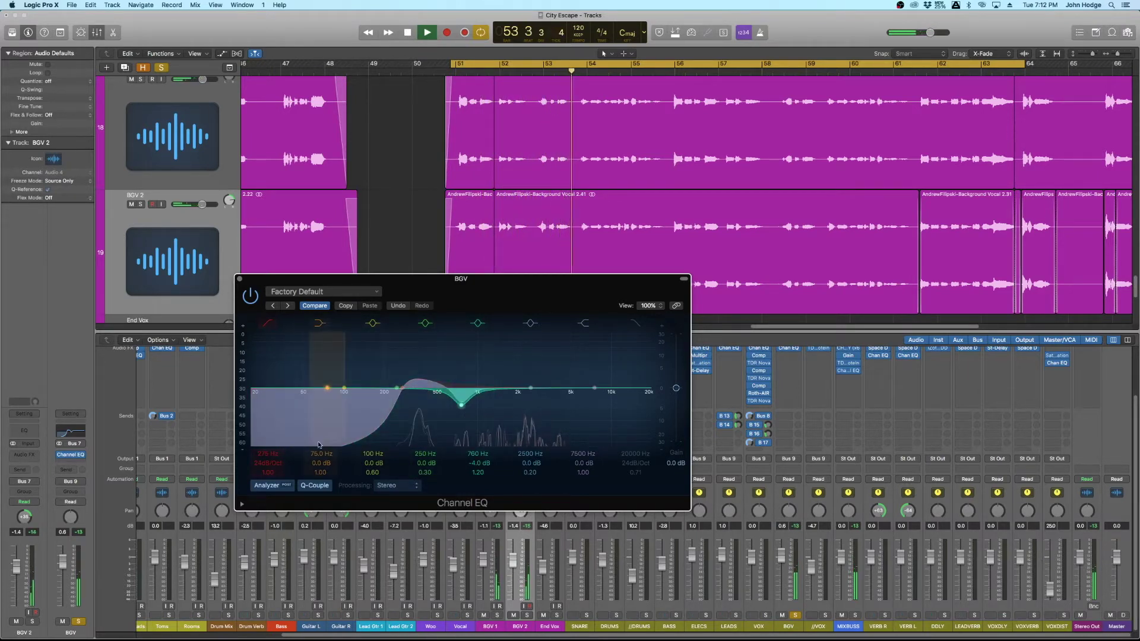
pyautogui.moveTo(264, 464)
pyautogui.mouseDown()
pyautogui.moveTo(264, 453)
pyautogui.moveTo(268, 470)
pyautogui.mouseUp()
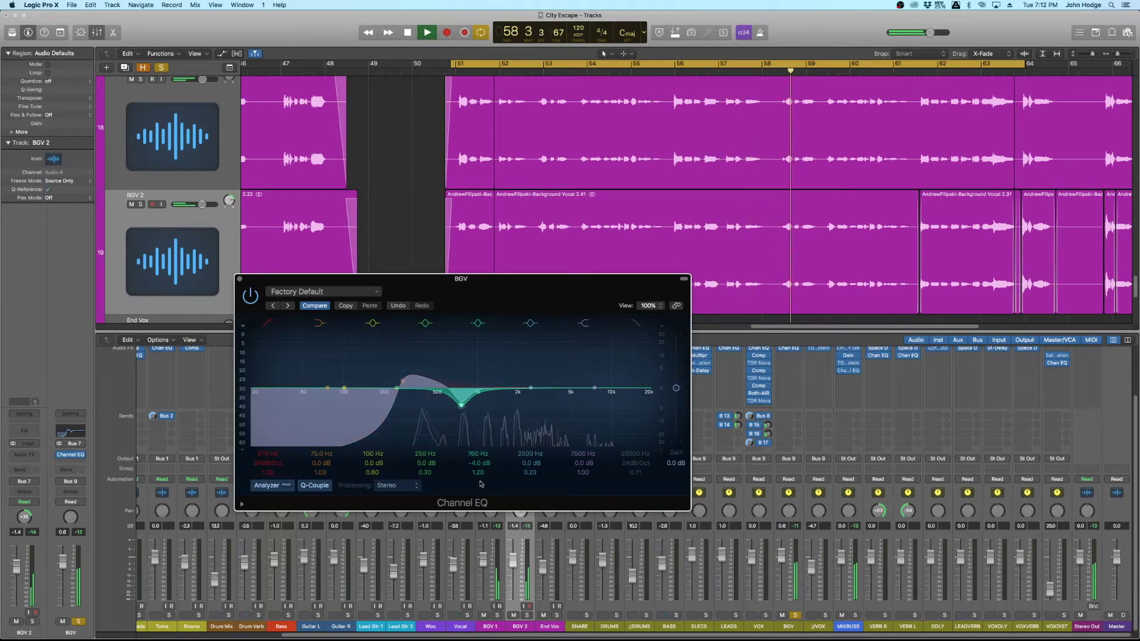
pyautogui.click(766, 616)
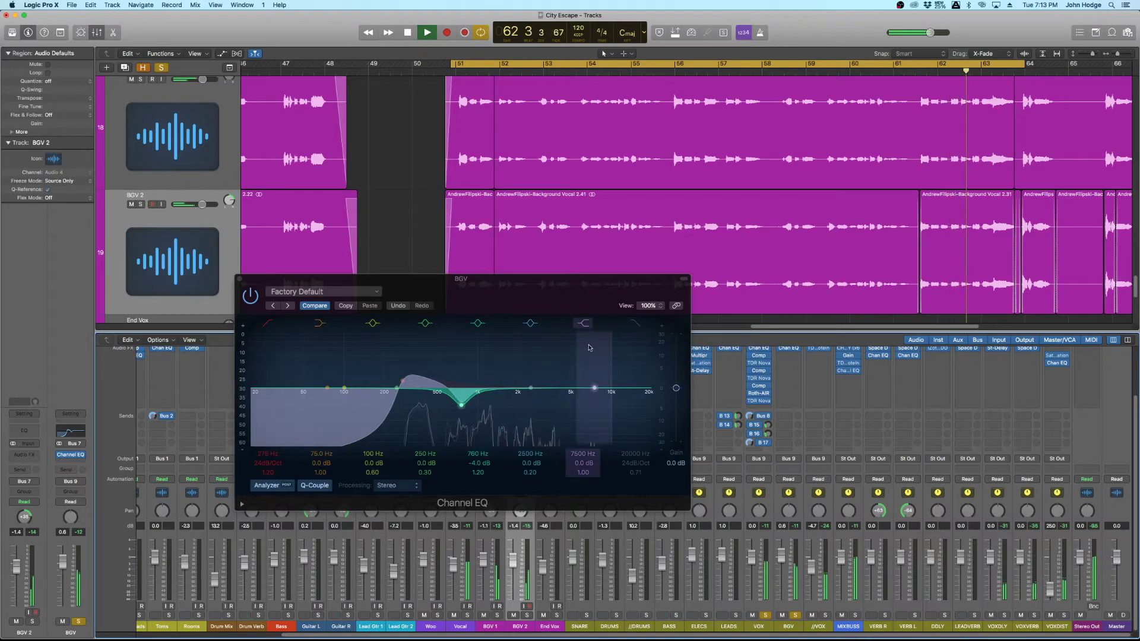
pyautogui.press('space')
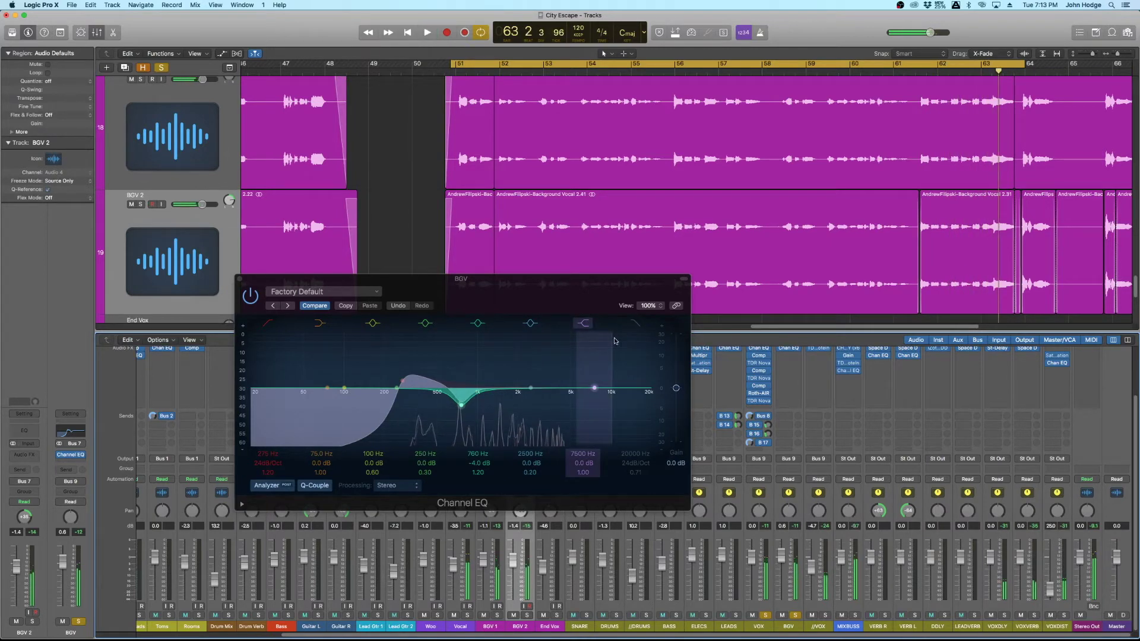
# Turn on the BGV EQ's high-cut band and set it to 8500 Hz with a 12 dB/Oct slope
pyautogui.click(634, 326)
pyautogui.click(634, 326)
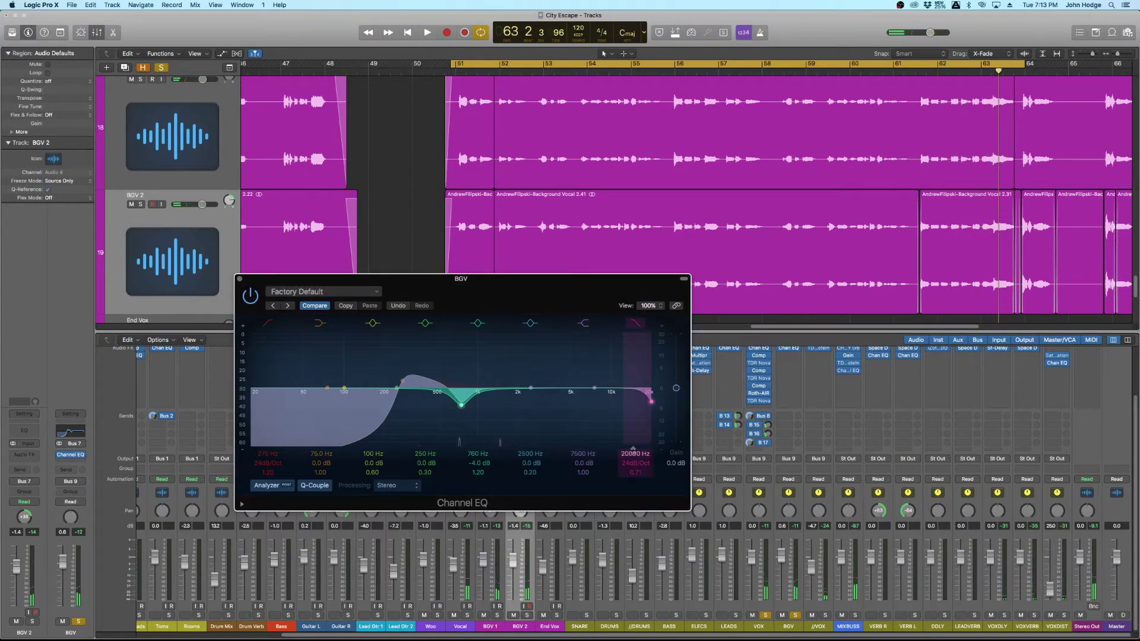
pyautogui.moveTo(638, 455); pyautogui.dragTo(642, 484)
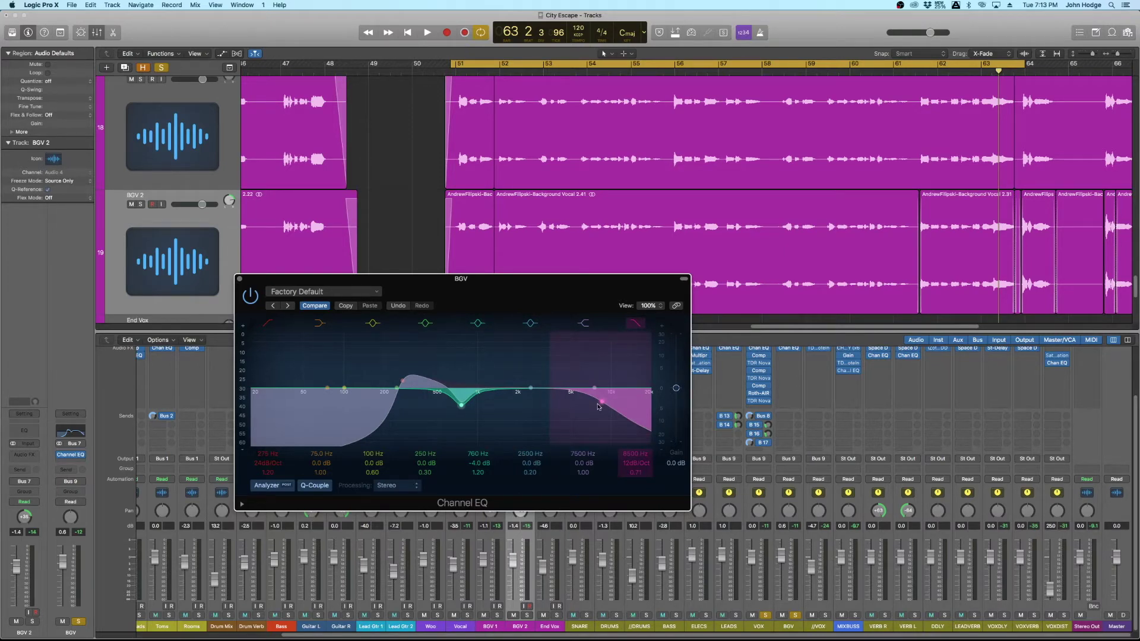
# Refine the high cut to 7500 Hz with a Q of 0.75 while auditioning BGV with and without VOX, and close the EQ
pyautogui.press('space')
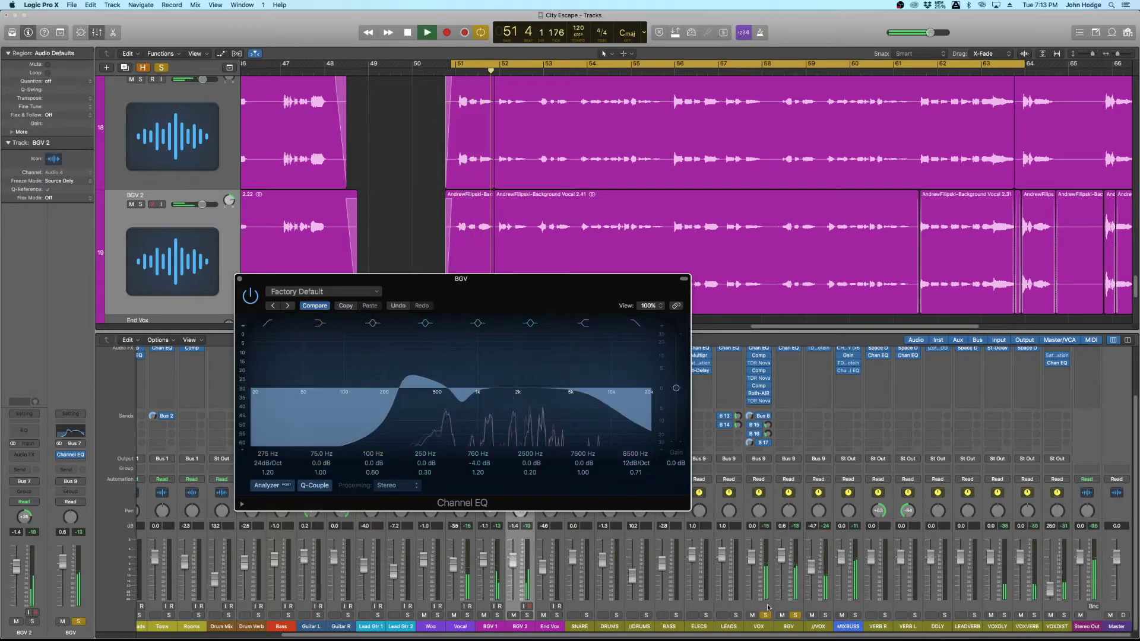
pyautogui.moveTo(634, 453)
pyautogui.mouseDown()
pyautogui.moveTo(635, 479)
pyautogui.moveTo(635, 448)
pyautogui.mouseUp()
pyautogui.press('space')
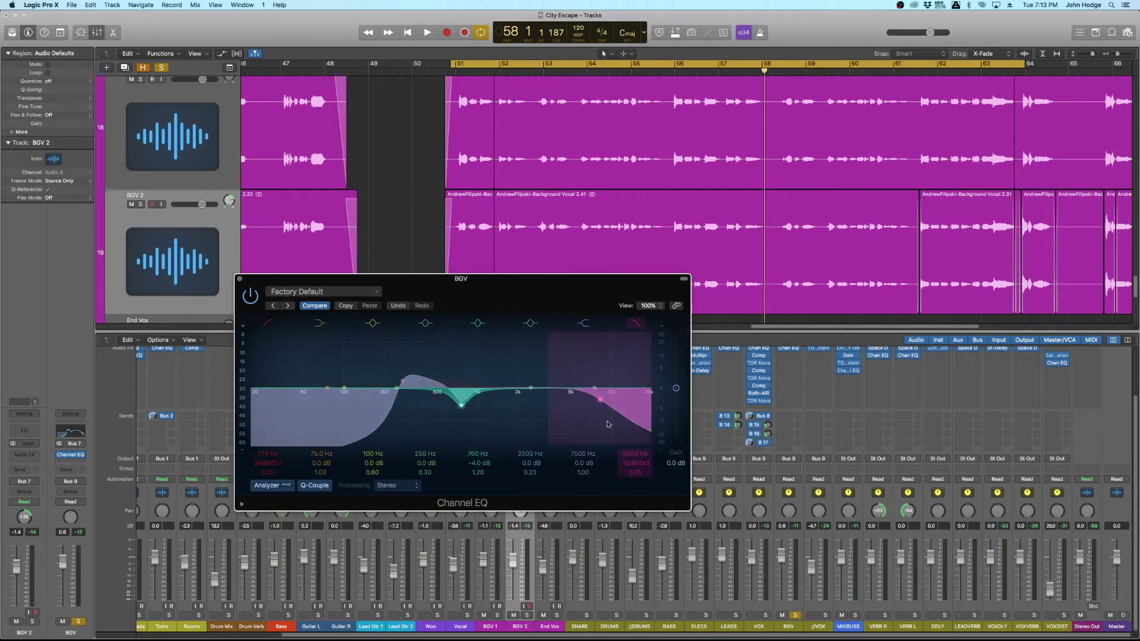
pyautogui.press('space')
pyautogui.moveTo(640, 453)
pyautogui.mouseDown()
pyautogui.moveTo(640, 472)
pyautogui.moveTo(640, 457)
pyautogui.mouseUp()
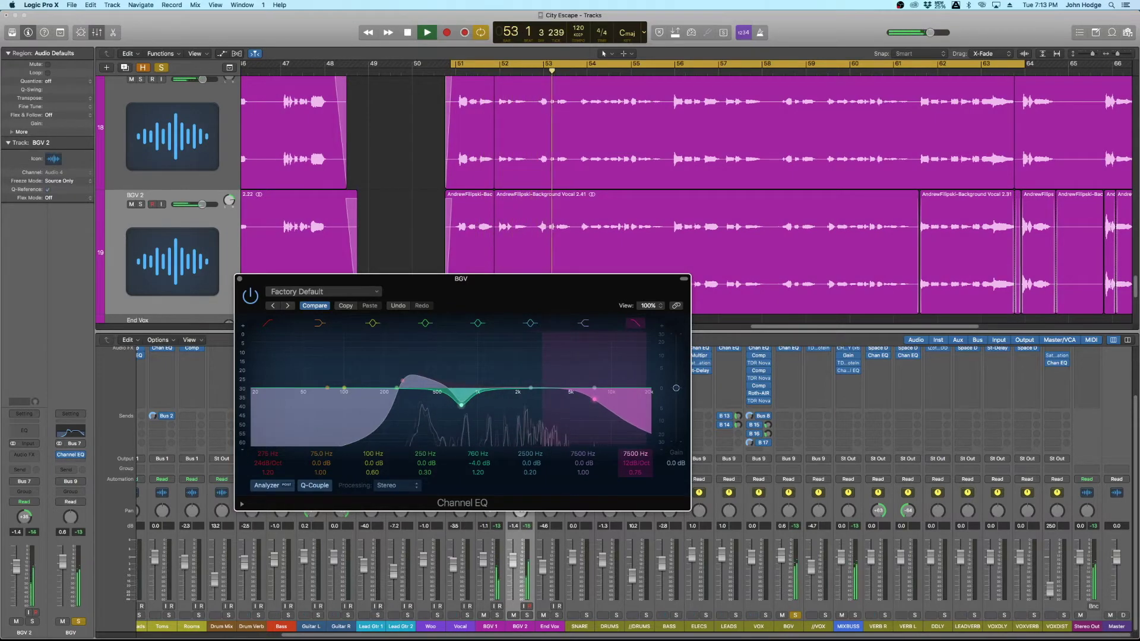
pyautogui.click(462, 399)
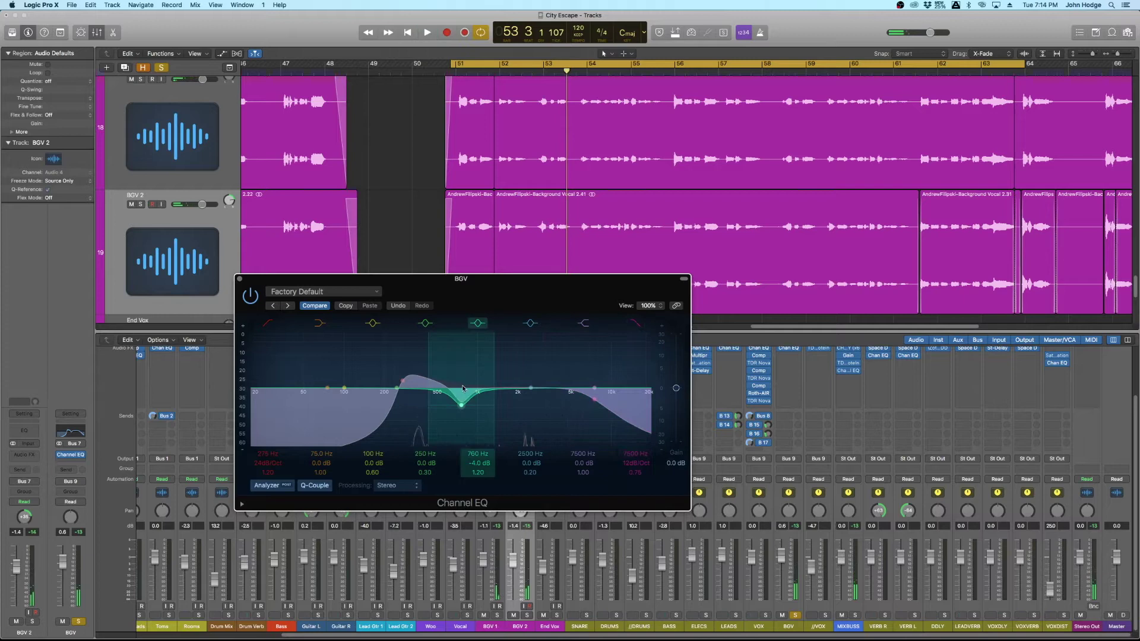
pyautogui.click(241, 280)
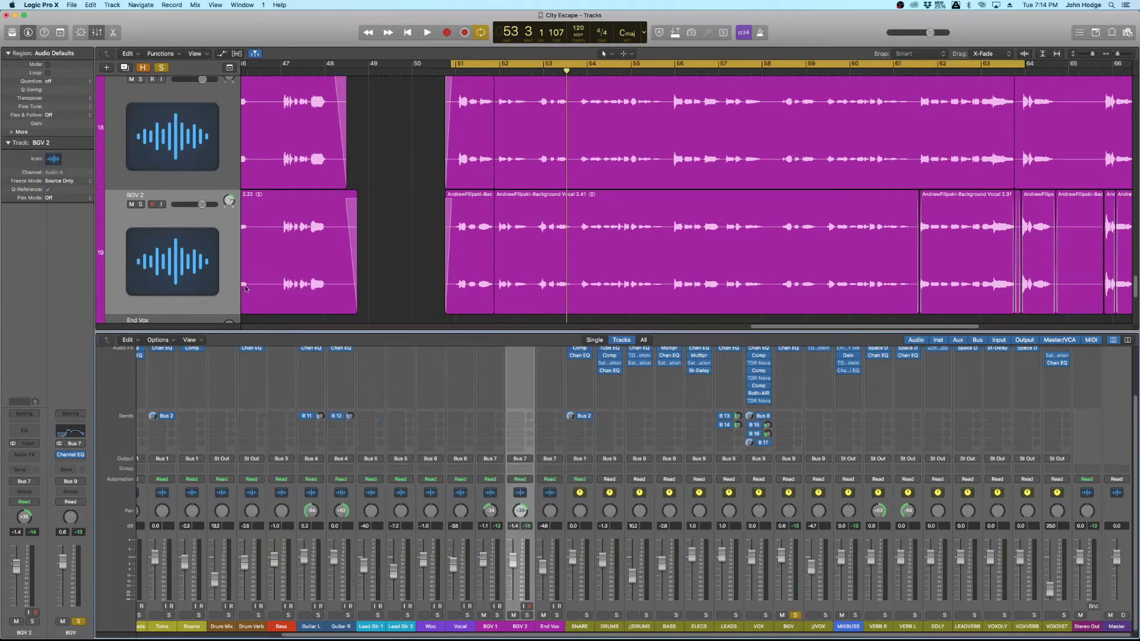
# Clear the solos and, with the full mix playing, raise the BGV bus EQ's high cut to 8100 Hz
pyautogui.click(766, 616)
pyautogui.click(793, 616)
pyautogui.click(766, 616)
pyautogui.press('space')
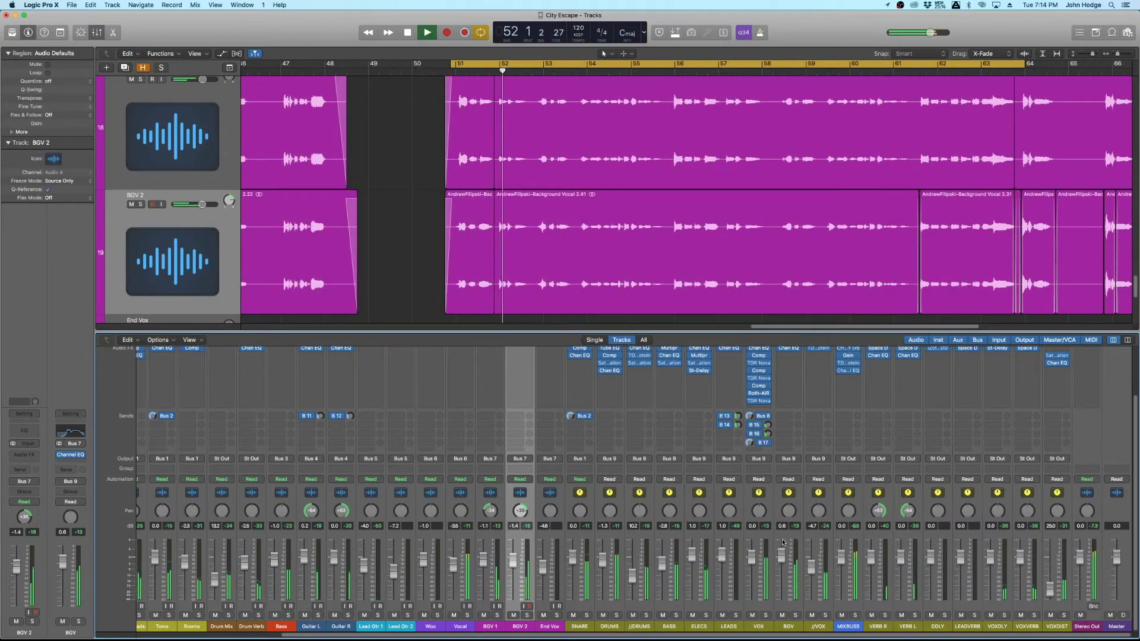
pyautogui.click(793, 348)
pyautogui.moveTo(635, 455); pyautogui.dragTo(635, 449)
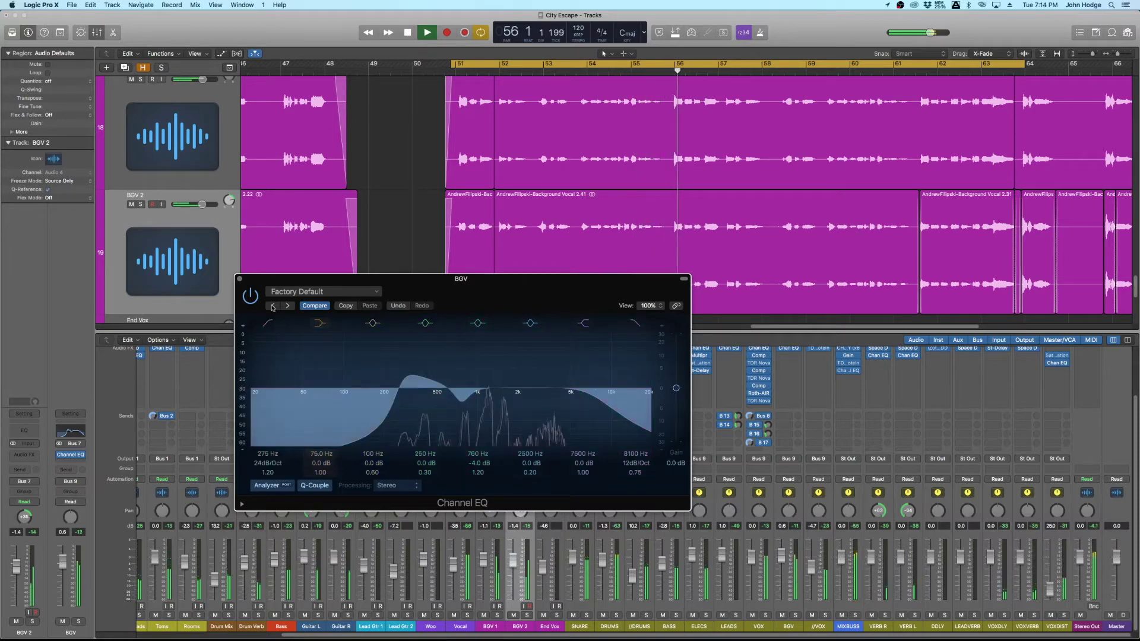
pyautogui.click(239, 278)
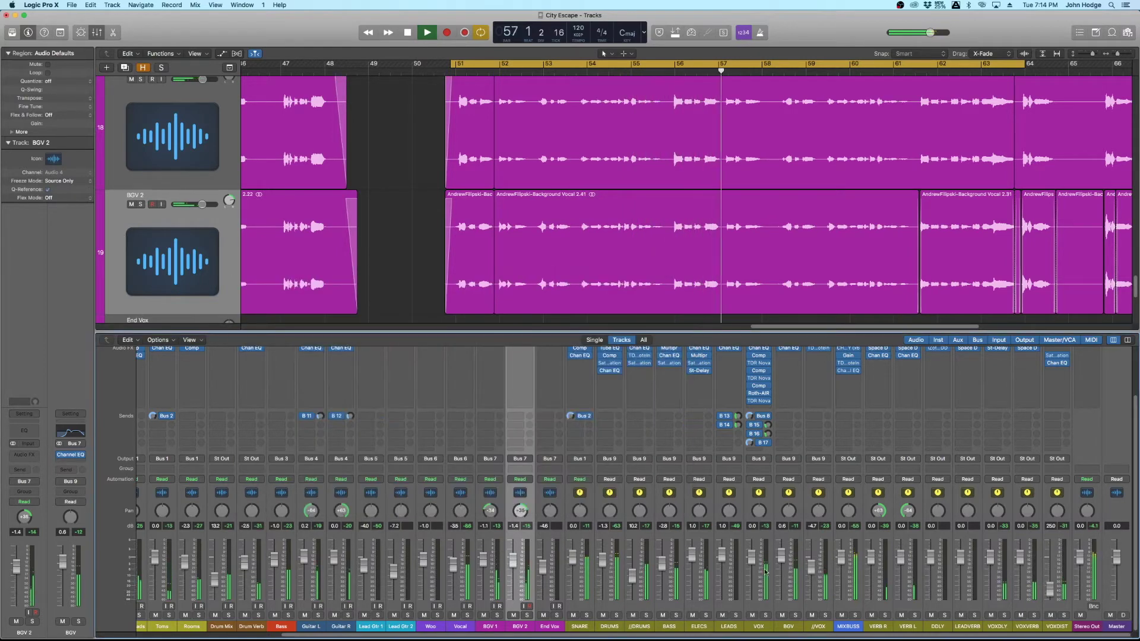
# Stop playback and insert a stereo Compressor after the Channel EQ on the BGV bus
pyautogui.scroll(1, 748, 583)
pyautogui.press('space')
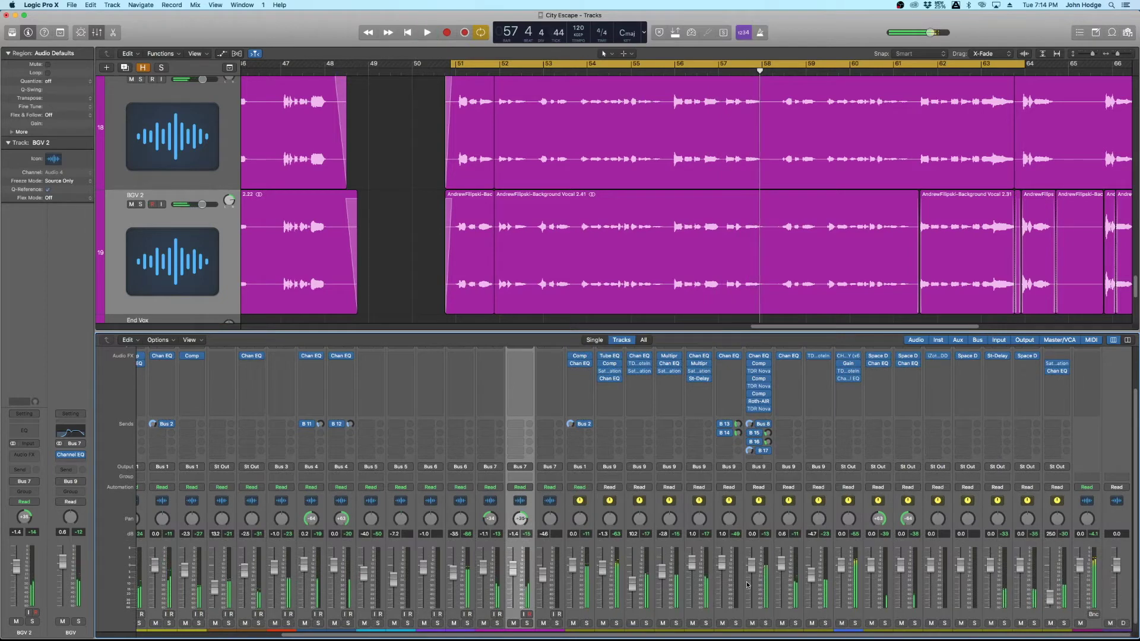
pyautogui.scroll(-1, 766, 559)
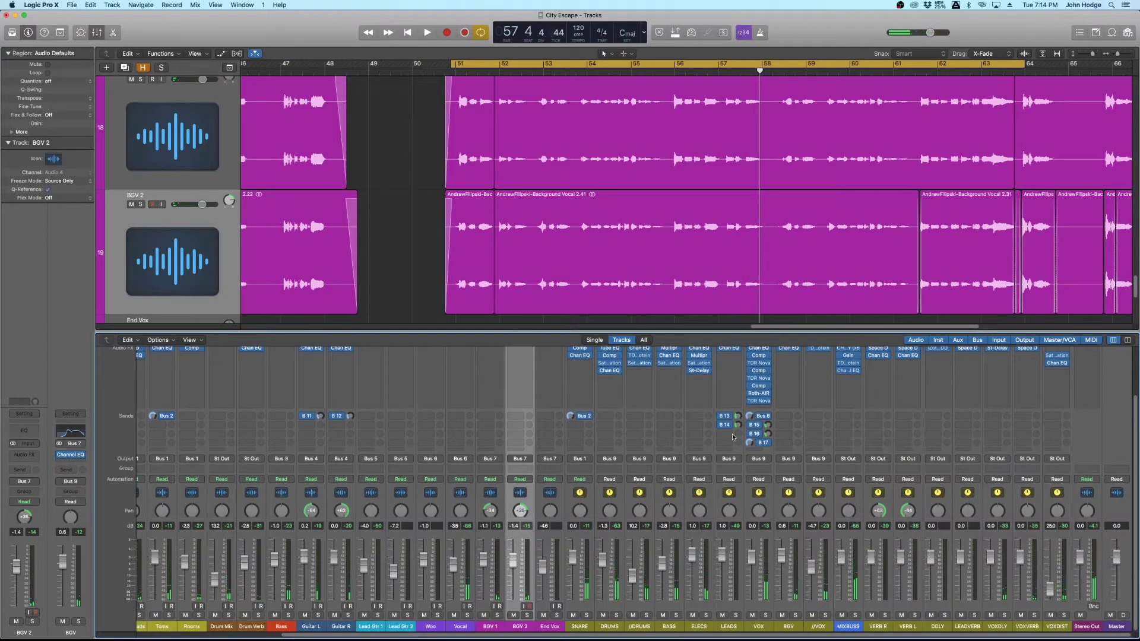
pyautogui.click(787, 356)
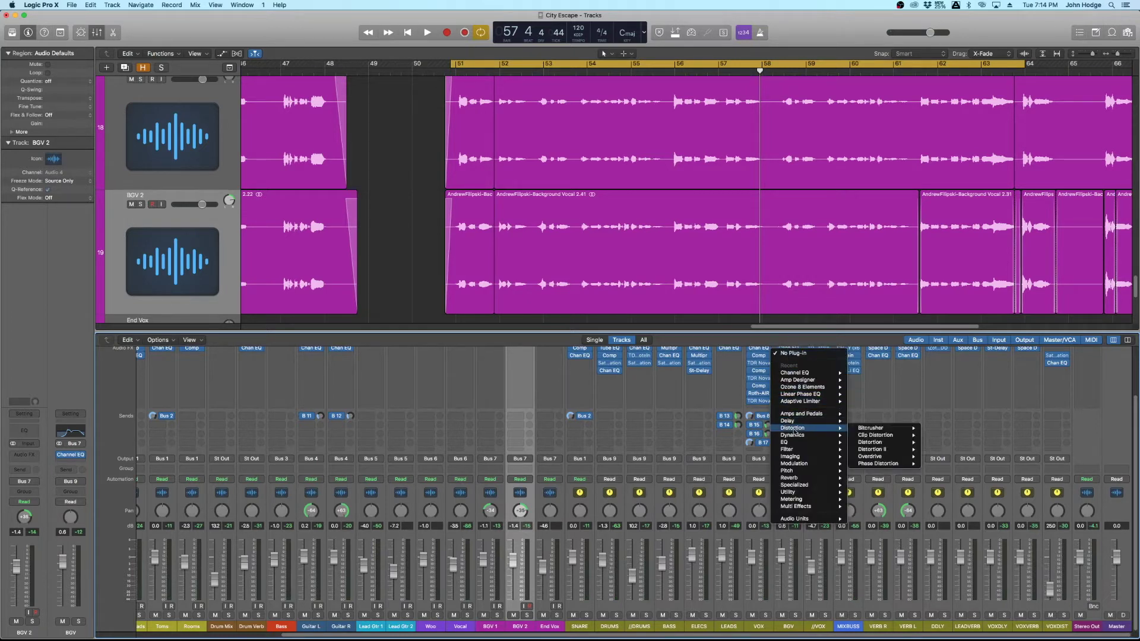
pyautogui.moveTo(799, 438)
pyautogui.moveTo(885, 443)
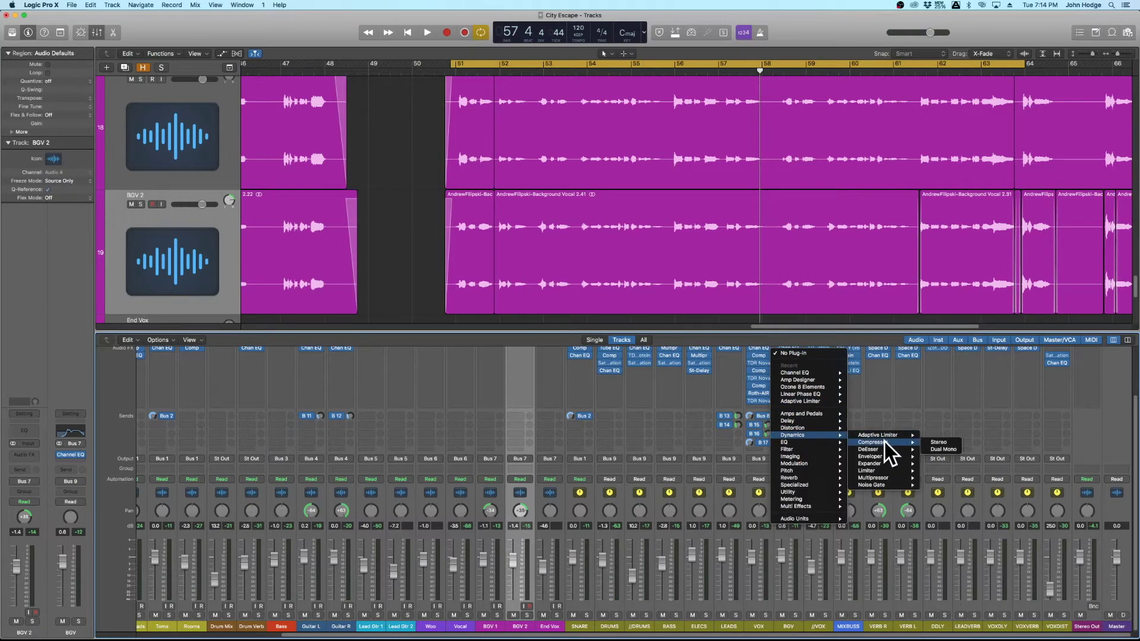
pyautogui.click(938, 442)
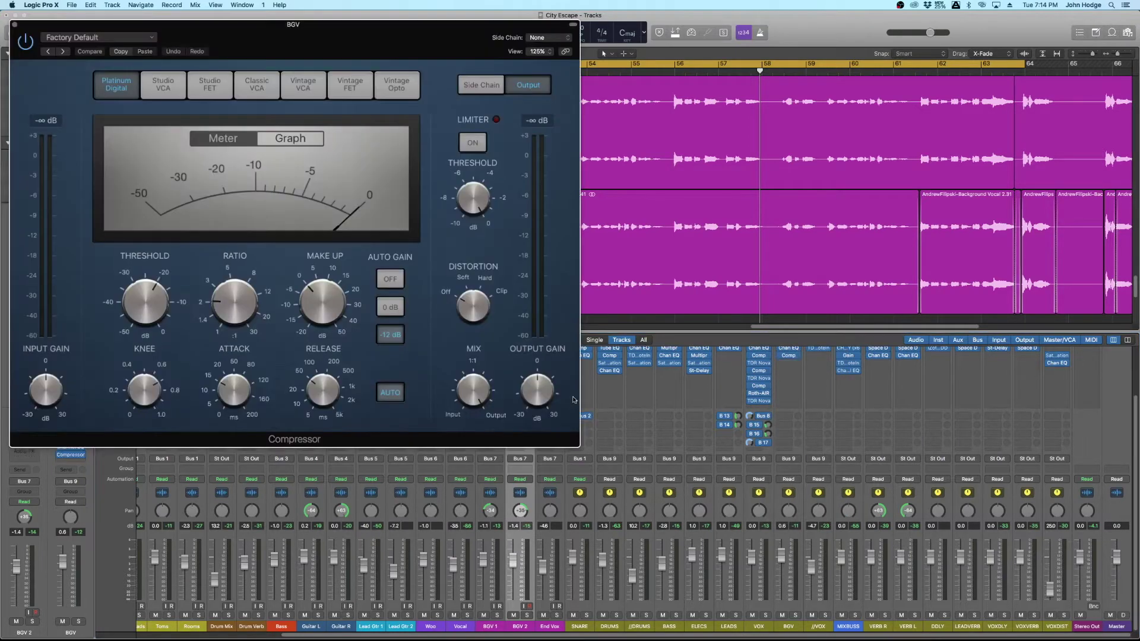
# Switch the compressor to Vintage Opto with auto gain and auto release off and an 85 ms release, and solo the BGV bus
pyautogui.moveTo(320, 53); pyautogui.dragTo(534, 176)
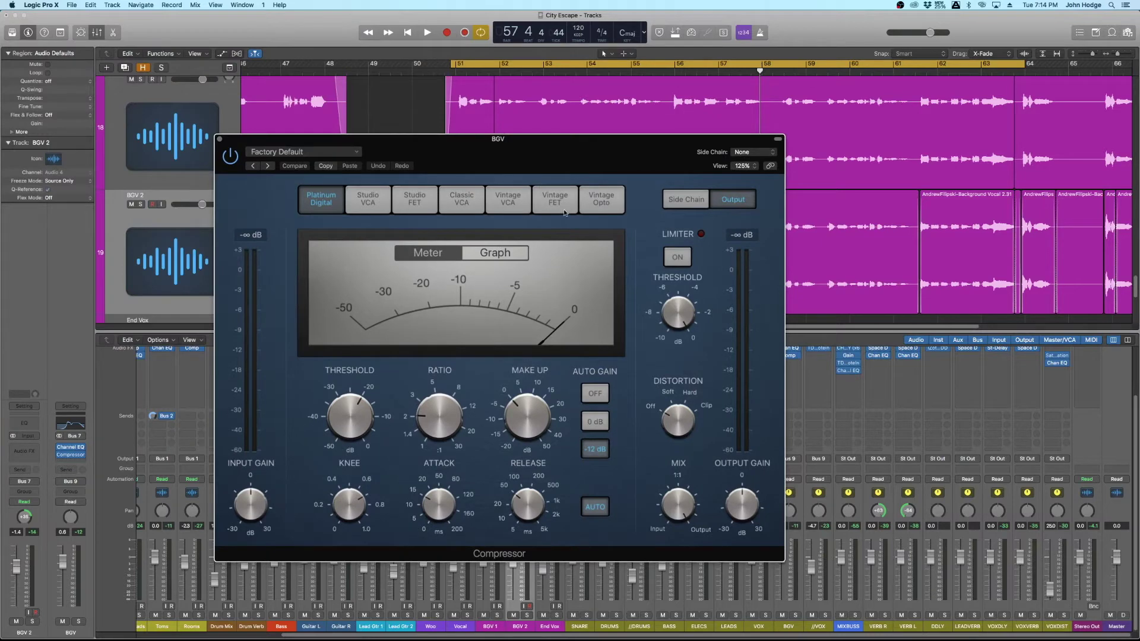
pyautogui.click(601, 202)
pyautogui.moveTo(608, 157); pyautogui.dragTo(508, 140)
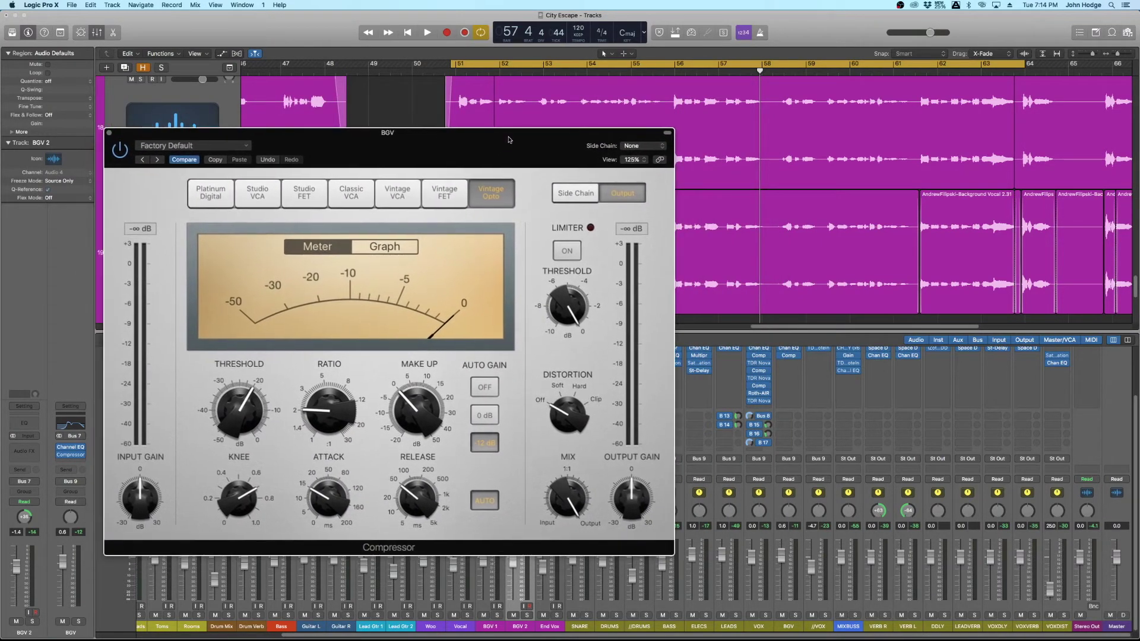
pyautogui.click(484, 387)
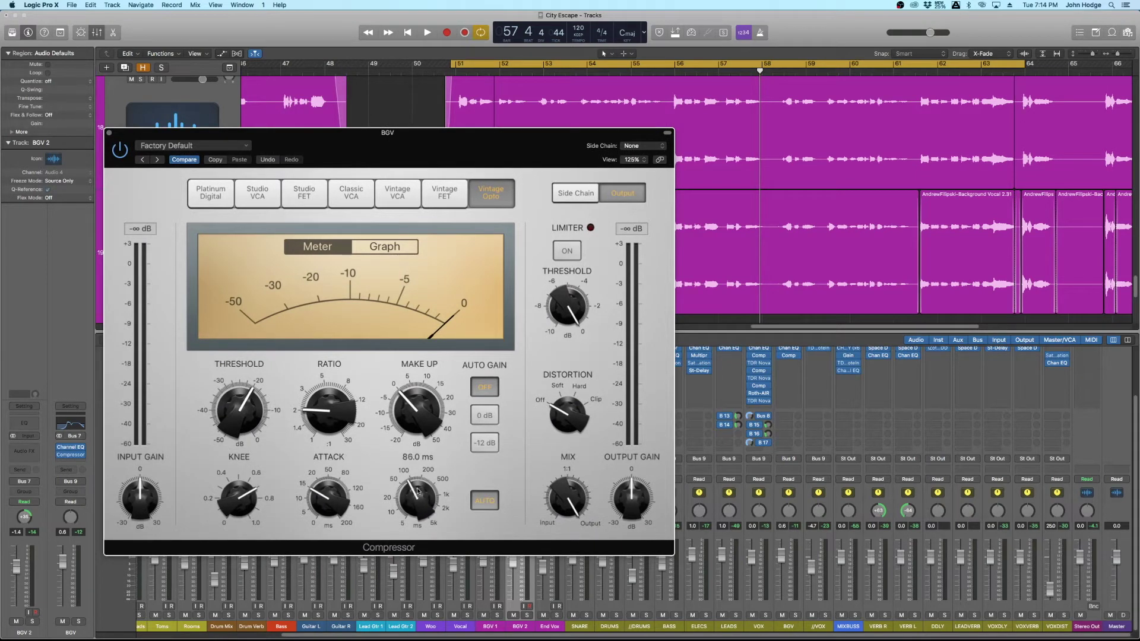
pyautogui.click(795, 615)
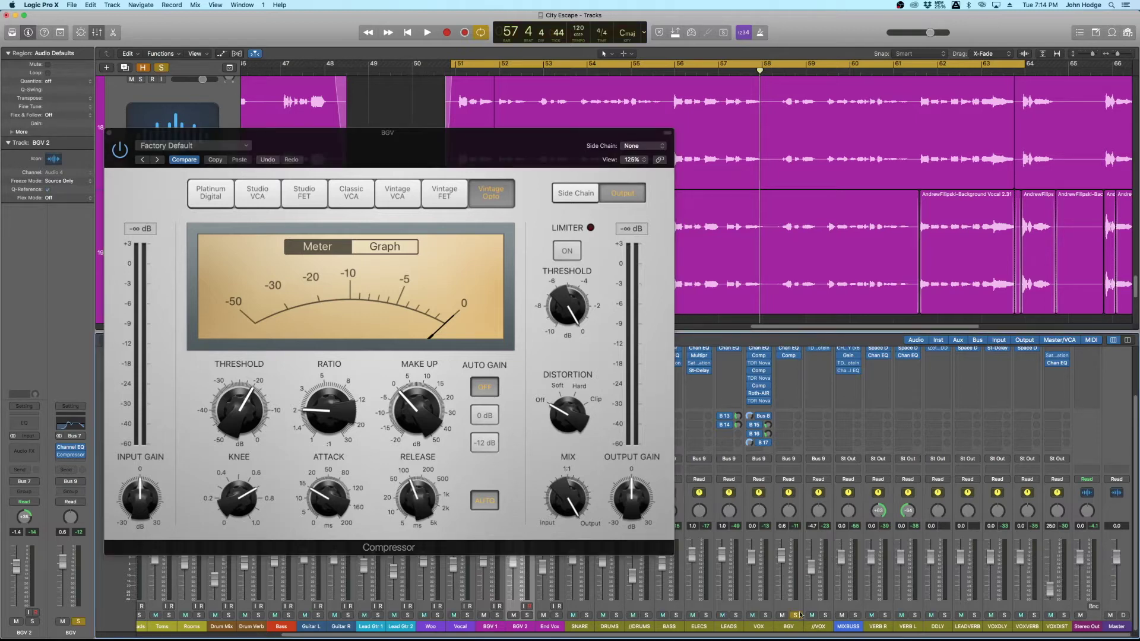
pyautogui.click(484, 501)
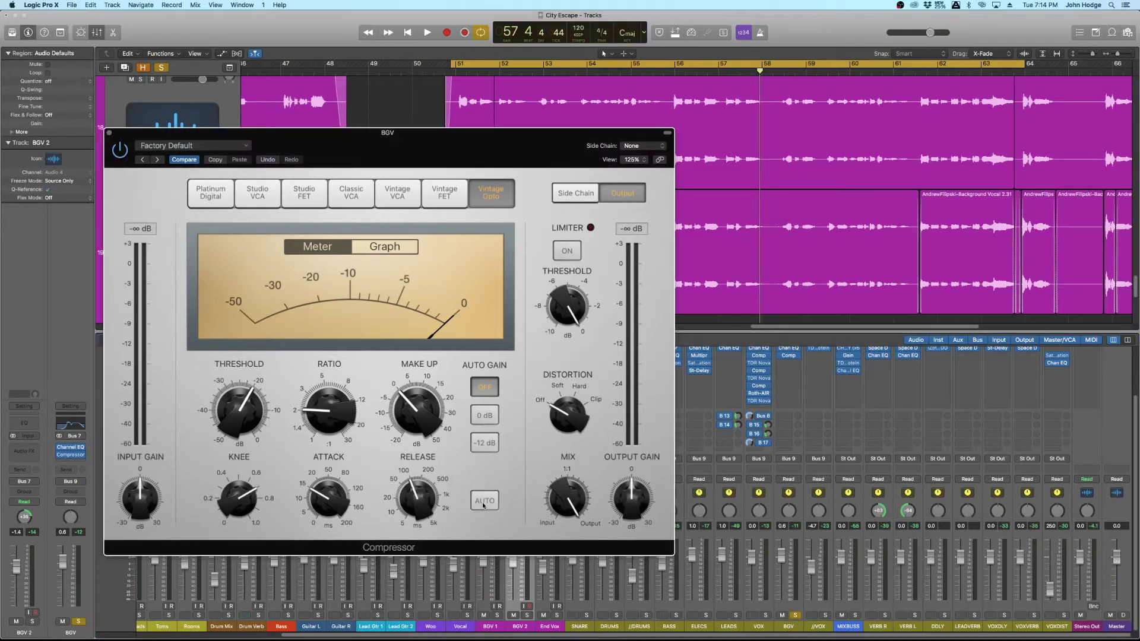
# Raise the compressor's ratio and attack and lower its threshold to -36 dB while playing the soloed BGV bus
pyautogui.press('space')
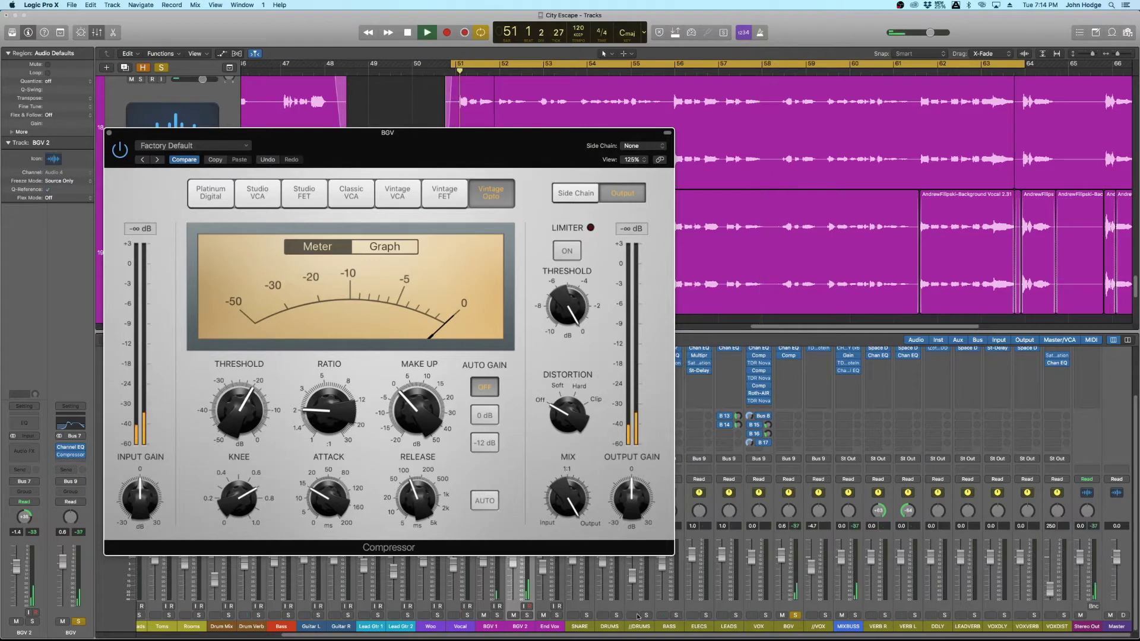
pyautogui.moveTo(322, 410); pyautogui.dragTo(334, 337)
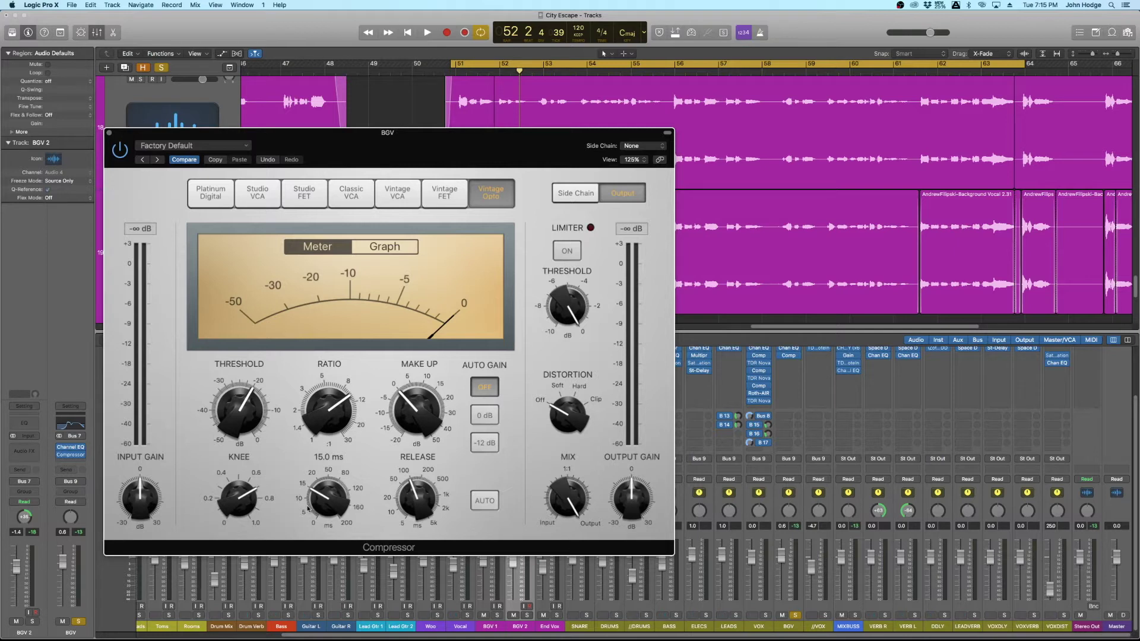
pyautogui.press('space')
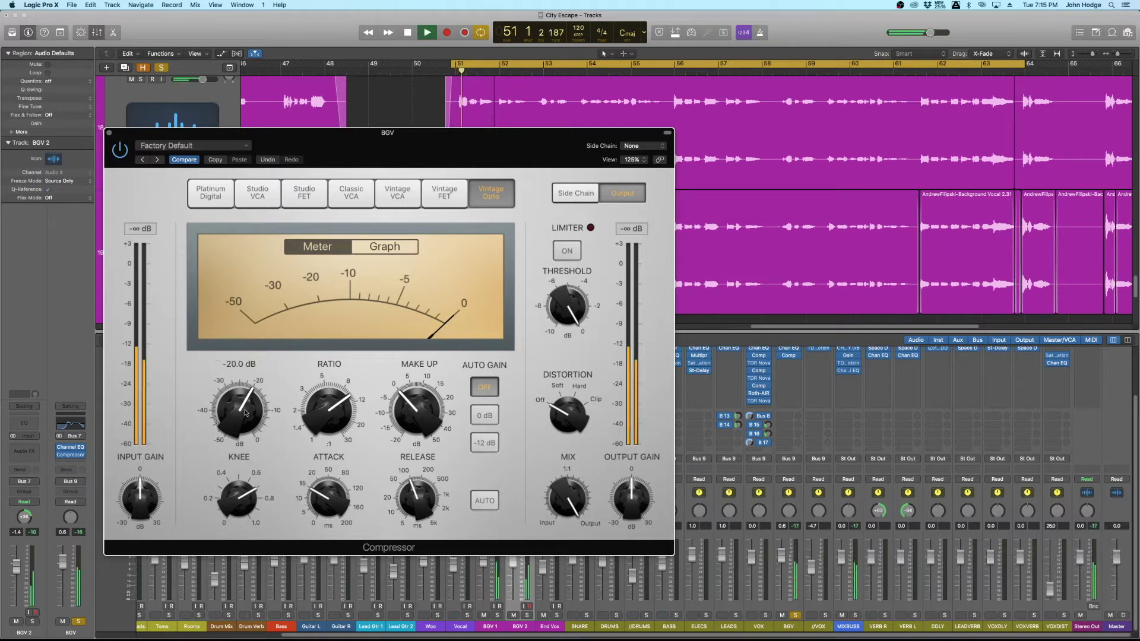
pyautogui.moveTo(246, 414); pyautogui.dragTo(270, 437)
pyautogui.moveTo(327, 495); pyautogui.dragTo(326, 478)
pyautogui.moveTo(239, 418); pyautogui.dragTo(240, 440)
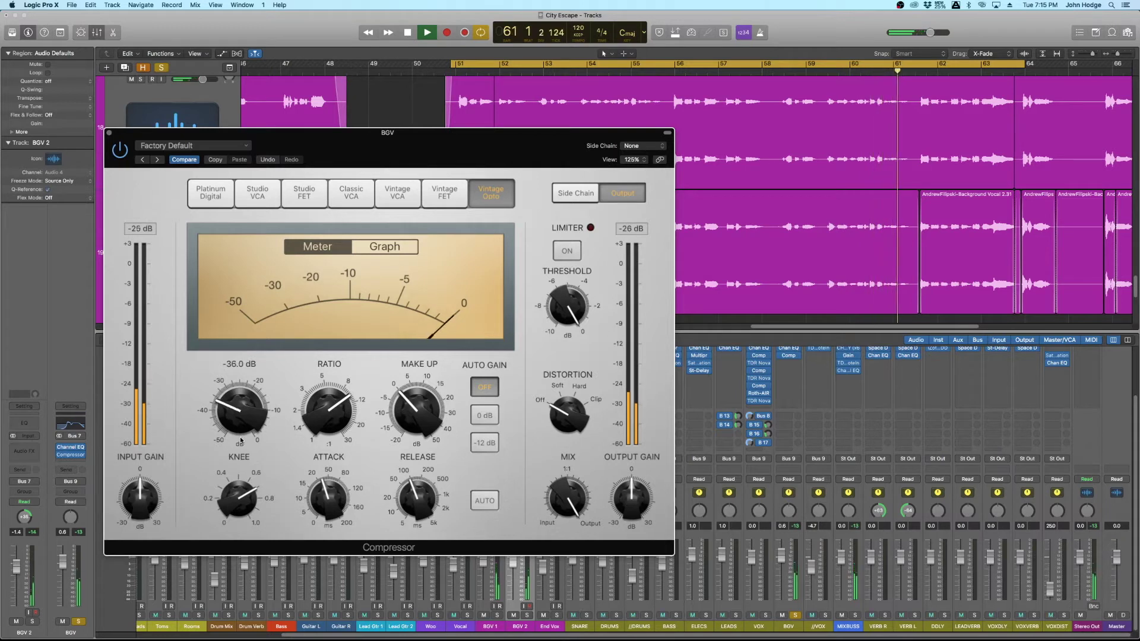
# Raise the BGV bus compressor's threshold slightly during playback and turn auto release on
pyautogui.moveTo(239, 422); pyautogui.dragTo(238, 417)
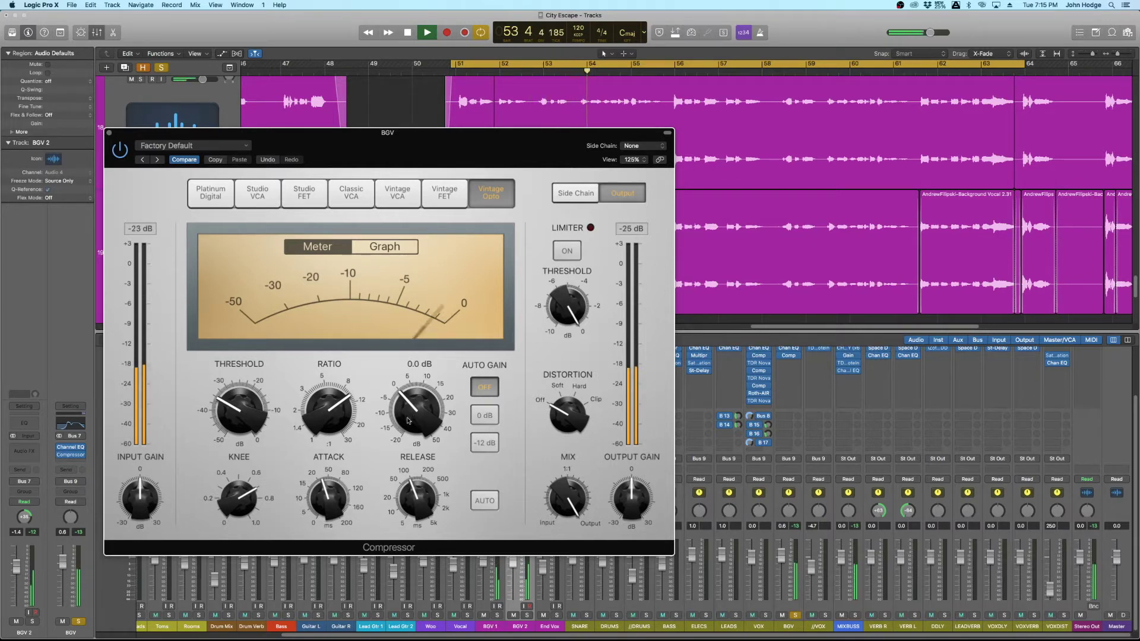
pyautogui.click(485, 504)
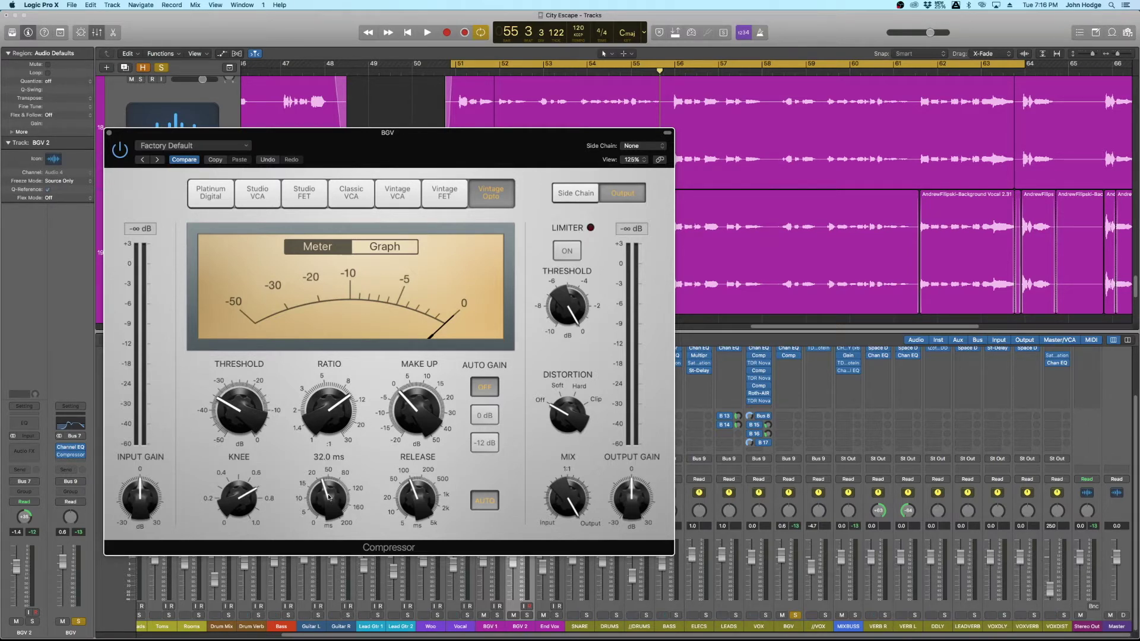
# Audition attack times down to 7.5 ms and up to 131 ms on the soloed BGV bus, then restore 32 ms
pyautogui.press('space')
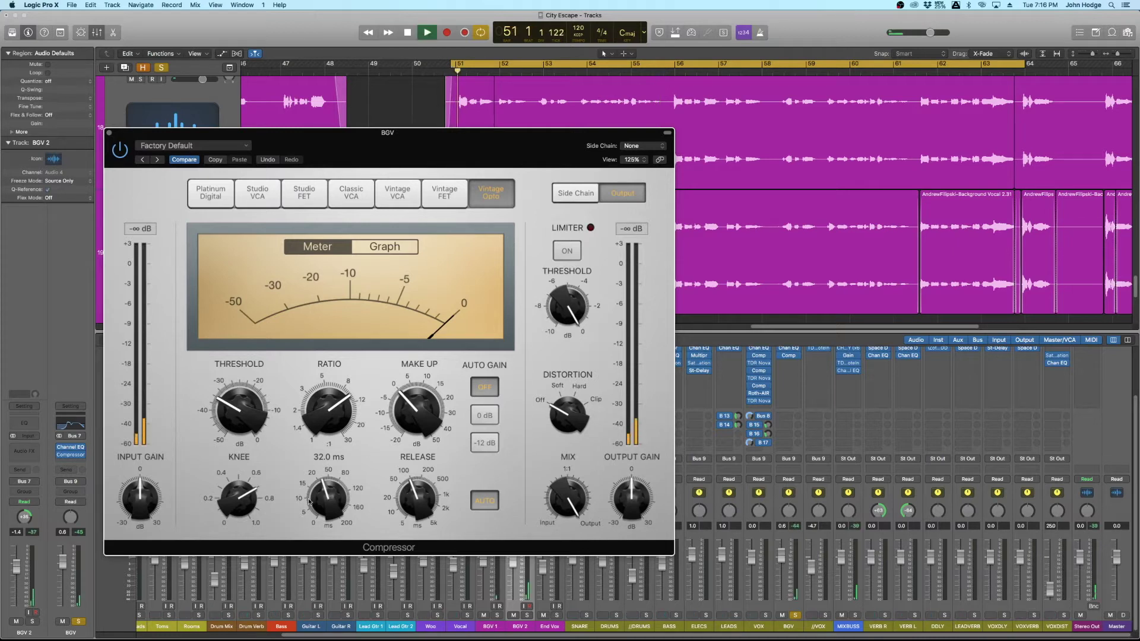
pyautogui.moveTo(318, 511); pyautogui.dragTo(334, 533)
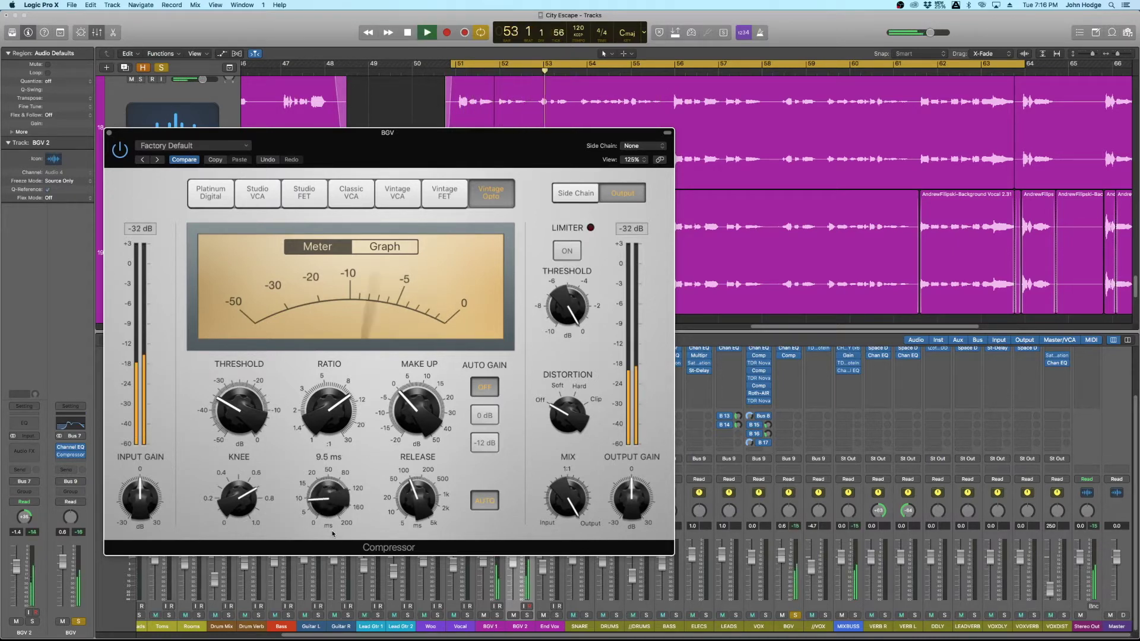
pyautogui.moveTo(332, 533); pyautogui.dragTo(334, 539)
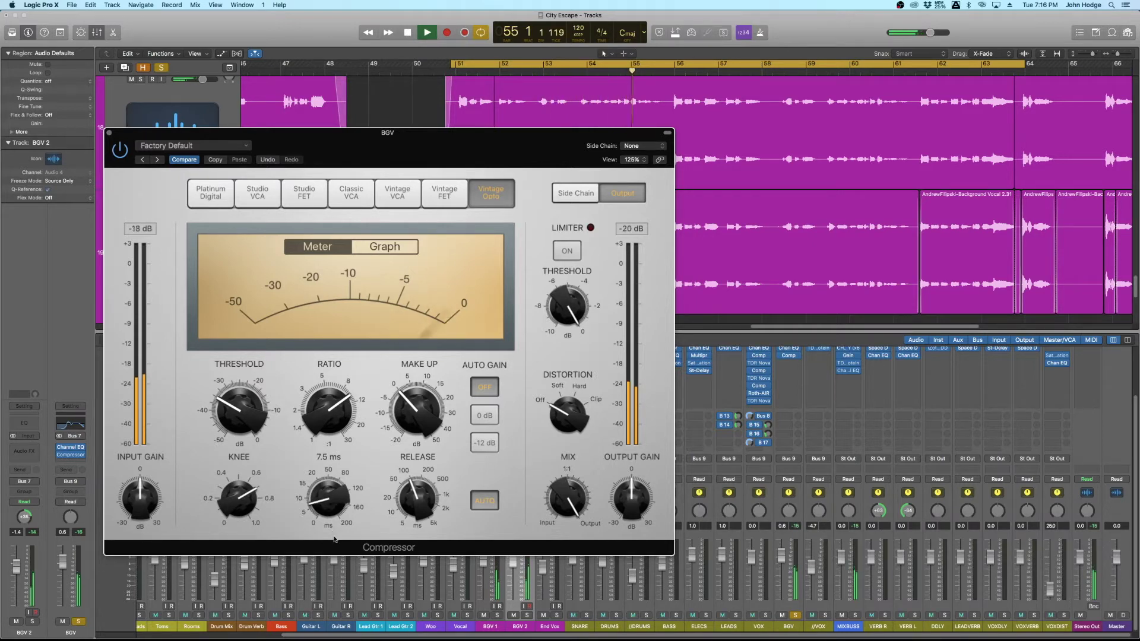
pyautogui.press('space')
pyautogui.moveTo(330, 506); pyautogui.dragTo(328, 451)
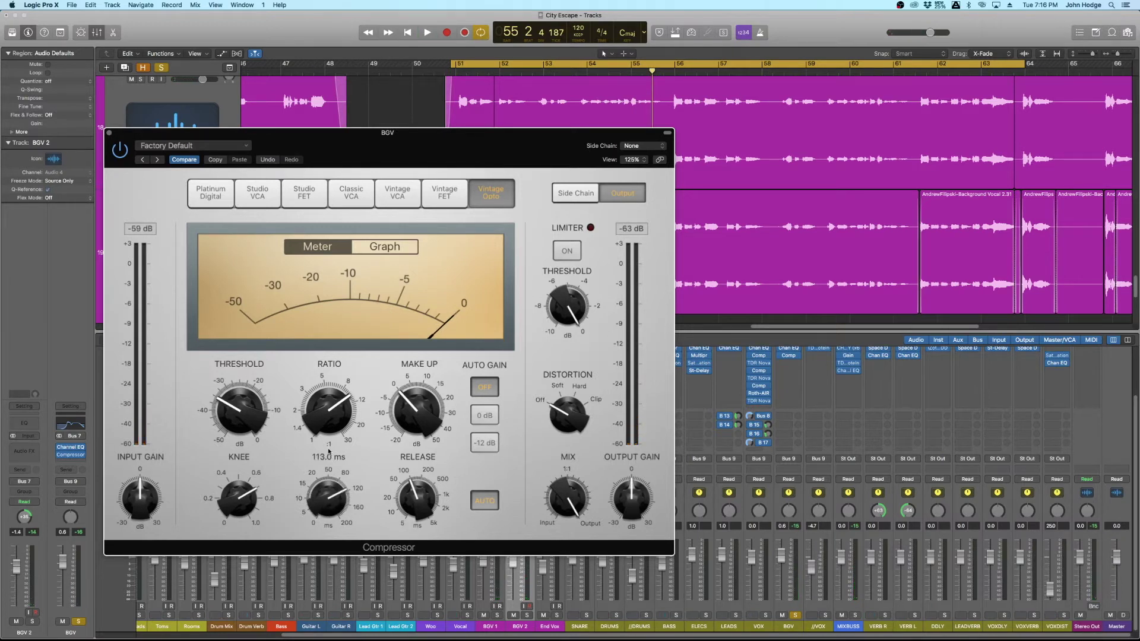
pyautogui.press('space')
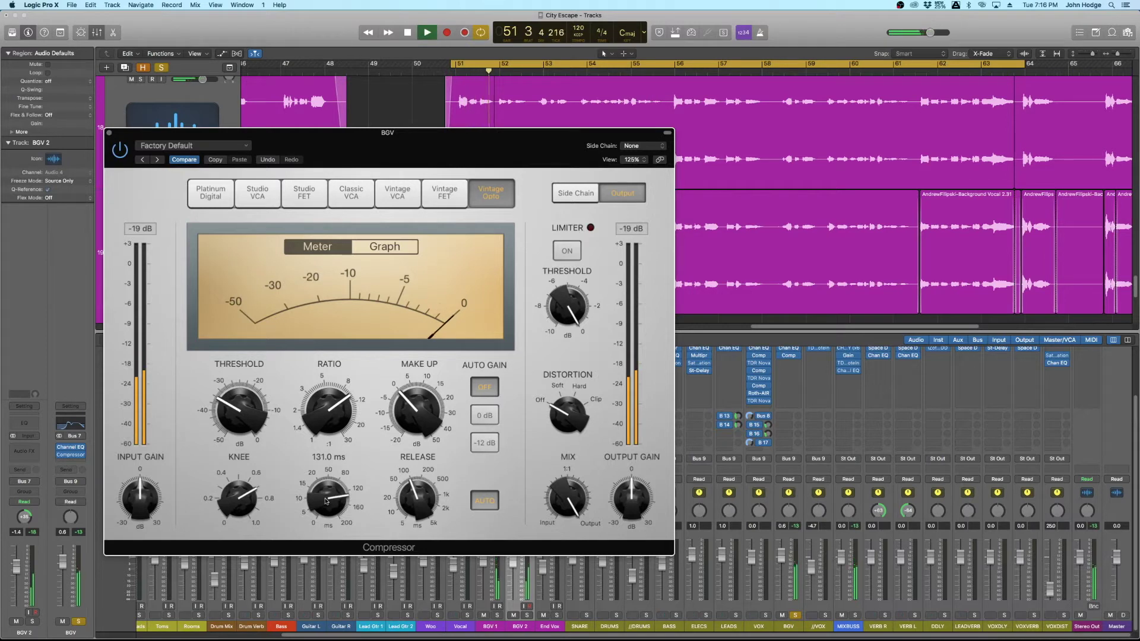
pyautogui.moveTo(327, 504); pyautogui.dragTo(333, 532)
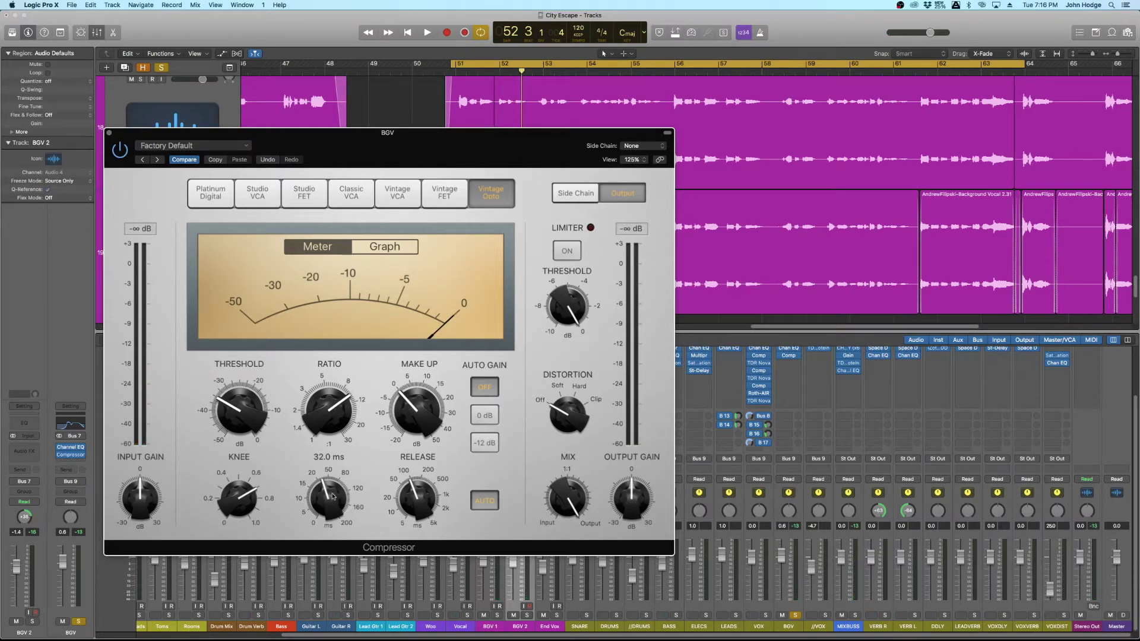
# Turn auto release off and set the compressor's release to 110 ms while the soloed BGV bus plays
pyautogui.press('space')
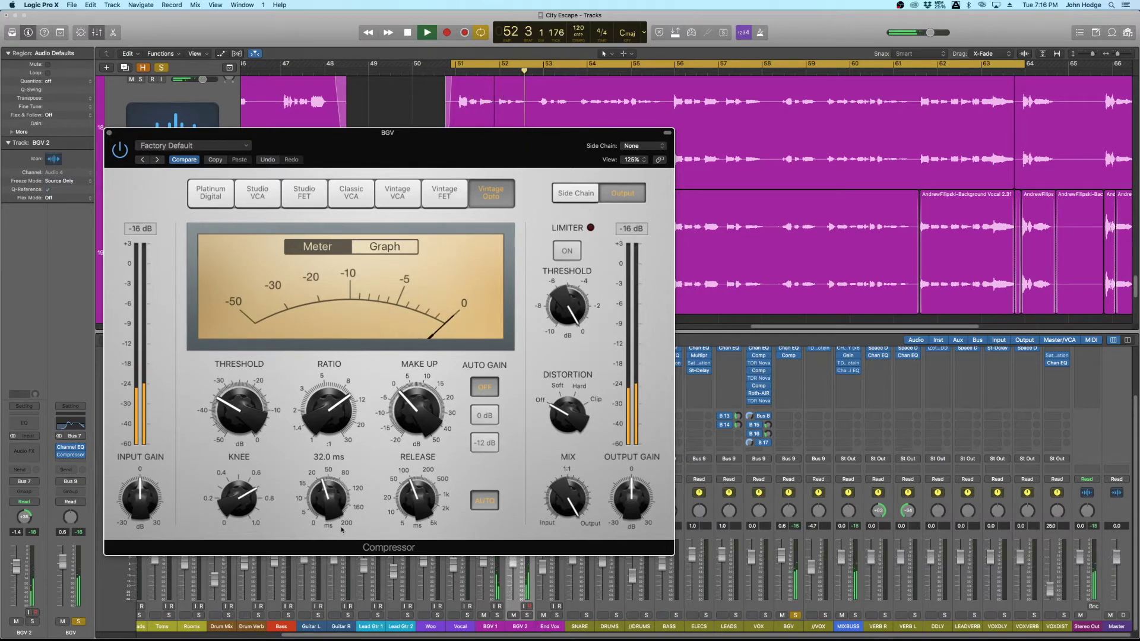
pyautogui.click(482, 501)
pyautogui.moveTo(421, 503)
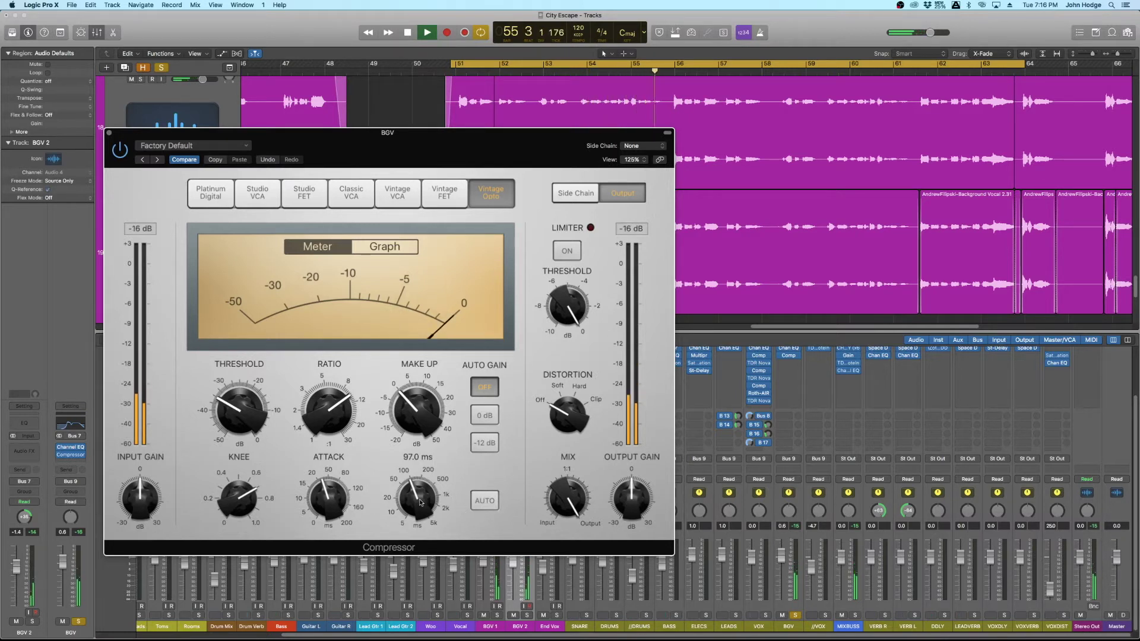
pyautogui.moveTo(420, 503); pyautogui.dragTo(422, 500)
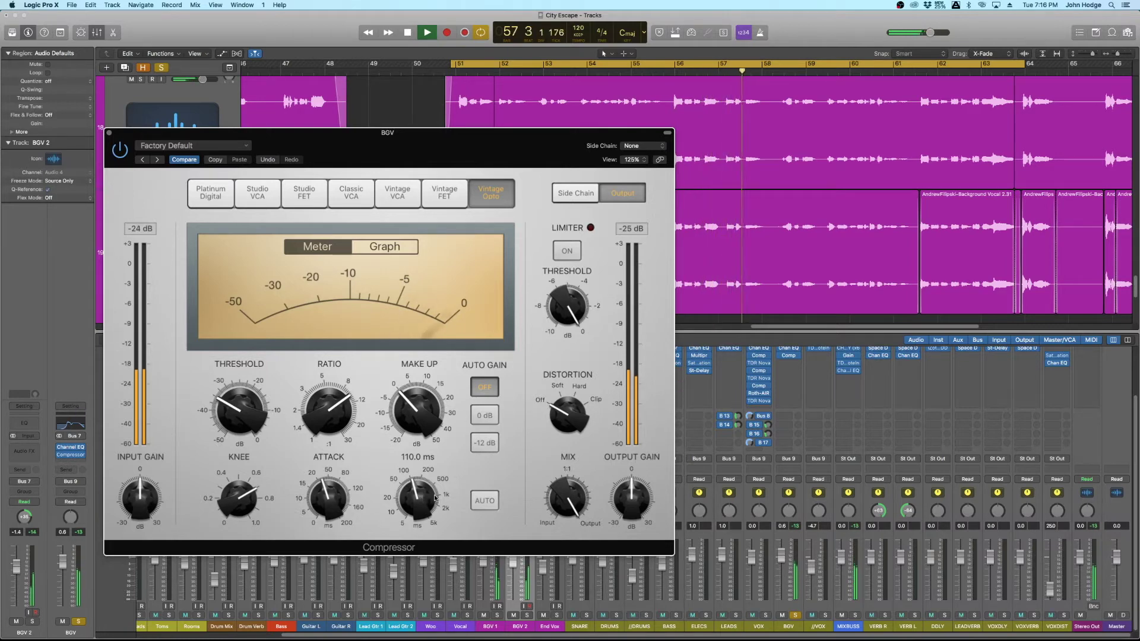
pyautogui.press('space')
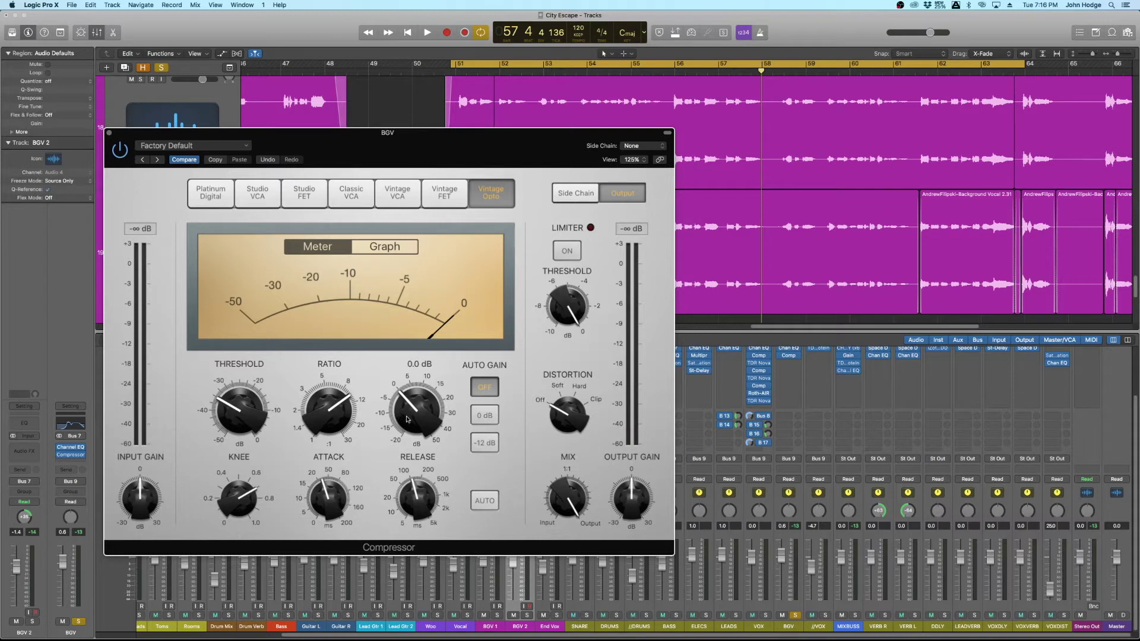
# Raise the compressor's make-up gain by a few dB while playing the soloed BGV bus
pyautogui.press('space')
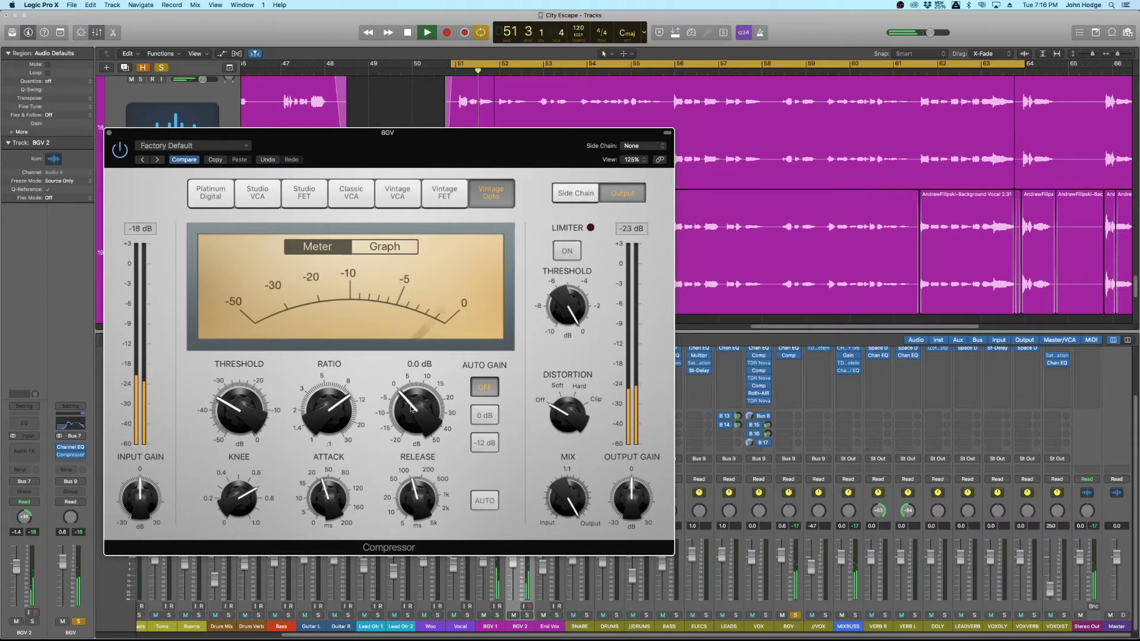
pyautogui.moveTo(411, 409); pyautogui.dragTo(423, 403)
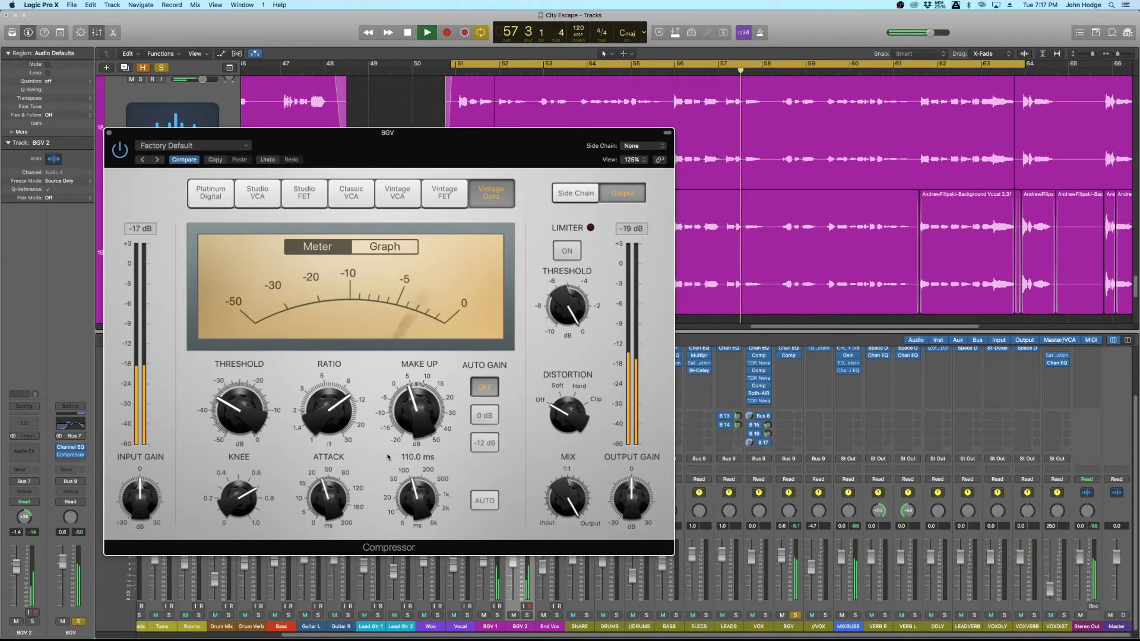
pyautogui.press('space')
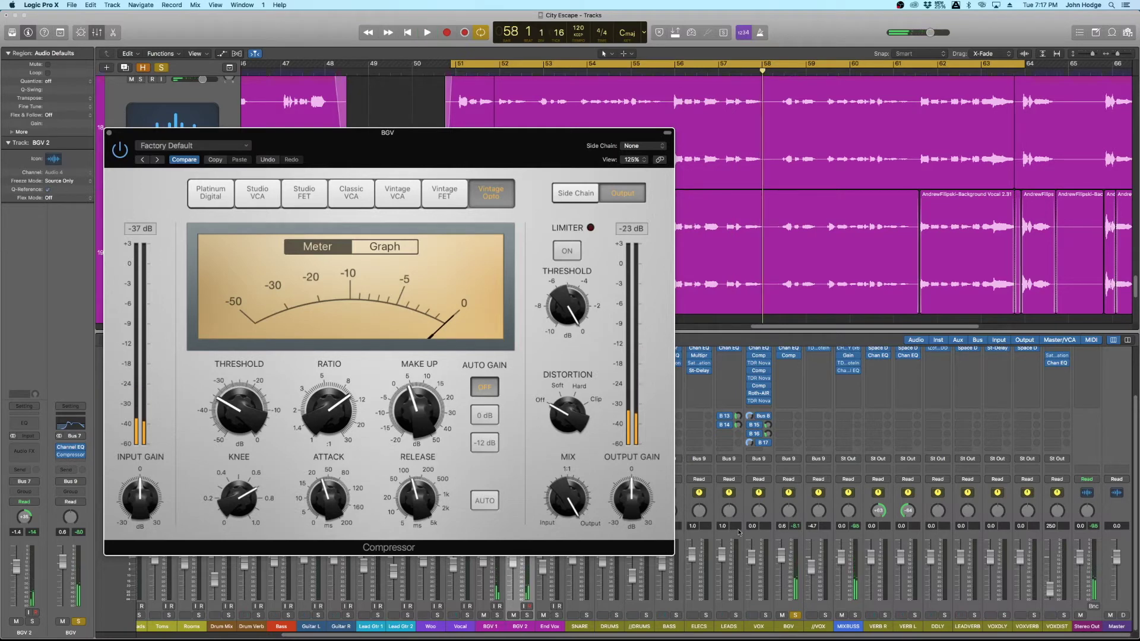
# Unsolo the BGV bus and set its compressor's output gain to -1.5 dB against the full mix
pyautogui.click(109, 135)
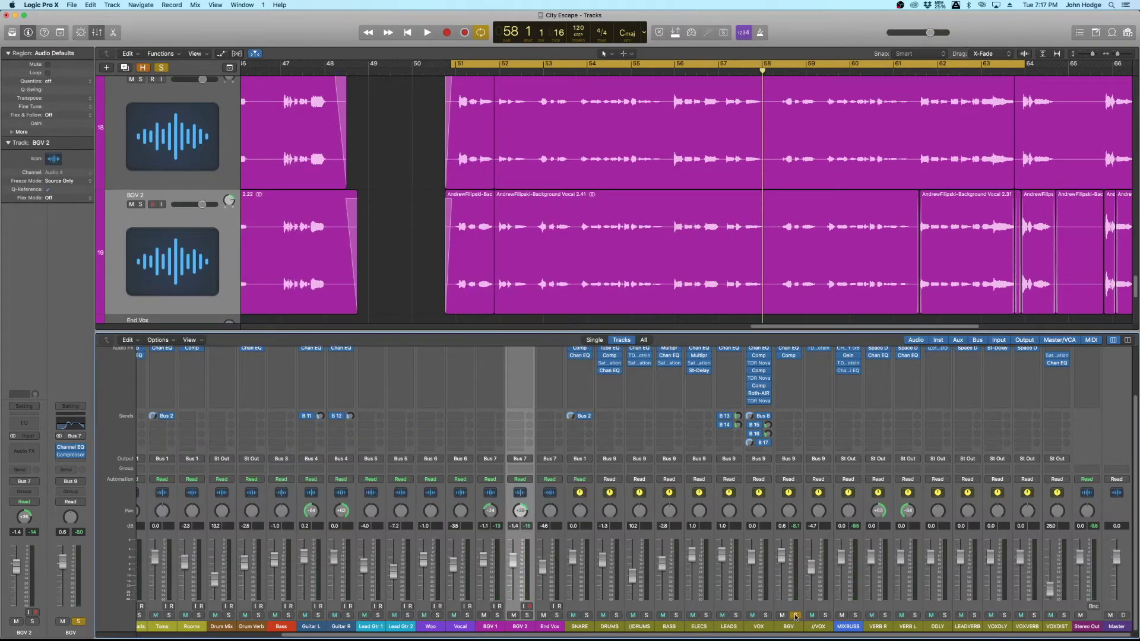
pyautogui.press('space')
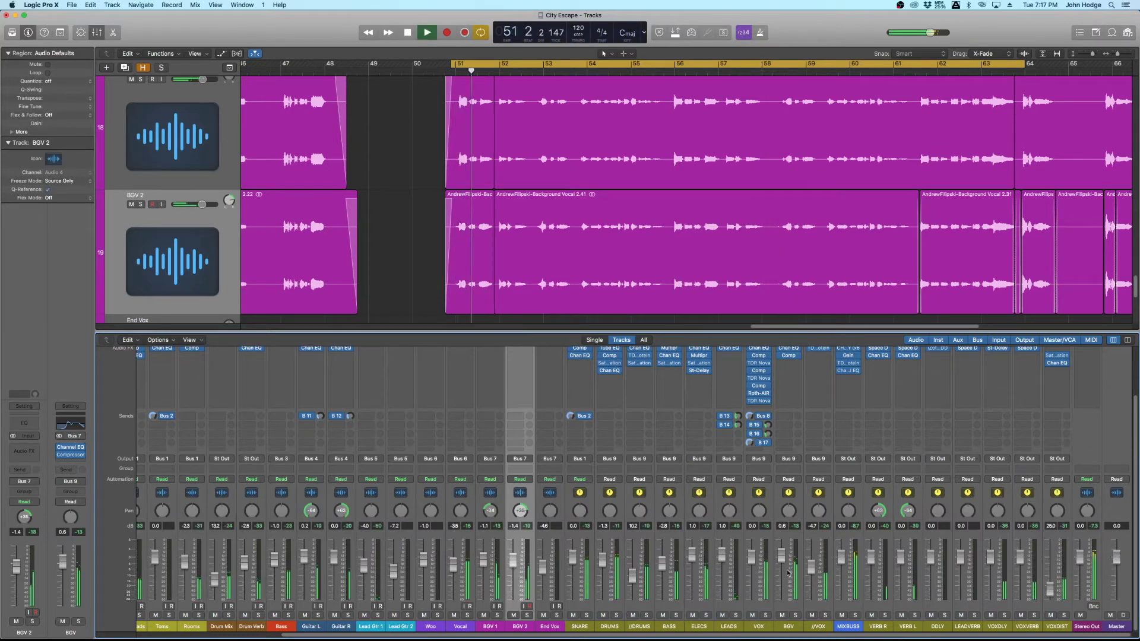
pyautogui.click(789, 356)
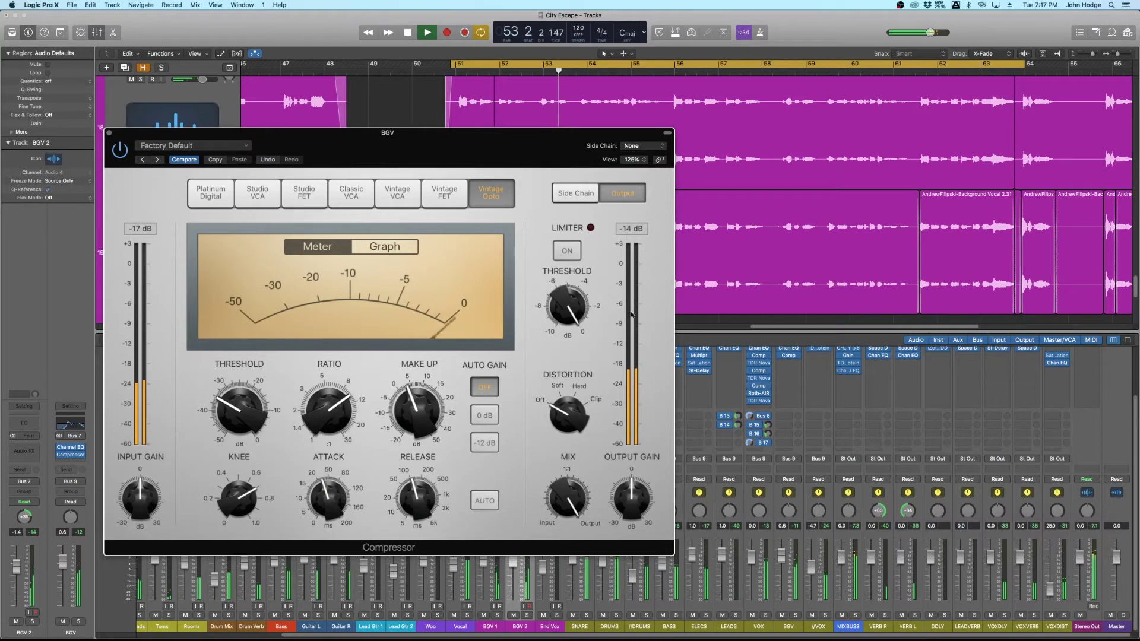
pyautogui.moveTo(631, 492)
pyautogui.moveTo(631, 492); pyautogui.dragTo(639, 448)
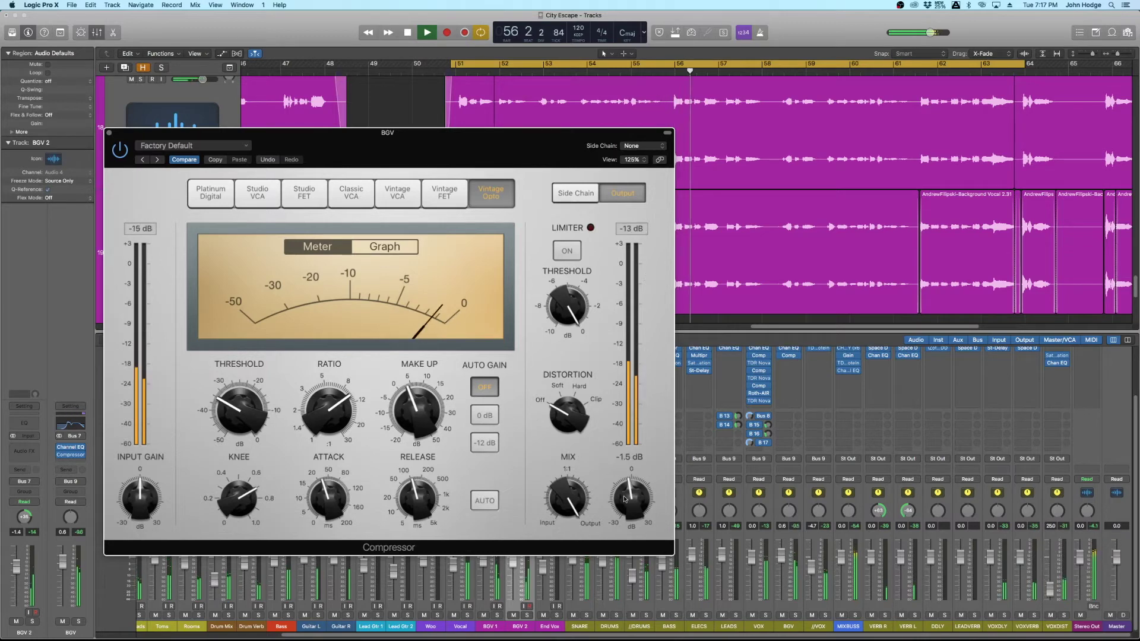
pyautogui.click(109, 133)
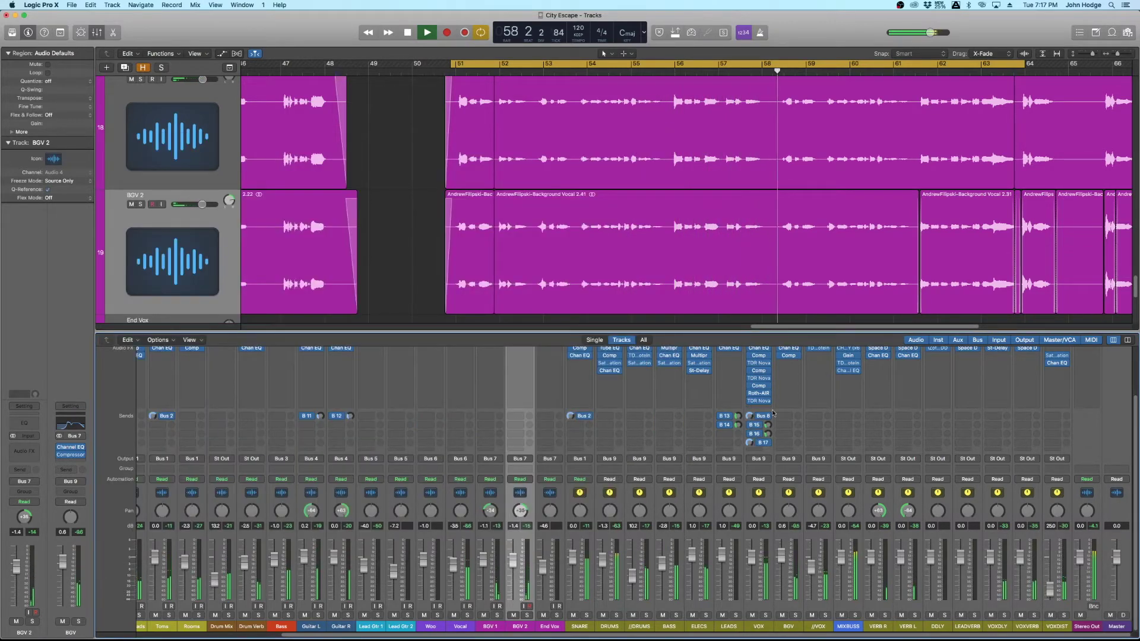
pyautogui.press('space')
pyautogui.click(788, 363)
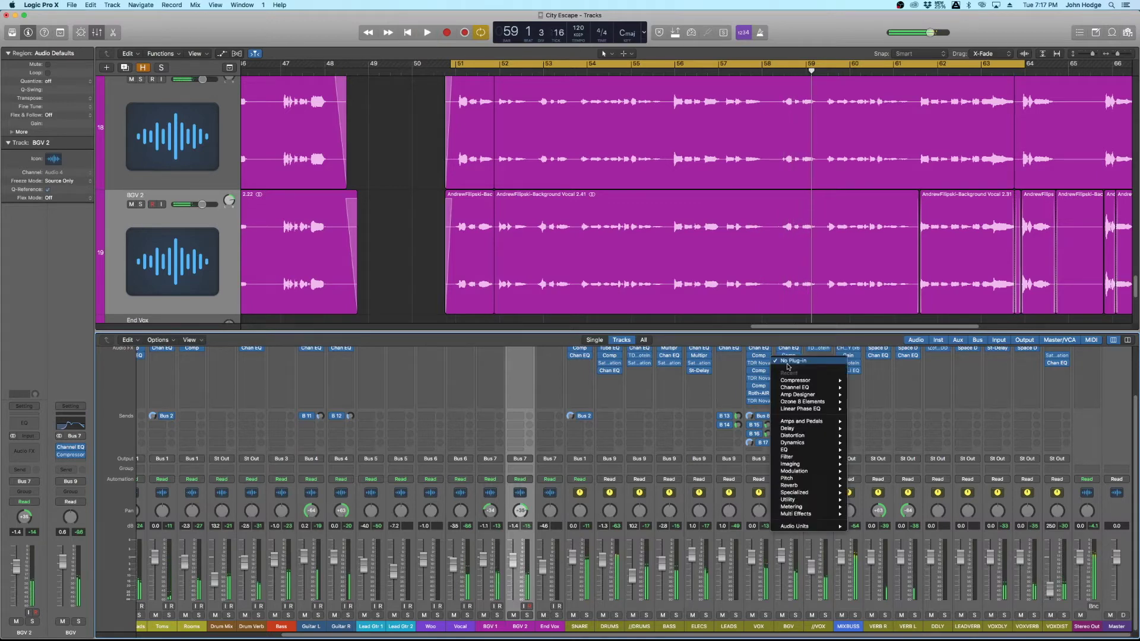
pyautogui.moveTo(796, 389)
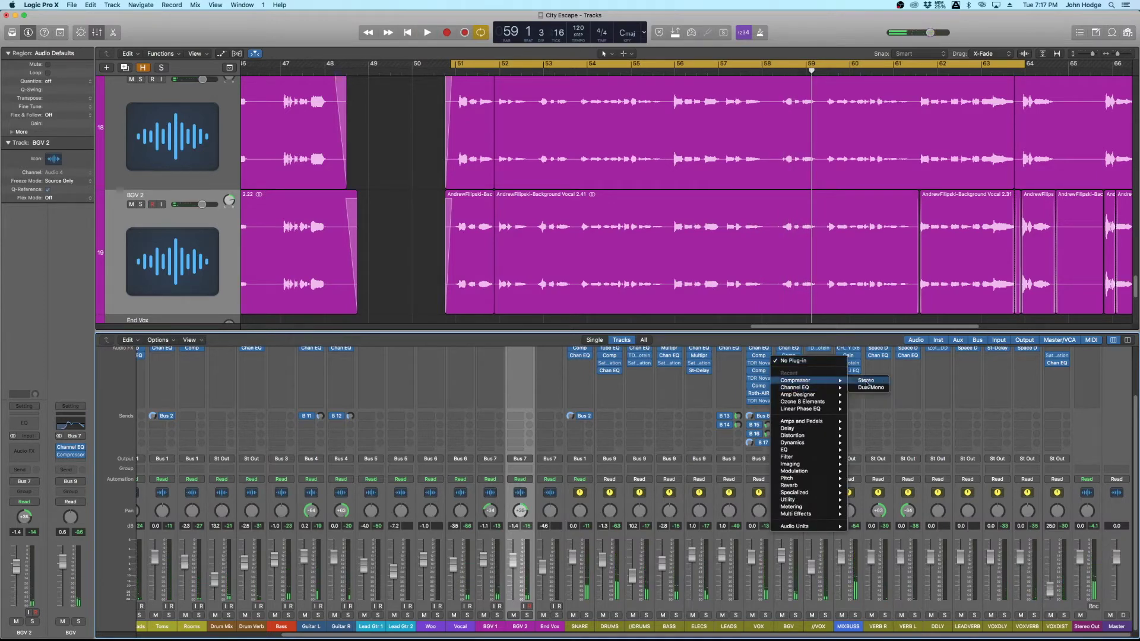
pyautogui.click(866, 381)
pyautogui.moveTo(185, 28); pyautogui.dragTo(216, 117)
pyautogui.click(423, 362)
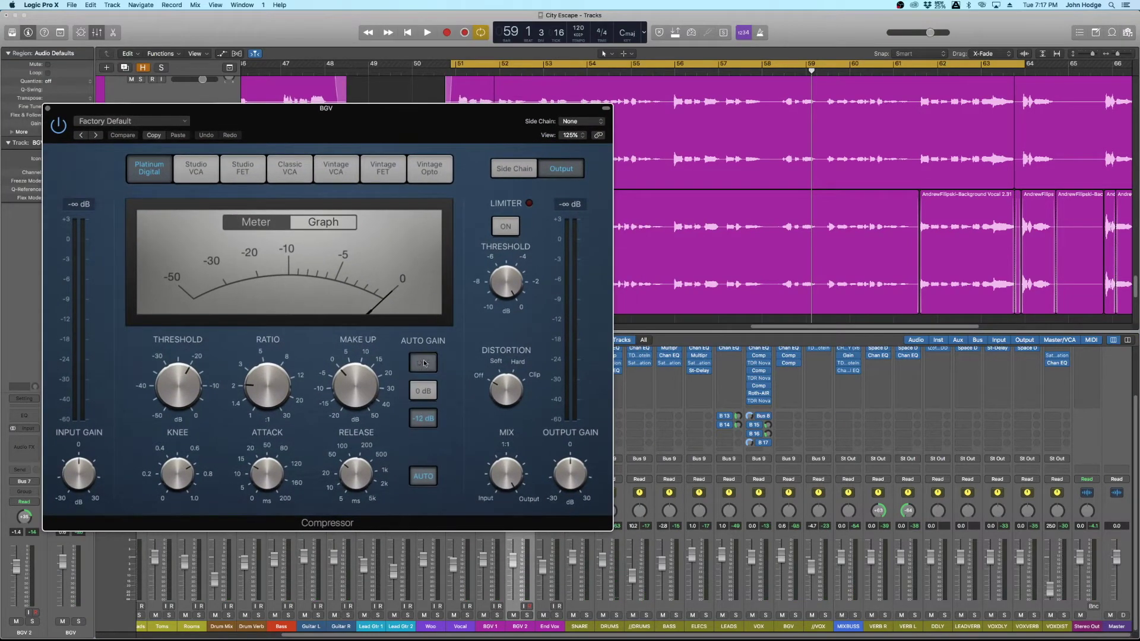
pyautogui.click(48, 109)
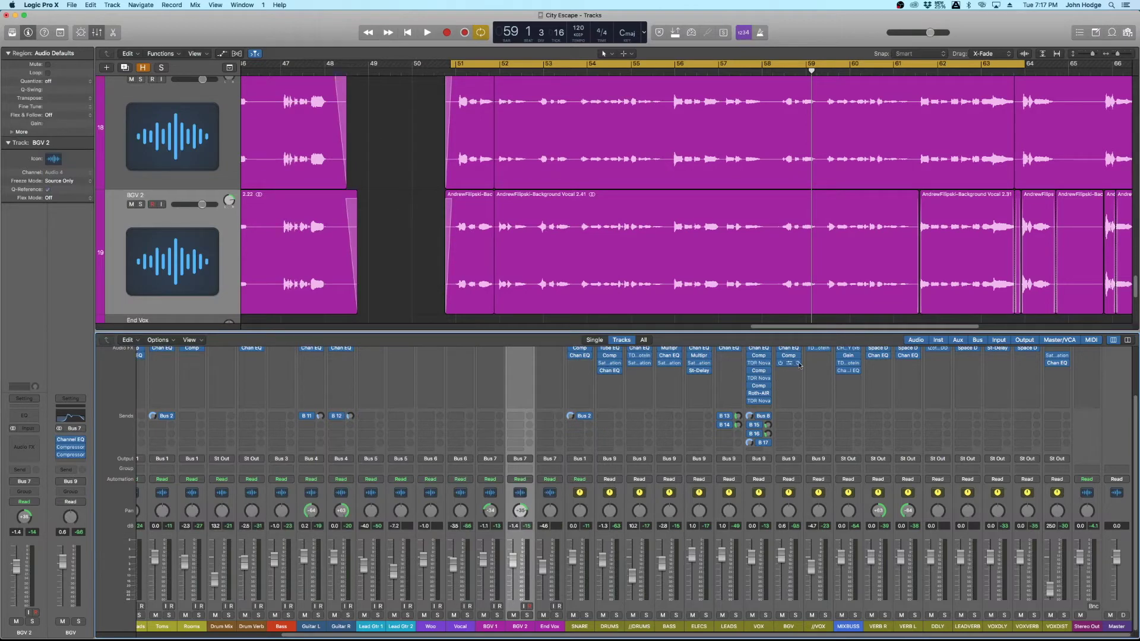
pyautogui.click(799, 364)
pyautogui.click(803, 368)
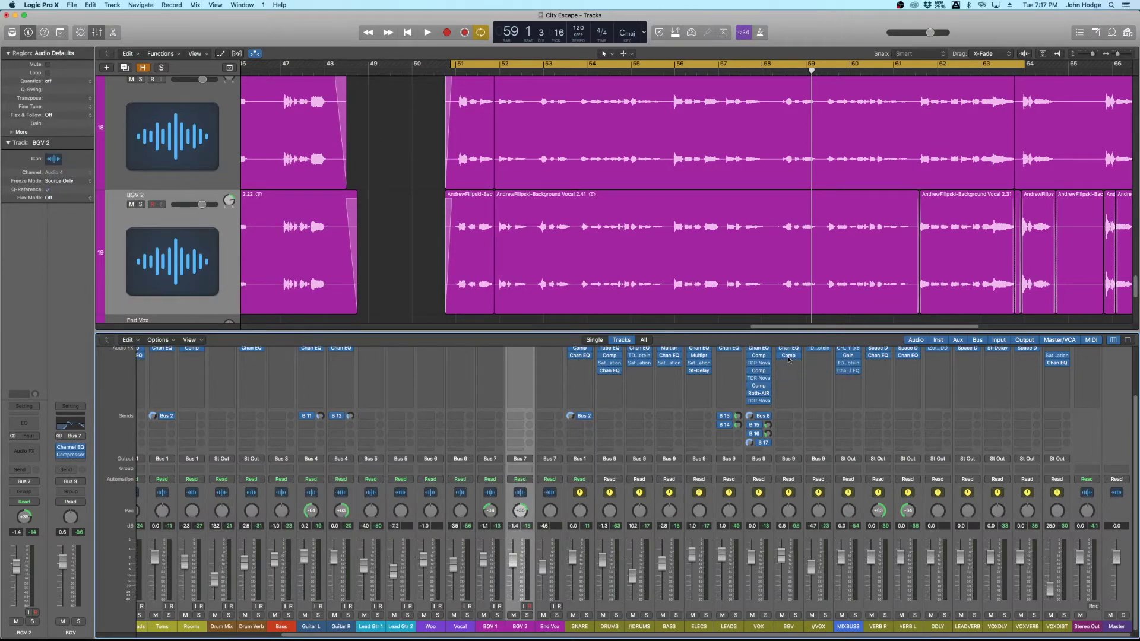
# Duplicate the BGV bus compressor into the next insert slot and set the copy's ratio to 2.6:1 and make-up gain to 0 dB
pyautogui.moveTo(790, 366); pyautogui.dragTo(790, 366)
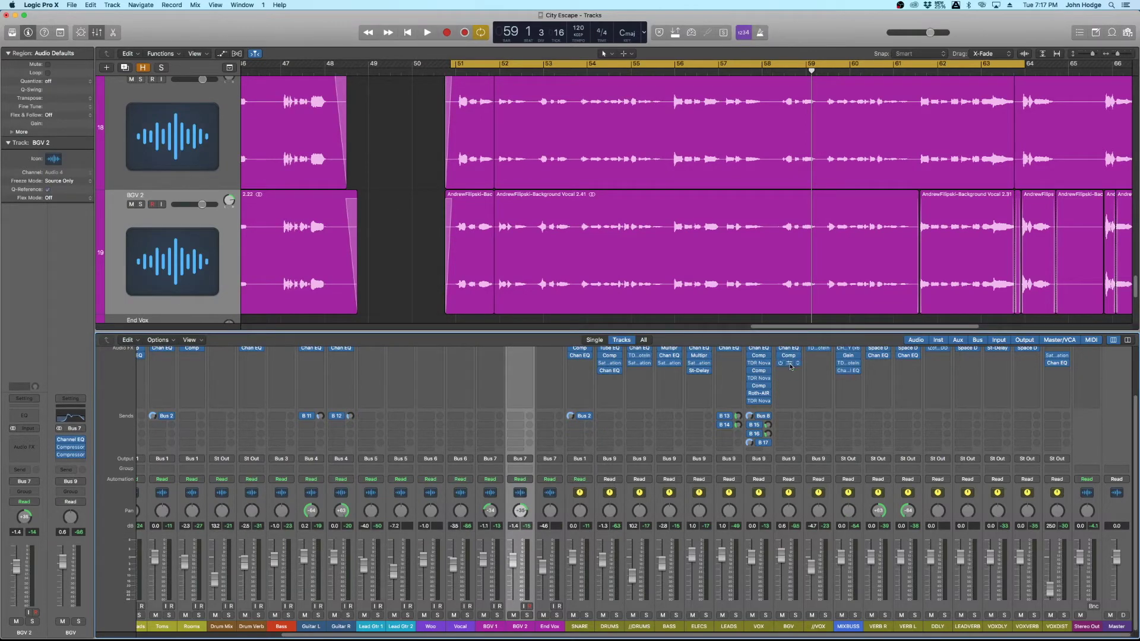
pyautogui.click(791, 364)
pyautogui.moveTo(247, 325); pyautogui.dragTo(251, 371)
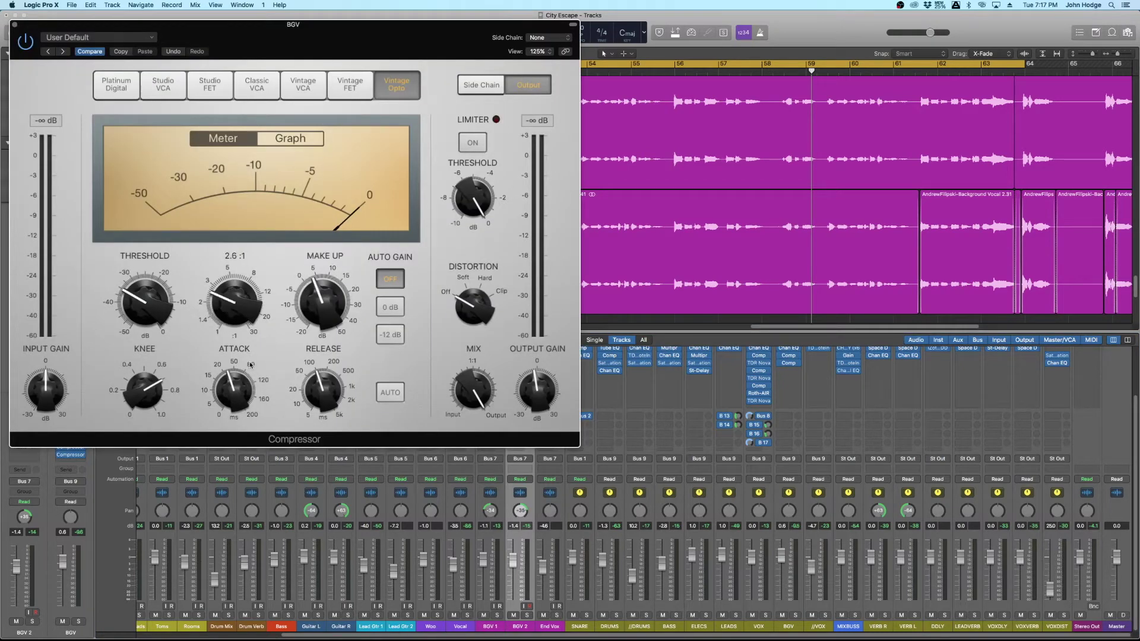
pyautogui.moveTo(321, 300); pyautogui.dragTo(328, 312)
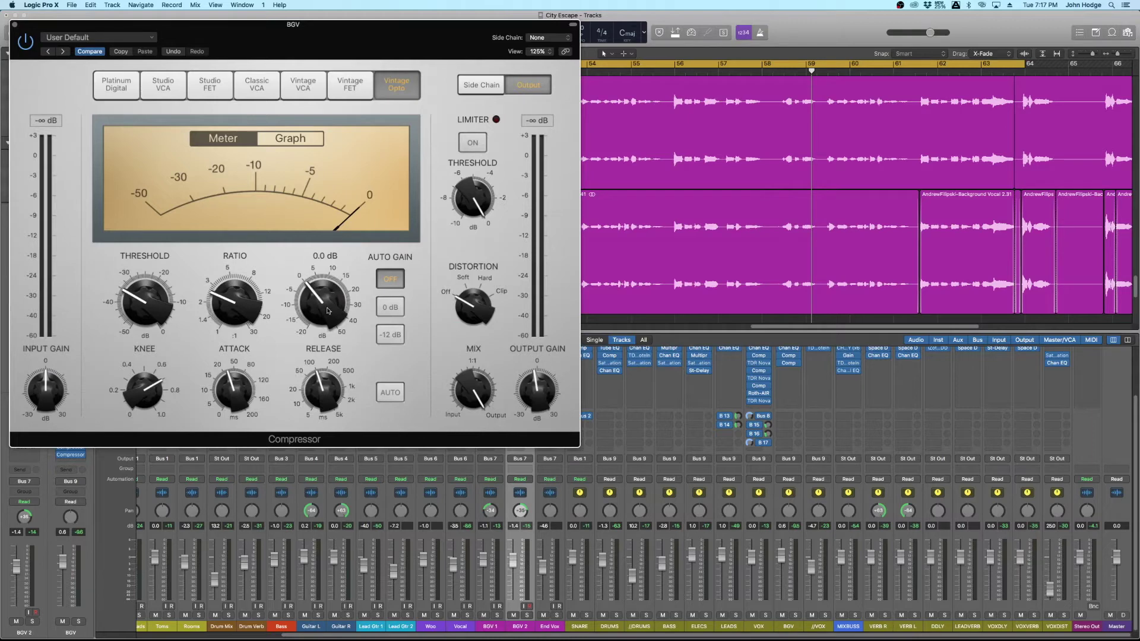
pyautogui.moveTo(390, 37); pyautogui.dragTo(423, 100)
# Lower the second compressor's threshold and shorten its attack while playing the full mix
pyautogui.press('space')
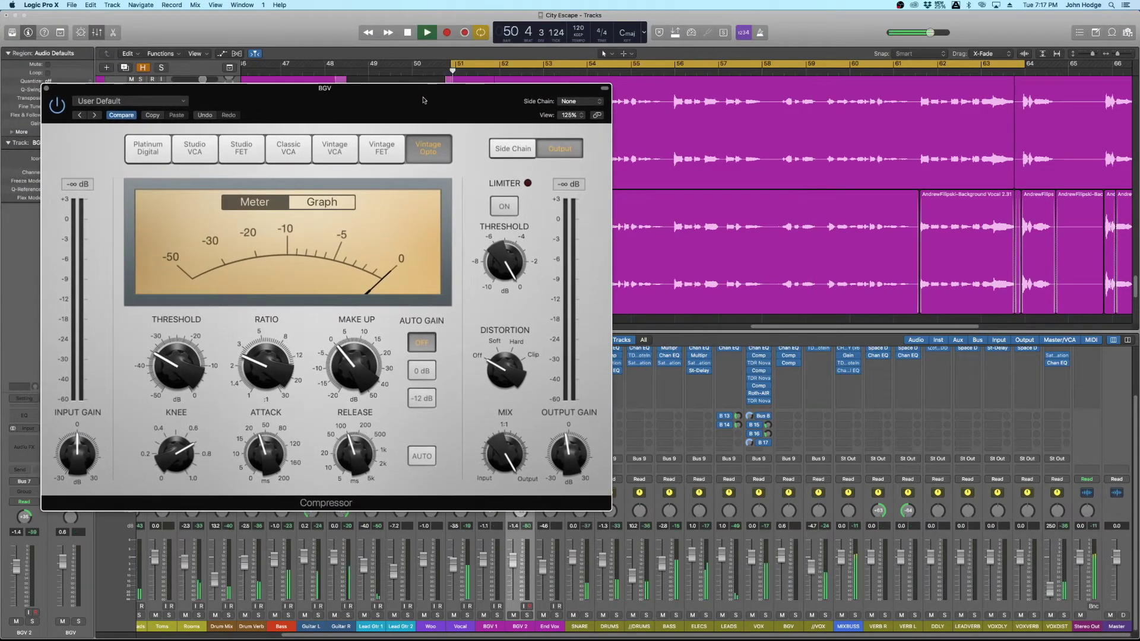
pyautogui.click(184, 375)
pyautogui.moveTo(175, 369); pyautogui.dragTo(176, 372)
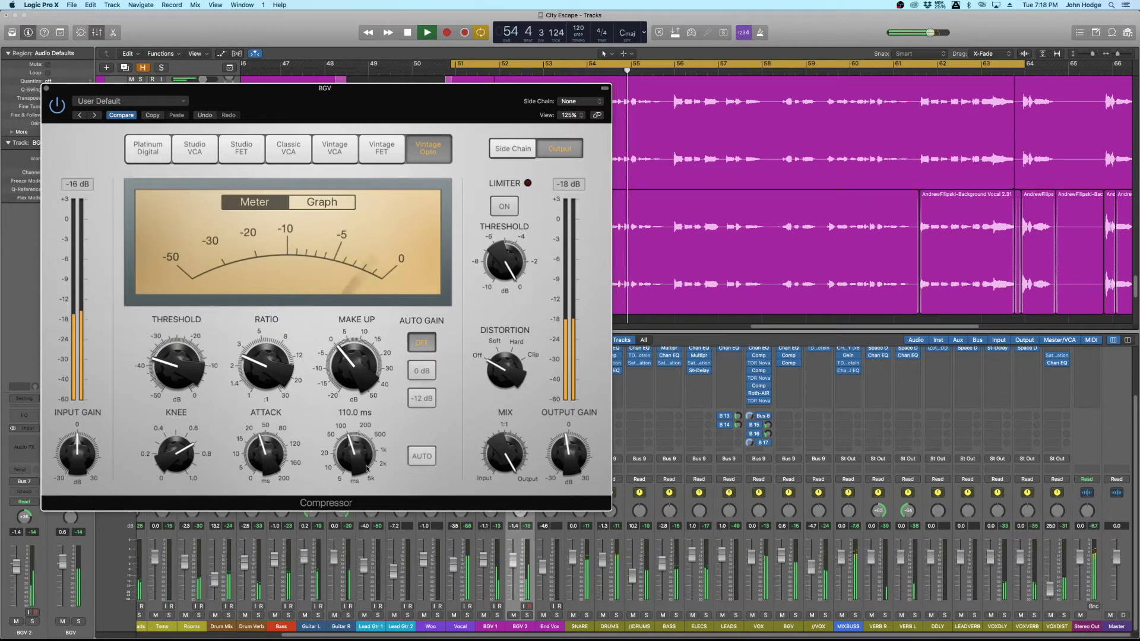
pyautogui.click(261, 456)
pyautogui.moveTo(259, 451); pyautogui.dragTo(265, 458)
# Raise the second compressor's make-up gain, set its distortion to Soft and lower its output gain, finishing with playback stopped and the plug-in closed
pyautogui.moveTo(356, 365); pyautogui.dragTo(366, 373)
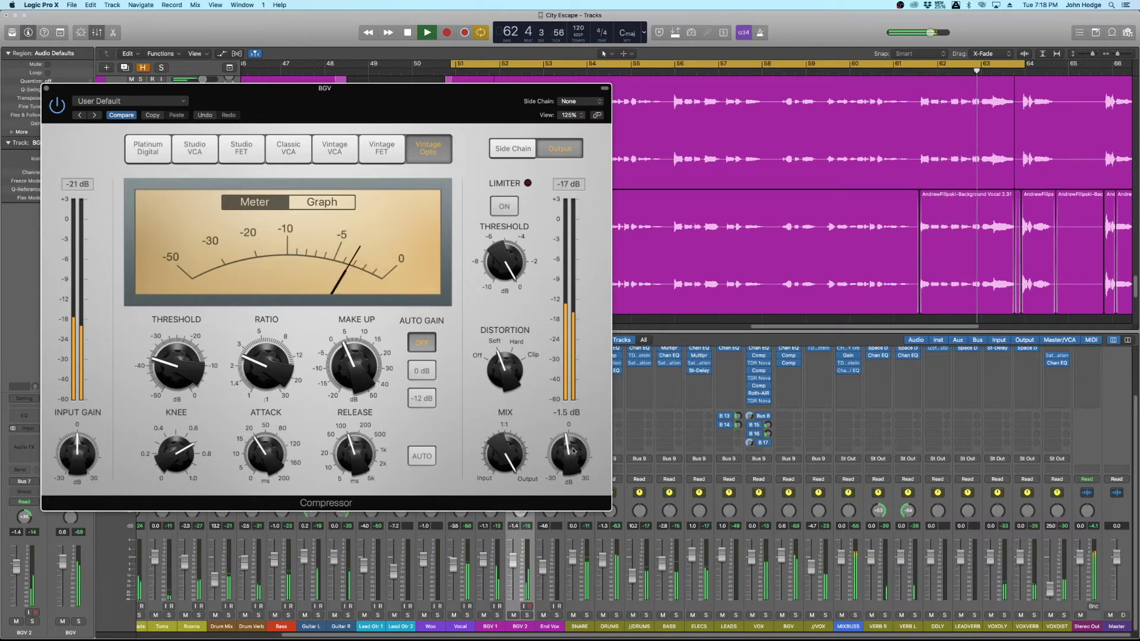
pyautogui.moveTo(572, 426); pyautogui.dragTo(571, 456)
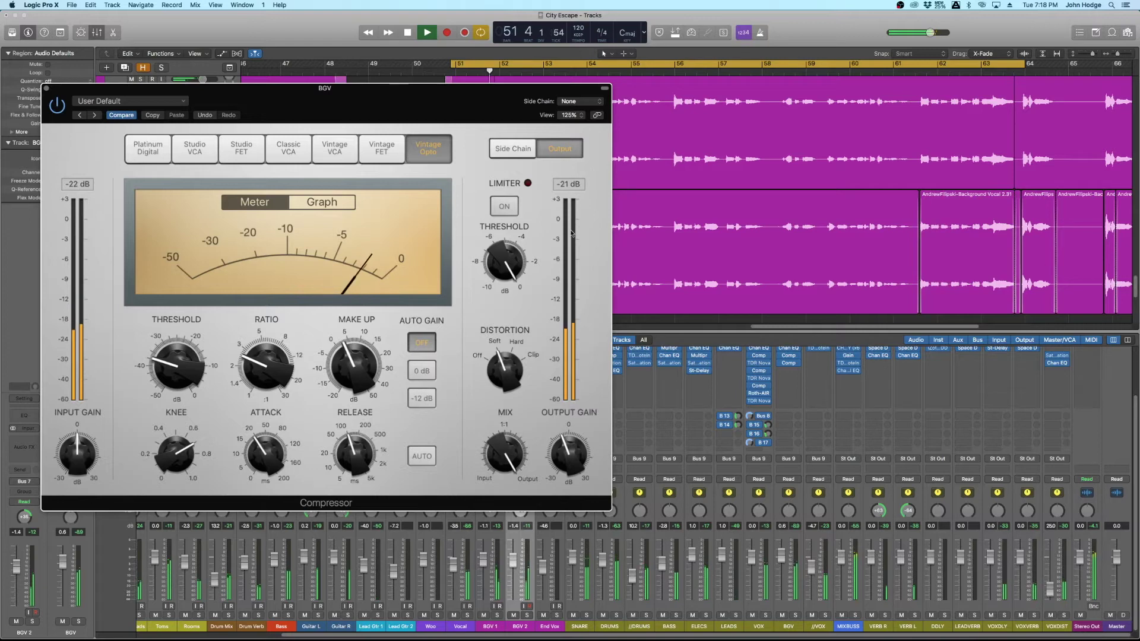
pyautogui.press('space')
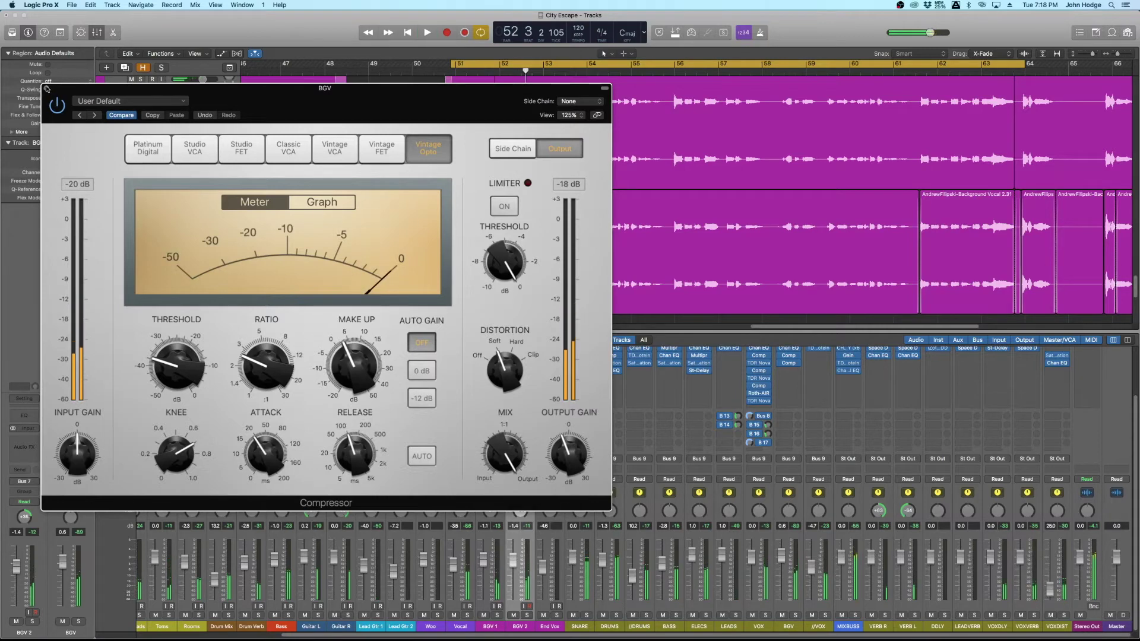
pyautogui.click(46, 88)
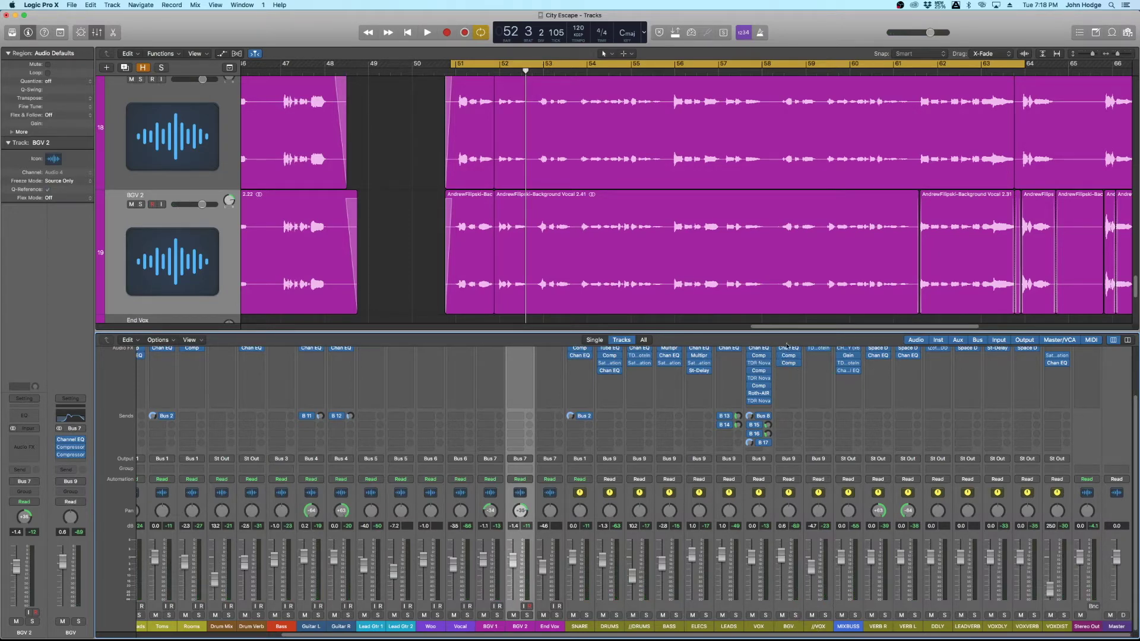
pyautogui.scroll(1, 774, 390)
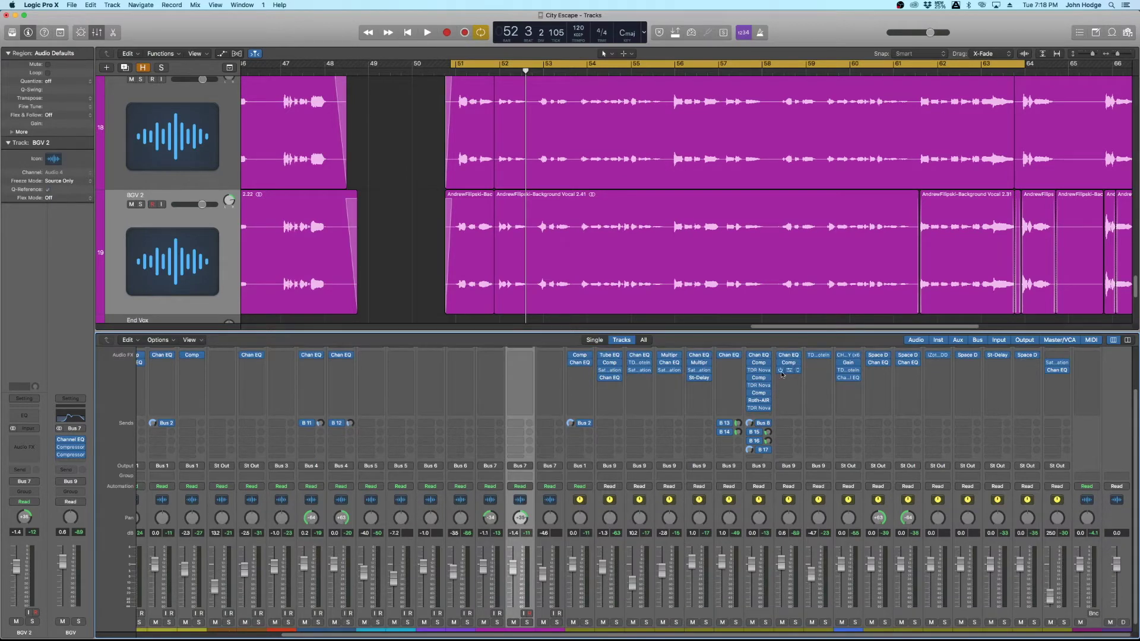
# Enlarge the mixer and audition the soloed BGV bus with its EQ and compressor inserts bypassed and re-enabled
pyautogui.scroll(-1, 782, 374)
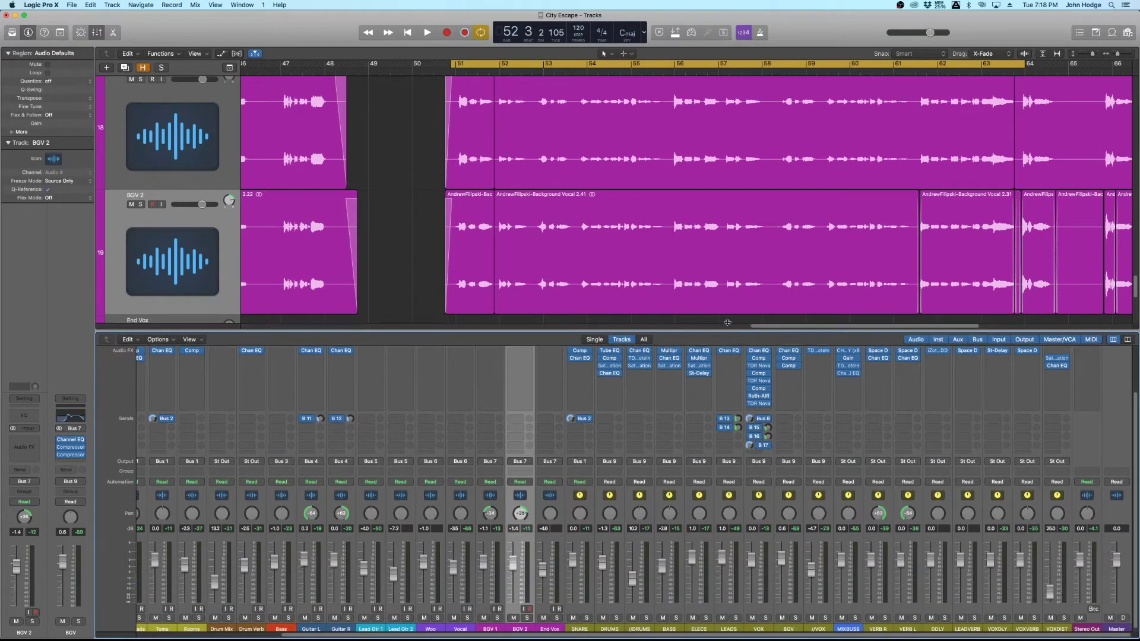
pyautogui.moveTo(725, 330); pyautogui.dragTo(723, 278)
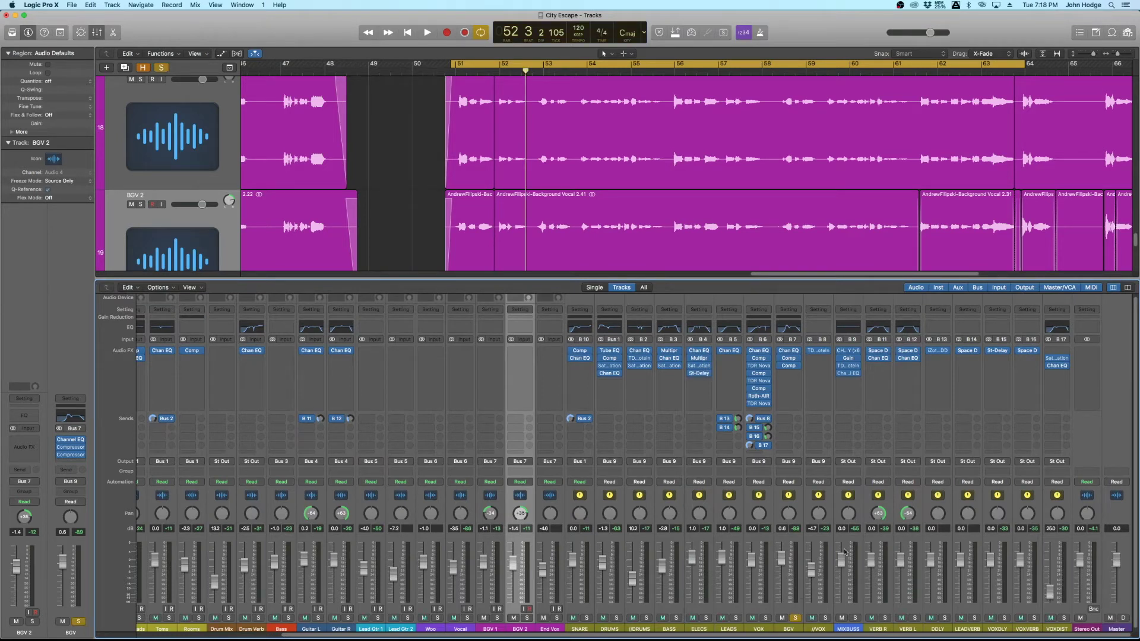
pyautogui.press('space')
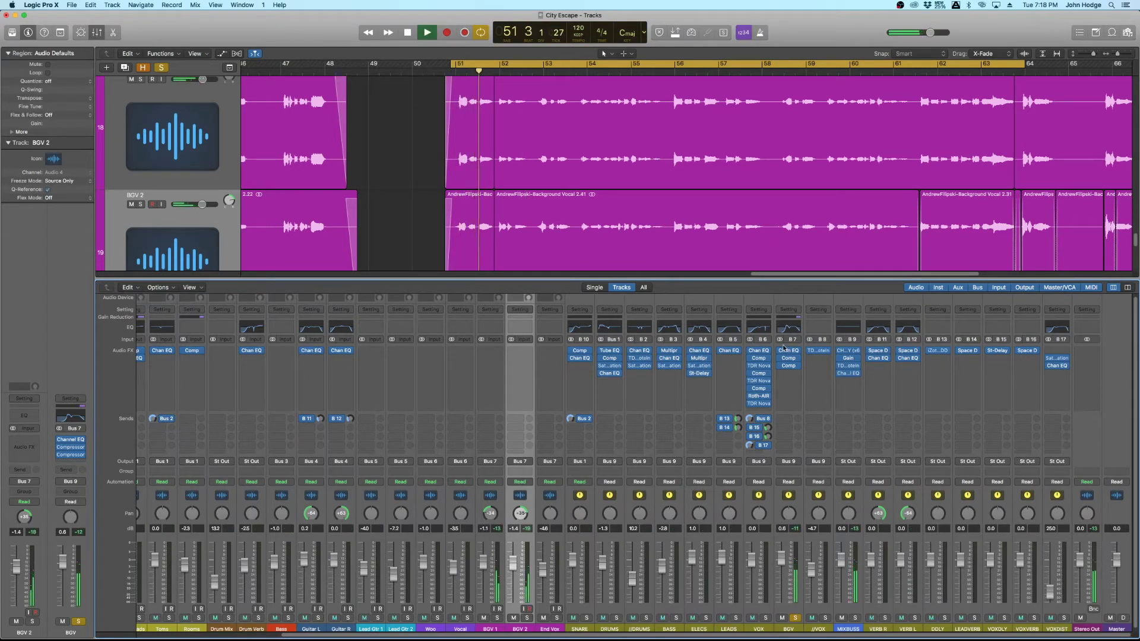
pyautogui.moveTo(781, 351); pyautogui.dragTo(782, 373)
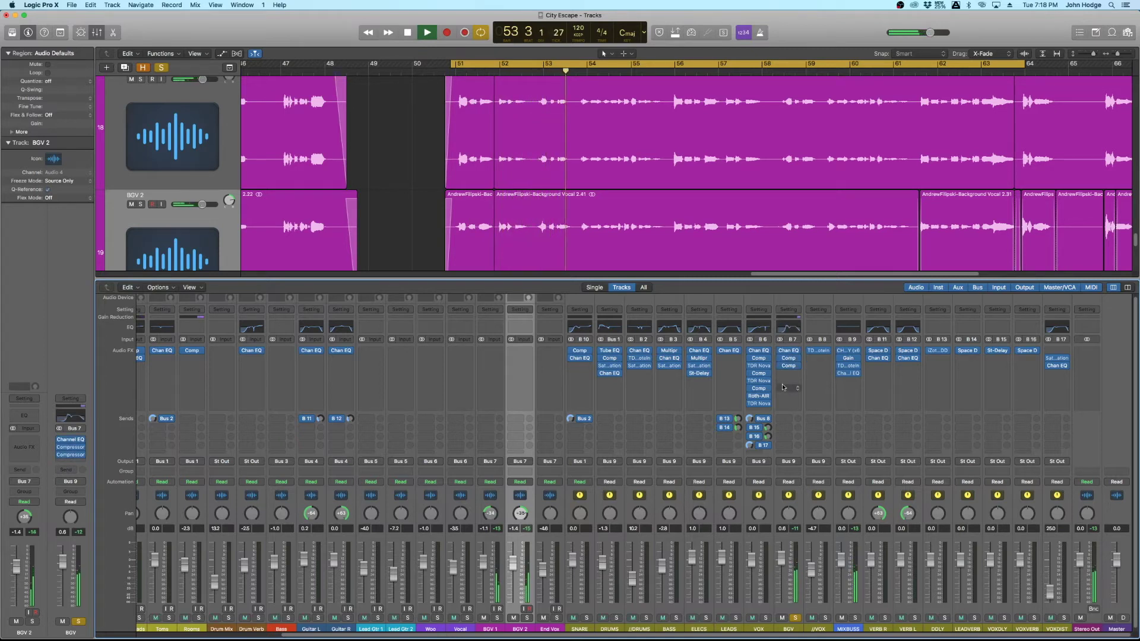
pyautogui.moveTo(781, 351); pyautogui.dragTo(782, 368)
pyautogui.press('space')
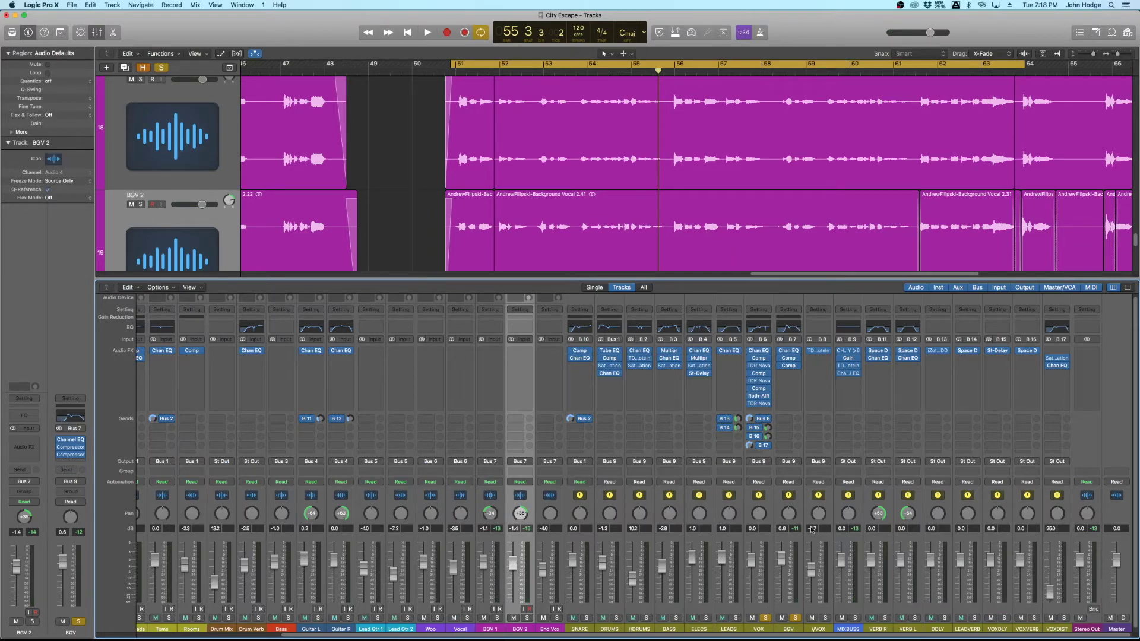
# Play the soloed VOX and BGV buses together while comparing the BGV inserts bypassed and active
pyautogui.press('space')
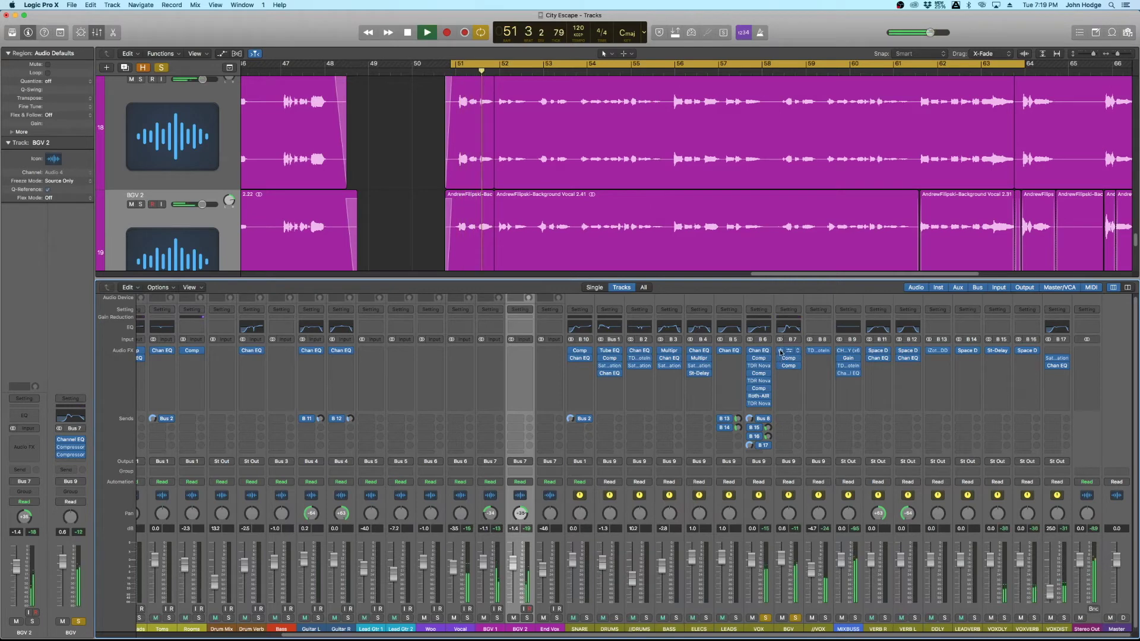
pyautogui.click(780, 350)
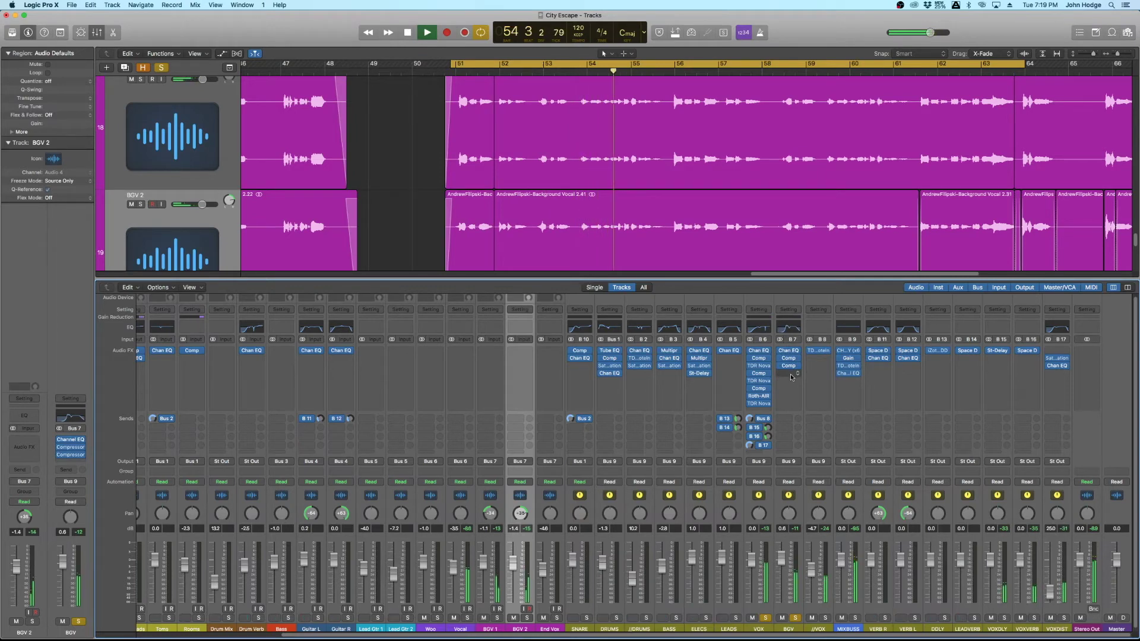
pyautogui.press('space')
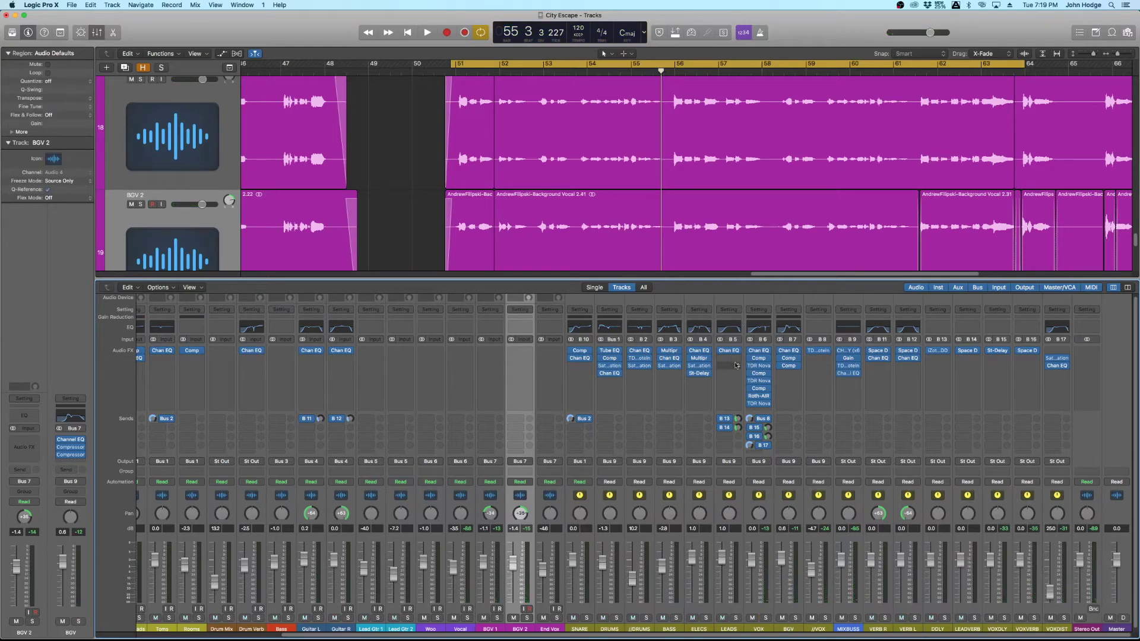
# Delete two unneeded BGV 2 regions: the short one just before bar 64 and the one spanning bar 65
pyautogui.hscroll(5, 954, 208)
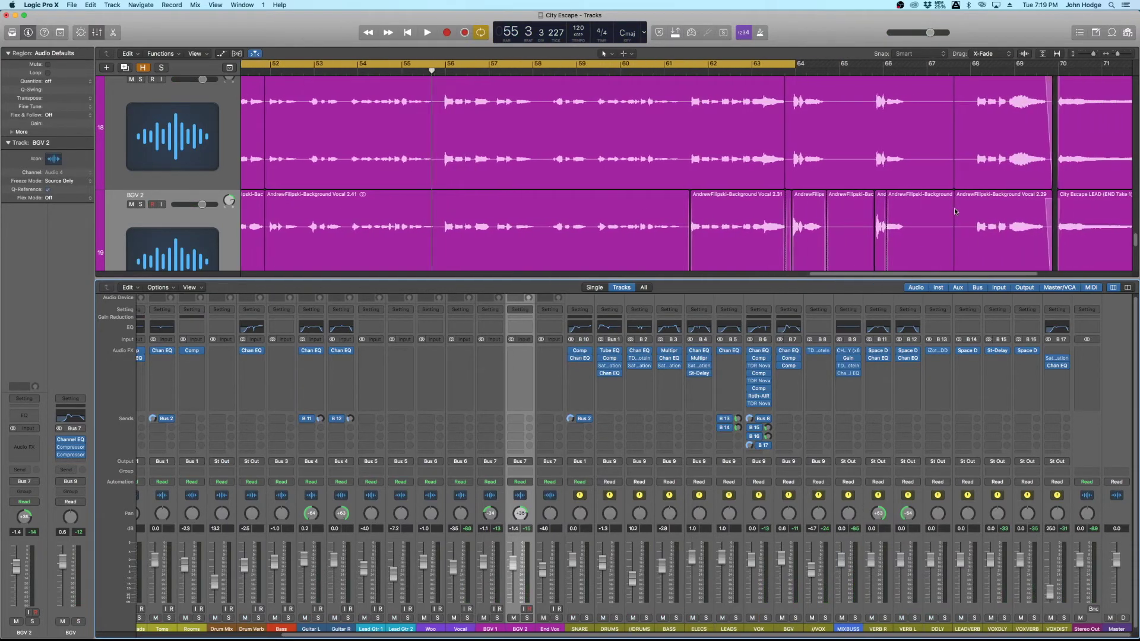
pyautogui.scroll(-2, 954, 207)
pyautogui.press('super+Up')
pyautogui.press('super+Left')
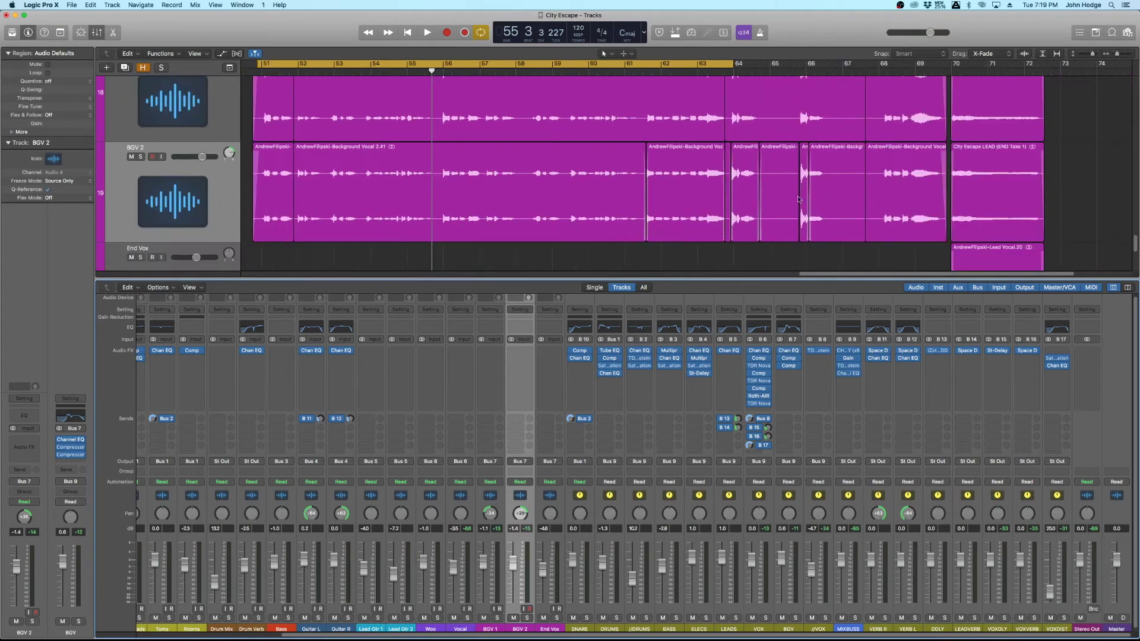
pyautogui.click(729, 185)
pyautogui.press('Delete')
pyautogui.click(770, 214)
pyautogui.press('Delete')
# Fade the edges of the BGV 2 regions bordering the gaps between bars 63 and 66
pyautogui.press('super+Right')
pyautogui.hscroll(5, 768, 213)
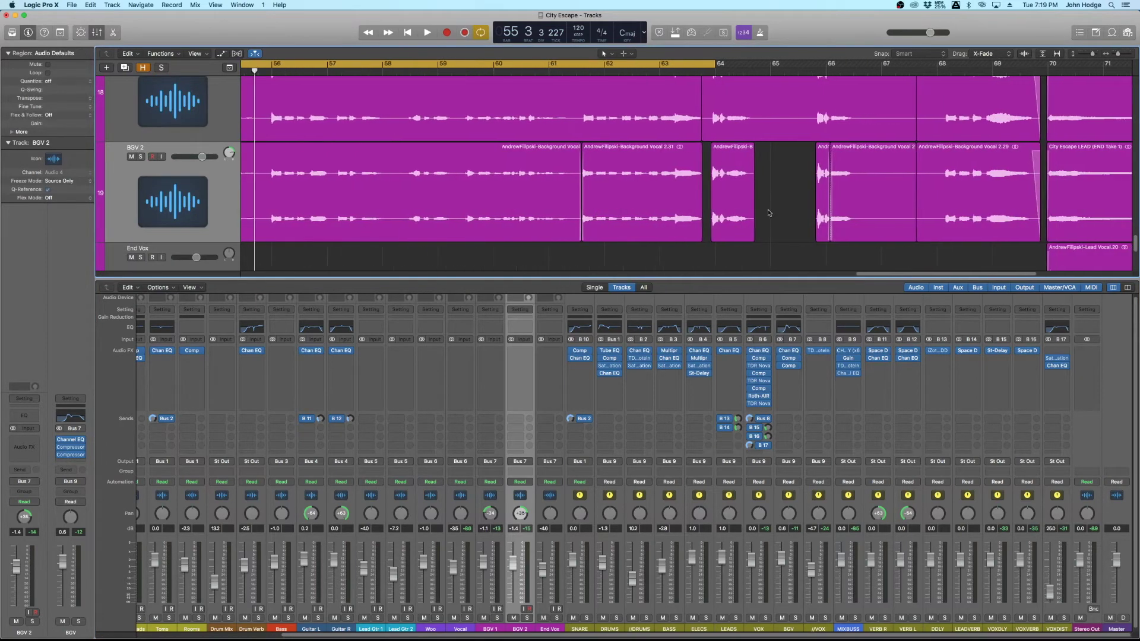
pyautogui.press('super+Down')
pyautogui.press('super+Right')
pyautogui.press('super+Right')
pyautogui.hscroll(12, 764, 213)
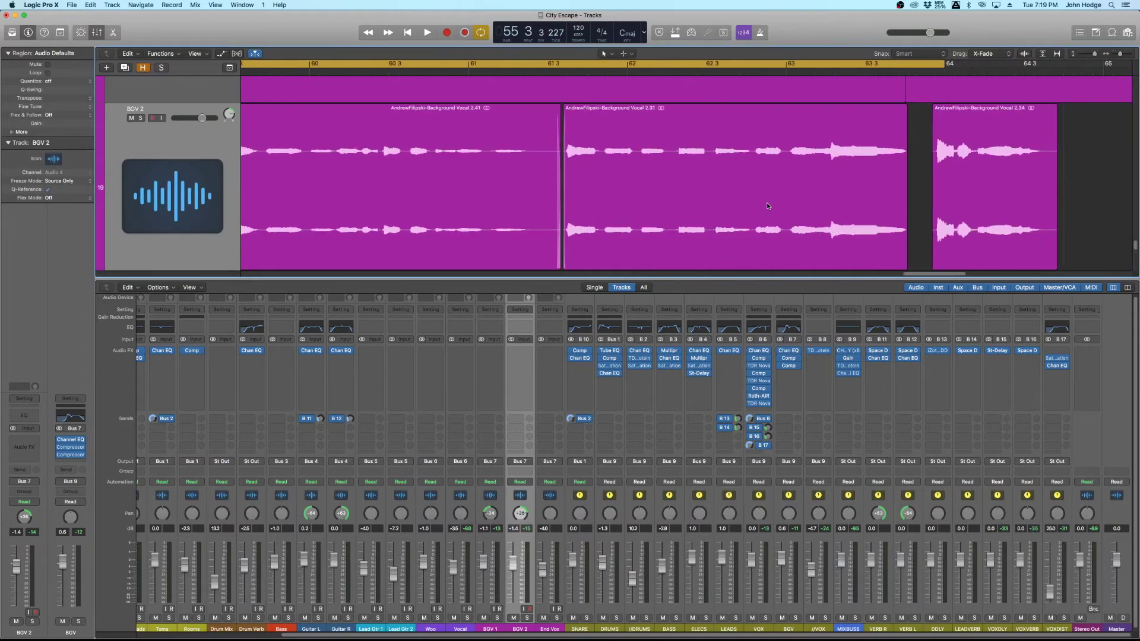
pyautogui.click(727, 204)
pyautogui.moveTo(634, 186); pyautogui.dragTo(672, 199)
pyautogui.click(869, 203)
pyautogui.moveTo(784, 204); pyautogui.dragTo(807, 203)
pyautogui.click(856, 202)
pyautogui.click(982, 194)
pyautogui.moveTo(967, 191); pyautogui.dragTo(974, 189)
pyautogui.click(942, 189)
pyautogui.scroll(-10, 942, 188)
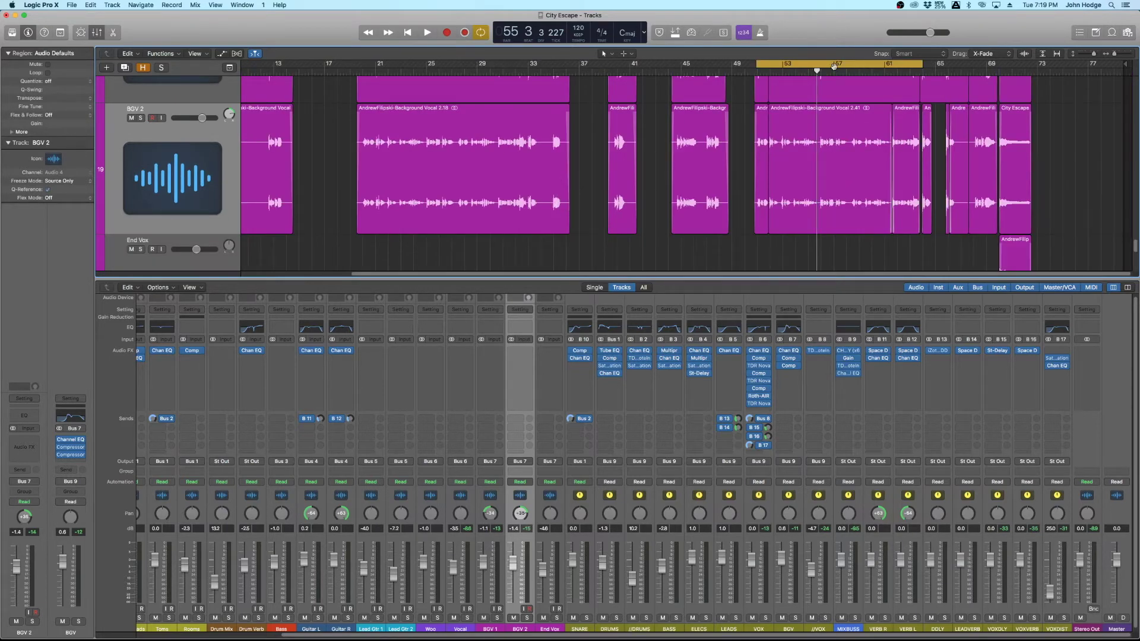
pyautogui.click(834, 66)
pyautogui.scroll(-5, 807, 72)
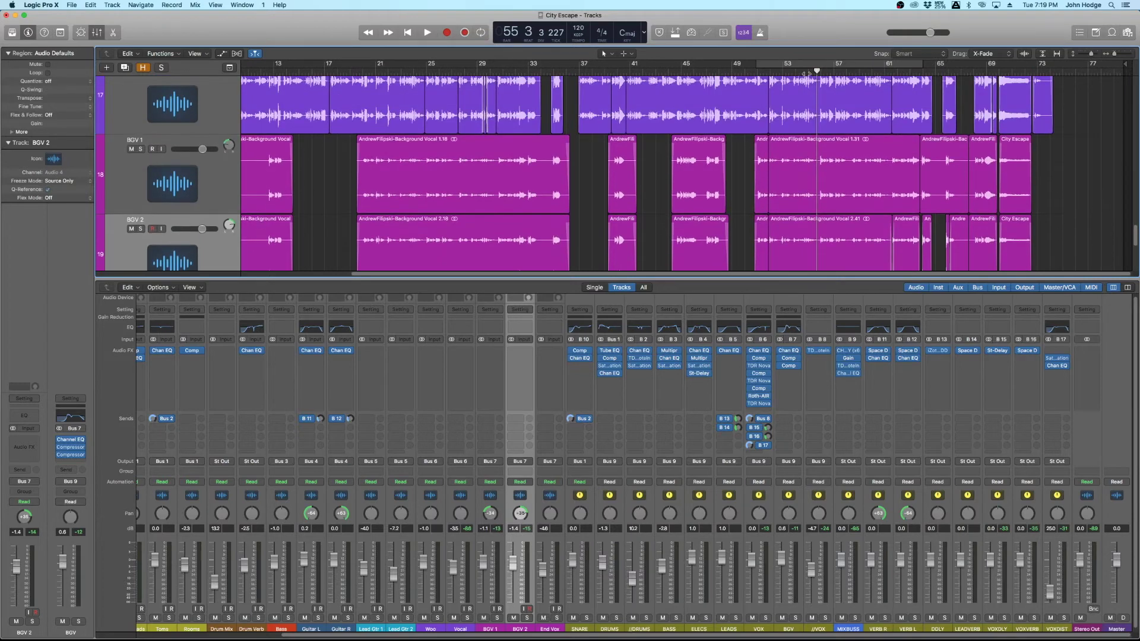
pyautogui.click(811, 65)
# Solo the VOX and BGV buses and listen to the start of the cycled section
pyautogui.scroll(-1, 763, 523)
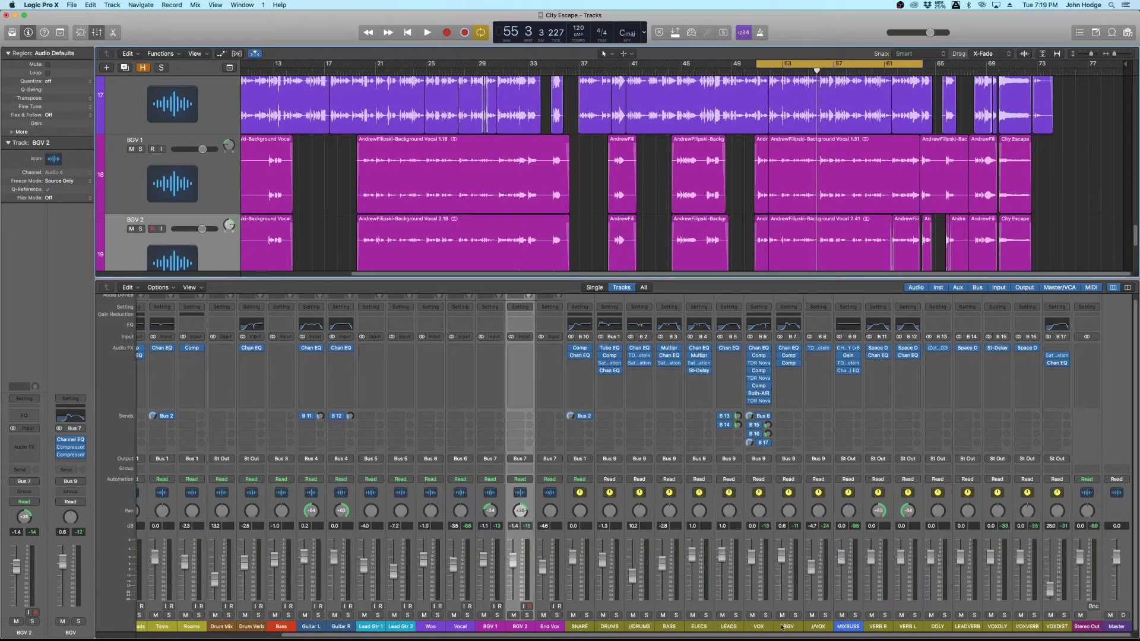
pyautogui.click(765, 616)
pyautogui.click(795, 616)
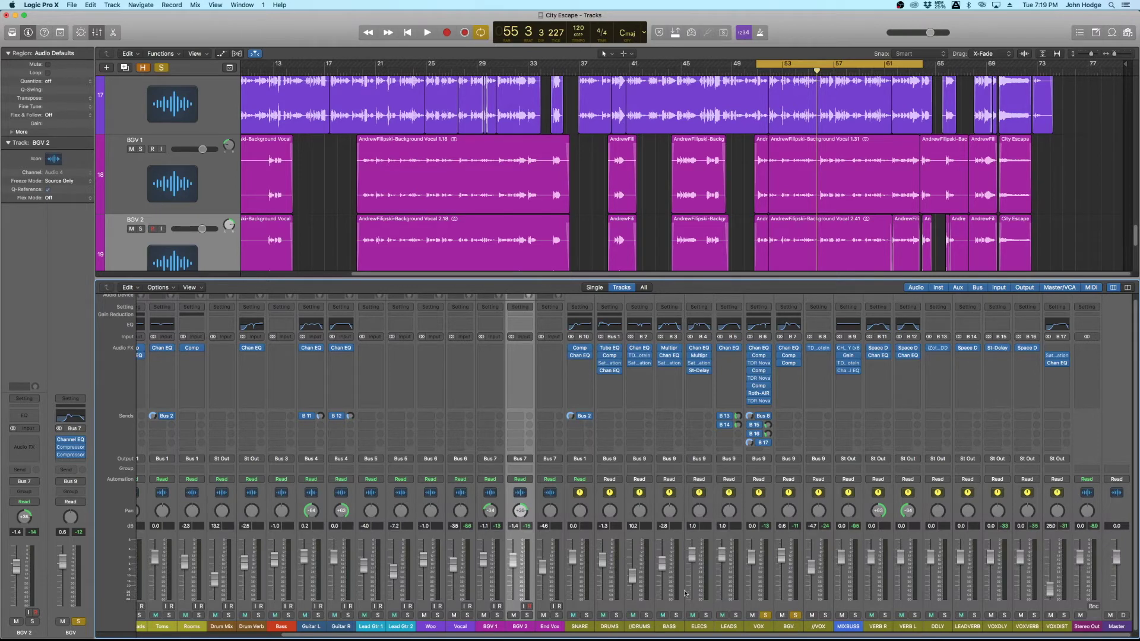
pyautogui.press('space')
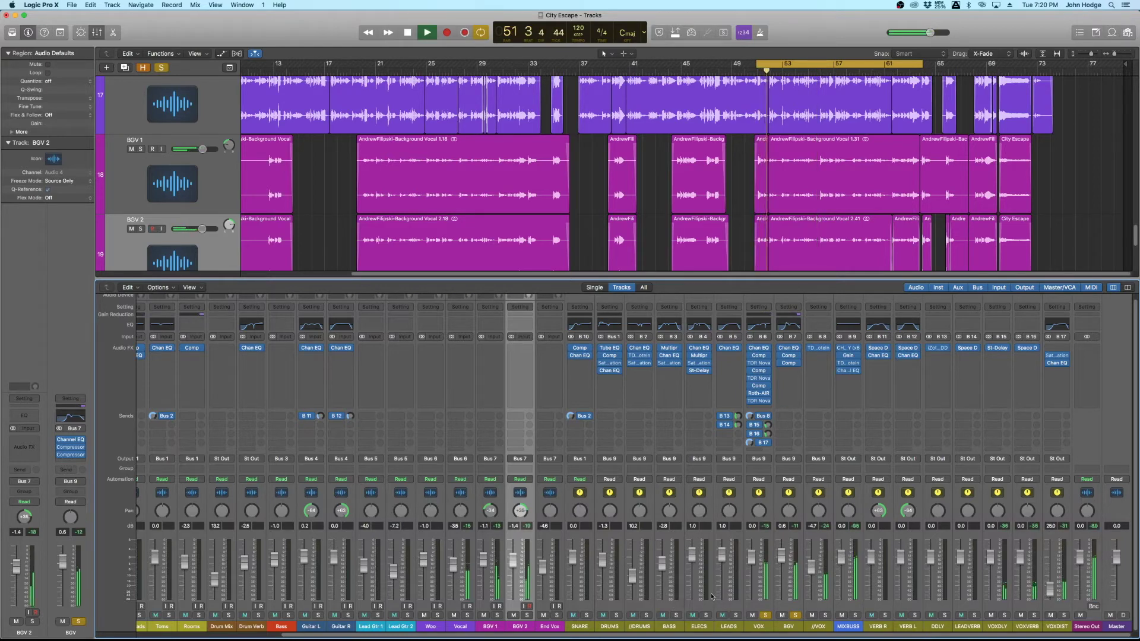
pyautogui.press('space')
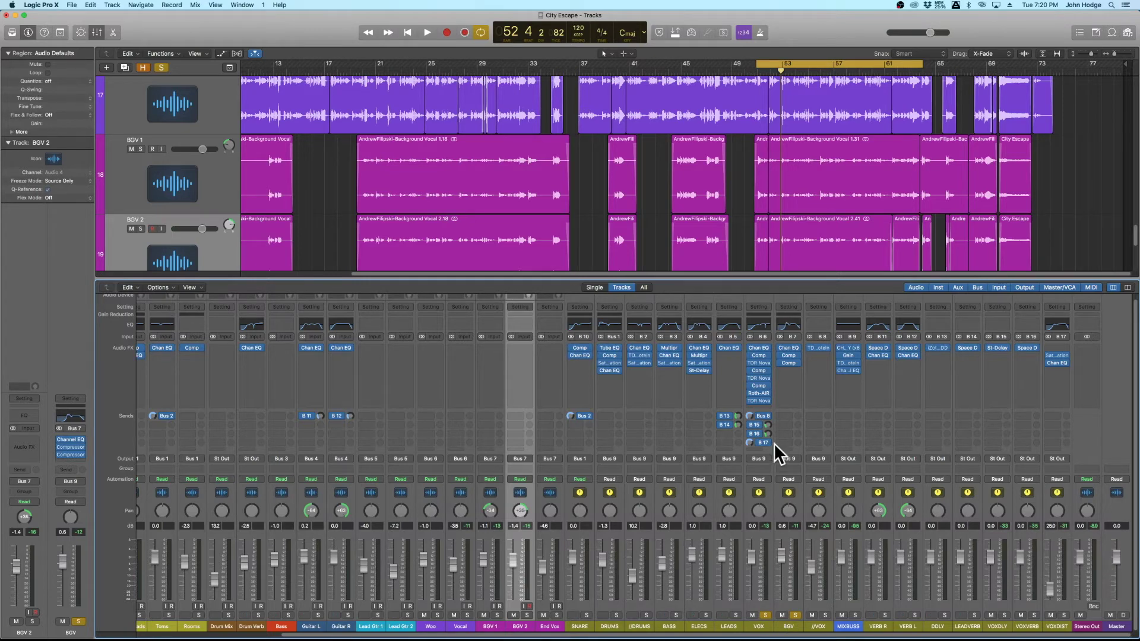
# Add a send from the BGV bus to Bus 16 (VOXVERB) and raise its level while playing the soloed vocals
pyautogui.click(788, 420)
pyautogui.moveTo(803, 456)
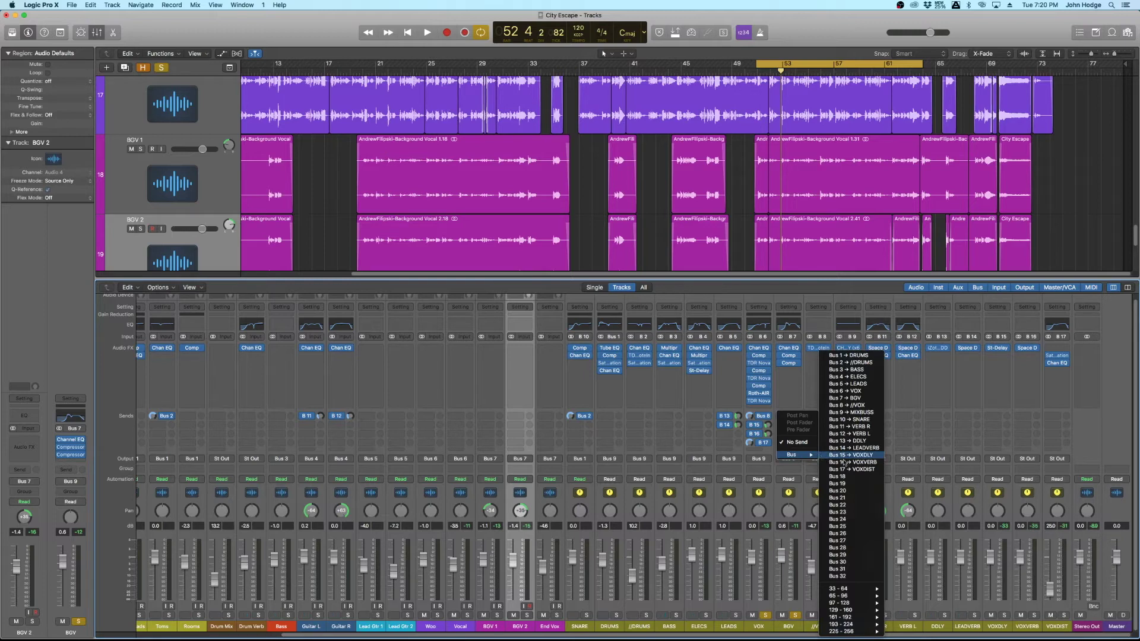
pyautogui.click(836, 462)
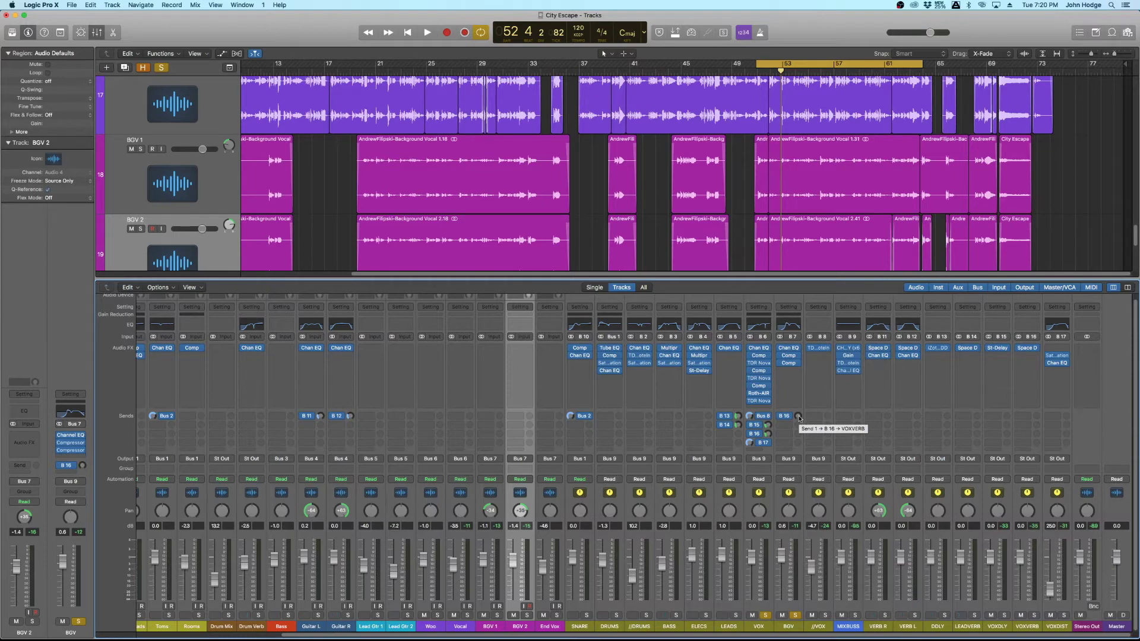
pyautogui.press('space')
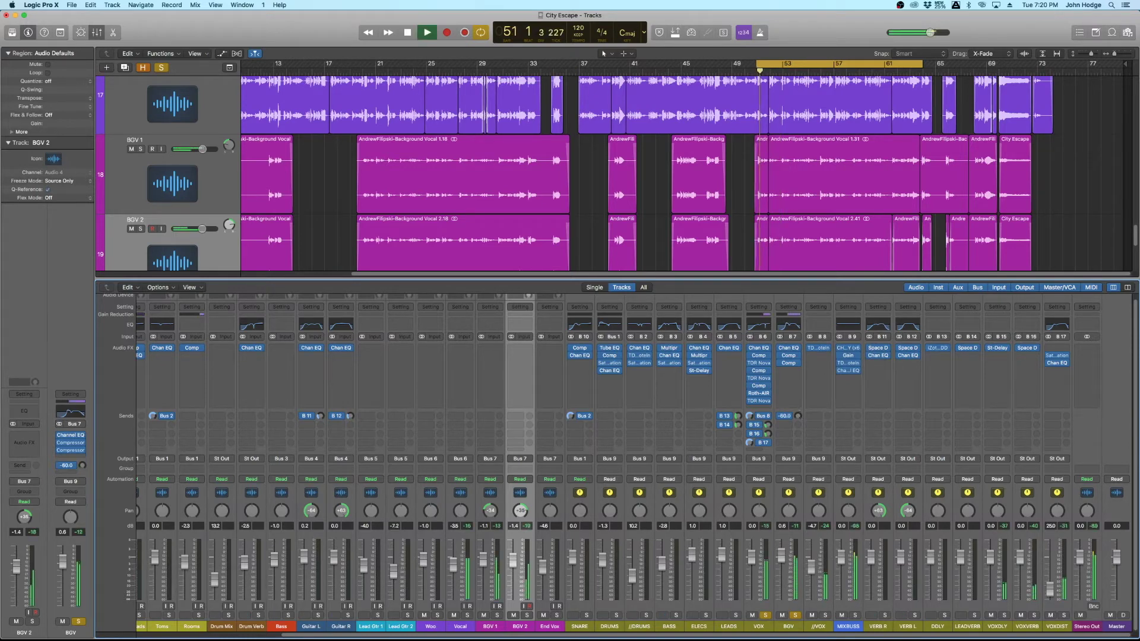
pyautogui.moveTo(798, 417)
pyautogui.mouseDown()
pyautogui.moveTo(807, 374)
pyautogui.moveTo(799, 411)
pyautogui.mouseUp()
pyautogui.press('space')
# Fine-tune the BGV bus's VOXVERB send level while playing the full mix without solos
pyautogui.press('space')
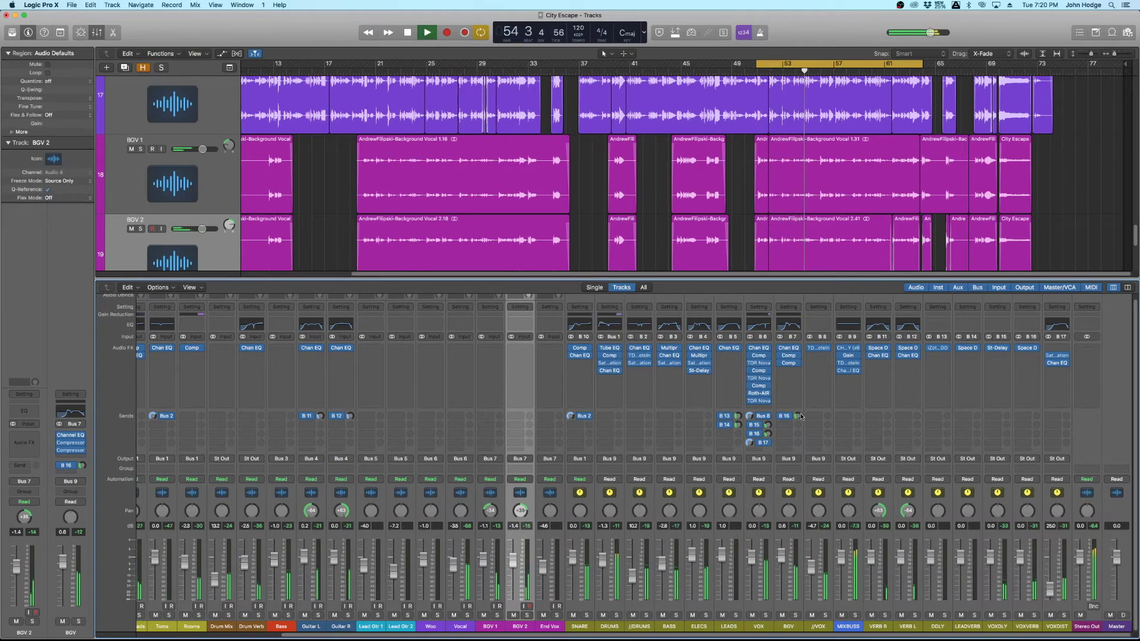
pyautogui.moveTo(798, 416); pyautogui.dragTo(798, 419)
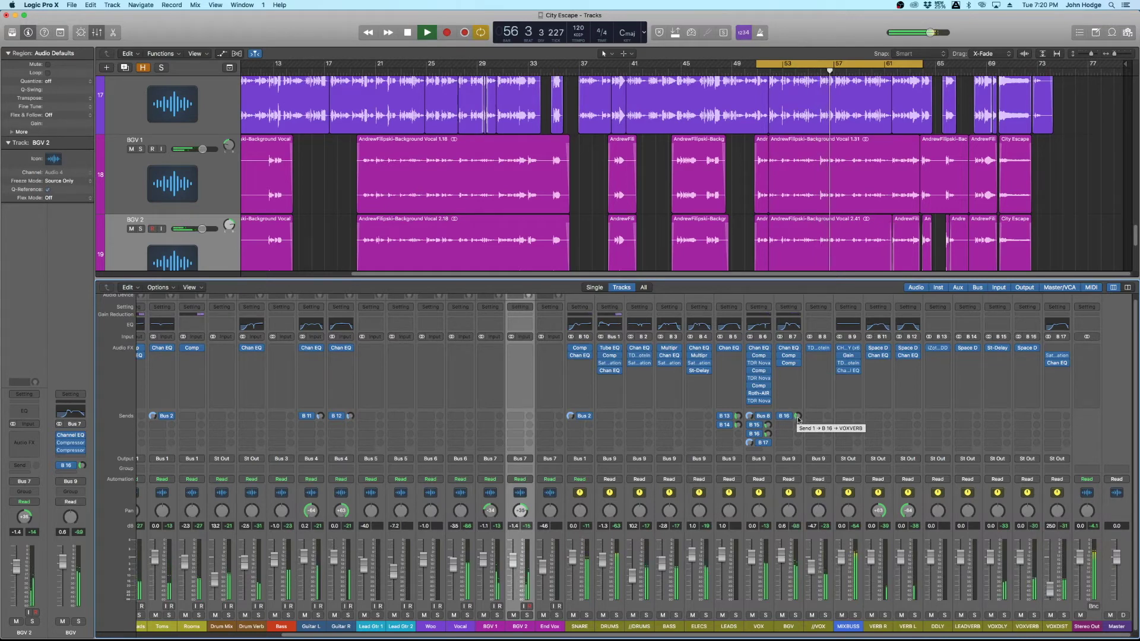
pyautogui.moveTo(799, 419); pyautogui.dragTo(798, 418)
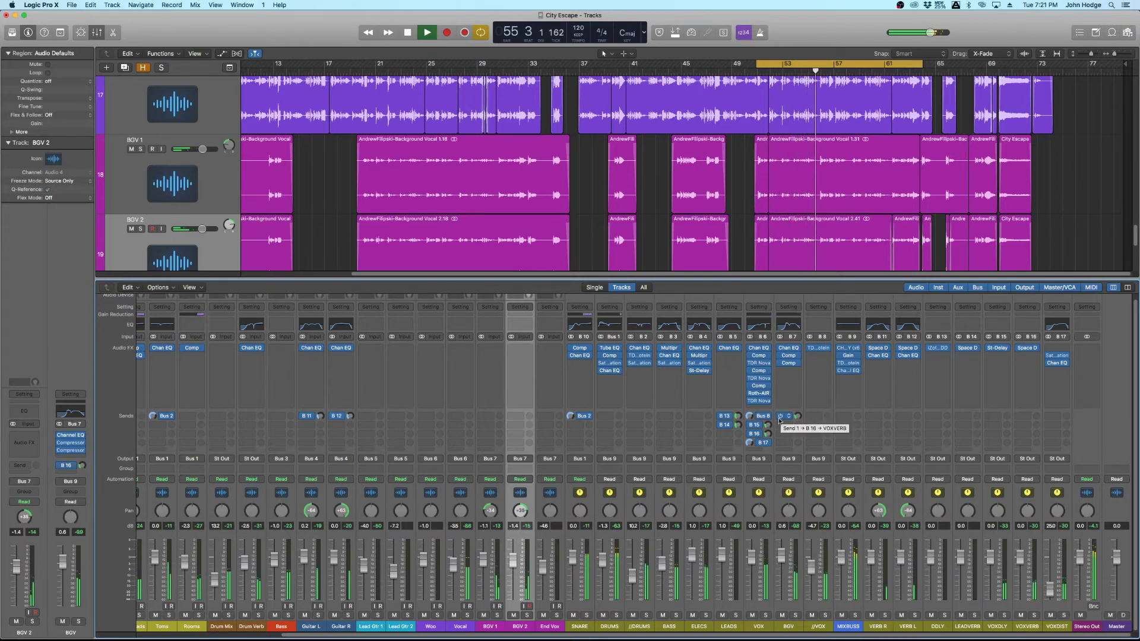
pyautogui.press('space')
# Solo the VOX and BGV buses to check the background vocals' reverb, and compare with the full mix
pyautogui.click(765, 616)
pyautogui.click(795, 616)
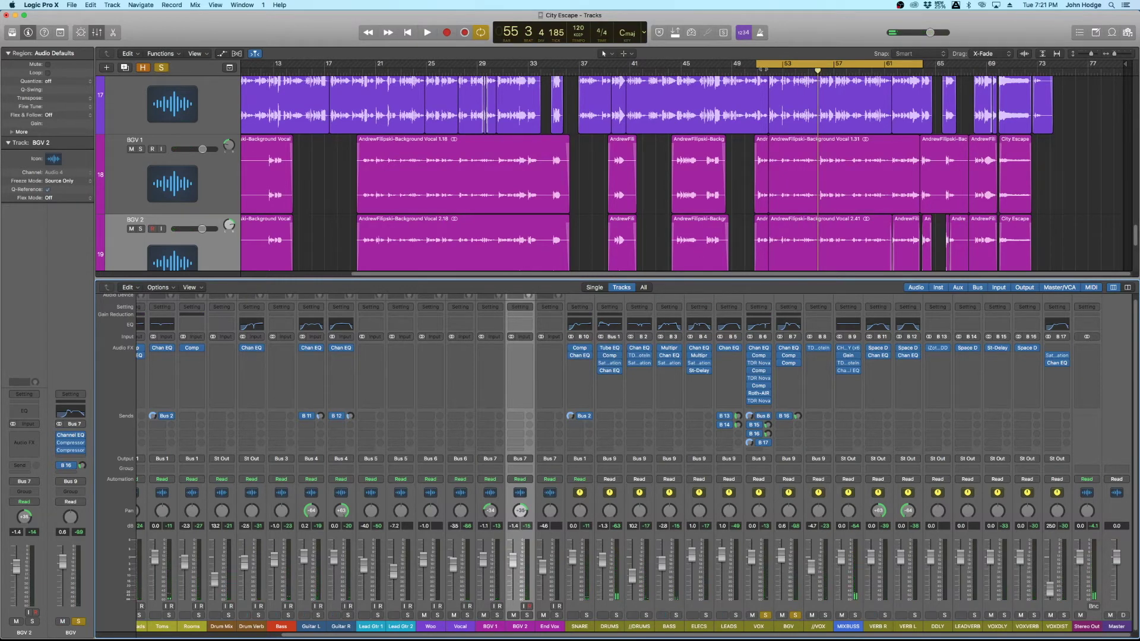
pyautogui.press('space')
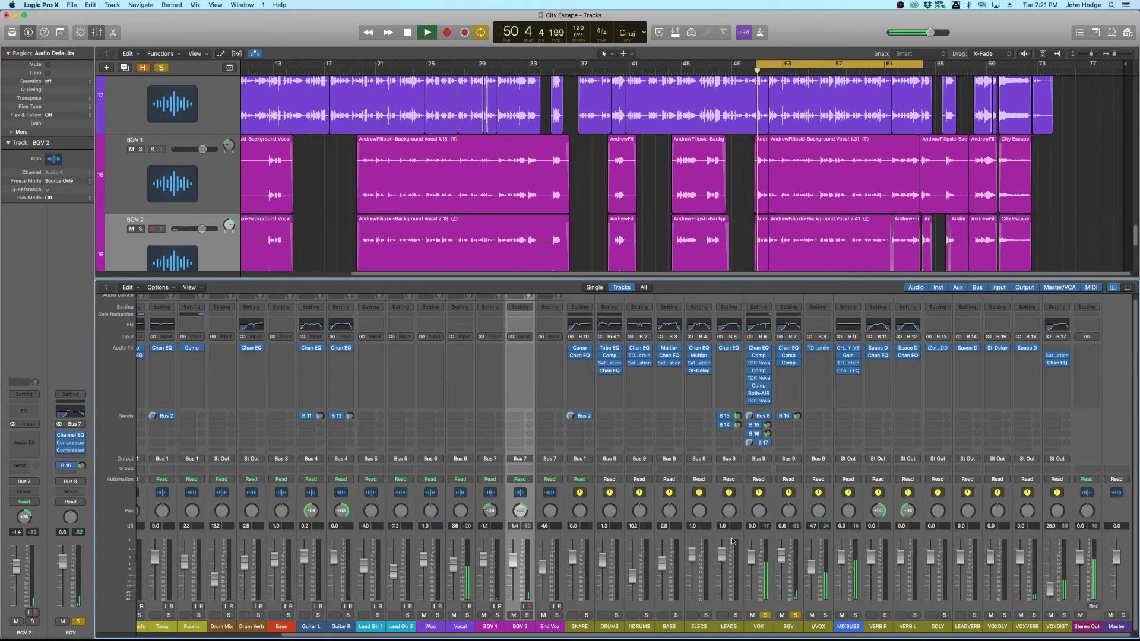
pyautogui.press('space')
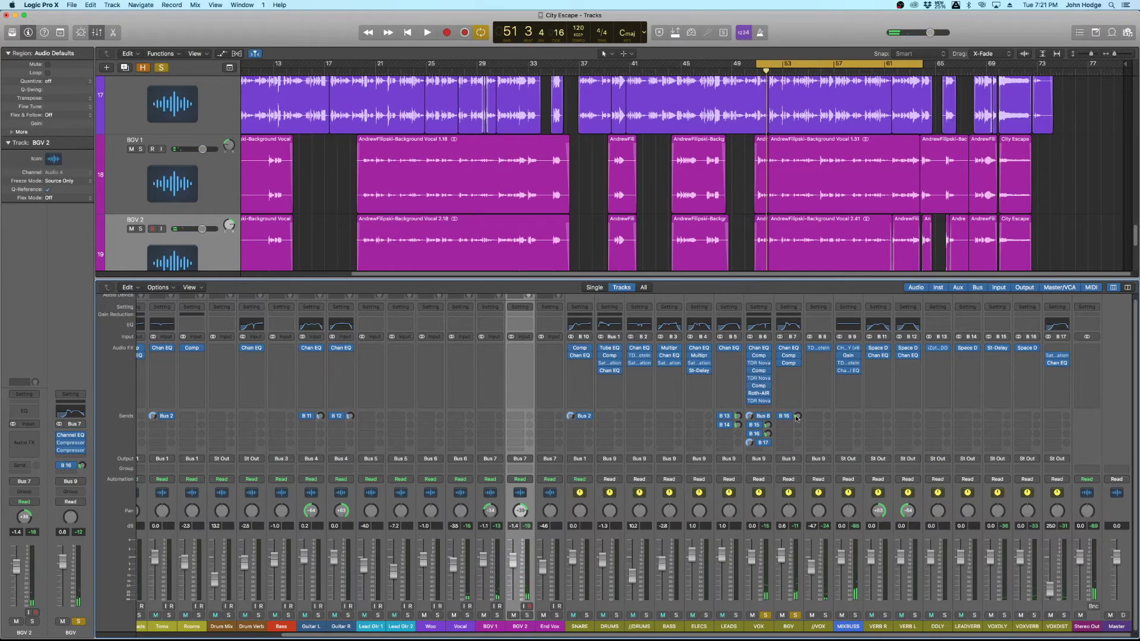
pyautogui.press('space')
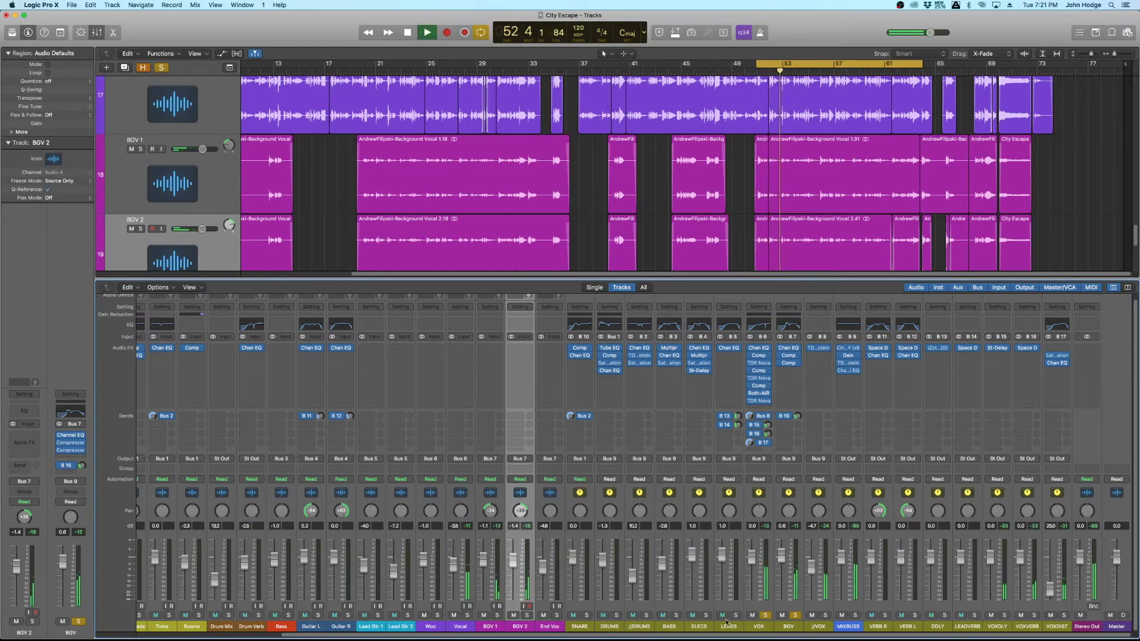
pyautogui.click(765, 616)
pyautogui.click(795, 616)
pyautogui.click(1034, 615)
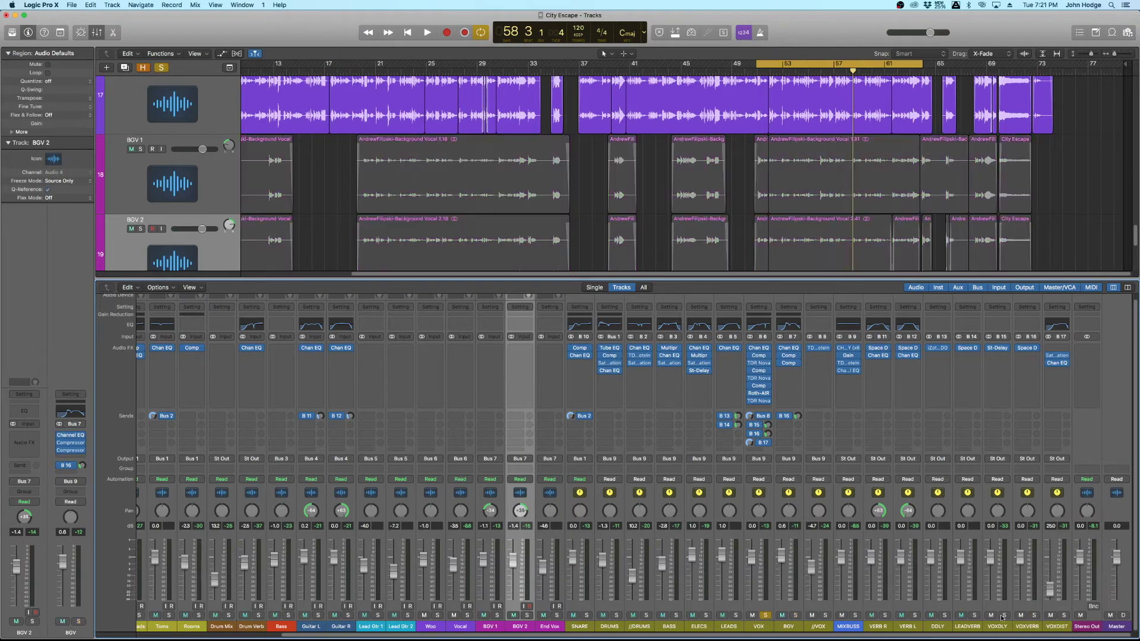
# Solo only the BGV bus and readjust its VOXVERB send level during playback
pyautogui.click(768, 624)
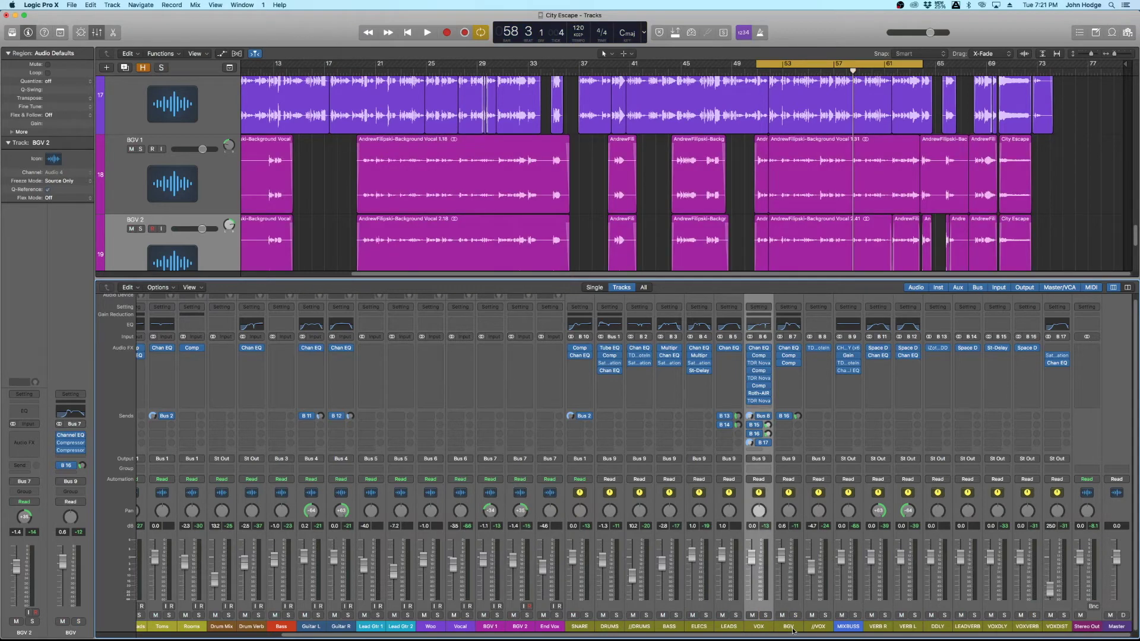
pyautogui.click(788, 624)
pyautogui.click(795, 615)
pyautogui.press('space')
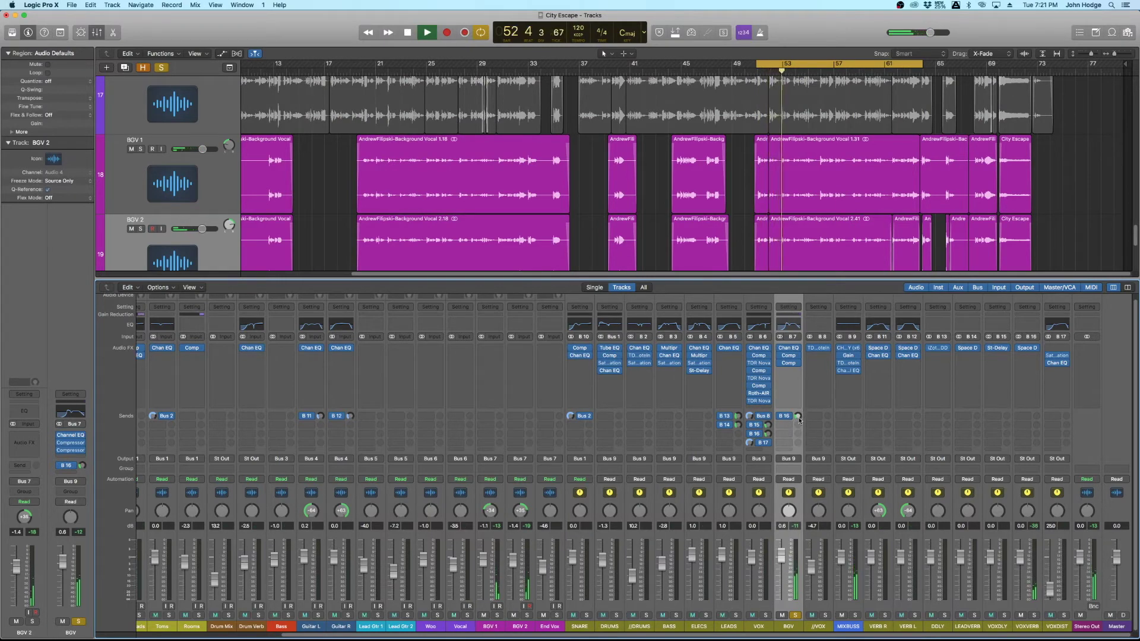
pyautogui.moveTo(798, 416); pyautogui.dragTo(798, 417)
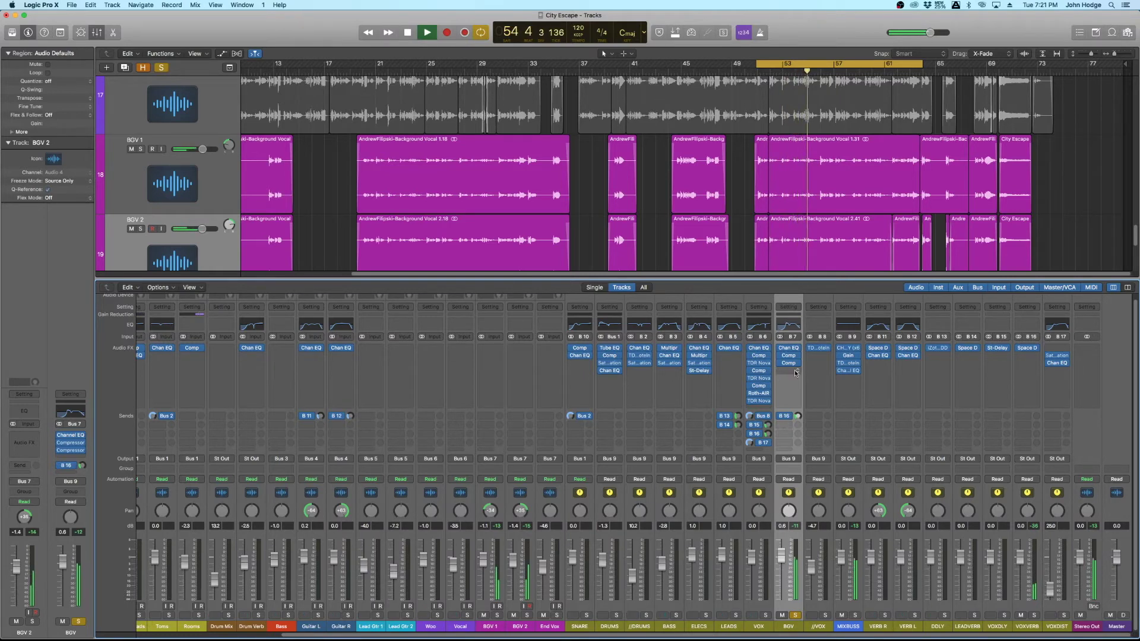
pyautogui.press('space')
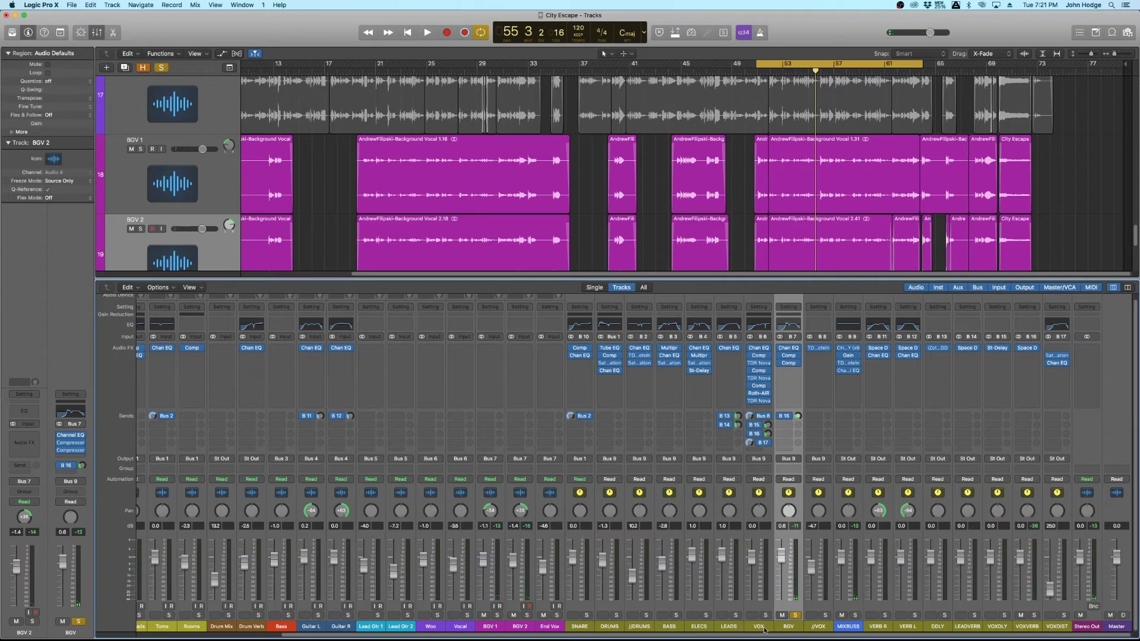
# Solo the VOX bus alongside the BGV bus and play the cycled section to recheck the reverb balance
pyautogui.click(796, 616)
pyautogui.moveTo(766, 617); pyautogui.dragTo(791, 619)
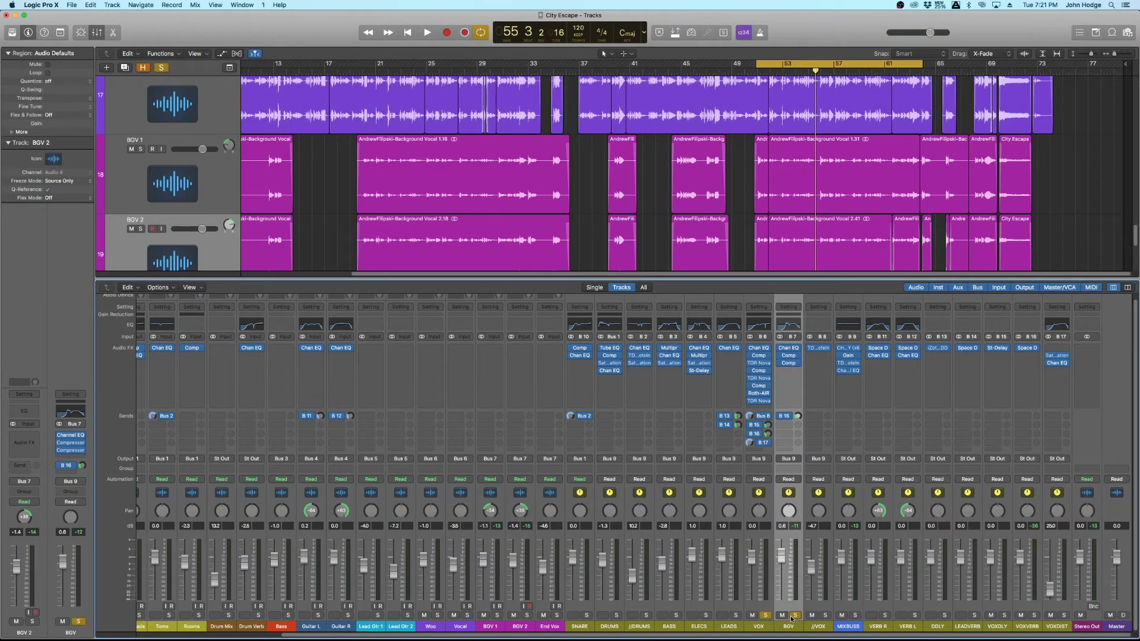
pyautogui.press('space')
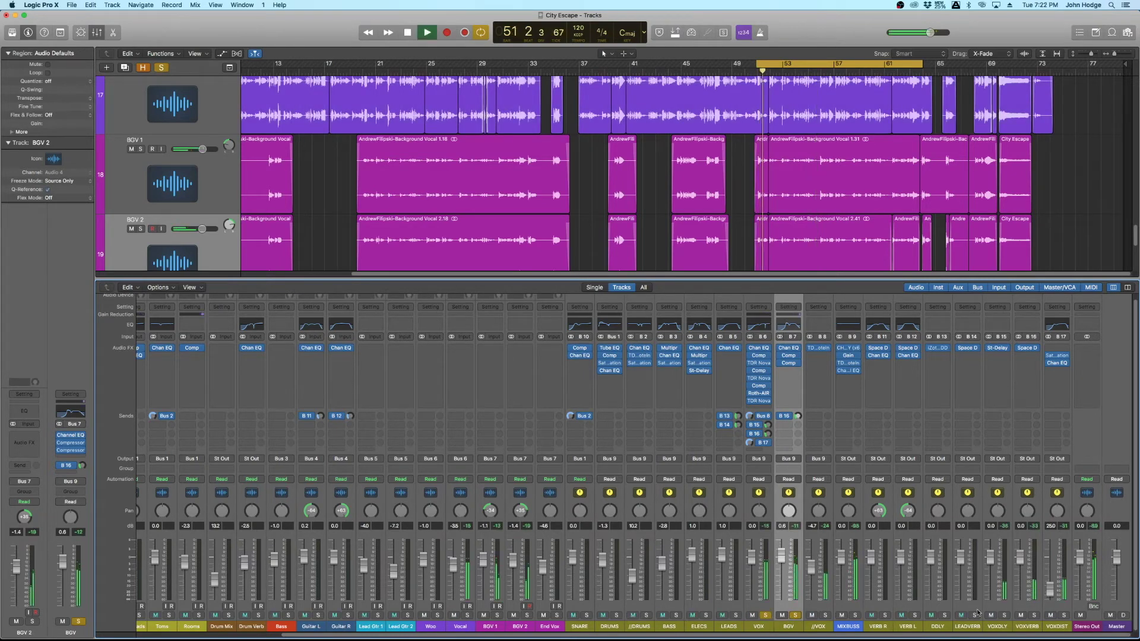
# Turn off cycle mode and play the full mix from about bar 20 to check the background vocals
pyautogui.press('space')
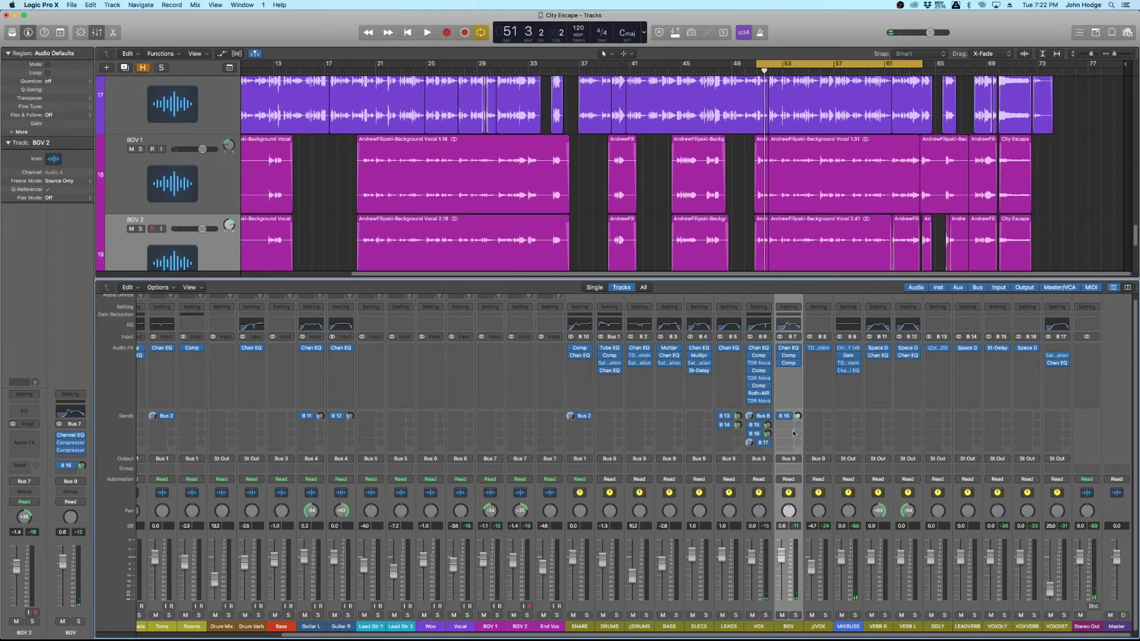
pyautogui.scroll(1, 793, 433)
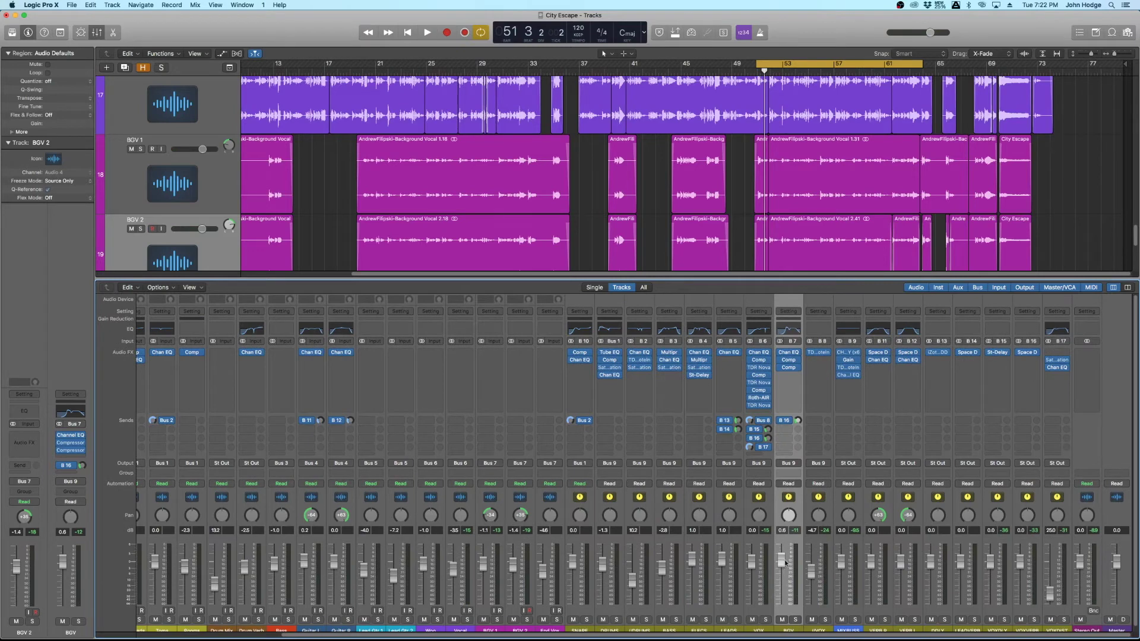
pyautogui.click(815, 66)
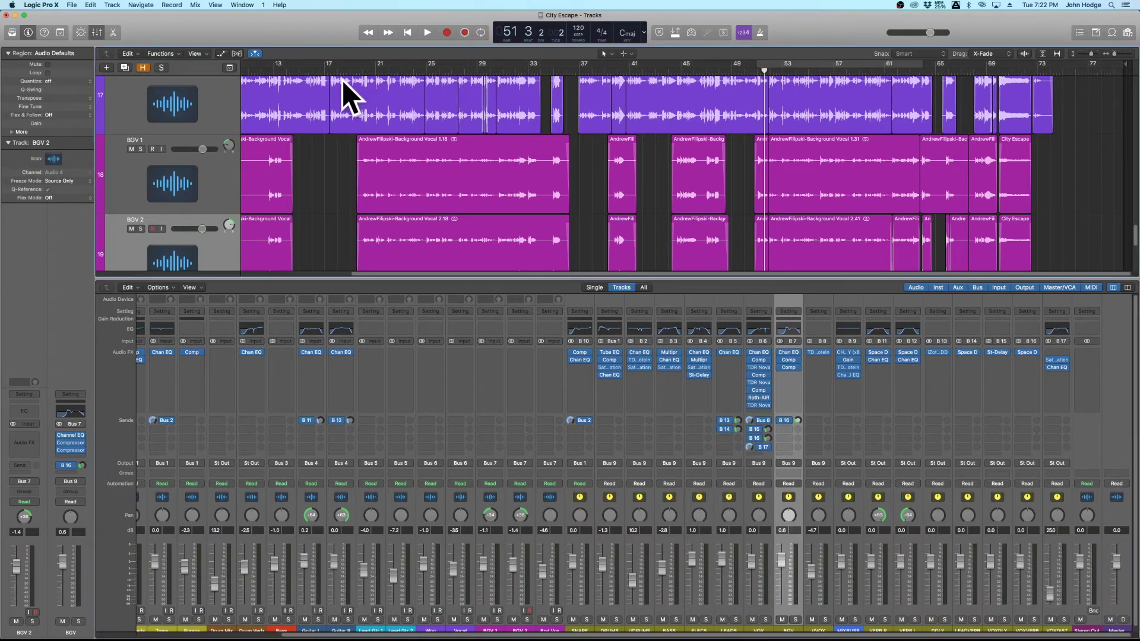
pyautogui.click(368, 67)
pyautogui.press('space')
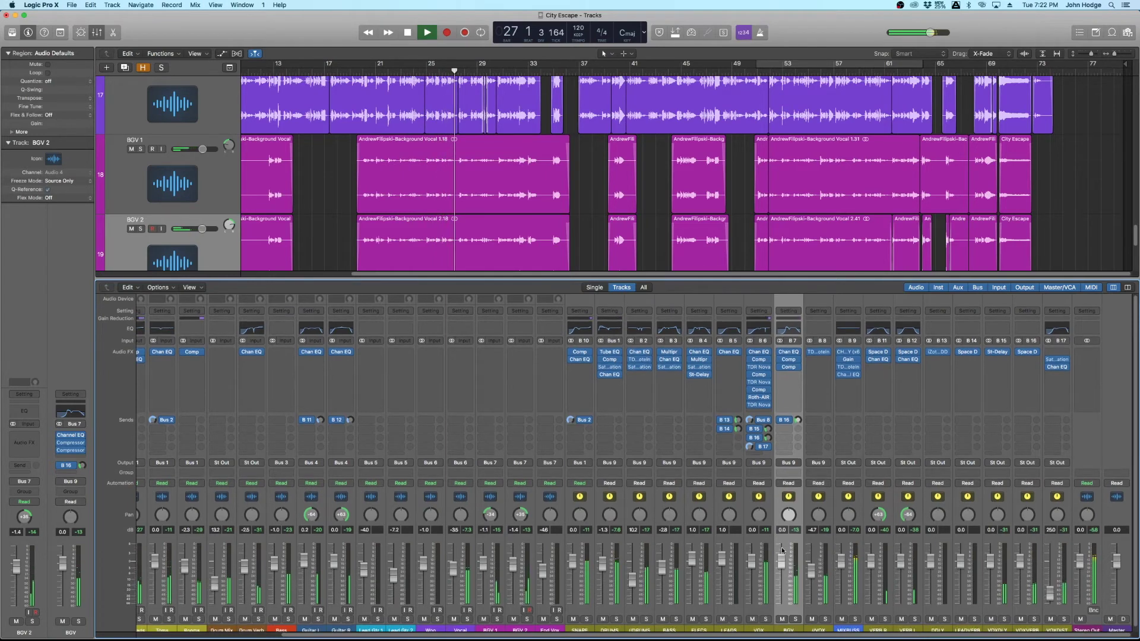
# Lower the BGV bus fader to -0.7 dB and the BGV 1 fader to -1.6 dB during playback
pyautogui.scroll(-1, 781, 551)
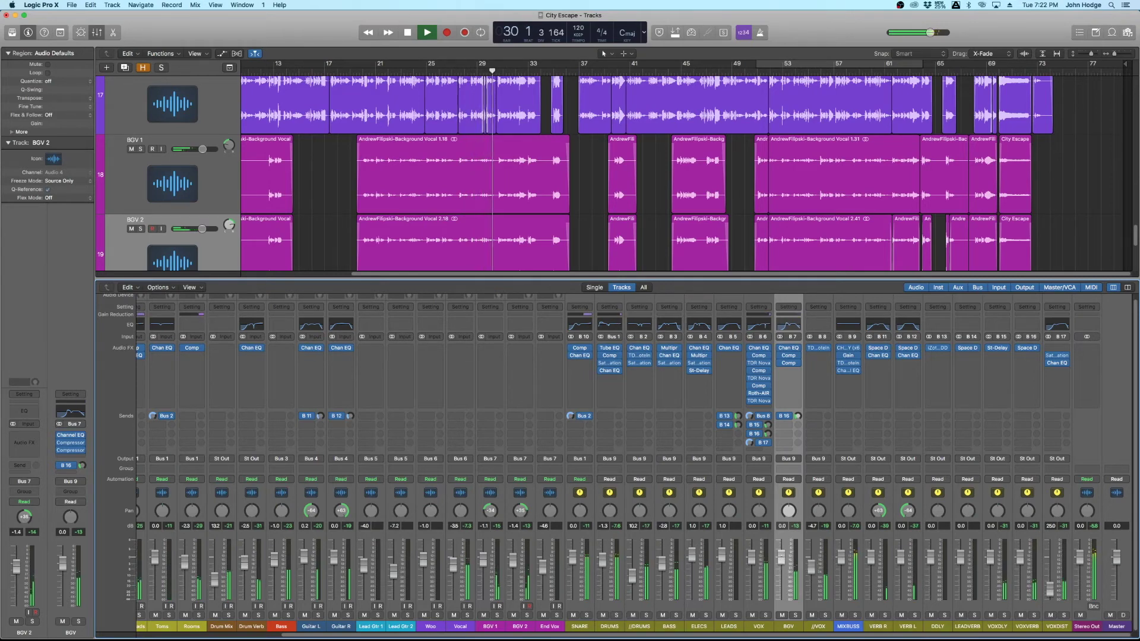
pyautogui.moveTo(781, 558); pyautogui.dragTo(783, 561)
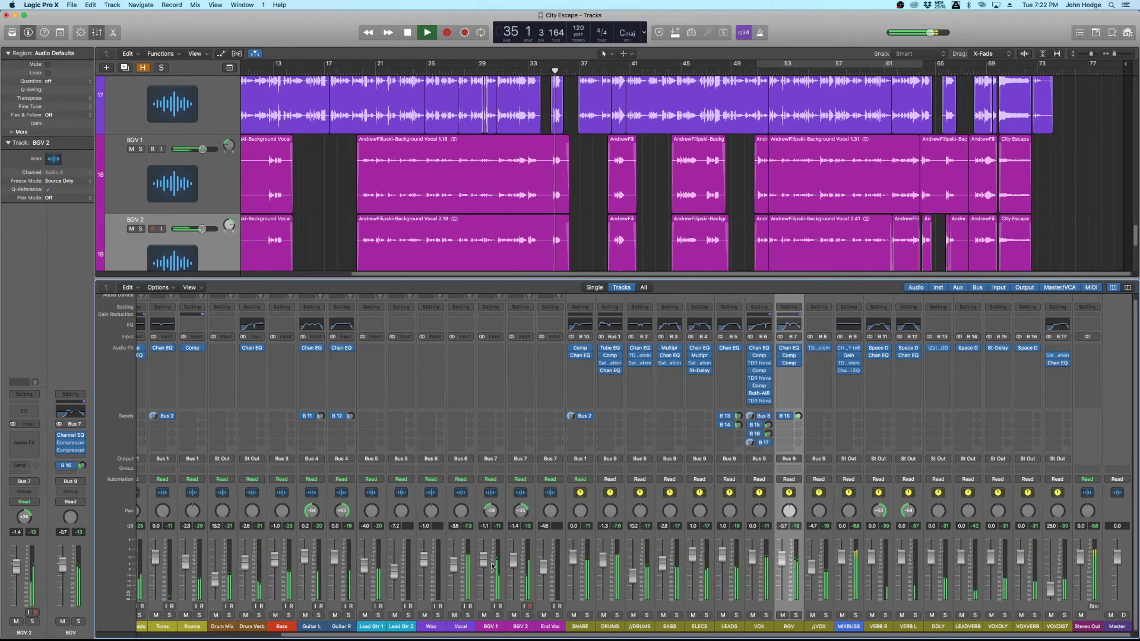
pyautogui.hscroll(-2, 534, 558)
pyautogui.press('space')
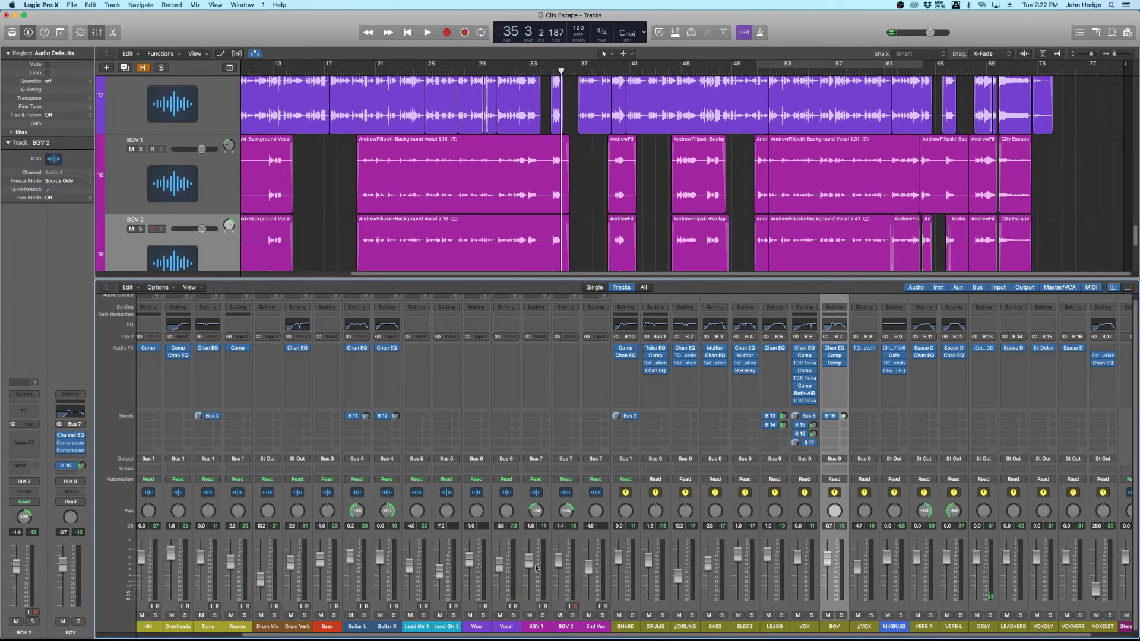
# Play the full mix from about bar 21 and follow the BGV 2 waveform closely to check its timing
pyautogui.hscroll(-5, 357, 107)
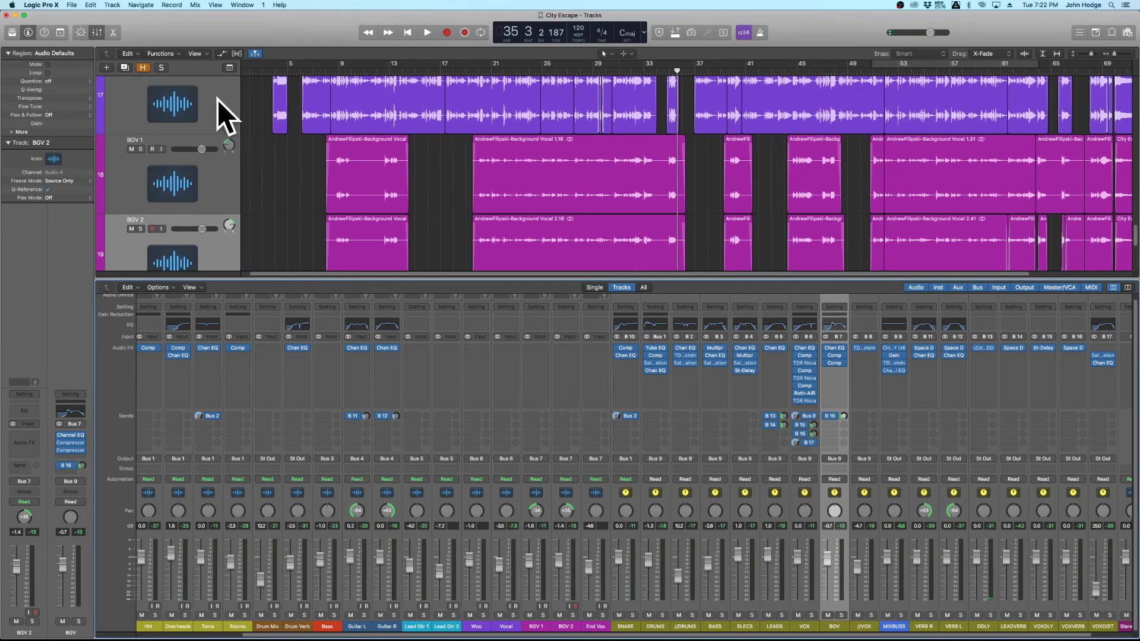
pyautogui.click(490, 66)
pyautogui.press('space')
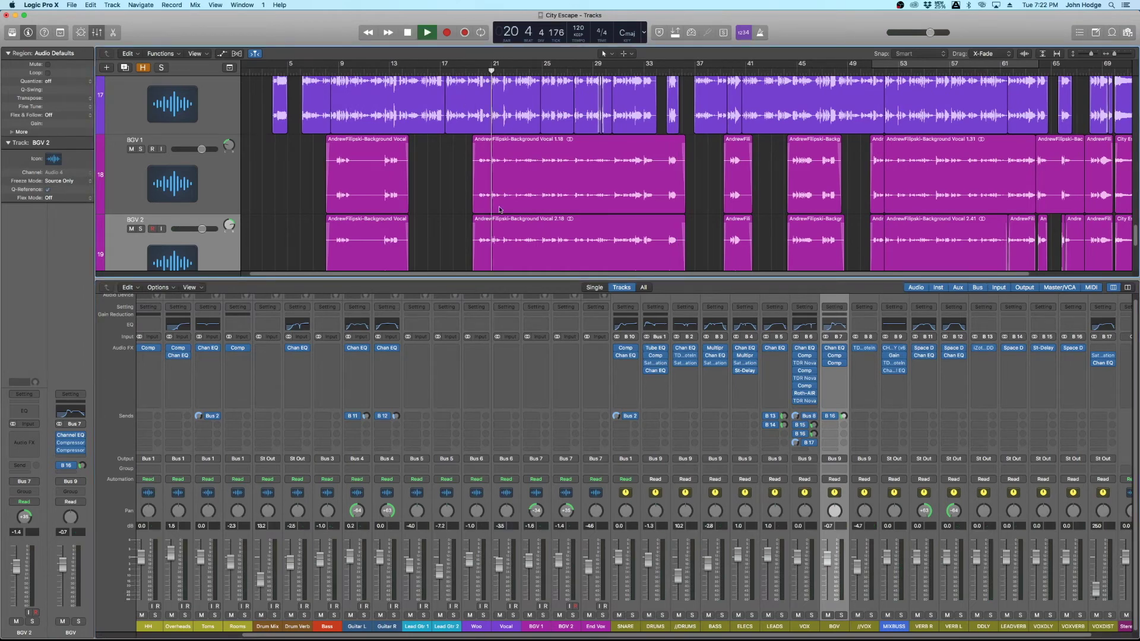
pyautogui.hscroll(2, 592, 515)
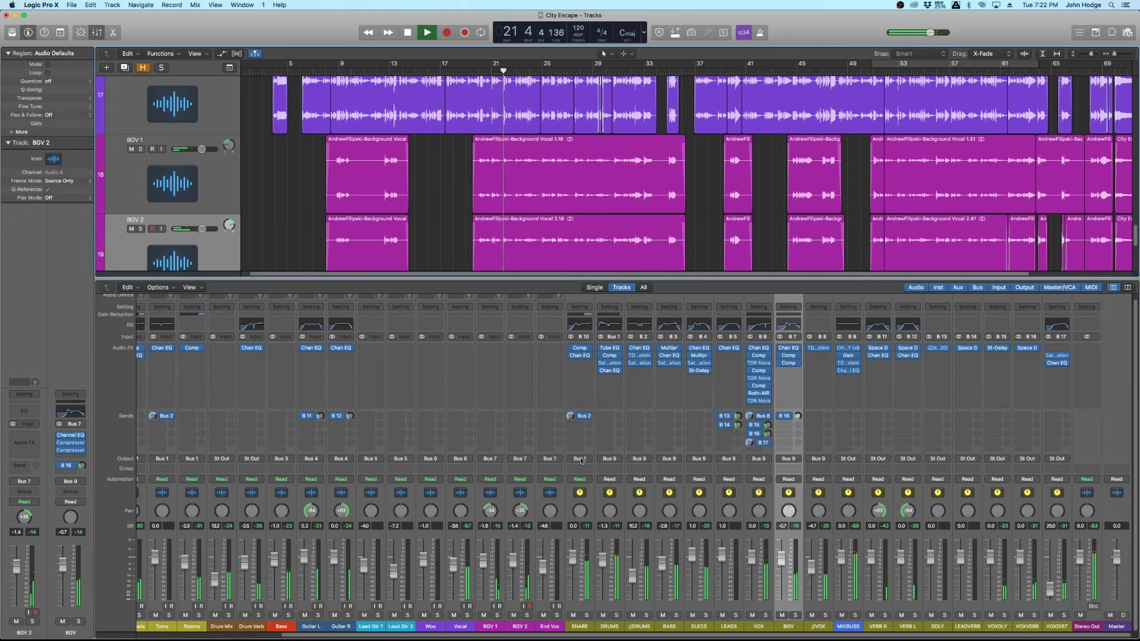
pyautogui.press('super+Down')
pyautogui.press('super+Down')
pyautogui.press('super+Right')
pyautogui.press('super+Right')
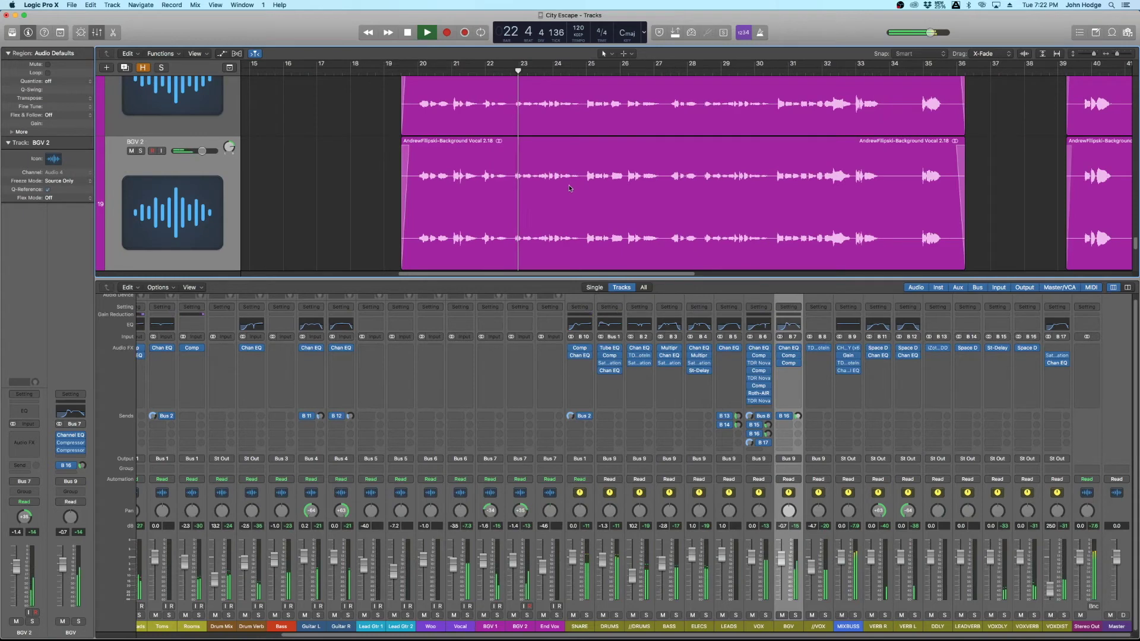
pyautogui.scroll(2, 581, 220)
pyautogui.scroll(-2, 581, 220)
pyautogui.hscroll(3, 580, 220)
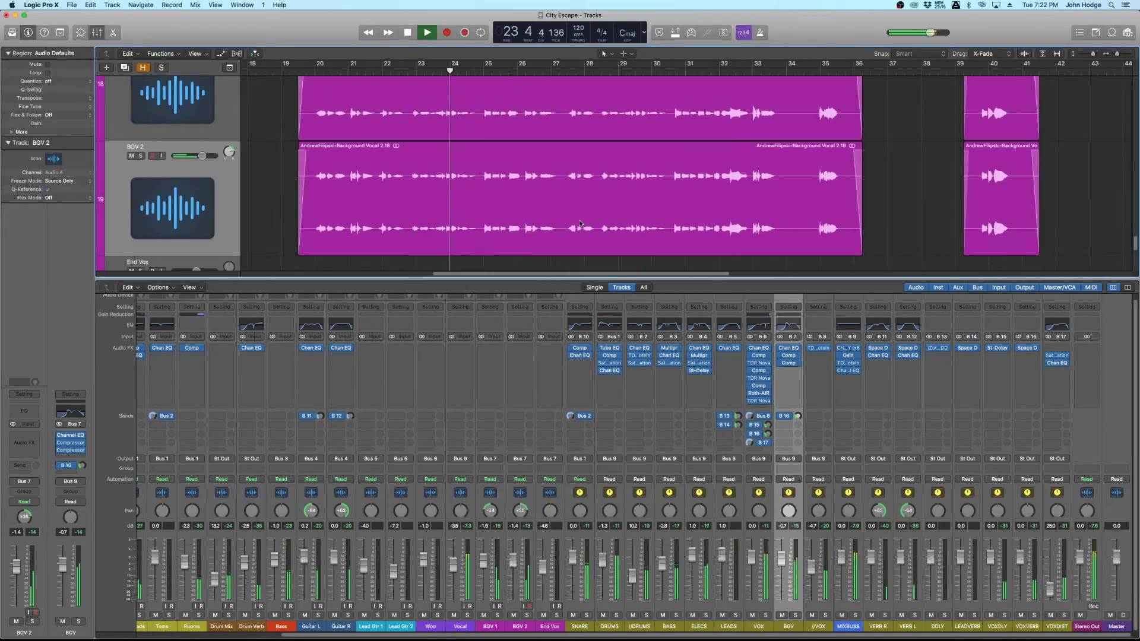
pyautogui.press('super+Right')
pyautogui.press('super+Right')
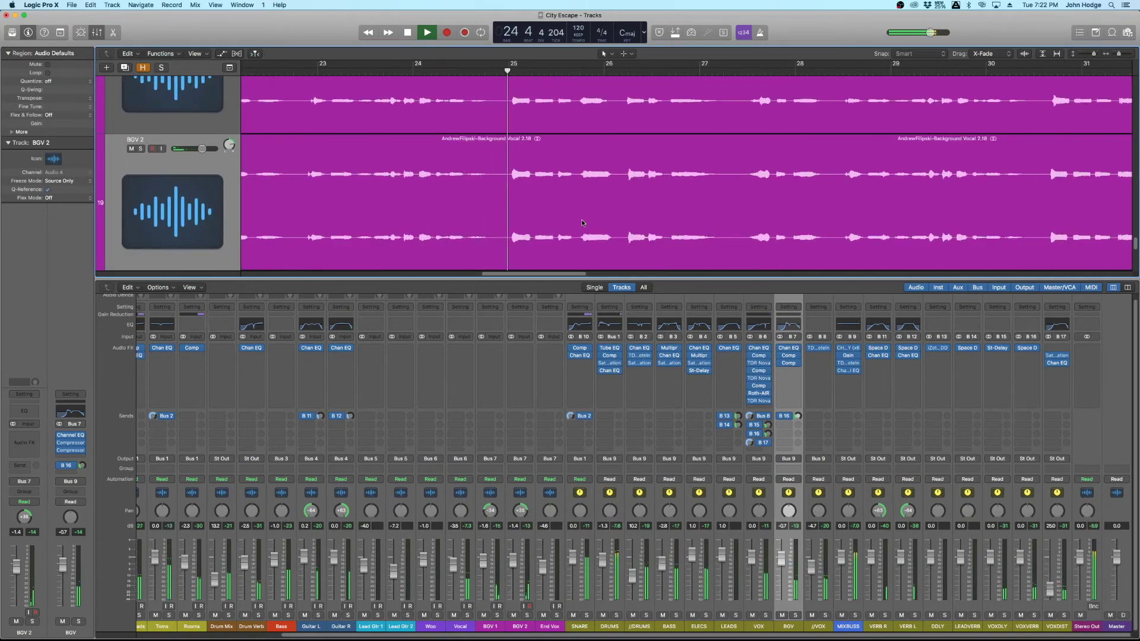
pyautogui.hscroll(1, 593, 211)
pyautogui.hscroll(2, 595, 208)
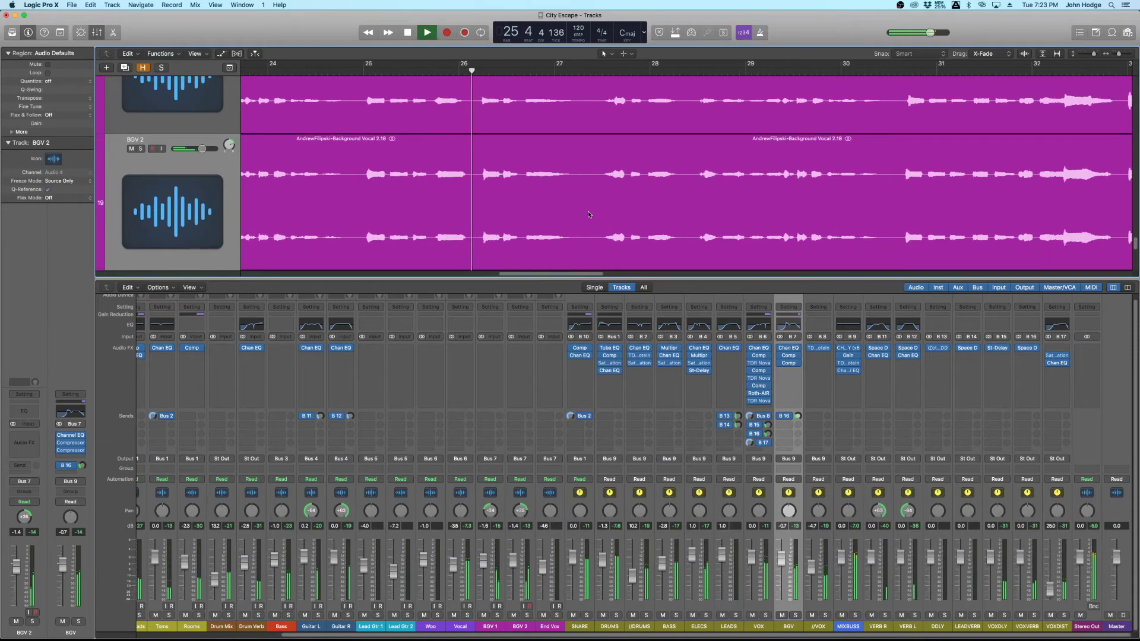
pyautogui.scroll(-1, 582, 207)
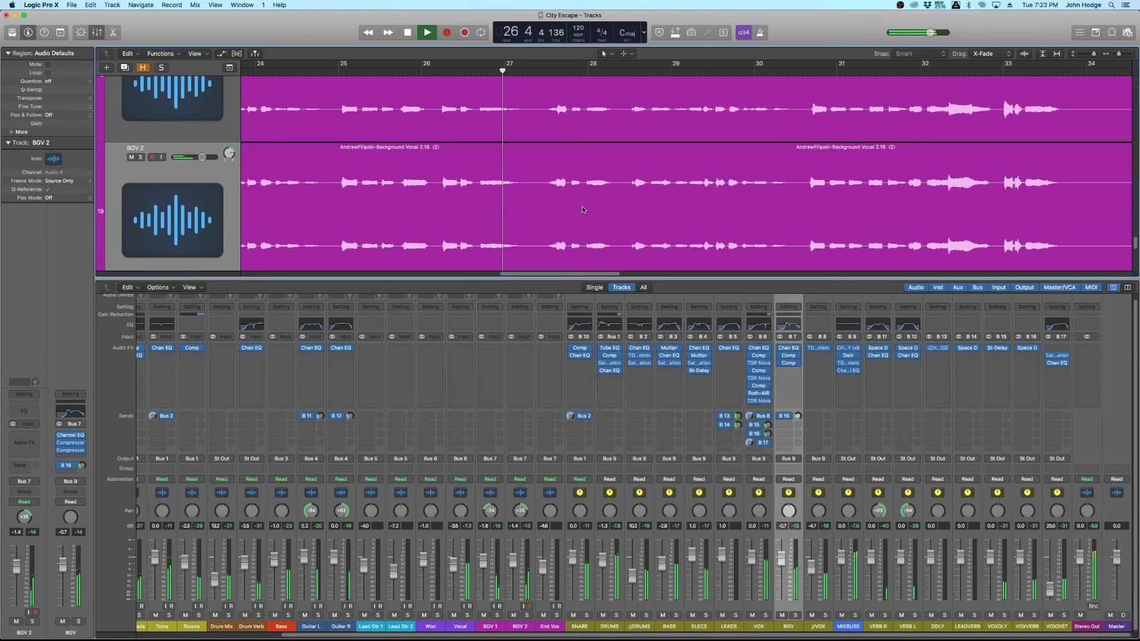
pyautogui.scroll(-1, 581, 207)
pyautogui.scroll(1, 582, 207)
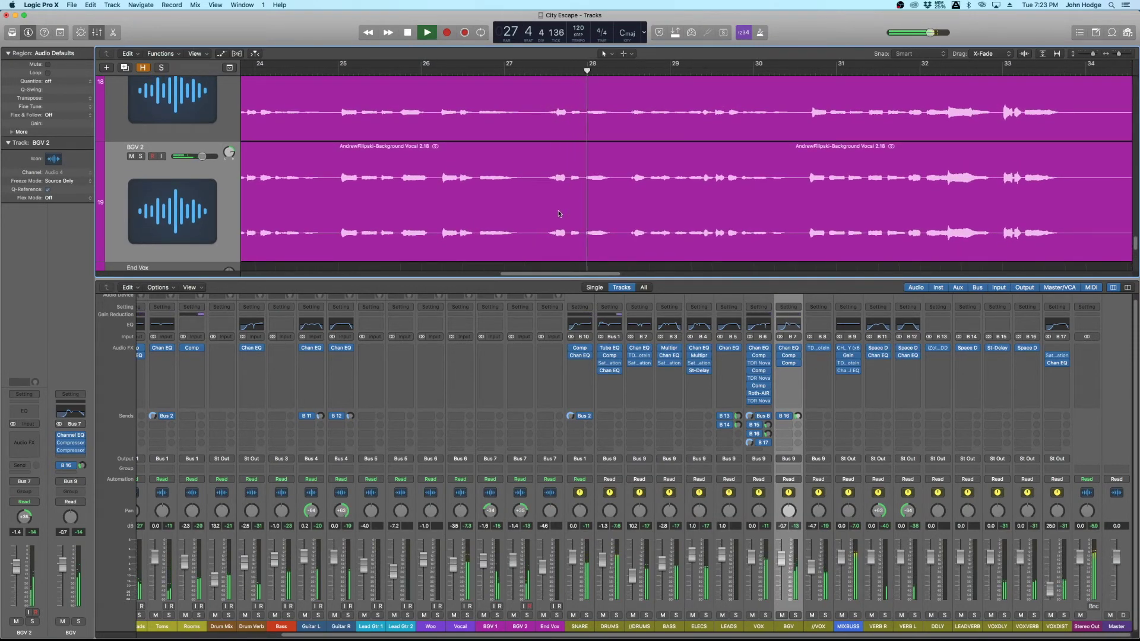
pyautogui.hscroll(2, 573, 218)
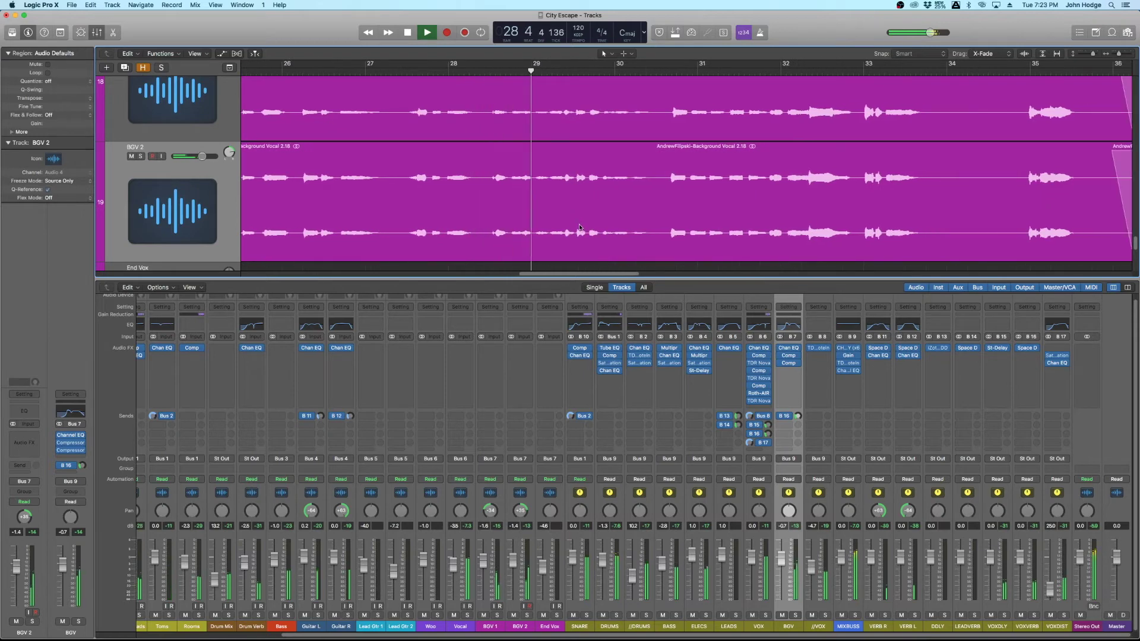
# Examine the BGV 2 waveform in detail between bars 27 and 30 and audition the phrase around bar 28
pyautogui.press('space')
pyautogui.press('super+Right')
pyautogui.press('super+Right')
pyautogui.press('super+Right')
pyautogui.press('super+Right')
pyautogui.hscroll(-5, 569, 219)
pyautogui.press('super+Left')
pyautogui.press('super+Left')
pyautogui.press('super+Up')
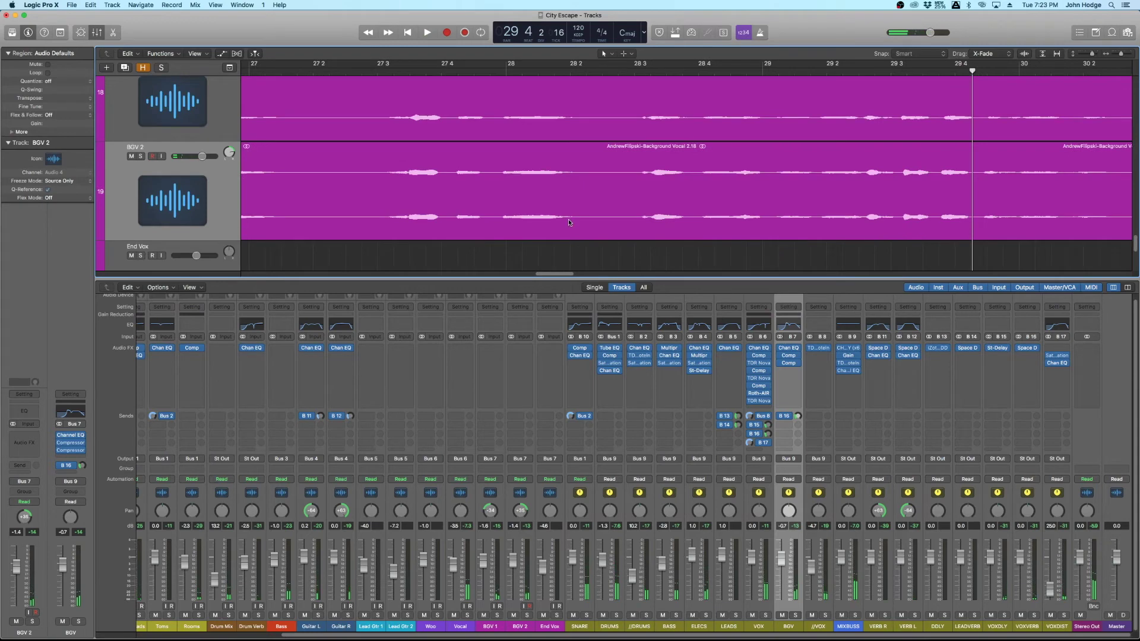
pyautogui.click(620, 72)
pyautogui.press('super+Right')
pyautogui.press('space')
pyautogui.press('super+Right')
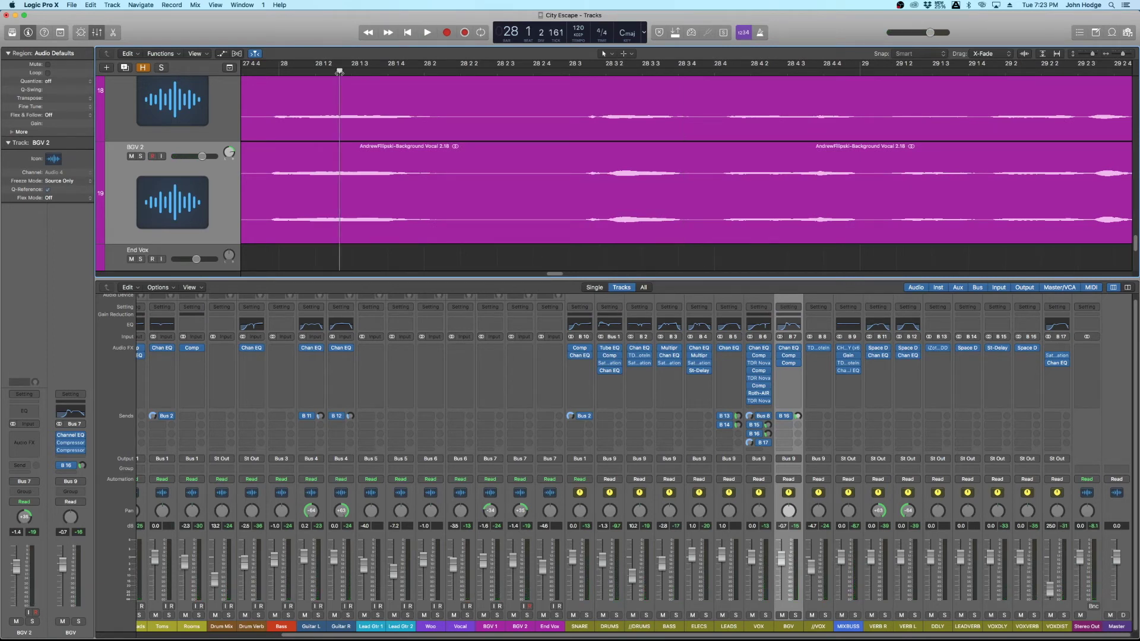
# Solo the BGV bus to check the phrase at bar 28, and compare it with the full mix up to bar 31
pyautogui.click(795, 615)
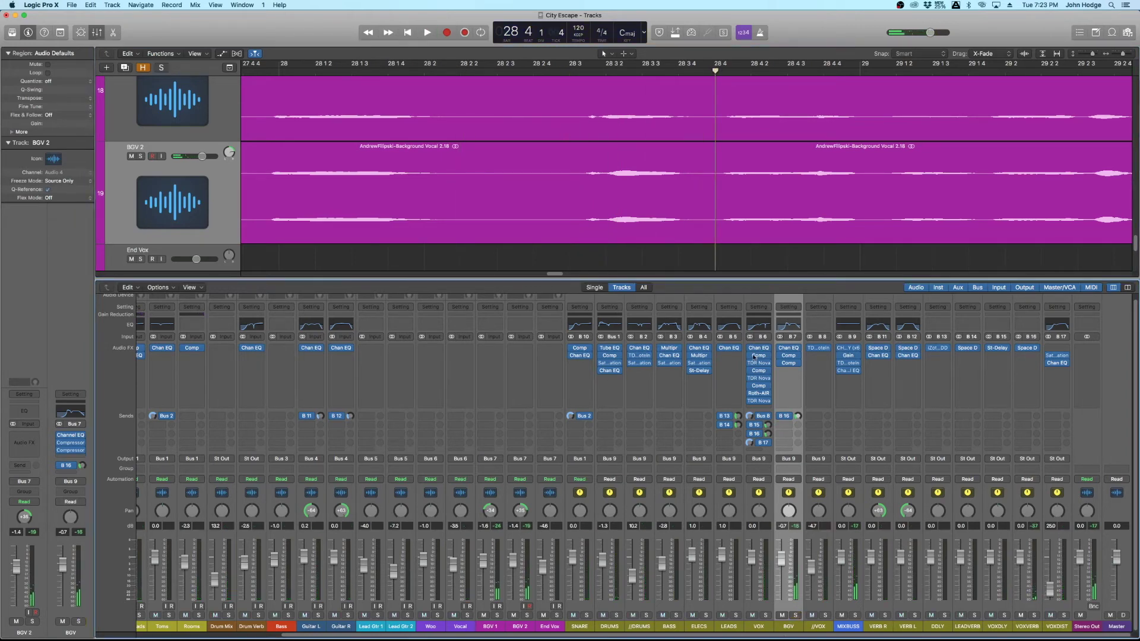
pyautogui.press('space')
pyautogui.scroll(-10, 649, 126)
pyautogui.scroll(3, 665, 153)
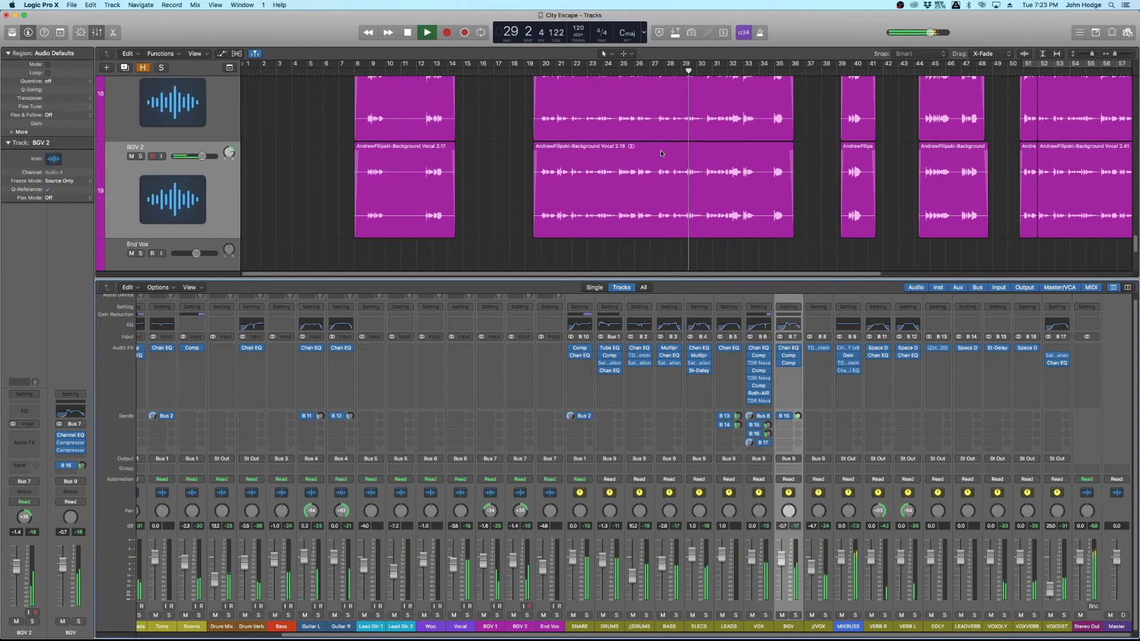
pyautogui.scroll(5, 665, 153)
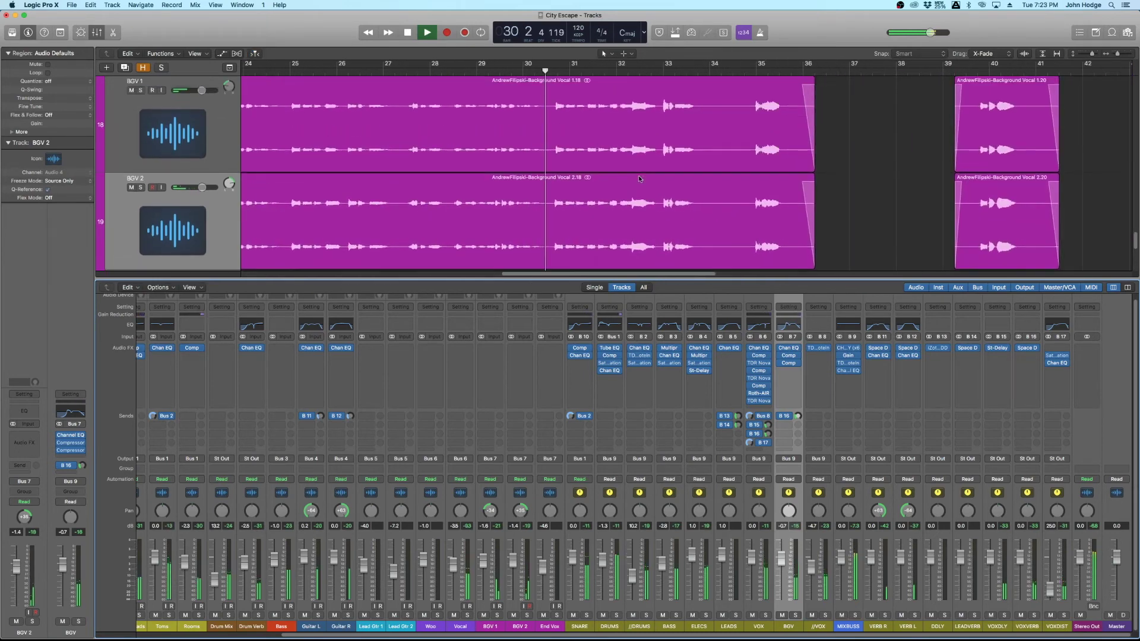
pyautogui.scroll(4, 639, 180)
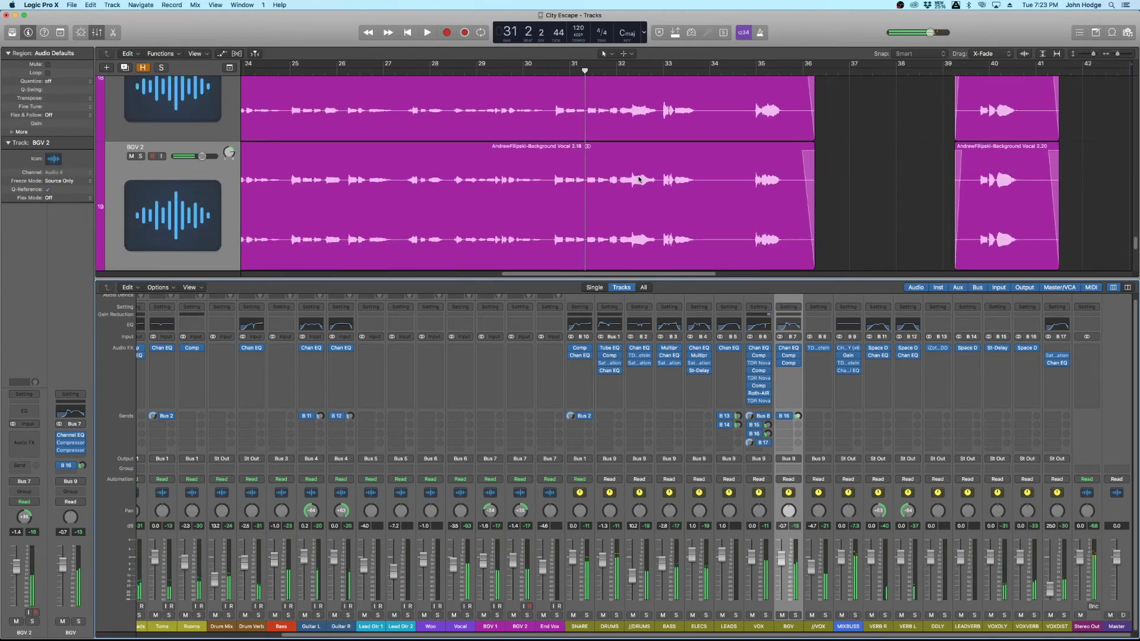
# Compare the timing of the BGV 1 and BGV 2 phrase at bars 30 to 32 against the lead vocal
pyautogui.scroll(3, 639, 179)
pyautogui.press('super+Right')
pyautogui.scroll(4, 458, 184)
pyautogui.hscroll(-2, 458, 184)
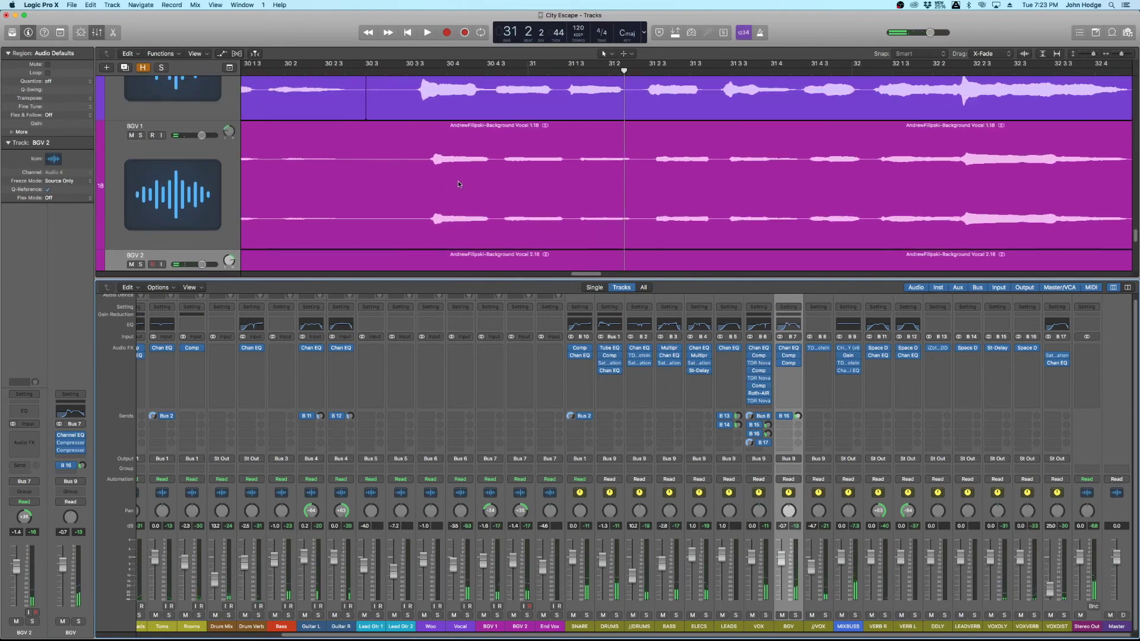
pyautogui.scroll(-2, 458, 184)
pyautogui.scroll(-2, 458, 187)
pyautogui.scroll(-1, 446, 195)
pyautogui.scroll(-2, 447, 196)
pyautogui.press('super+Left')
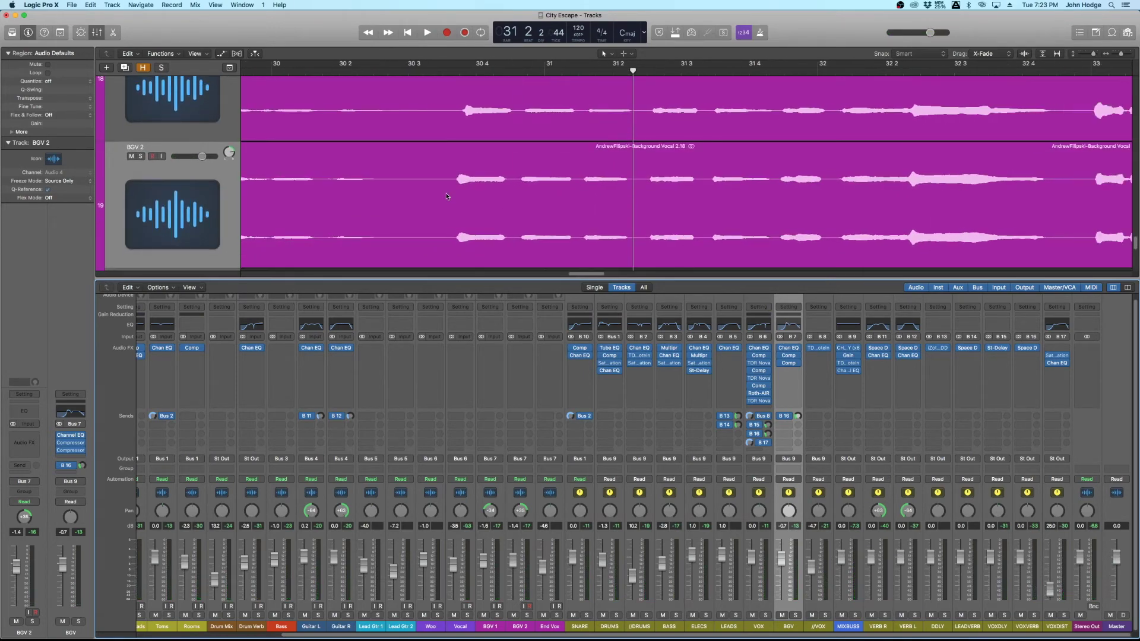
# Split out the BGV 2 phrase from just before 30 4 to bar 32 and nudge it slightly later towards BGV 1
pyautogui.hscroll(3, 447, 196)
pyautogui.moveTo(408, 196); pyautogui.dragTo(789, 205)
pyautogui.moveTo(678, 165); pyautogui.dragTo(653, 150)
pyautogui.click(409, 190)
pyautogui.click(386, 69)
pyautogui.click(392, 195)
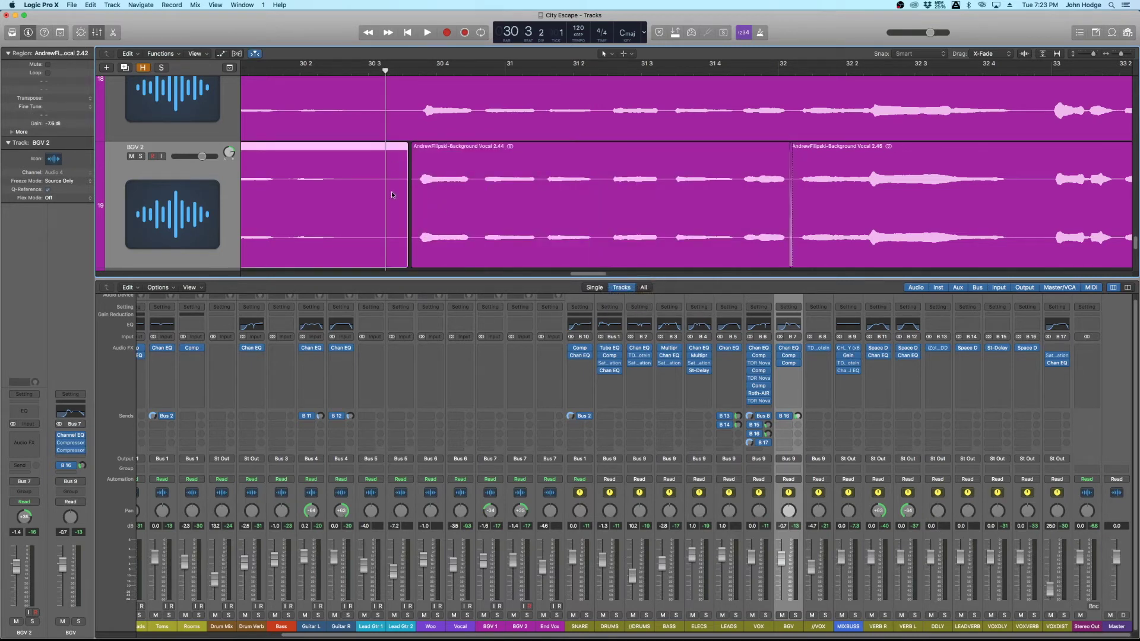
# Trim back the BGV 2 region before the nudged phrase, fade the edges around the gap, and audition the edit
pyautogui.moveTo(407, 255); pyautogui.dragTo(350, 256)
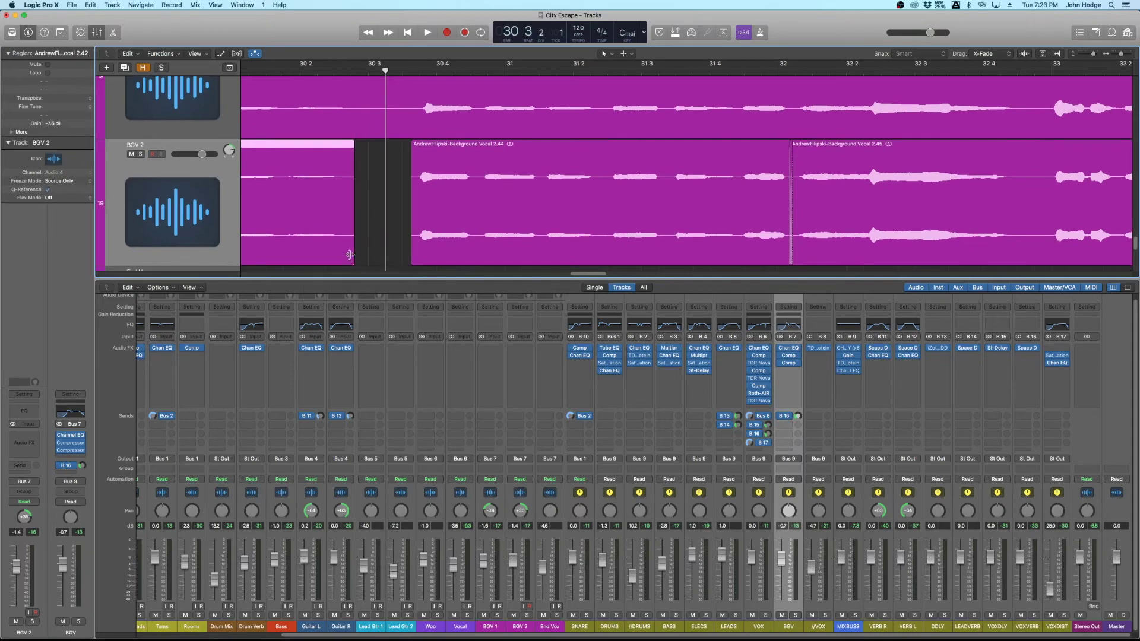
pyautogui.click(362, 241)
pyautogui.click(413, 226)
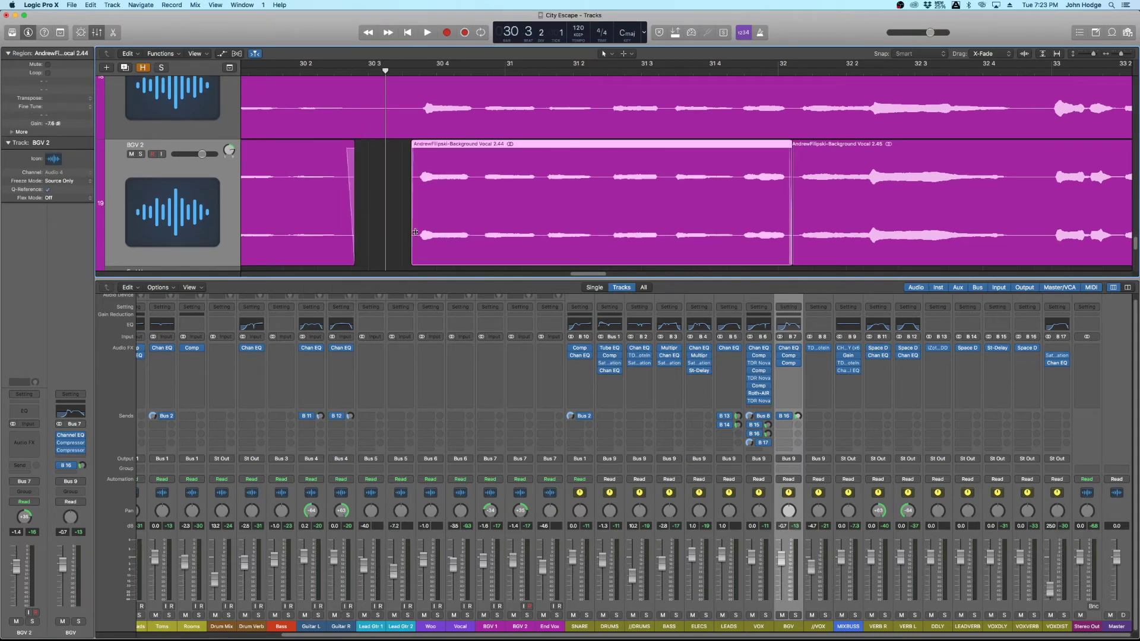
pyautogui.click(394, 225)
pyautogui.press('space')
pyautogui.scroll(3, 406, 171)
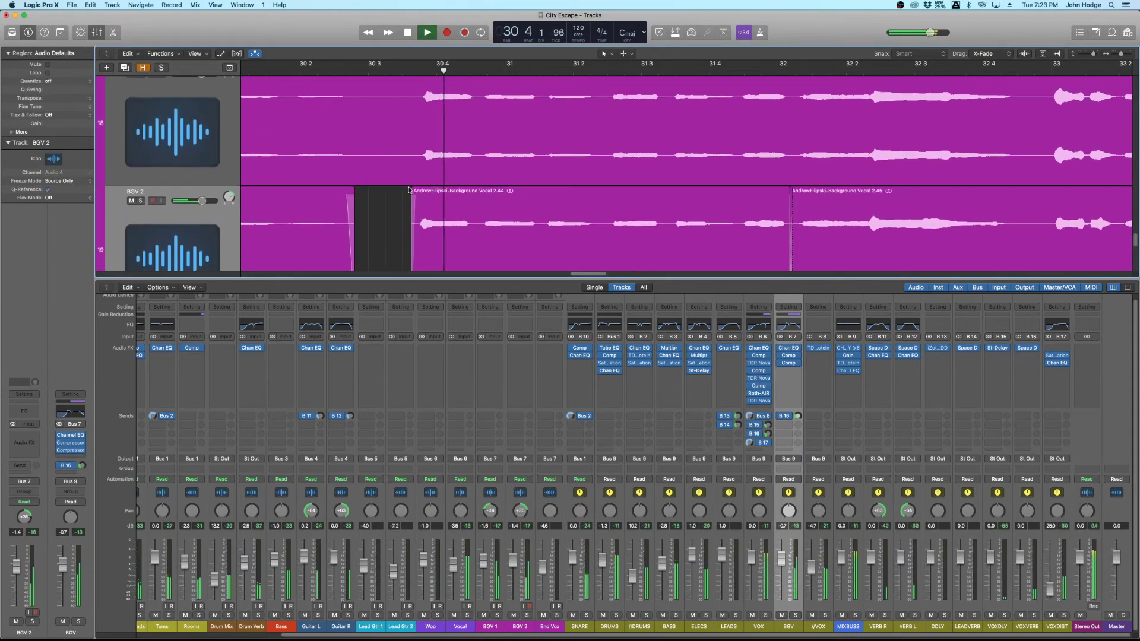
pyautogui.scroll(-1, 409, 174)
pyautogui.press('space')
pyautogui.scroll(2, 418, 179)
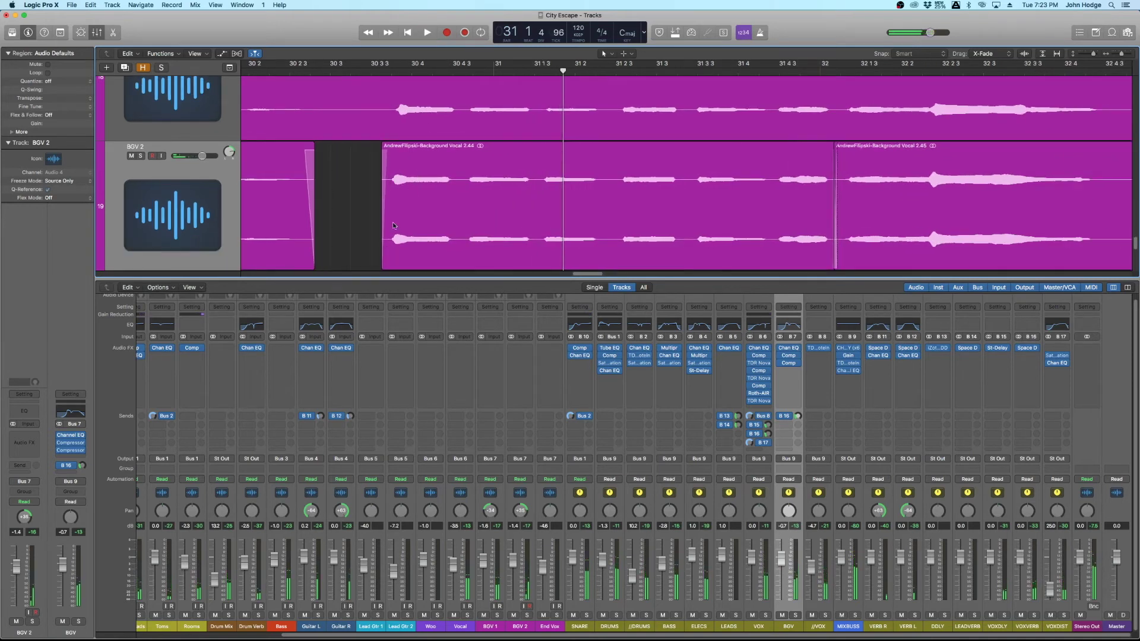
# Split off the first note of the BGV 2 phrase at 30 4, nudge it slightly later with a crossfade, and audition it
pyautogui.moveTo(360, 191); pyautogui.dragTo(432, 198)
pyautogui.click(427, 192)
pyautogui.click(483, 200)
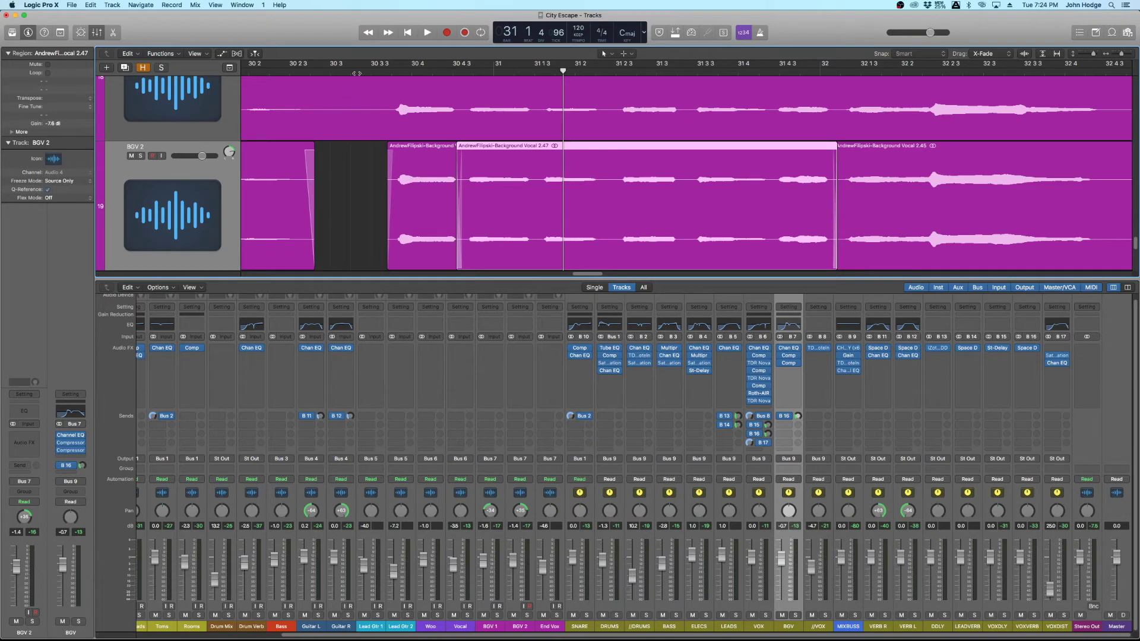
pyautogui.click(357, 73)
pyautogui.press('space')
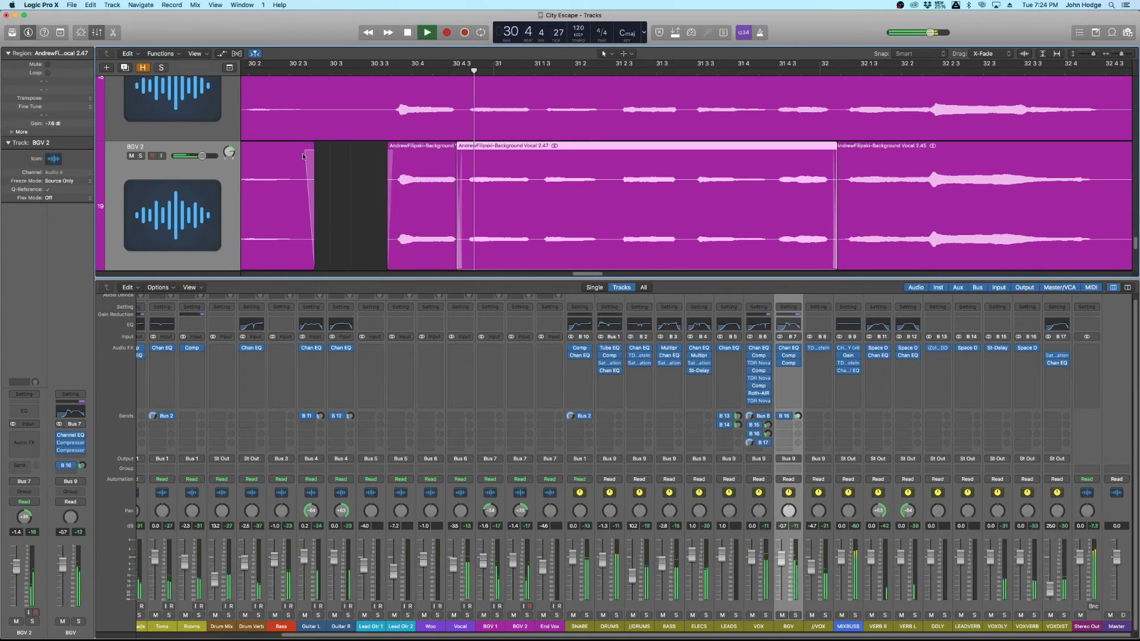
pyautogui.moveTo(398, 184); pyautogui.dragTo(472, 147)
pyautogui.click(404, 73)
pyautogui.press('space')
pyautogui.press('space')
pyautogui.press('super+Up')
# Compare the note onsets of the lead vocal, BGV 1 and BGV 2 around 30 4 at close zoom
pyautogui.press('super+Up')
pyautogui.scroll(5, 448, 172)
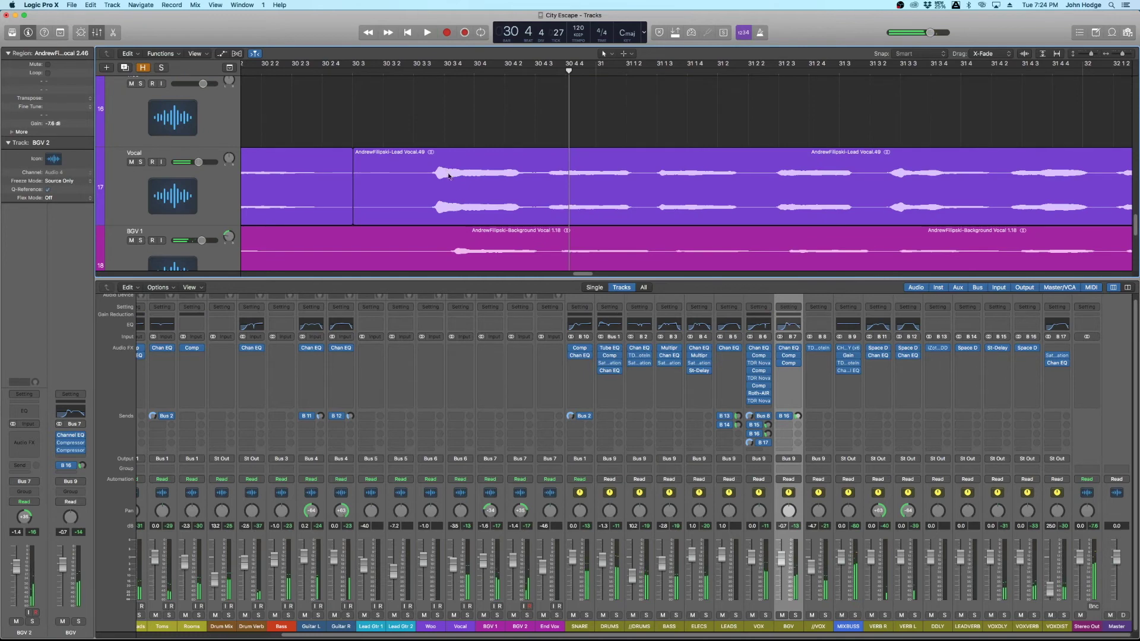
pyautogui.scroll(-5, 454, 173)
pyautogui.press('super+Right')
pyautogui.press('super+Down')
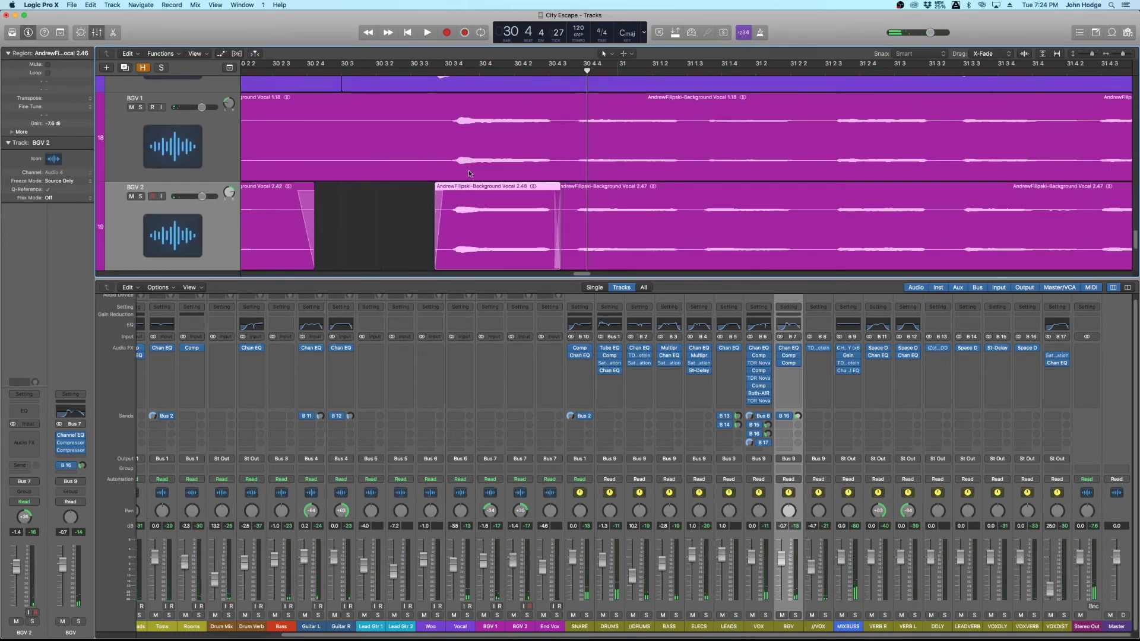
pyautogui.press('super+Left')
pyautogui.press('super+Left')
pyautogui.scroll(1, 469, 169)
pyautogui.press('super+Up')
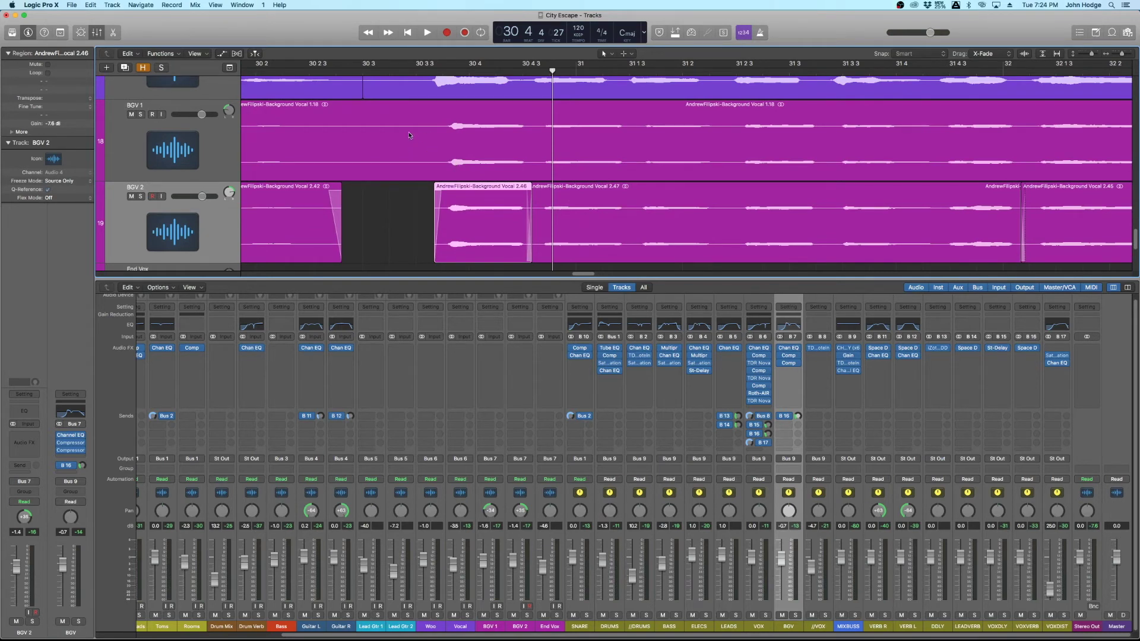
# Split out the BGV 1 and BGV 2 phrase from before 30 4 to bar 32, nudge it slightly earlier together, and audition it
pyautogui.moveTo(416, 129); pyautogui.dragTo(1021, 210)
pyautogui.moveTo(652, 152); pyautogui.dragTo(642, 152)
pyautogui.click(407, 71)
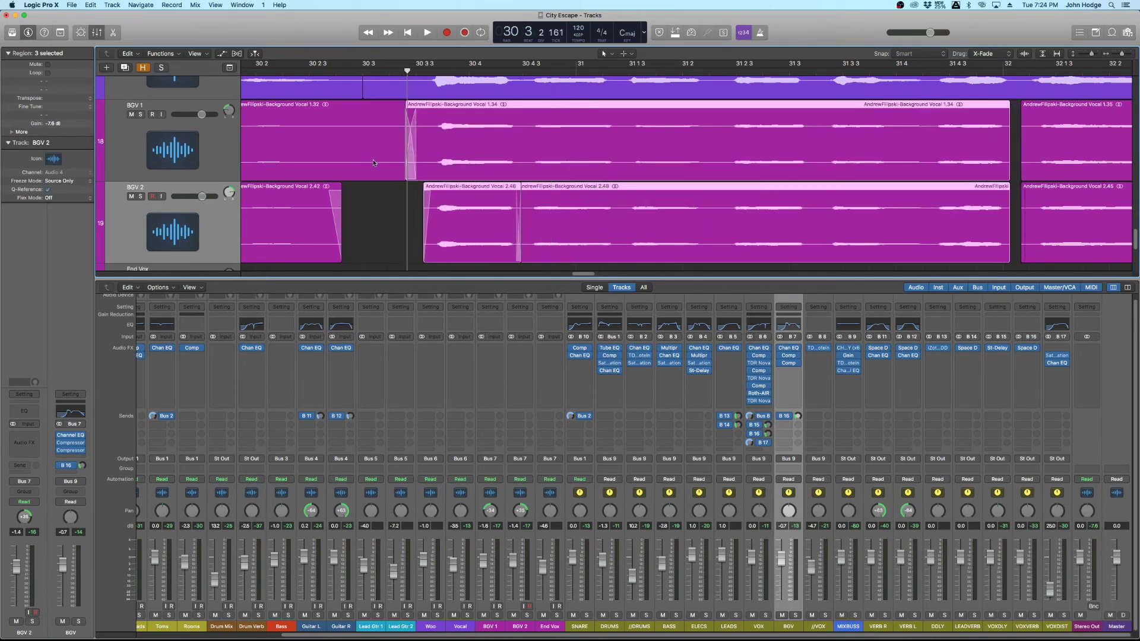
pyautogui.press('space')
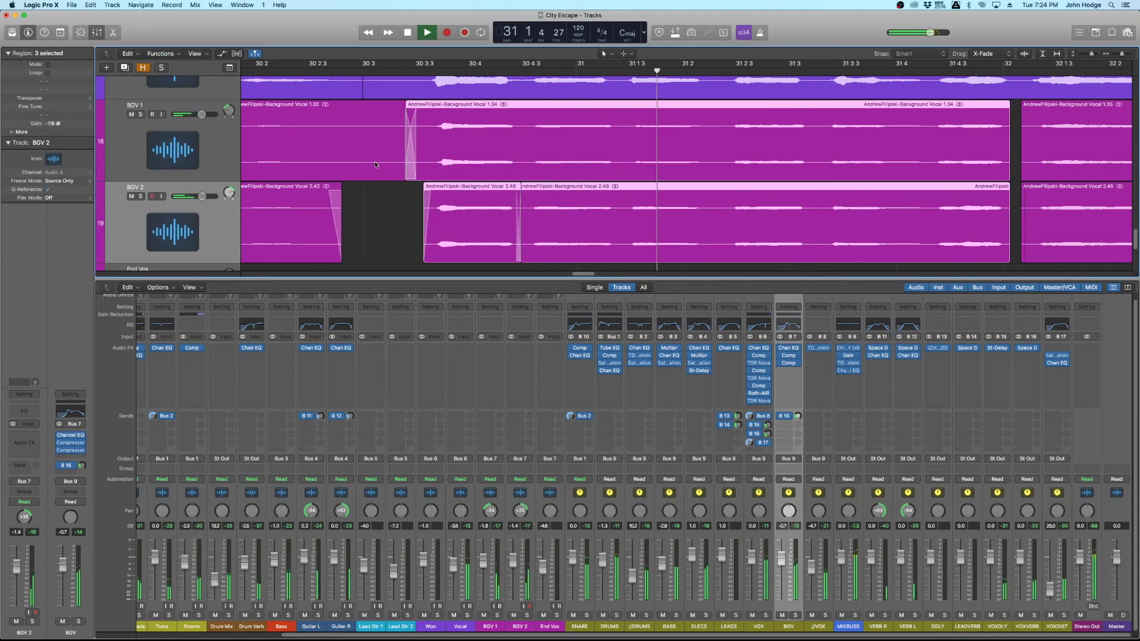
pyautogui.press('space')
# Split out the BGV 1 and BGV 2 note just before 31 4 3, nudge it slightly later, and fade the edges around the gap before it
pyautogui.hscroll(5, 772, 178)
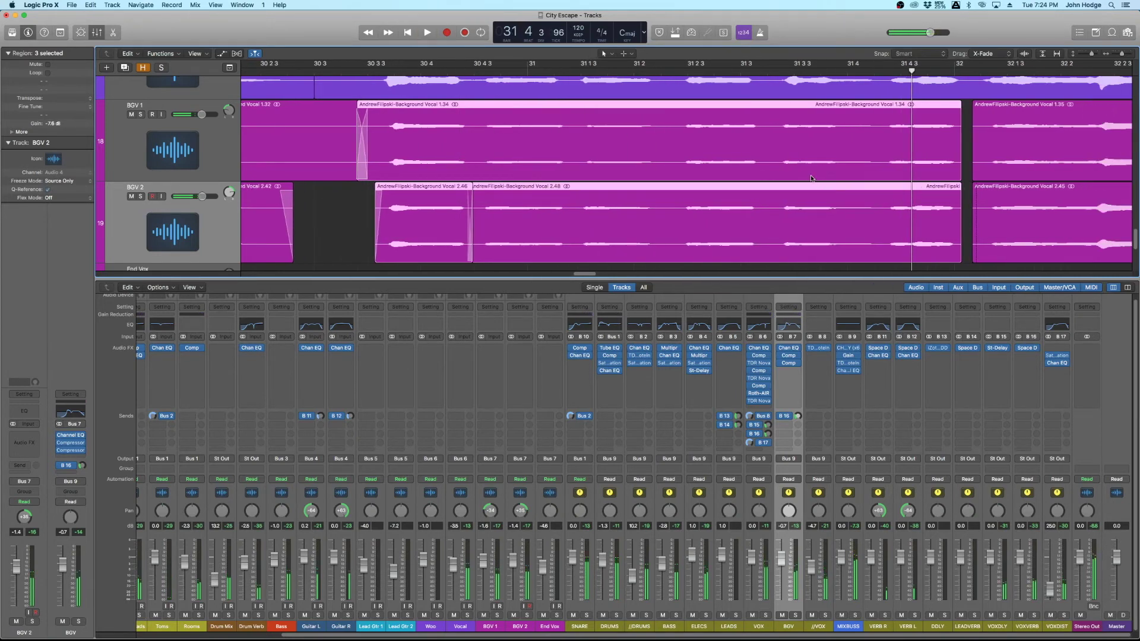
pyautogui.moveTo(727, 137); pyautogui.dragTo(804, 212)
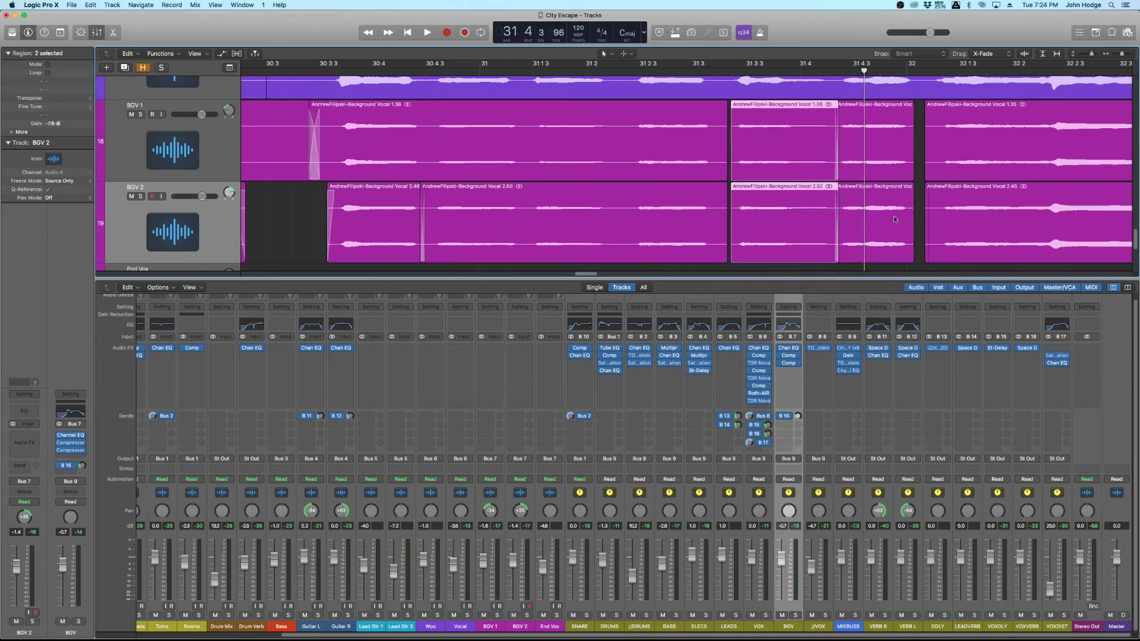
pyautogui.keyDown('shift'); pyautogui.click(719, 168); pyautogui.keyUp('shift')
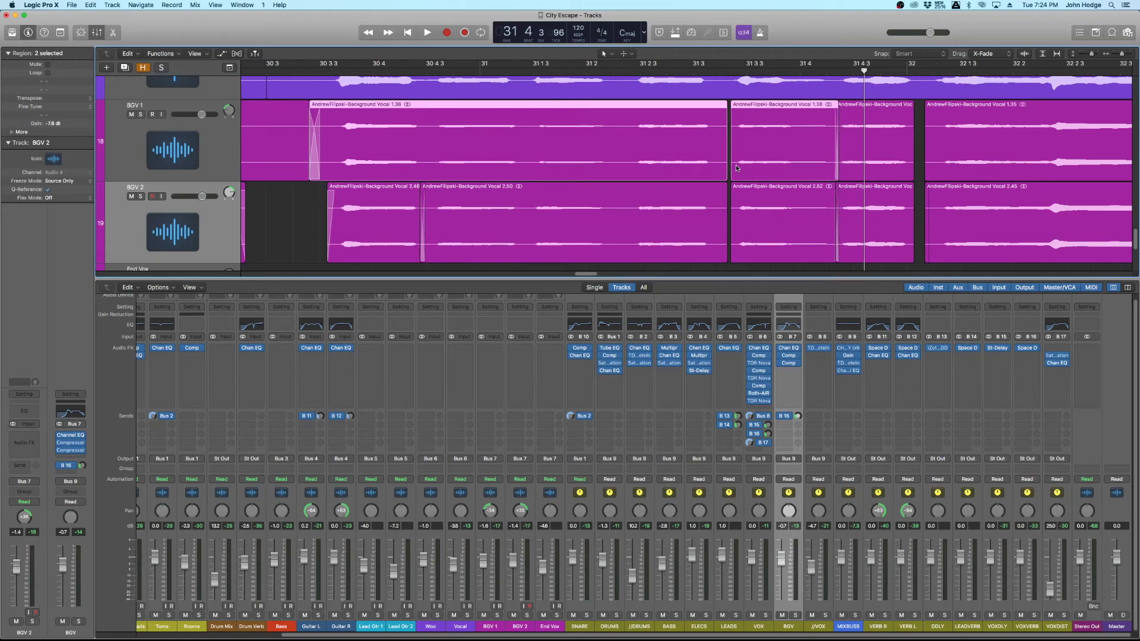
pyautogui.moveTo(733, 149); pyautogui.dragTo(734, 149)
pyautogui.click(833, 160)
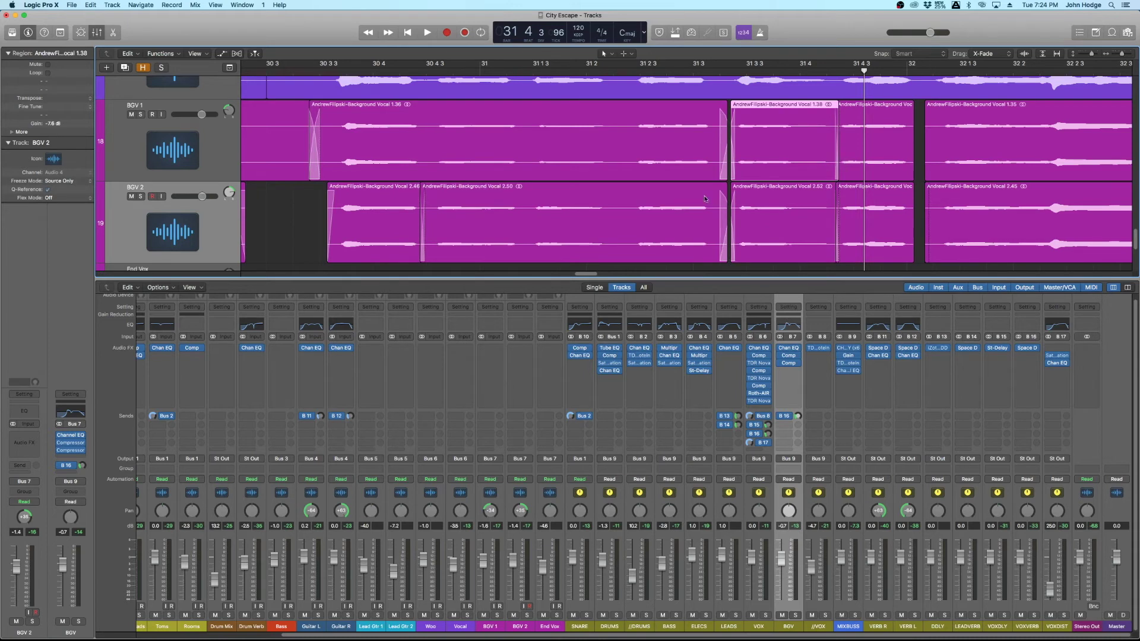
# Delete the empty stretch of BGV 1 between about 30 2 3 and 30 3 3, ahead of the phrase
pyautogui.click(291, 72)
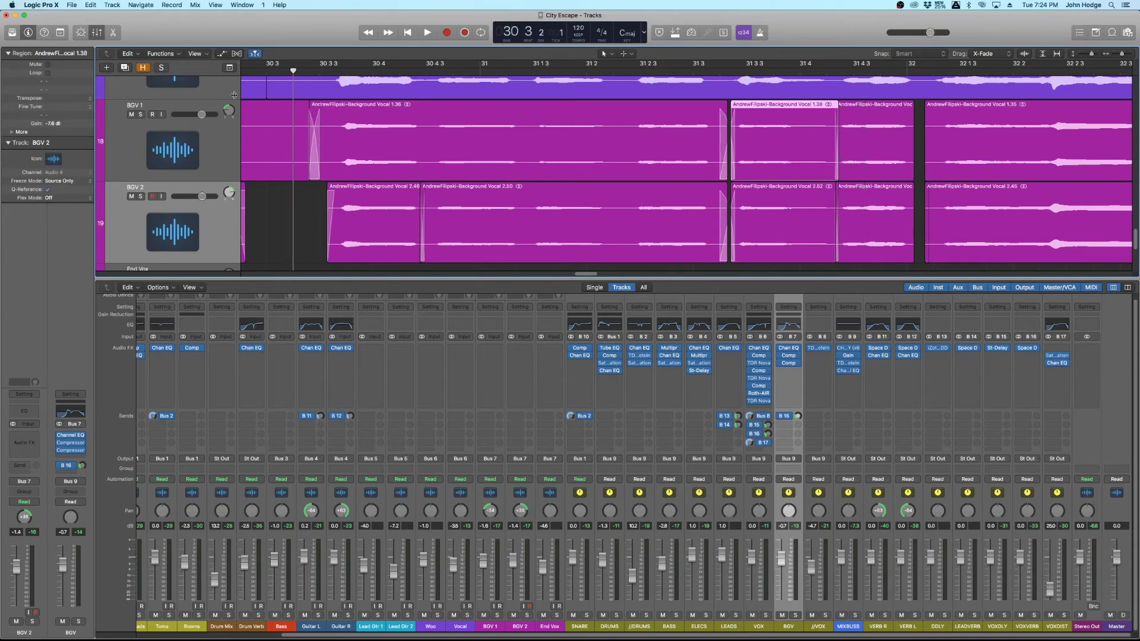
pyautogui.hscroll(-6, 303, 167)
pyautogui.click(409, 144)
pyautogui.moveTo(411, 144); pyautogui.dragTo(494, 159)
pyautogui.press('Delete')
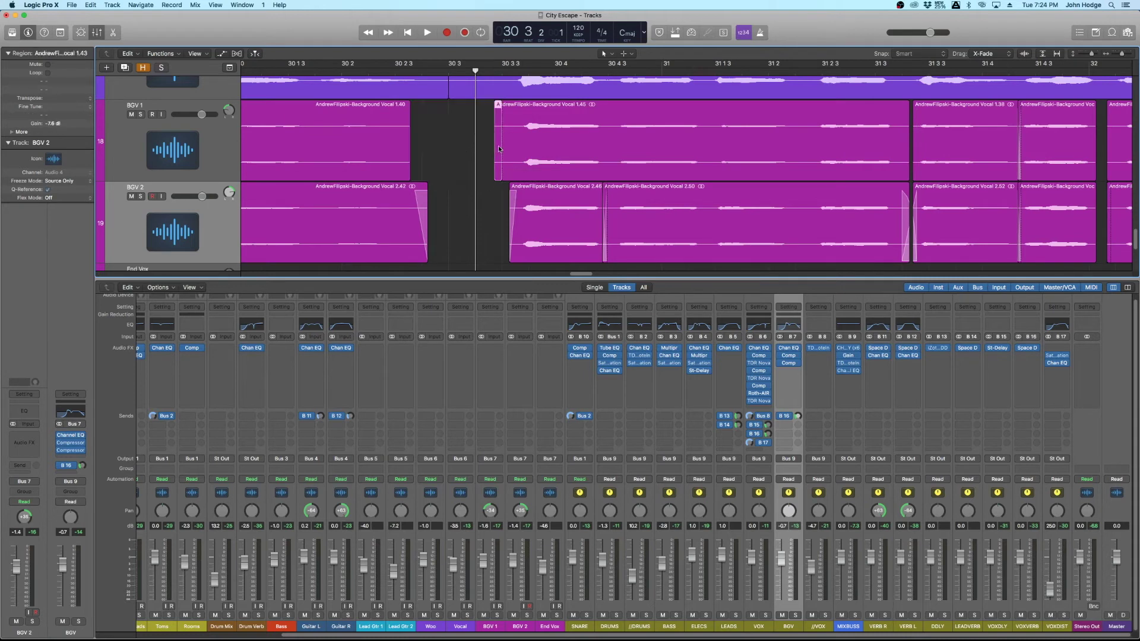
# Trim the start of the BGV 1 phrase to match BGV 2 at about 30 3 3 and fade both edges of the gap
pyautogui.click(522, 158)
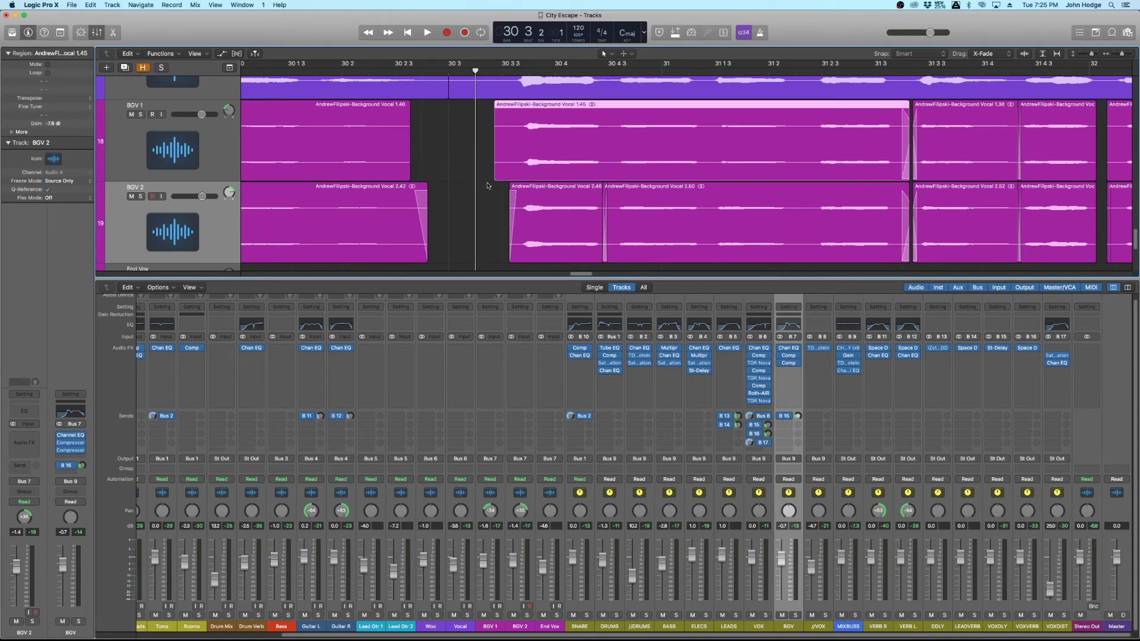
pyautogui.moveTo(495, 176); pyautogui.dragTo(508, 176)
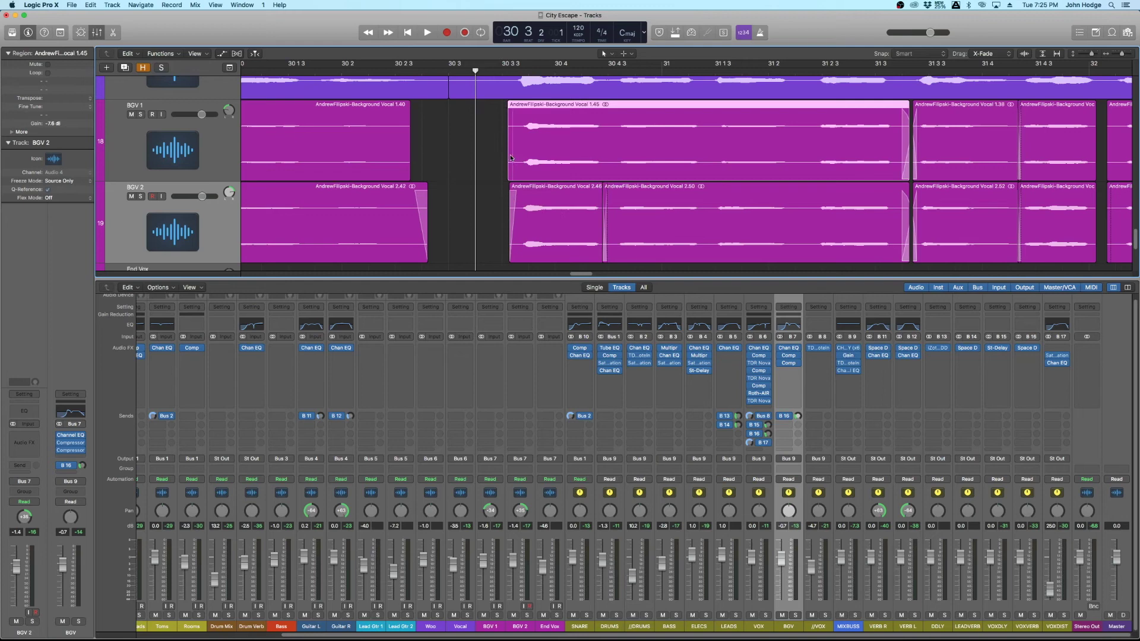
pyautogui.click(469, 159)
pyautogui.click(391, 153)
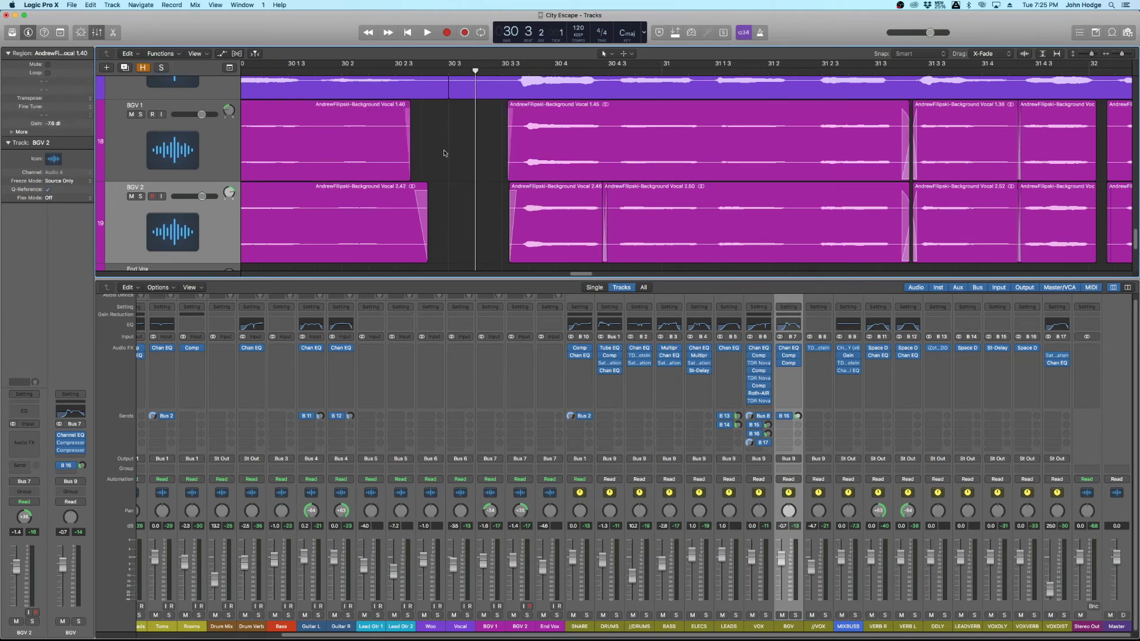
# Compare the edited BGV 1 and BGV 2 phrase with the lead vocal and audition it from 30 3
pyautogui.hscroll(3, 454, 149)
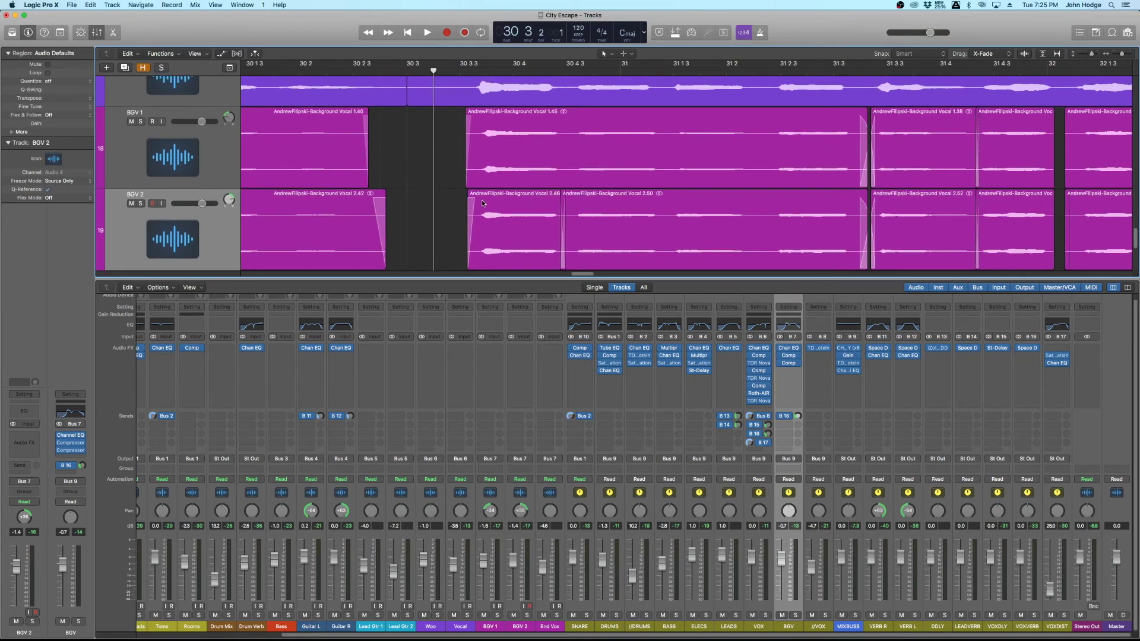
pyautogui.press('super+Up')
pyautogui.press('super+Left')
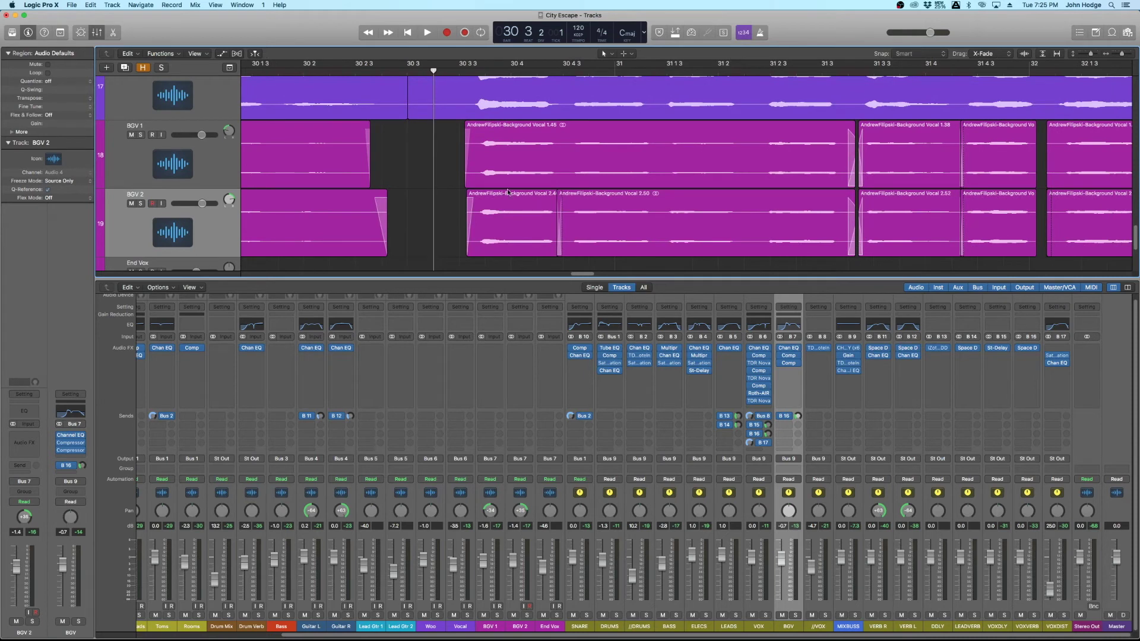
pyautogui.hscroll(1, 508, 128)
pyautogui.hscroll(5, 569, 125)
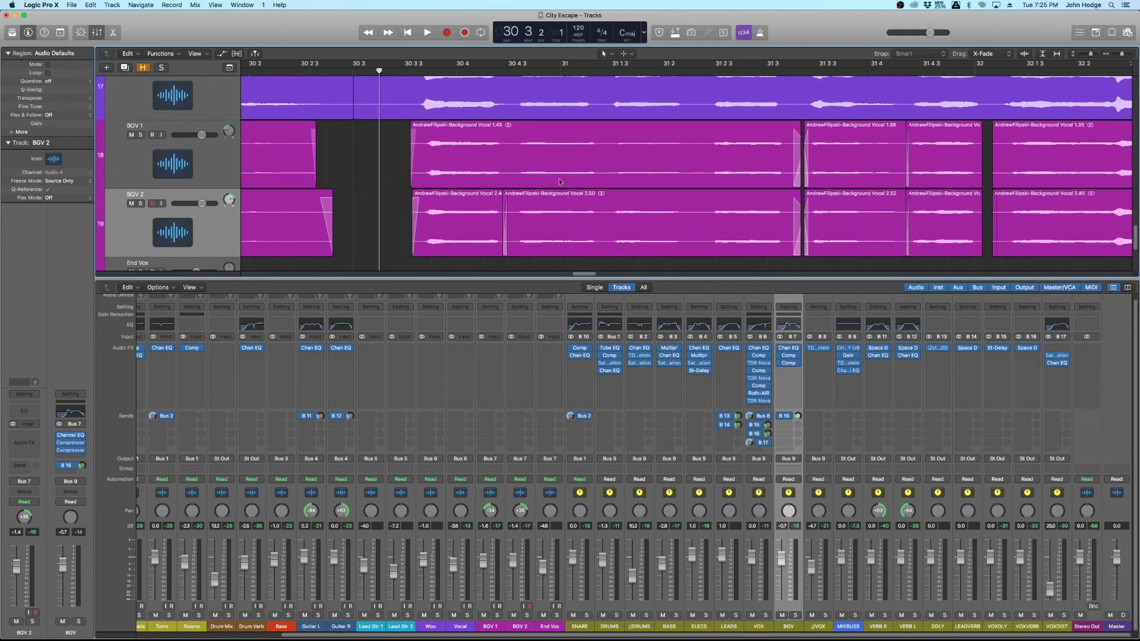
pyautogui.press('space')
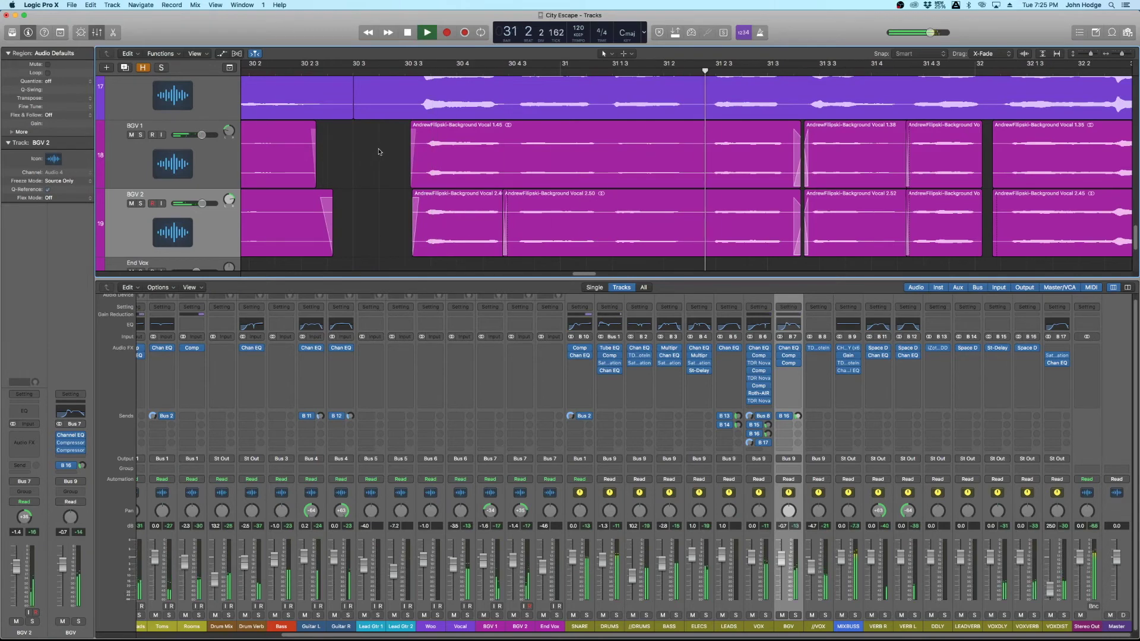
# Delete the silent stretch between about 33 4 and 34 4 on both BGV 1 and BGV 2
pyautogui.press('super+Up')
pyautogui.press('super+Left')
pyautogui.press('super+Left')
pyautogui.press('super+Left')
pyautogui.hscroll(5, 442, 151)
pyautogui.hscroll(8, 442, 151)
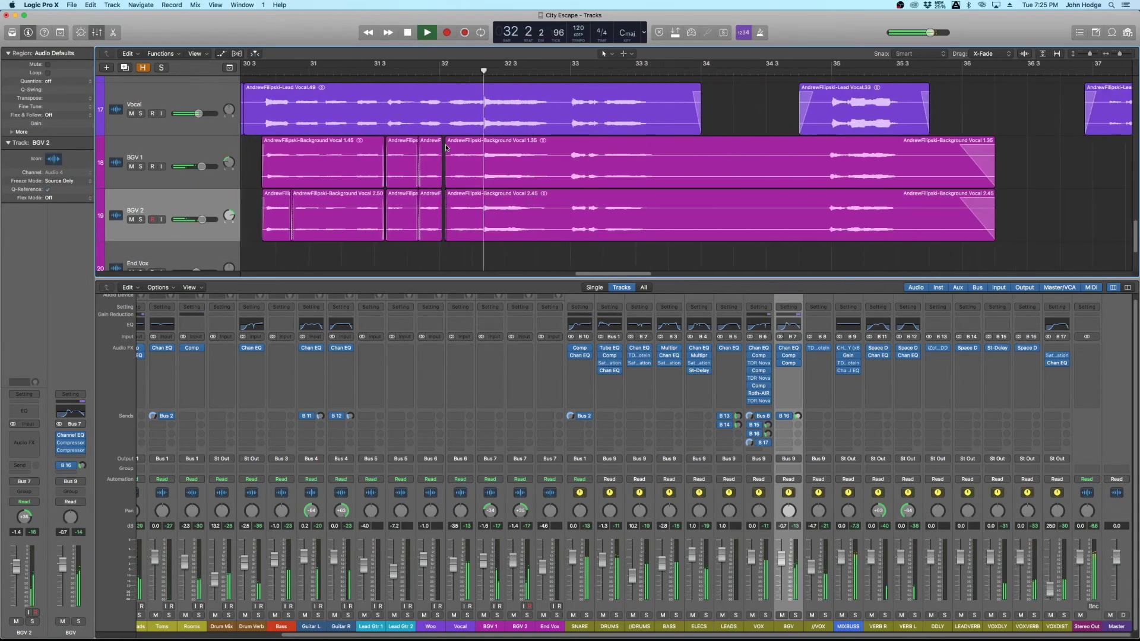
pyautogui.moveTo(570, 162); pyautogui.dragTo(697, 224)
pyautogui.press('Delete')
# Add short fade-outs to the ends of the BGV 1 and BGV 2 regions at about 33 4
pyautogui.moveTo(606, 168); pyautogui.dragTo(592, 204)
pyautogui.press('z')
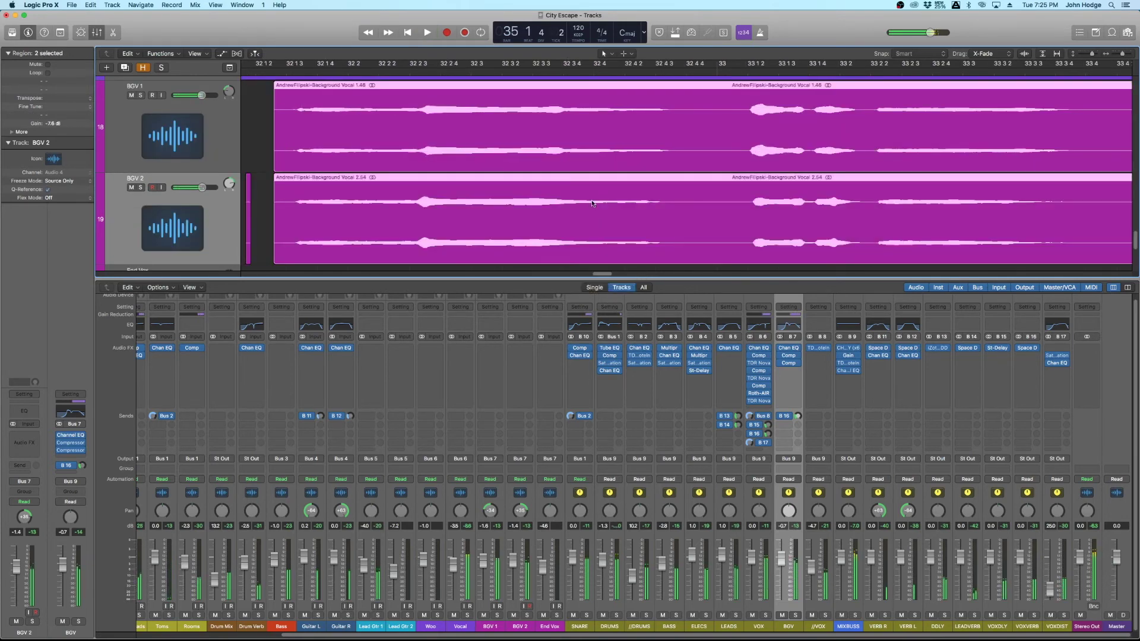
pyautogui.press('z')
pyautogui.press('super+z')
pyautogui.press('z')
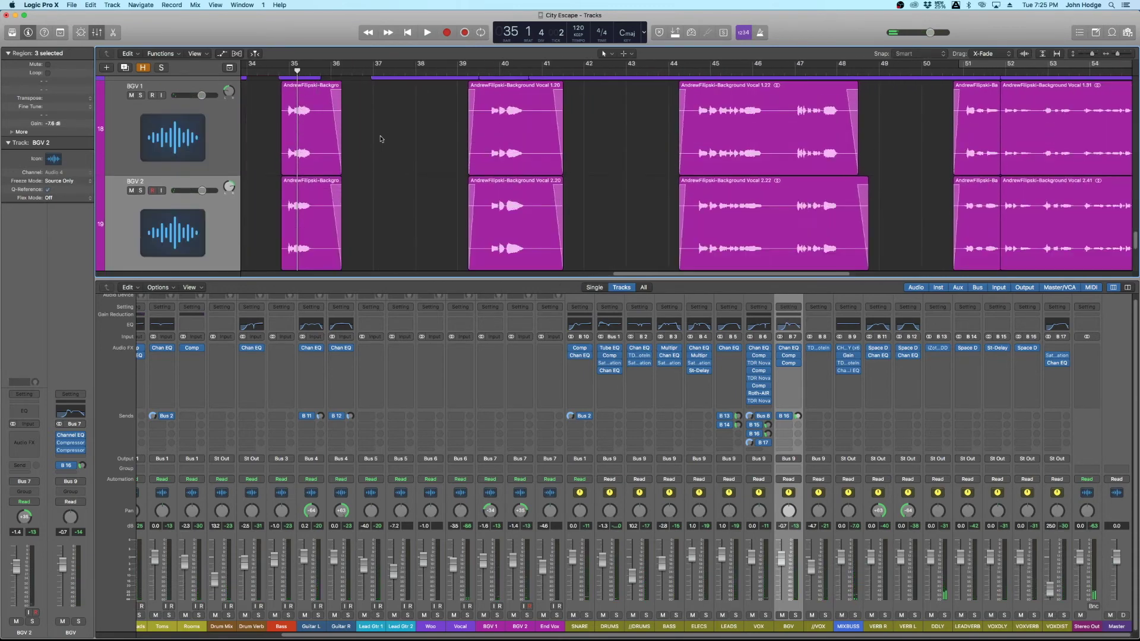
pyautogui.hscroll(-5, 433, 168)
pyautogui.click(760, 162)
pyautogui.moveTo(751, 129); pyautogui.dragTo(683, 228)
# Trim the starts of the BGV 1 and BGV 2 regions to just before bar 35 and fade them in
pyautogui.click(850, 169)
pyautogui.keyDown('shift'); pyautogui.click(851, 202); pyautogui.keyUp('shift')
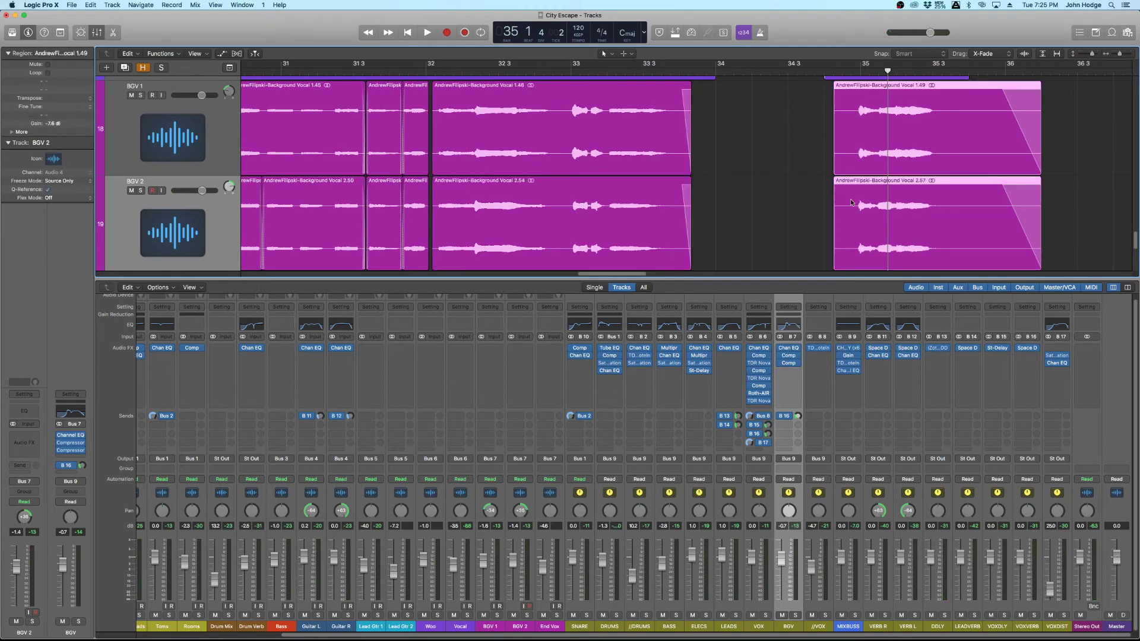
pyautogui.moveTo(835, 265); pyautogui.dragTo(852, 260)
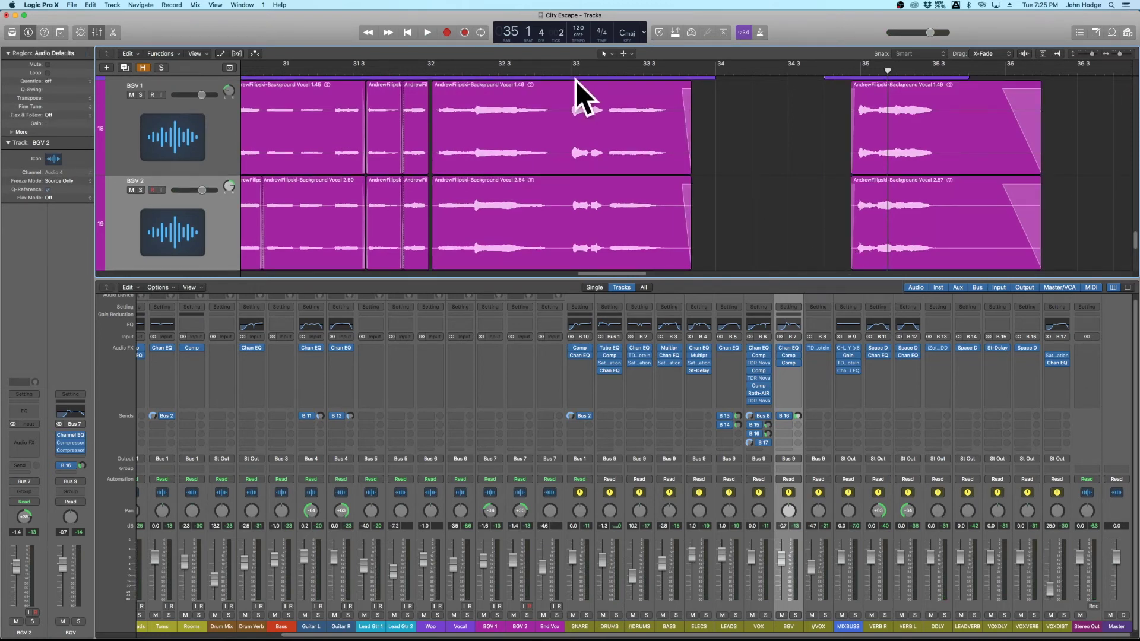
# Select the BGV 1 and BGV 2 regions on both sides of the gap at bar 32 and audition the passage from bar 33
pyautogui.click(426, 124)
pyautogui.keyDown('shift'); pyautogui.click(440, 128); pyautogui.keyUp('shift')
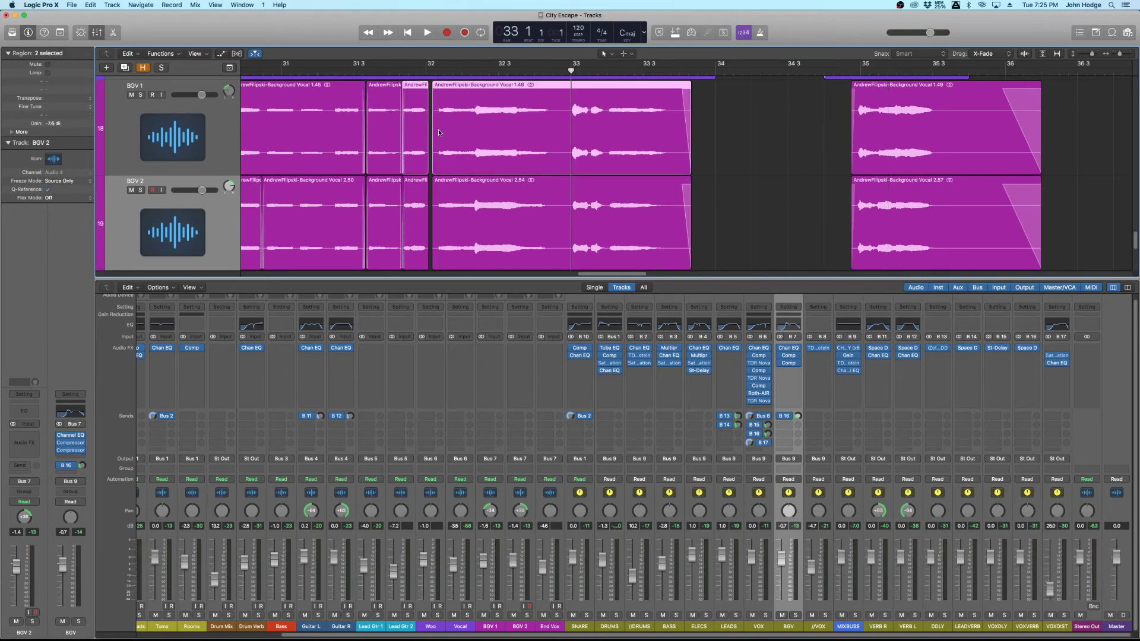
pyautogui.keyDown('shift'); pyautogui.click(437, 208); pyautogui.keyUp('shift')
pyautogui.keyDown('shift'); pyautogui.click(424, 209); pyautogui.keyUp('shift')
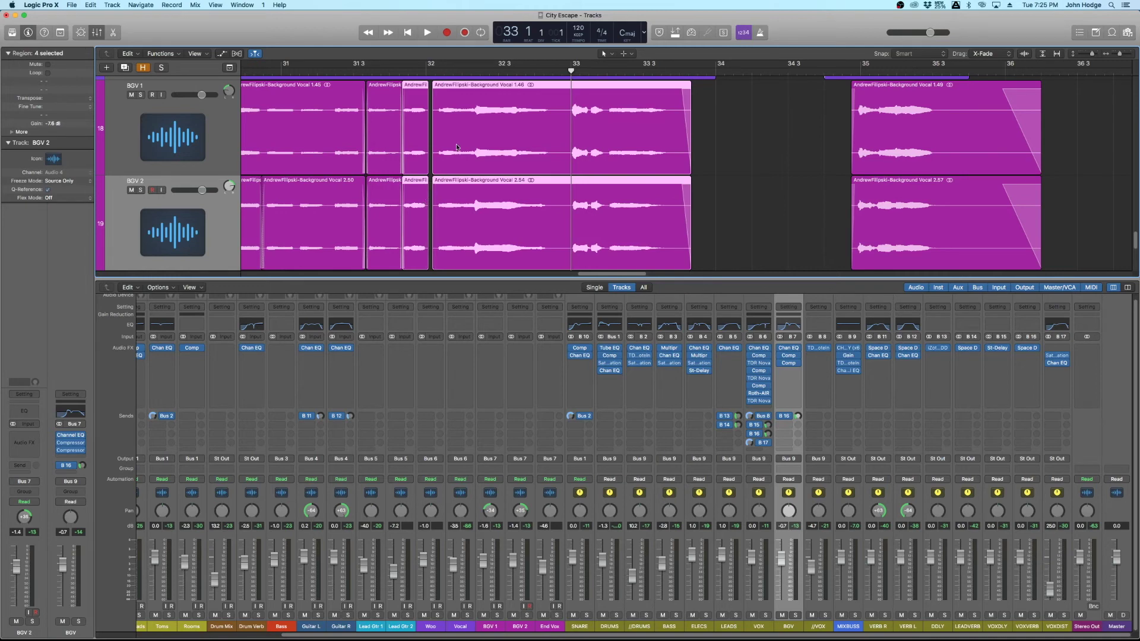
pyautogui.click(772, 182)
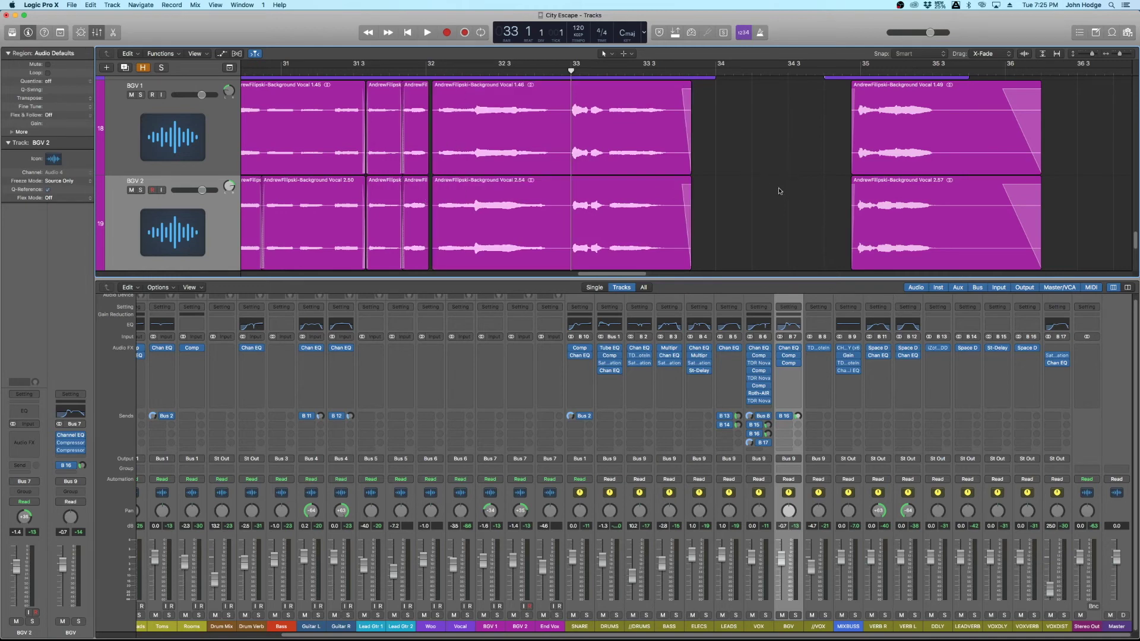
pyautogui.press('space')
pyautogui.keyDown('ctrl'); pyautogui.keyDown('alt'); pyautogui.click(779, 188); pyautogui.keyUp('alt'); pyautogui.keyUp('ctrl')
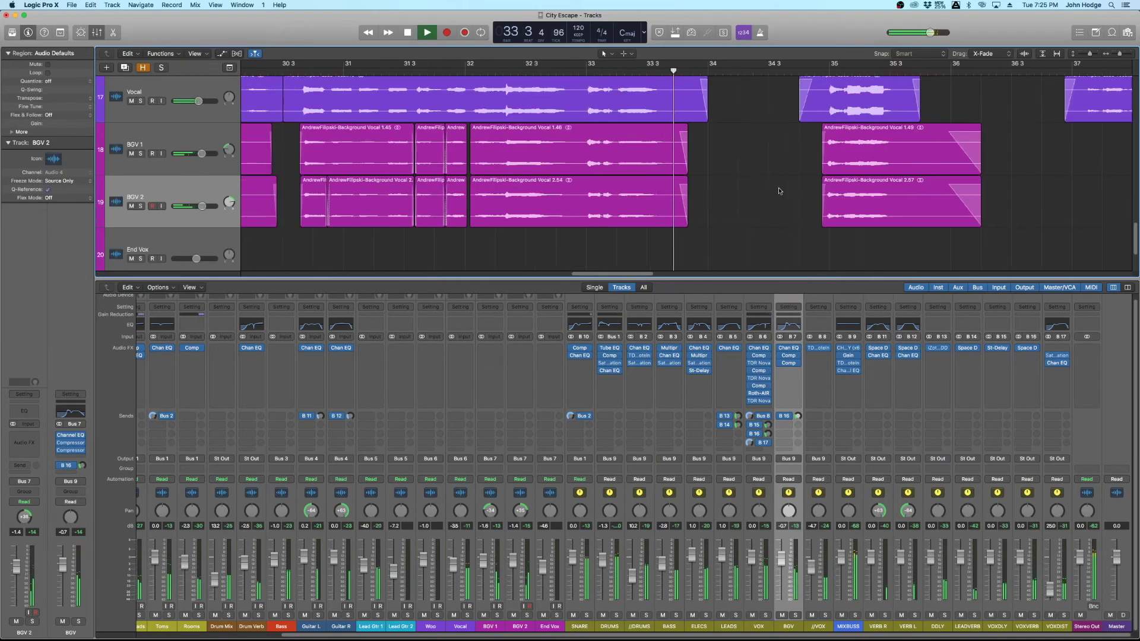
pyautogui.press('space')
pyautogui.keyDown('ctrl'); pyautogui.keyDown('alt'); pyautogui.click(736, 172); pyautogui.keyUp('alt'); pyautogui.keyUp('ctrl')
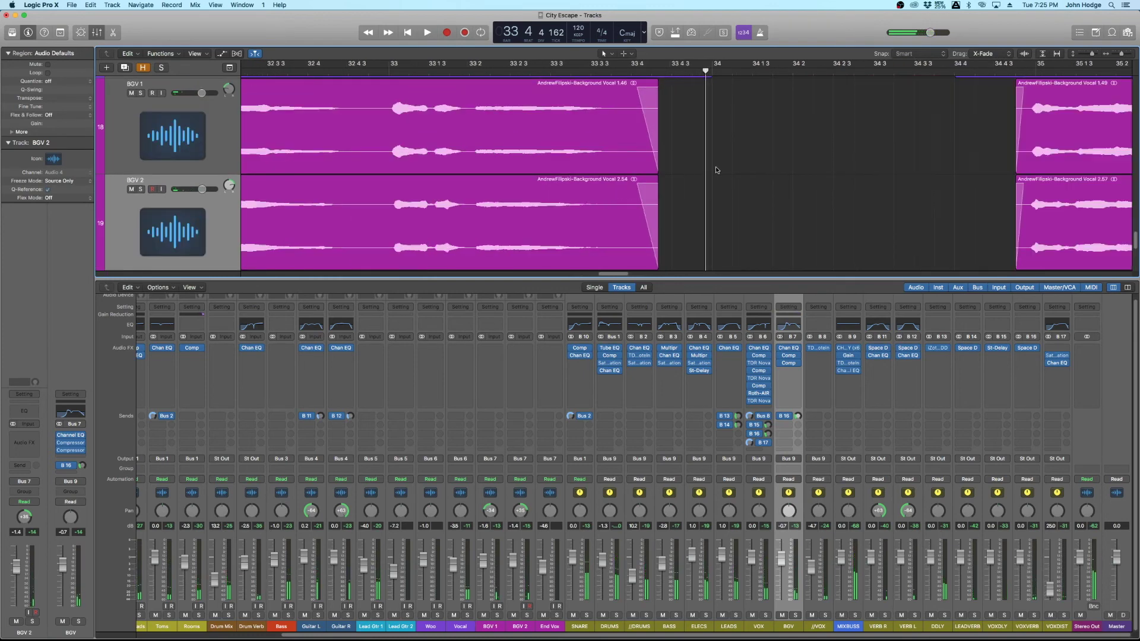
# Solo BGV 1 and the lead vocal and compare their timing from bar 33
pyautogui.scroll(1, 716, 170)
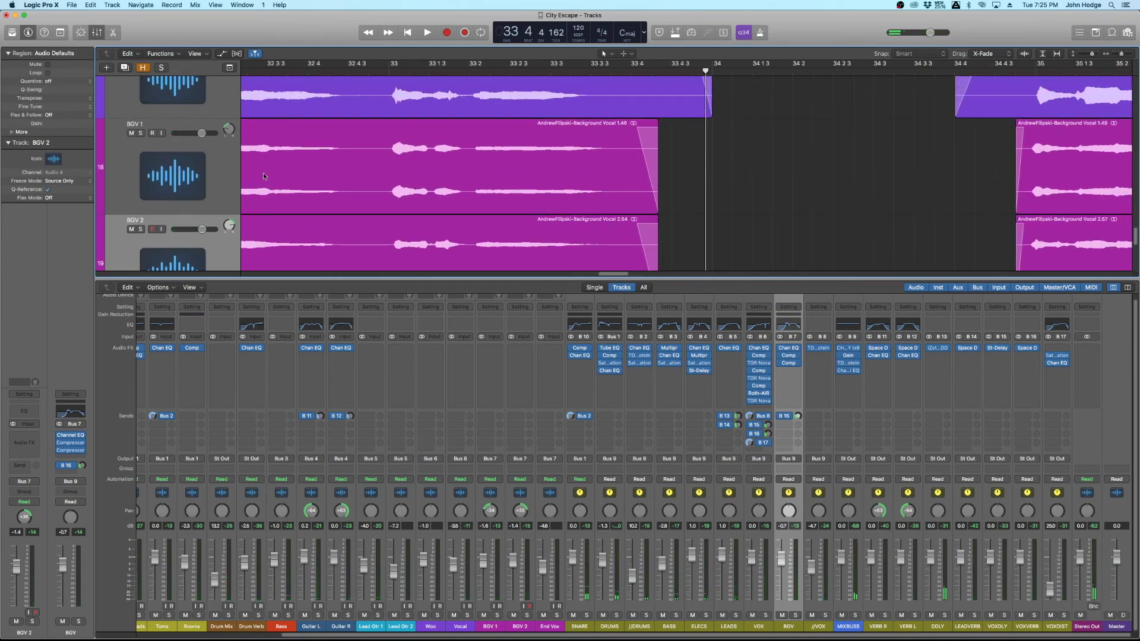
pyautogui.click(141, 133)
pyautogui.click(383, 75)
pyautogui.press('space')
pyautogui.scroll(3, 194, 158)
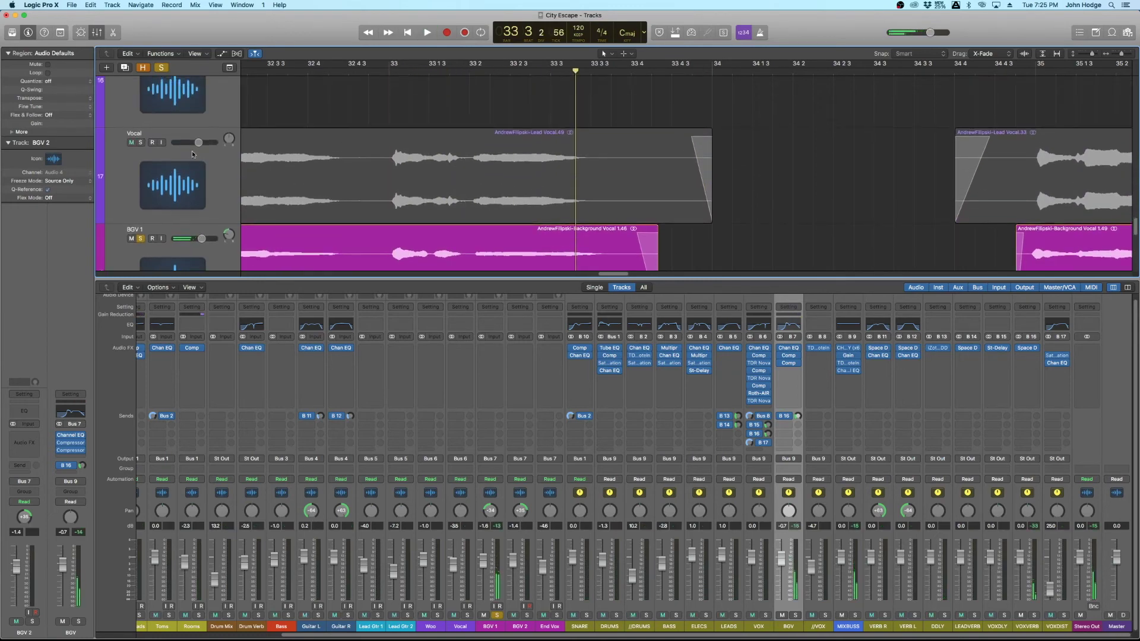
pyautogui.click(141, 143)
pyautogui.click(387, 69)
pyautogui.press('space')
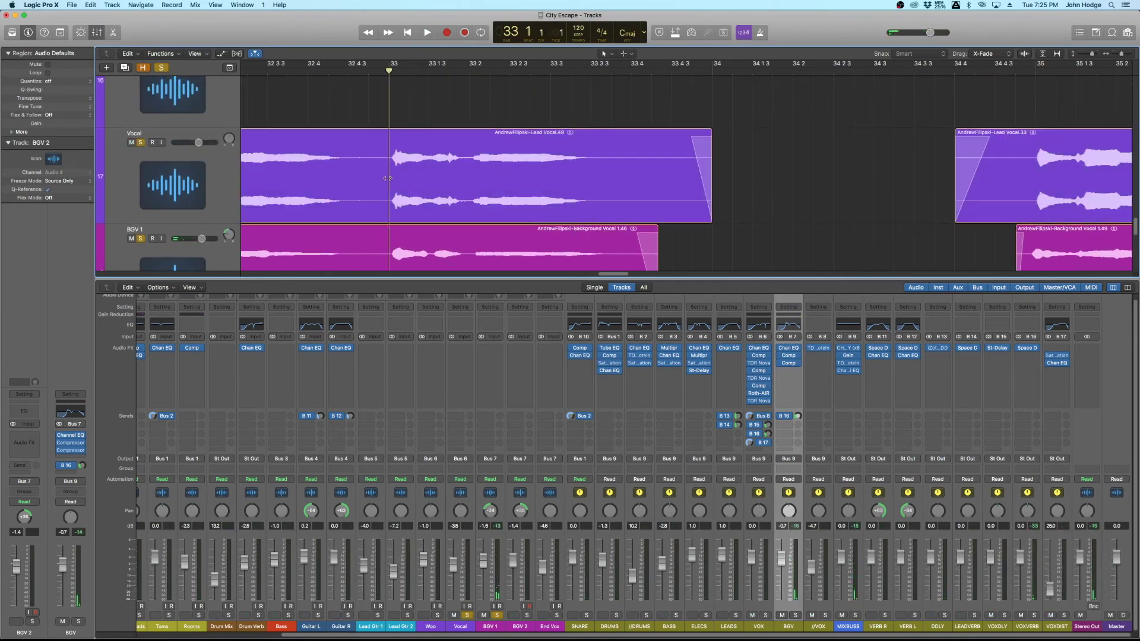
pyautogui.scroll(-3, 493, 169)
pyautogui.press('space')
# Split BGV 1 just before 33 2, shorten its last note to about 33 3 3 with a longer fade-out, and audition it unsoloed
pyautogui.click(641, 178)
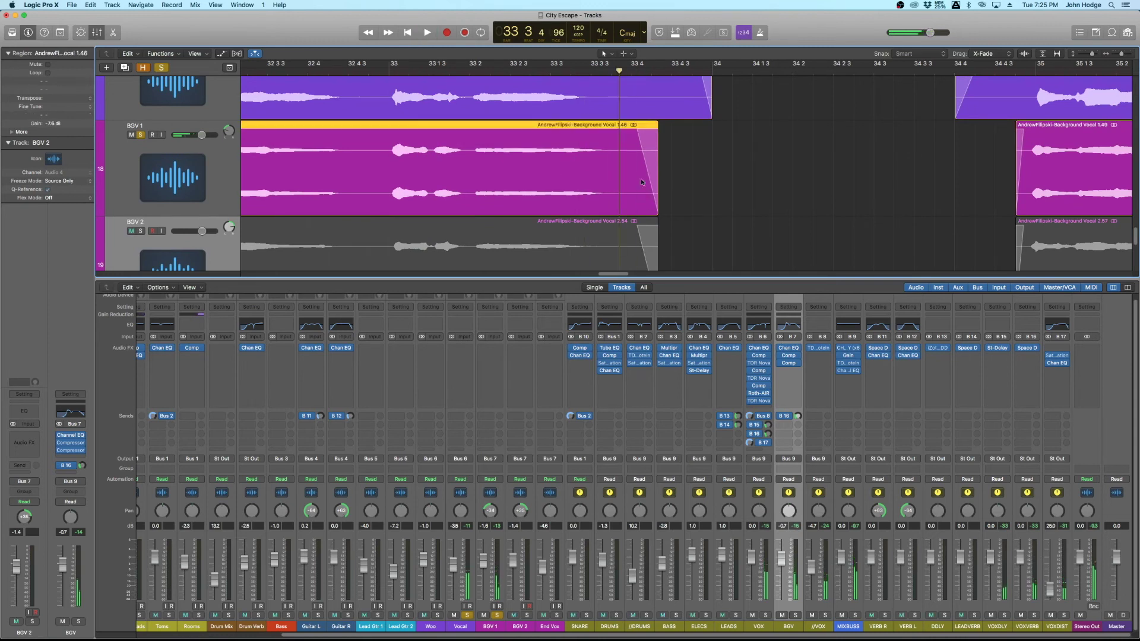
pyautogui.click(468, 160)
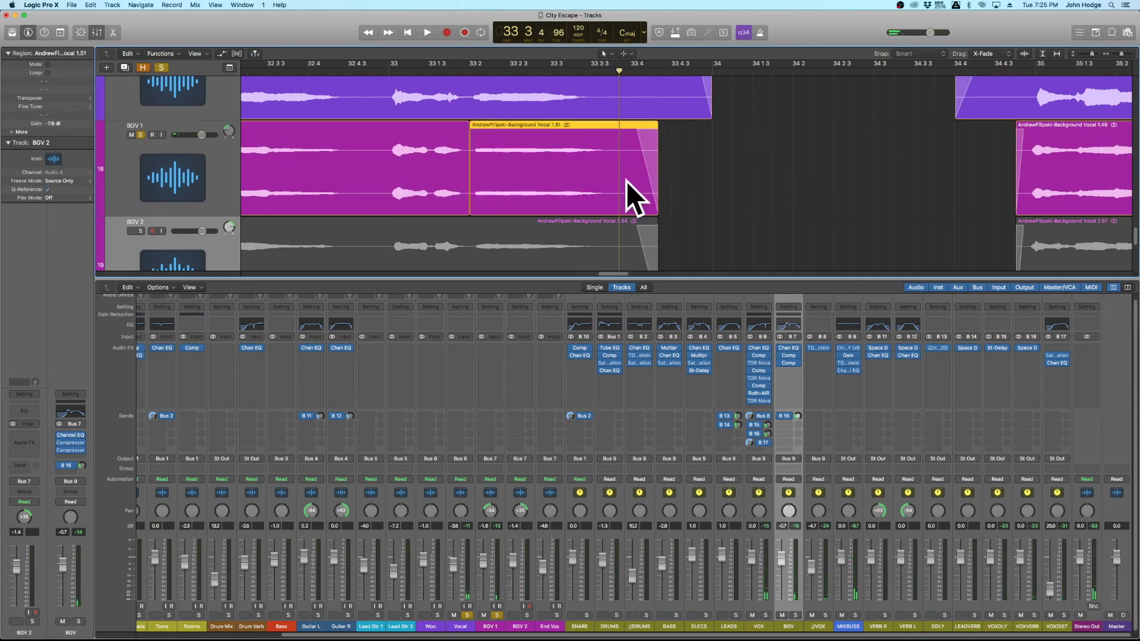
pyautogui.moveTo(633, 212); pyautogui.dragTo(574, 214)
pyautogui.moveTo(555, 137); pyautogui.dragTo(630, 153)
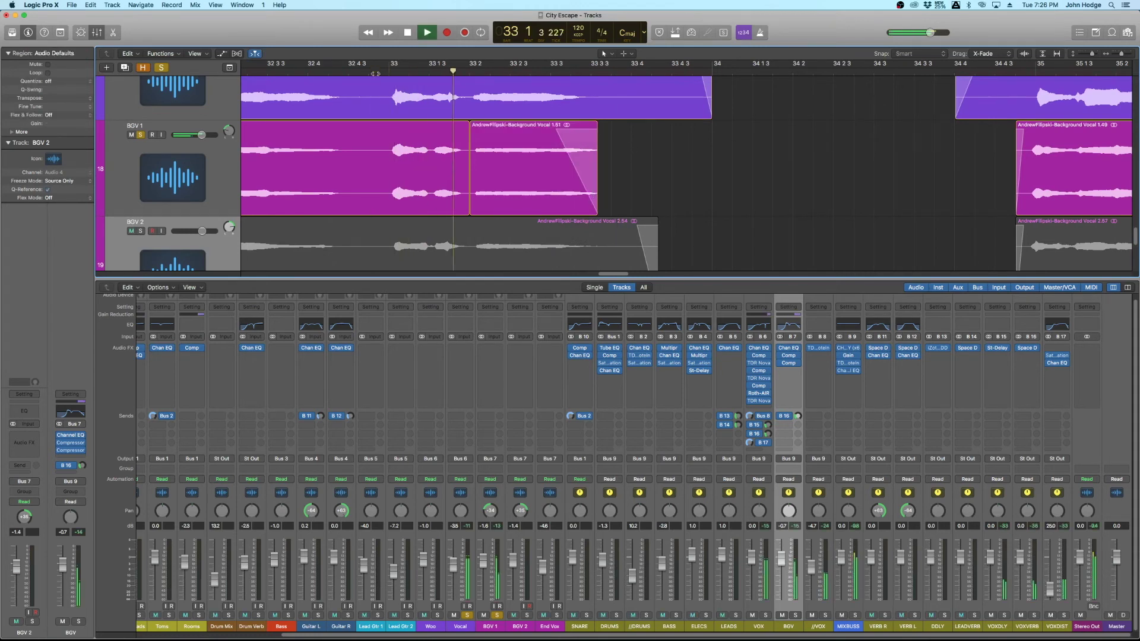
pyautogui.click(163, 68)
pyautogui.press('space')
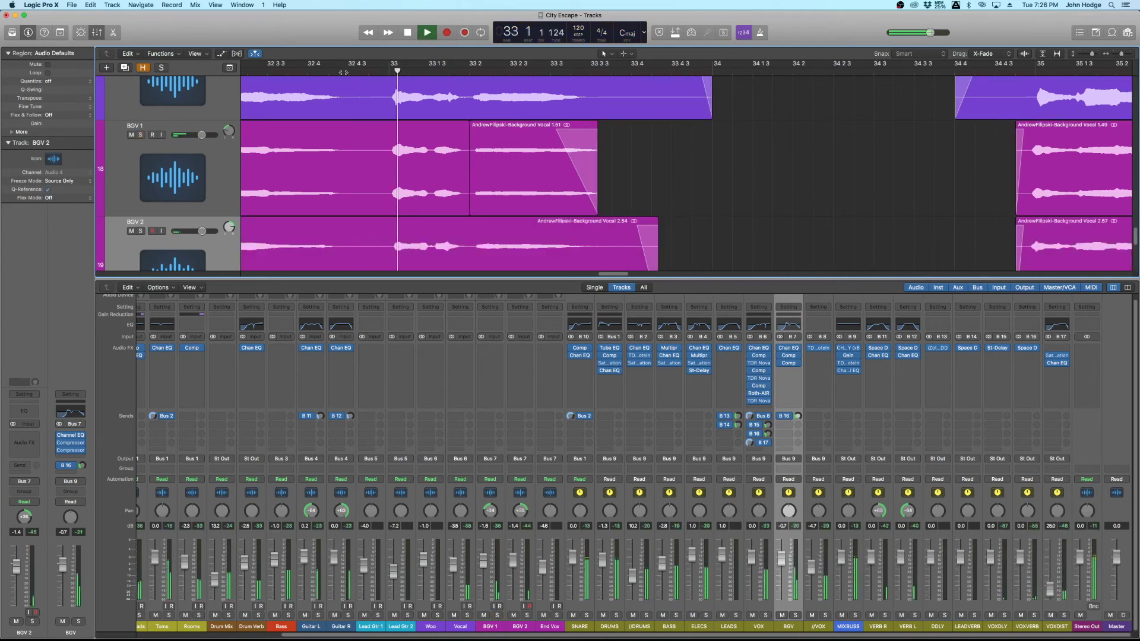
# Shorten the end of the BGV 2 phrase to about 33 3 3 to match BGV 1 and audition both endings
pyautogui.scroll(-4, 373, 92)
pyautogui.press('space')
pyautogui.click(611, 168)
pyautogui.moveTo(657, 201); pyautogui.dragTo(601, 201)
pyautogui.scroll(4, 363, 95)
pyautogui.press('space')
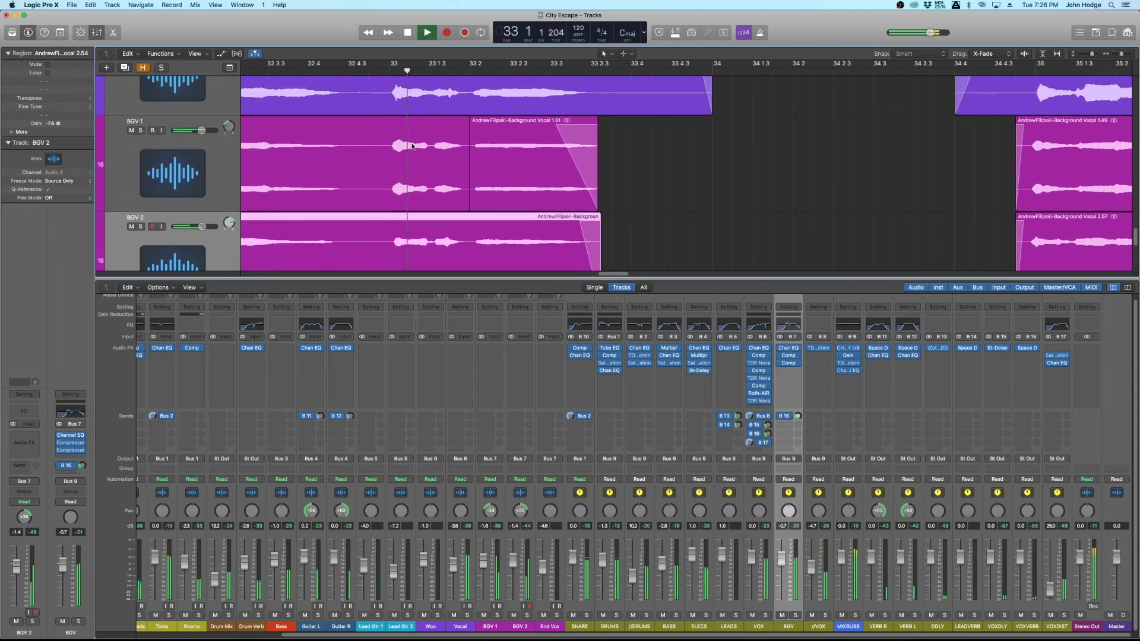
pyautogui.scroll(-5, 416, 143)
pyautogui.press('space')
pyautogui.scroll(5, 574, 197)
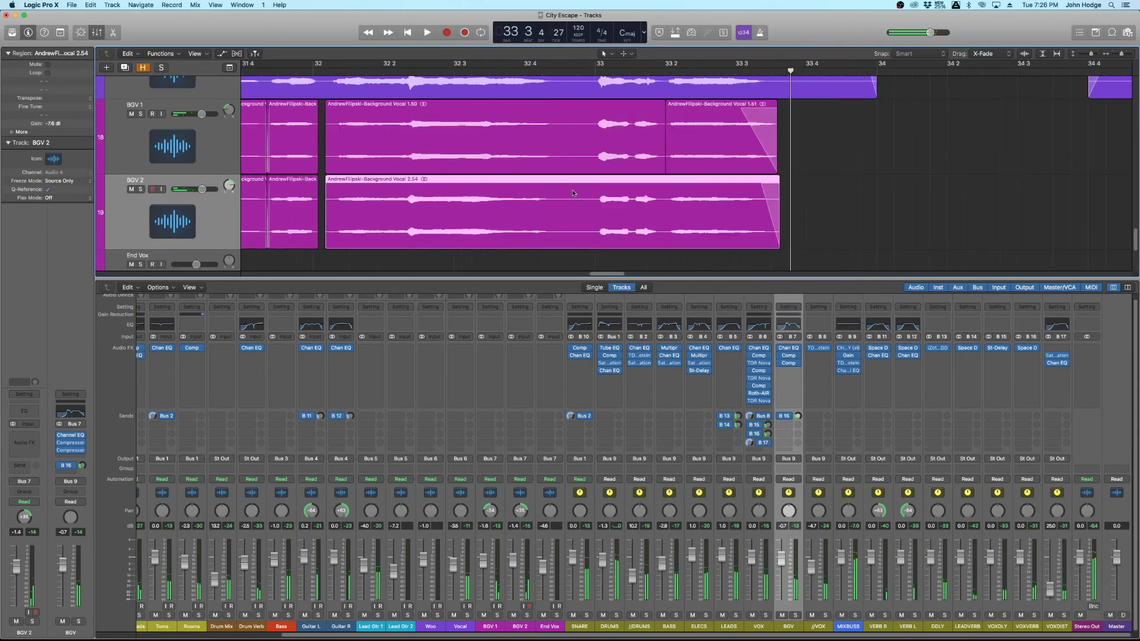
pyautogui.scroll(-1, 574, 193)
pyautogui.hscroll(-2, 573, 191)
pyautogui.scroll(-5, 575, 192)
pyautogui.hscroll(2, 574, 191)
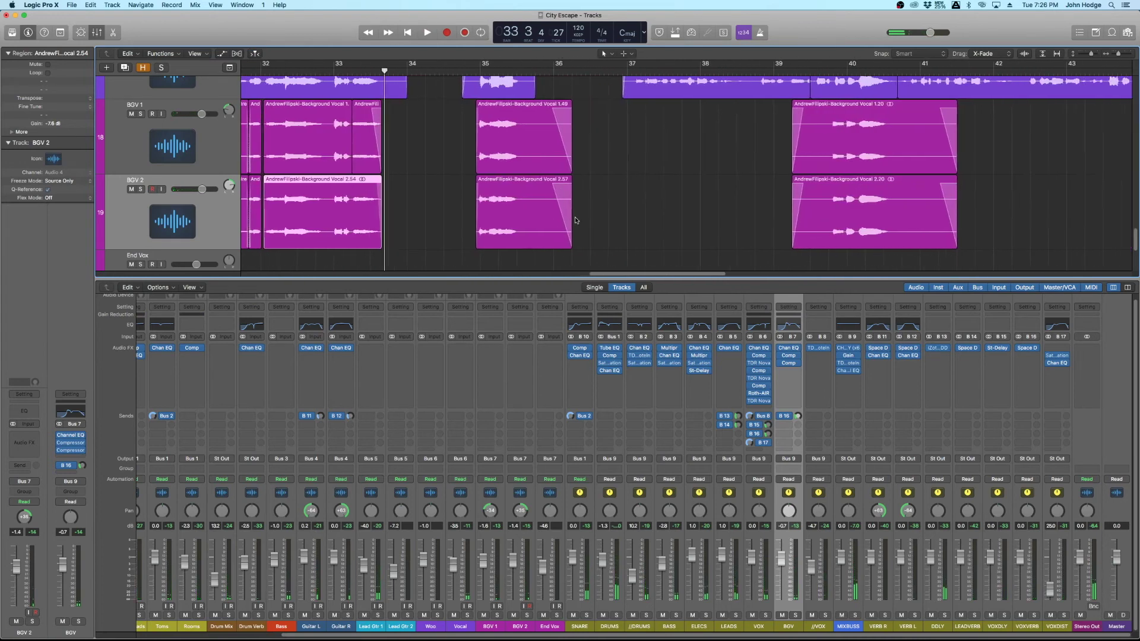
# Look over the background vocal regions from bar 34 through to the end of the song
pyautogui.scroll(1, 588, 217)
pyautogui.hscroll(2, 653, 211)
pyautogui.hscroll(4, 701, 210)
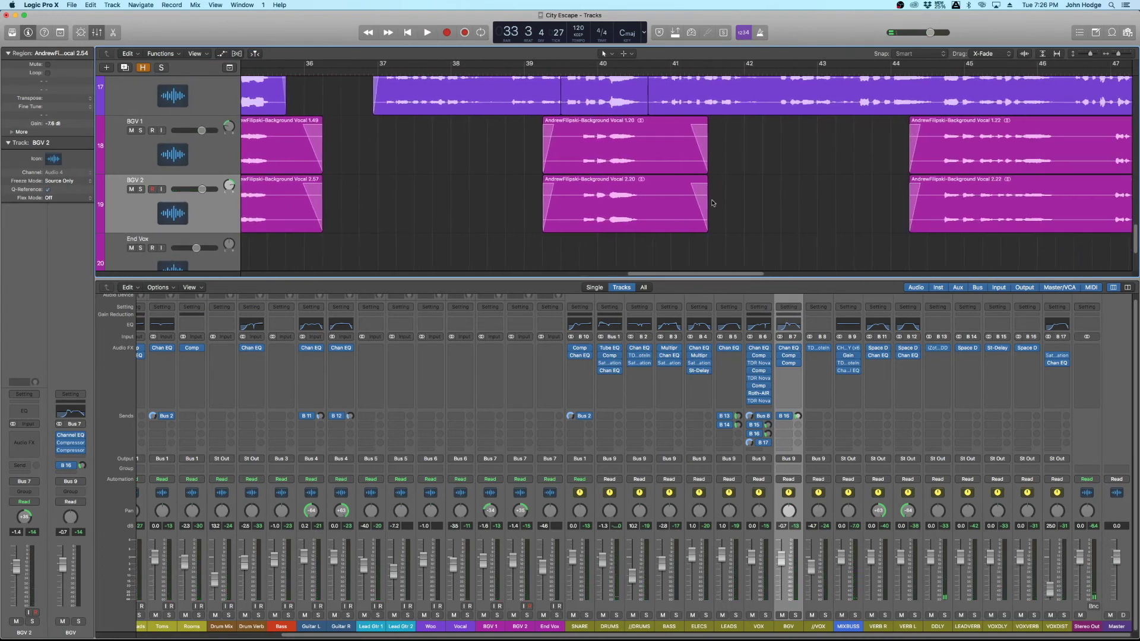
pyautogui.moveTo(665, 152); pyautogui.dragTo(712, 229)
pyautogui.click(683, 217)
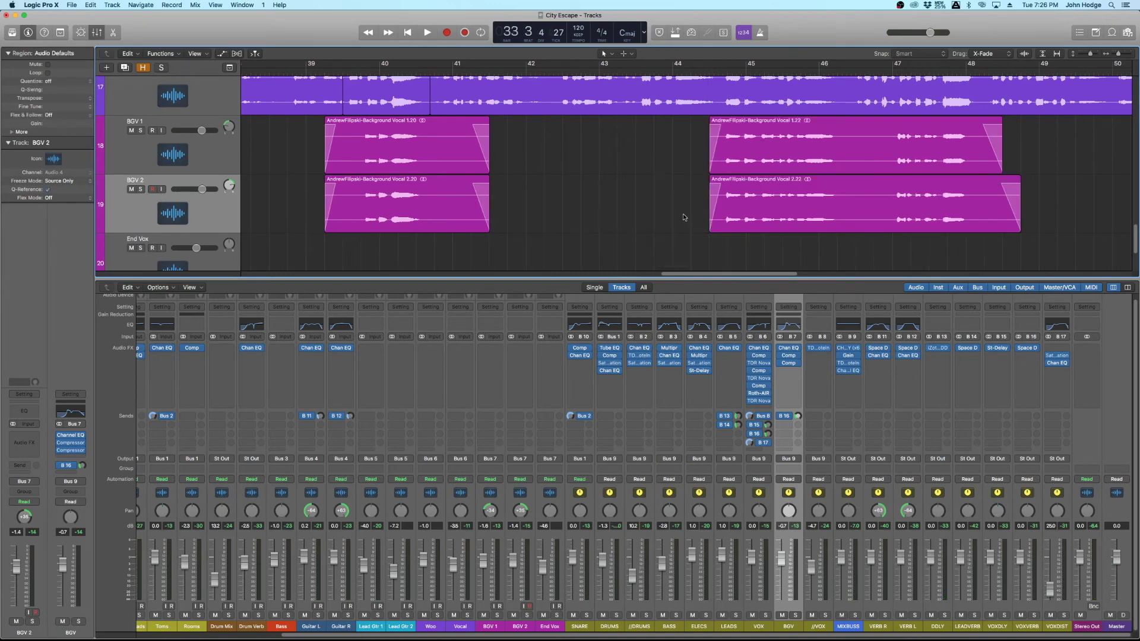
pyautogui.scroll(-1, 683, 217)
pyautogui.hscroll(-4, 683, 217)
pyautogui.hscroll(8, 631, 148)
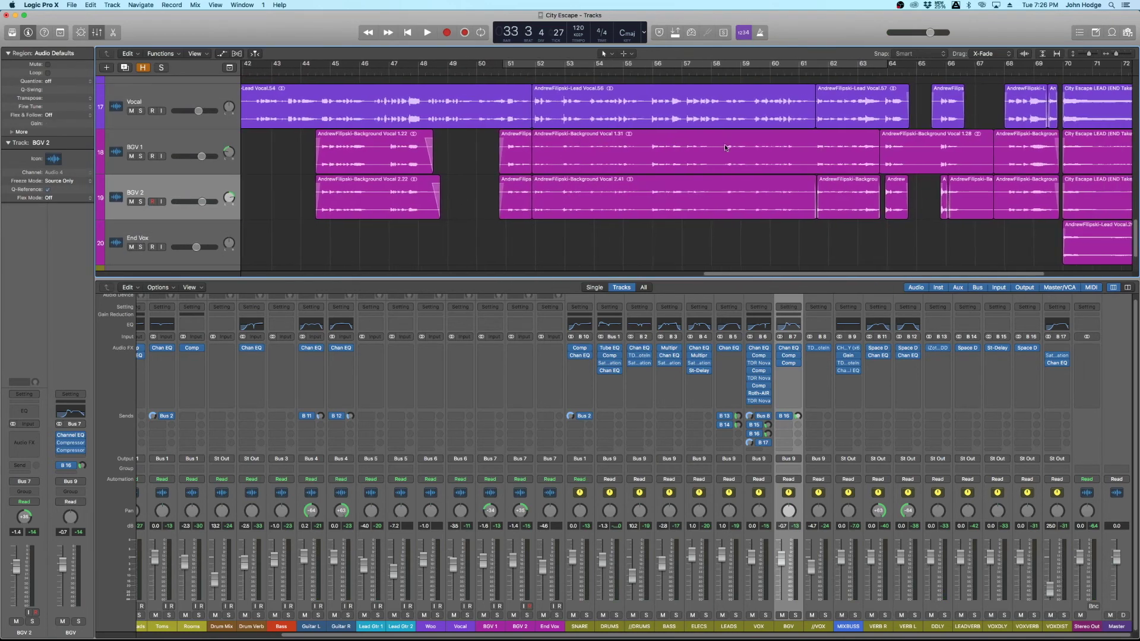
pyautogui.press('super+Up')
pyautogui.press('super+Up')
pyautogui.press('super+Left')
pyautogui.press('super+Left')
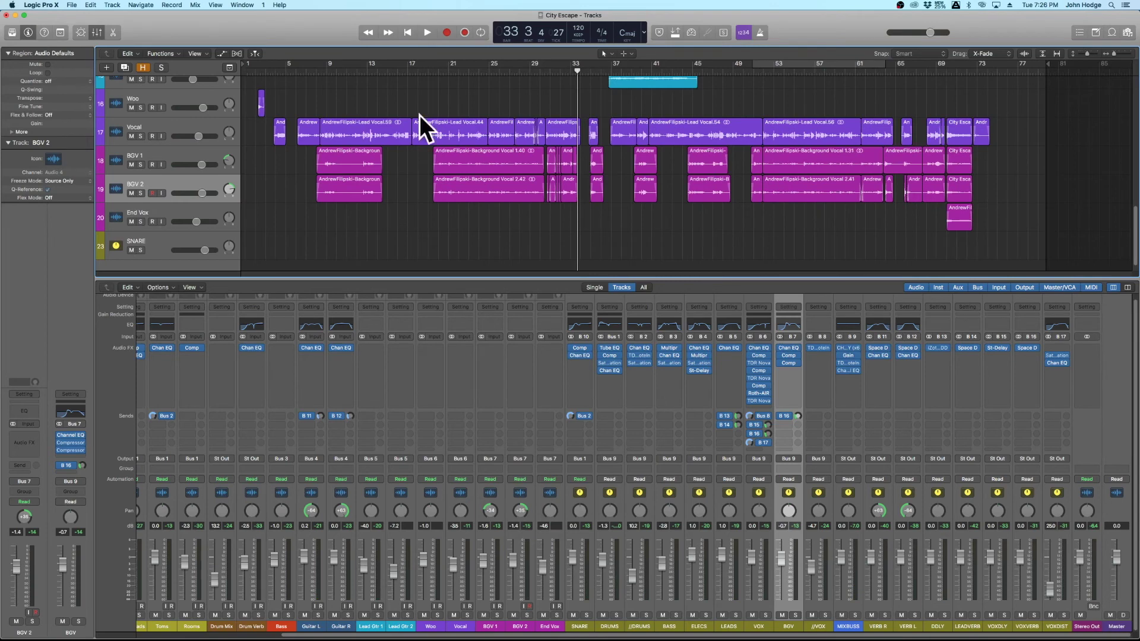
# Play the song from bar 44 and audition the background vocals against the lead through about bar 57
pyautogui.click(687, 70)
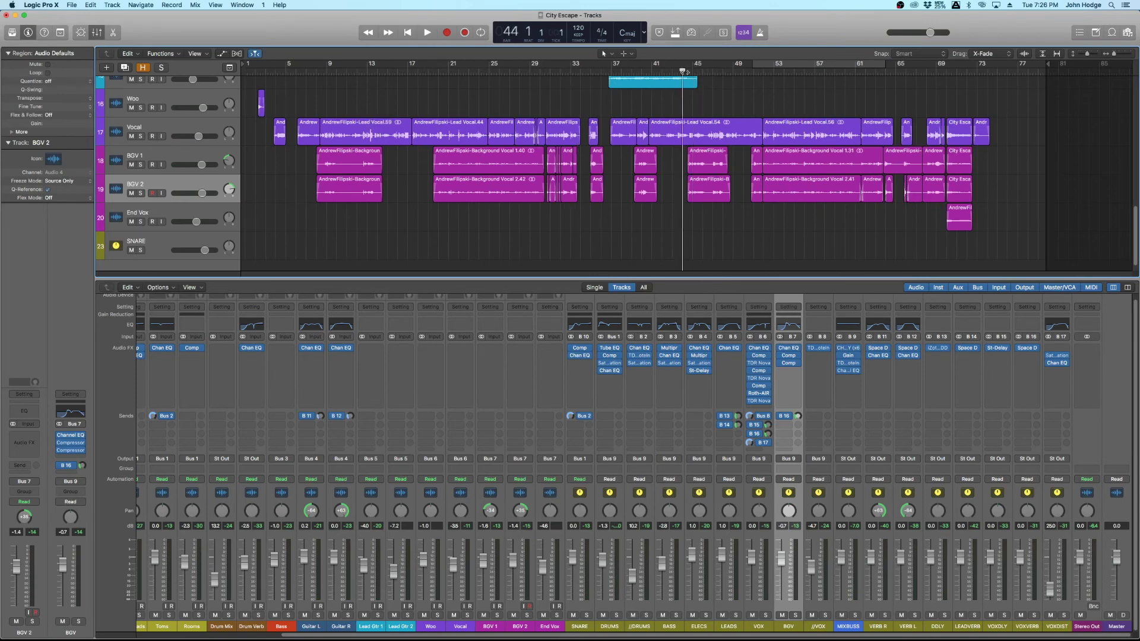
pyautogui.press('space')
pyautogui.scroll(5, 725, 147)
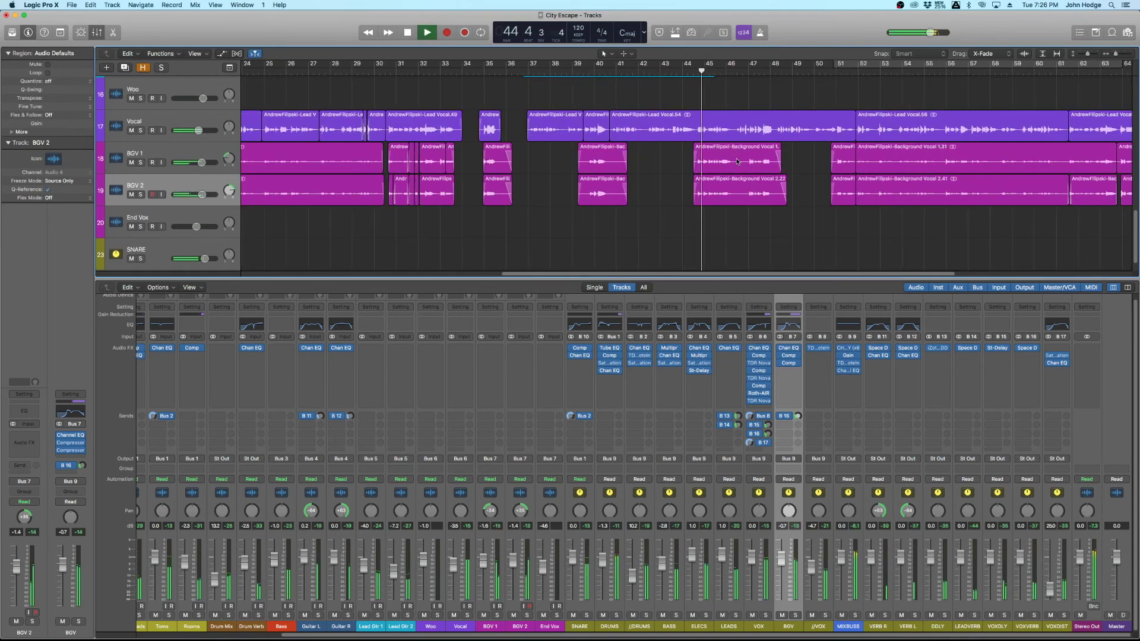
pyautogui.scroll(6, 736, 161)
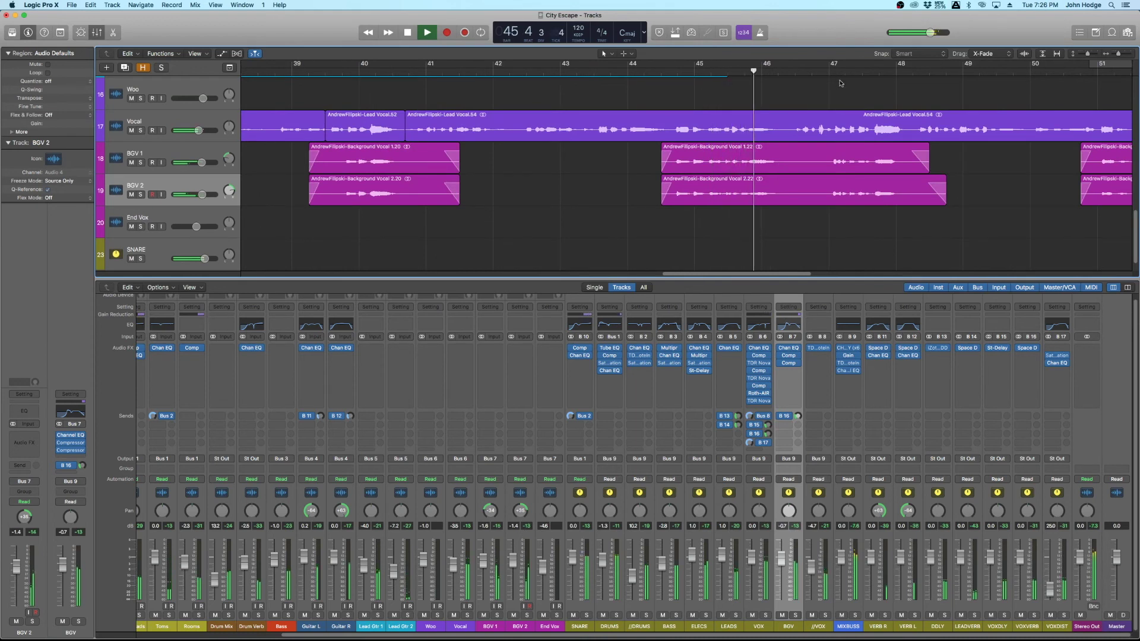
pyautogui.hscroll(3, 766, 187)
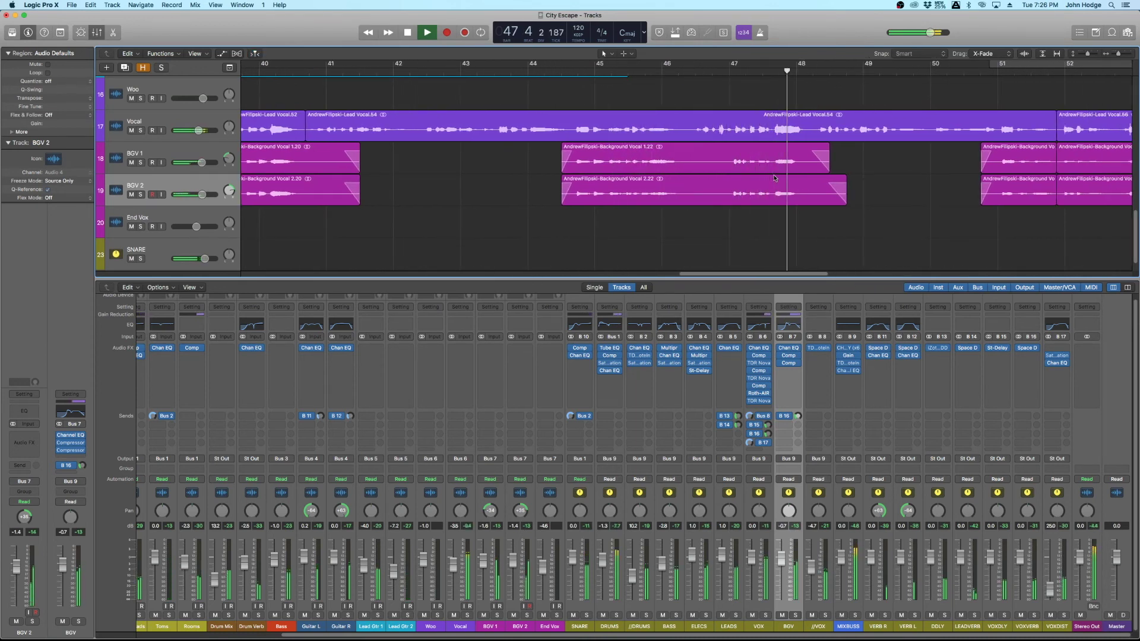
pyautogui.hscroll(10, 748, 178)
pyautogui.hscroll(3, 714, 179)
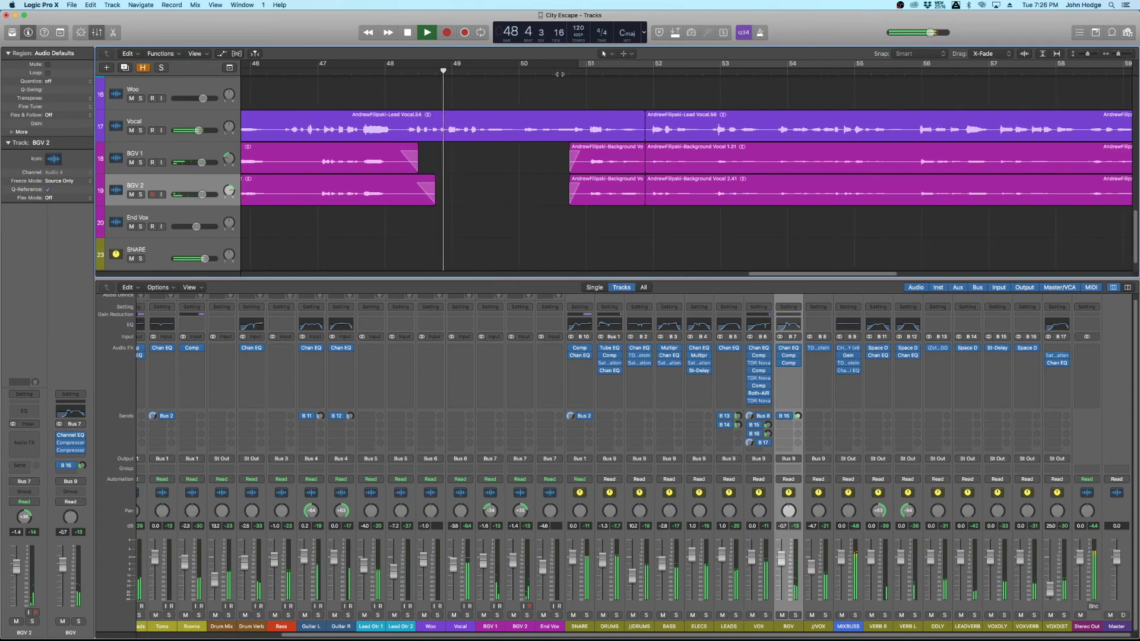
pyautogui.hscroll(3, 570, 142)
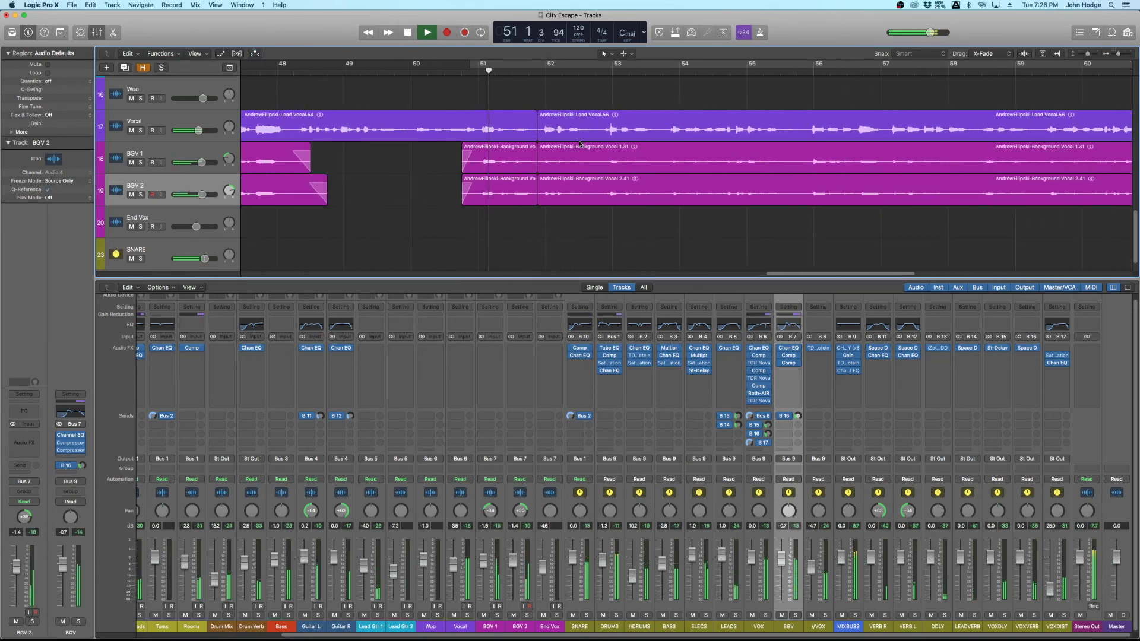
pyautogui.press('super+Up')
pyautogui.press('super+Left')
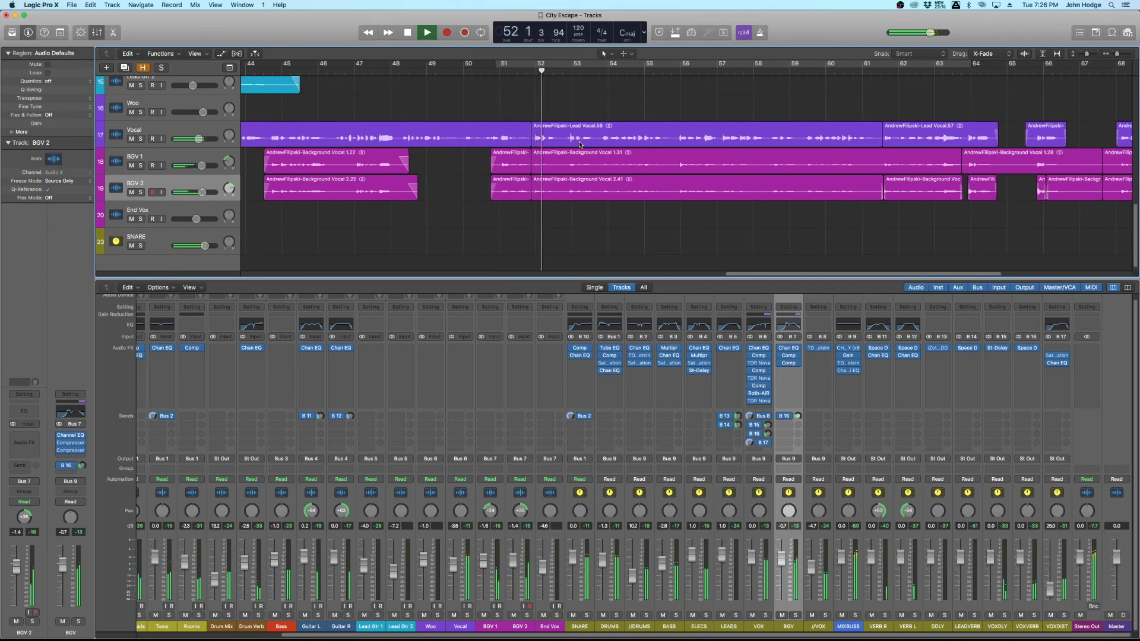
pyautogui.hscroll(7, 580, 145)
pyautogui.hscroll(5, 580, 144)
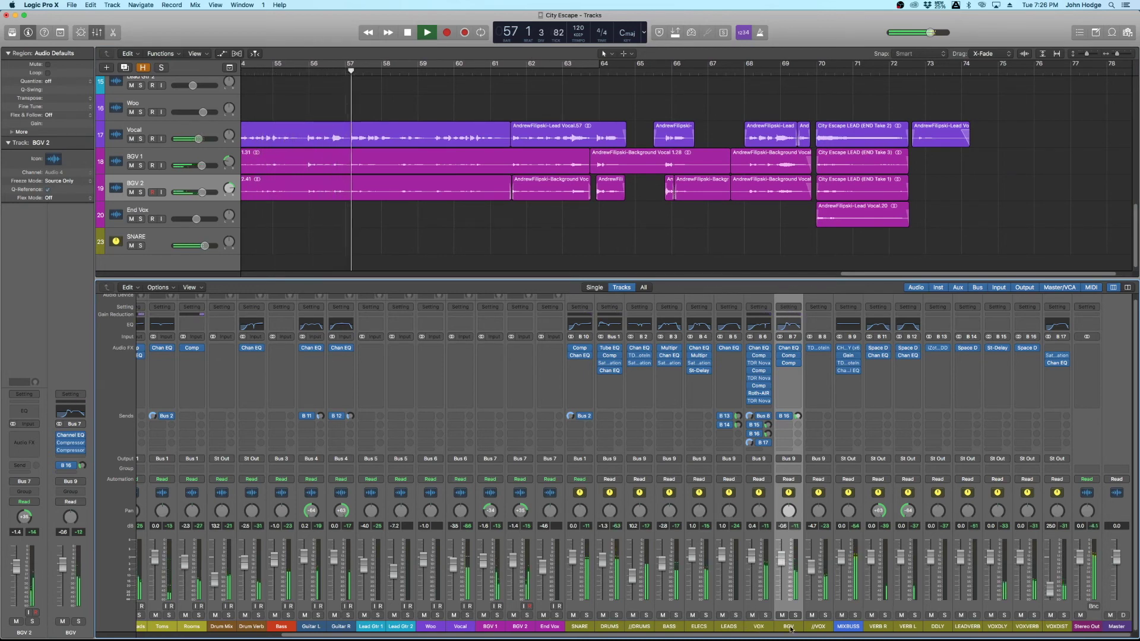
# Select the VOX, BGV and JJVOX channels and lower their faders together to -0.1, -1.1 and -5.2 dB
pyautogui.click(758, 626)
pyautogui.keyDown('shift'); pyautogui.click(790, 630); pyautogui.keyUp('shift')
pyautogui.keyDown('shift'); pyautogui.click(814, 626); pyautogui.keyUp('shift')
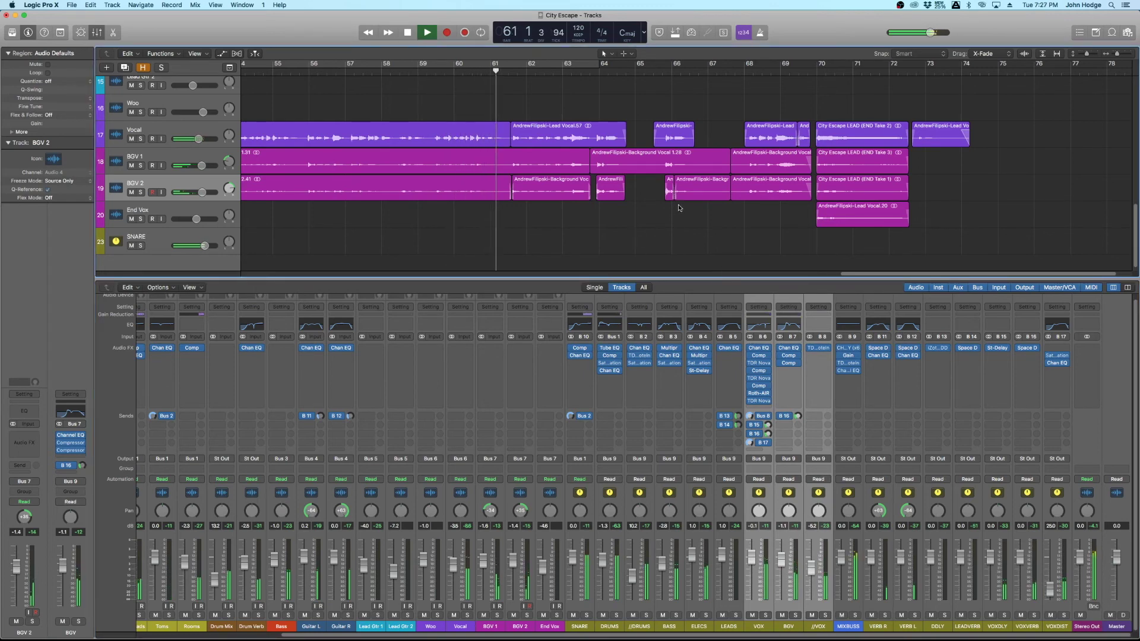
# Play the ending from about bar 69 and select the End Vox region at bar 70 for a closer look
pyautogui.click(789, 71)
pyautogui.hscroll(2, 775, 157)
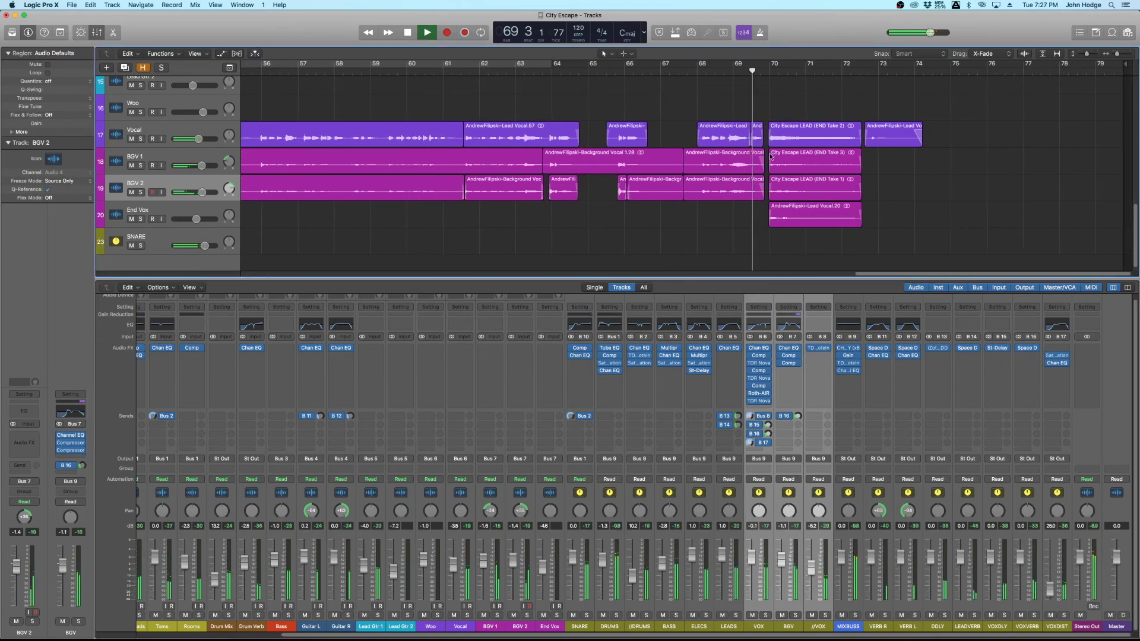
pyautogui.press('super+Right')
pyautogui.press('super+Right')
pyautogui.hscroll(2, 768, 169)
pyautogui.hscroll(3, 768, 169)
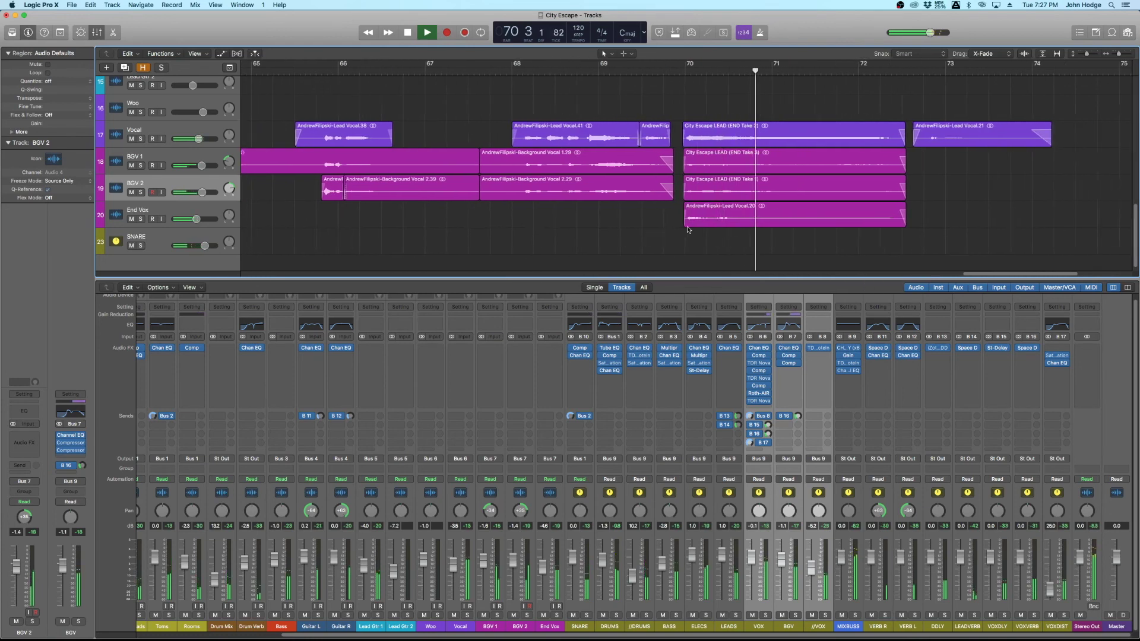
pyautogui.click(694, 219)
pyautogui.press('super+Down')
pyautogui.press('super+Right')
pyautogui.press('super+Right')
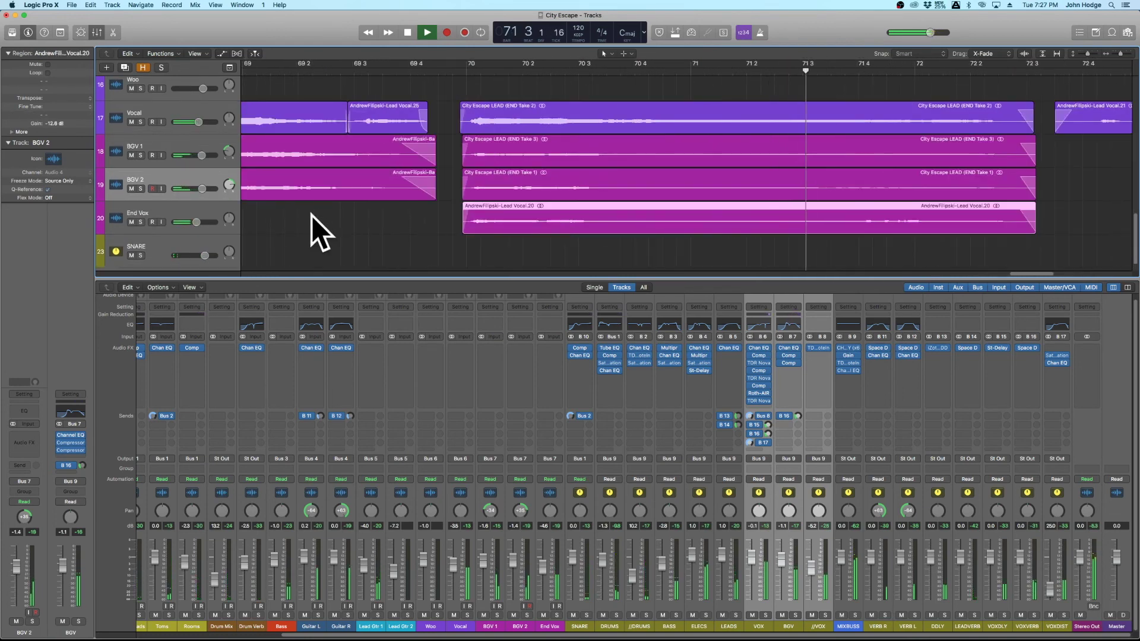
# Solo the End Vox track, audition its region and add a Channel EQ to its channel
pyautogui.click(175, 211)
pyautogui.click(555, 615)
pyautogui.hotkey('shift', 'space')
pyautogui.press('space')
pyautogui.click(550, 324)
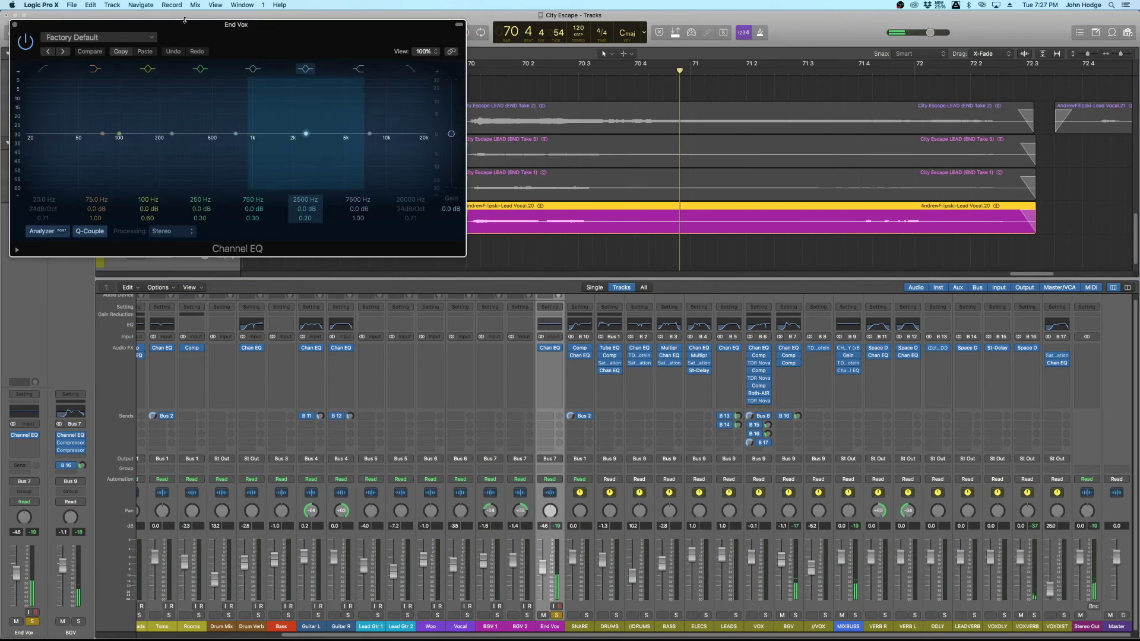
pyautogui.moveTo(200, 24); pyautogui.dragTo(470, 247)
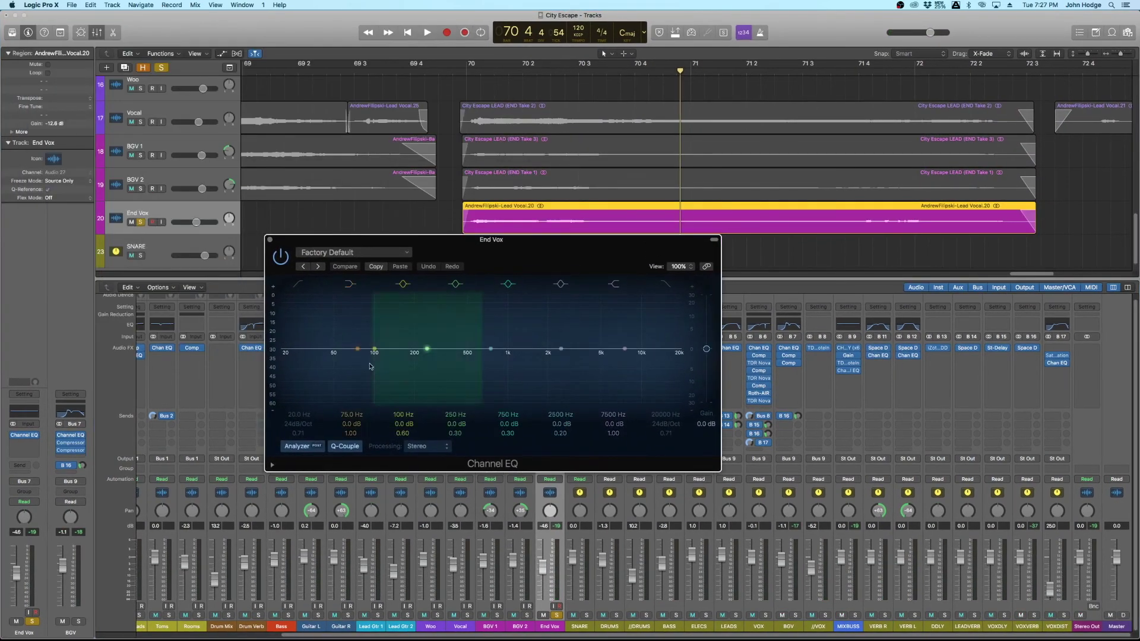
# Enable the low cut on the End Vox EQ and set it to 290 Hz at 24 dB/Oct while watching the analyzer during playback
pyautogui.press('space')
pyautogui.click(299, 445)
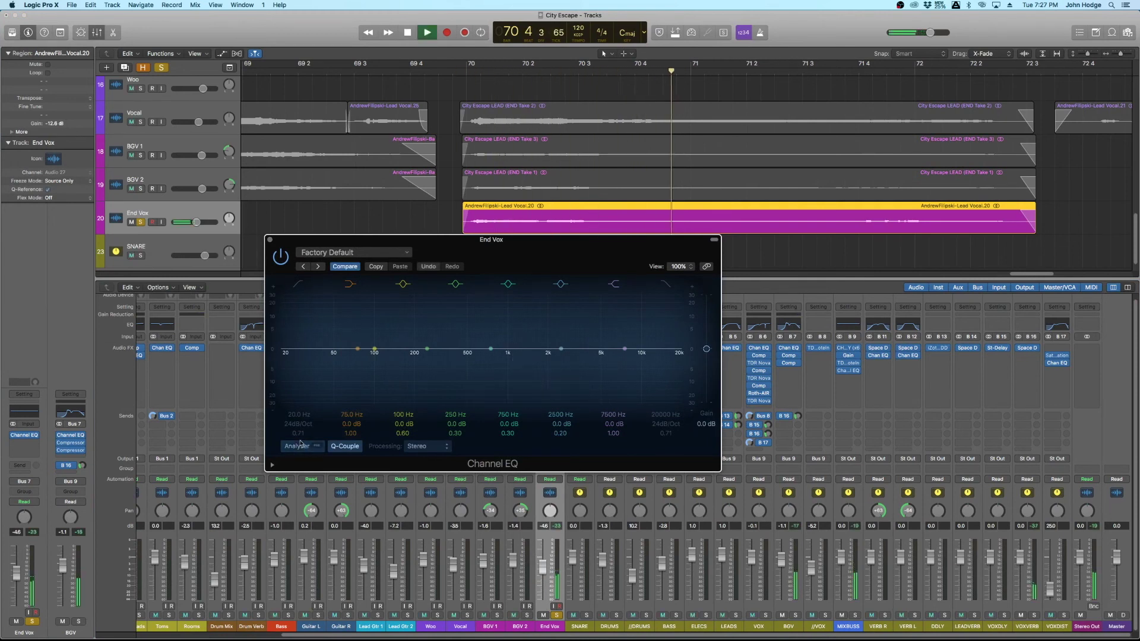
pyautogui.click(300, 445)
pyautogui.click(296, 418)
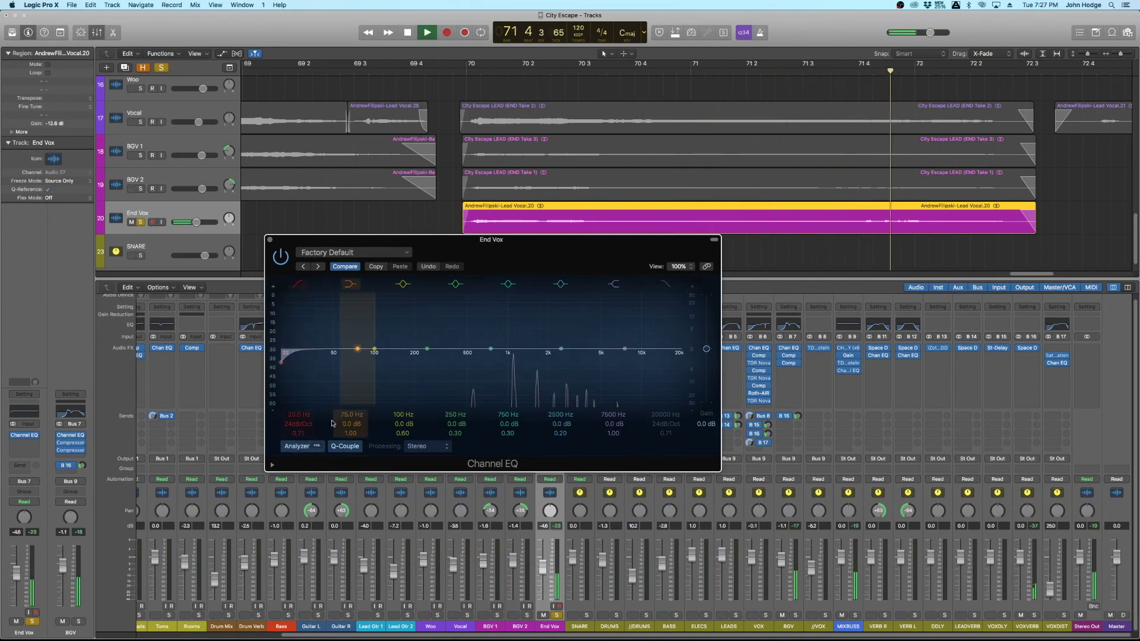
pyautogui.moveTo(282, 360); pyautogui.dragTo(416, 361)
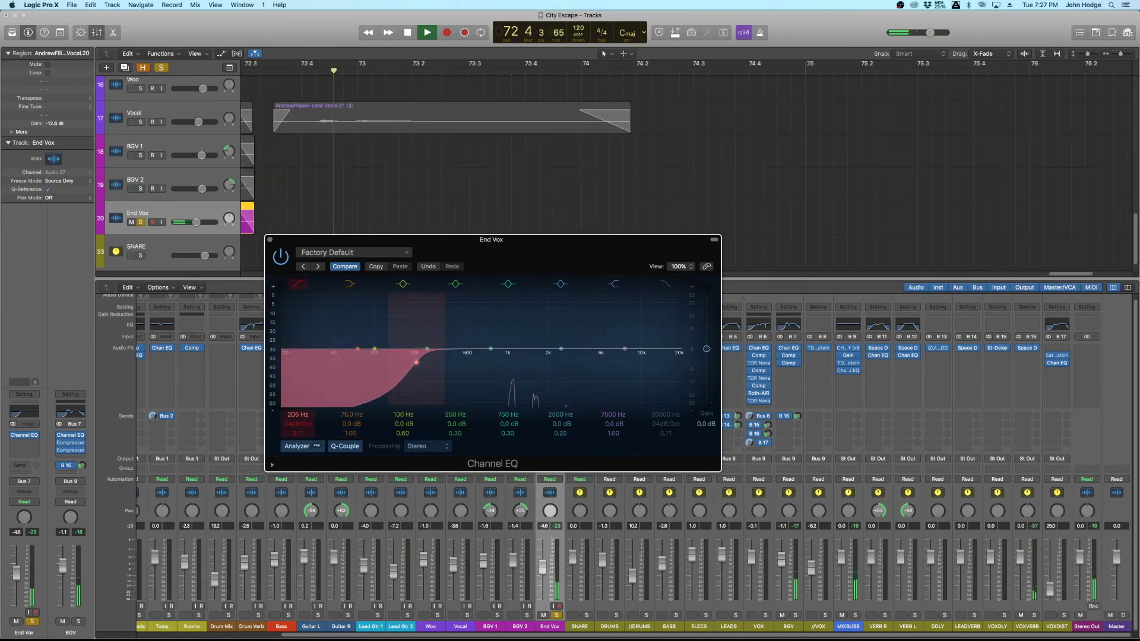
pyautogui.press('space')
pyautogui.press('space')
pyautogui.moveTo(305, 416); pyautogui.dragTo(305, 400)
pyautogui.press('space')
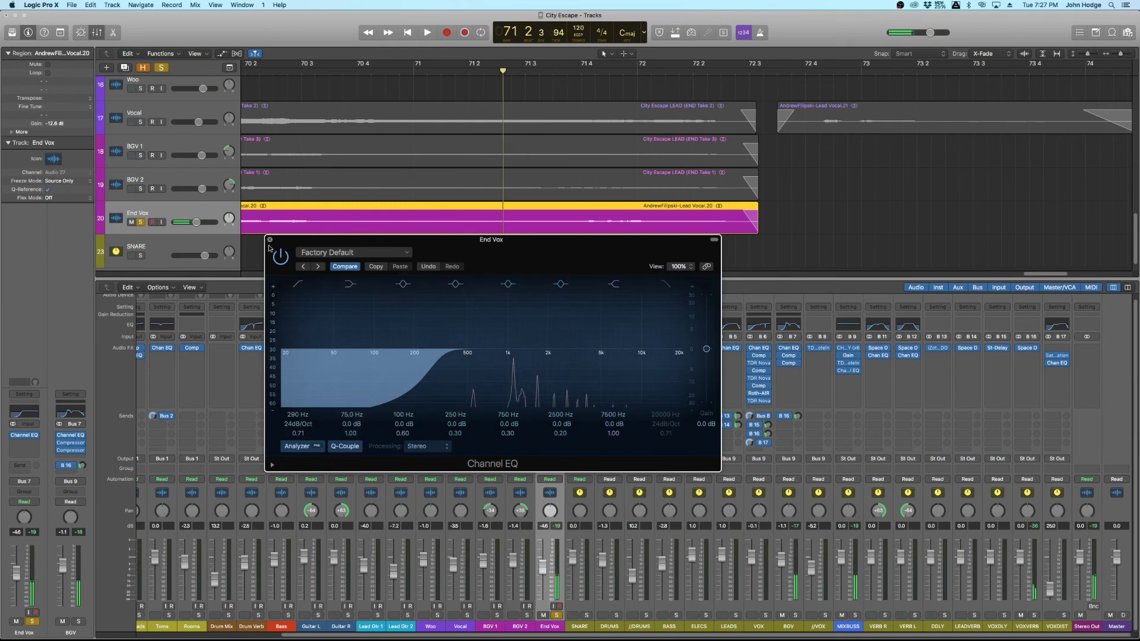
pyautogui.press('super+w')
# Solo BGV 1, BGV 2 and End Vox together and audition the final held note from bar 70
pyautogui.press('super+Left')
pyautogui.press('super+Left')
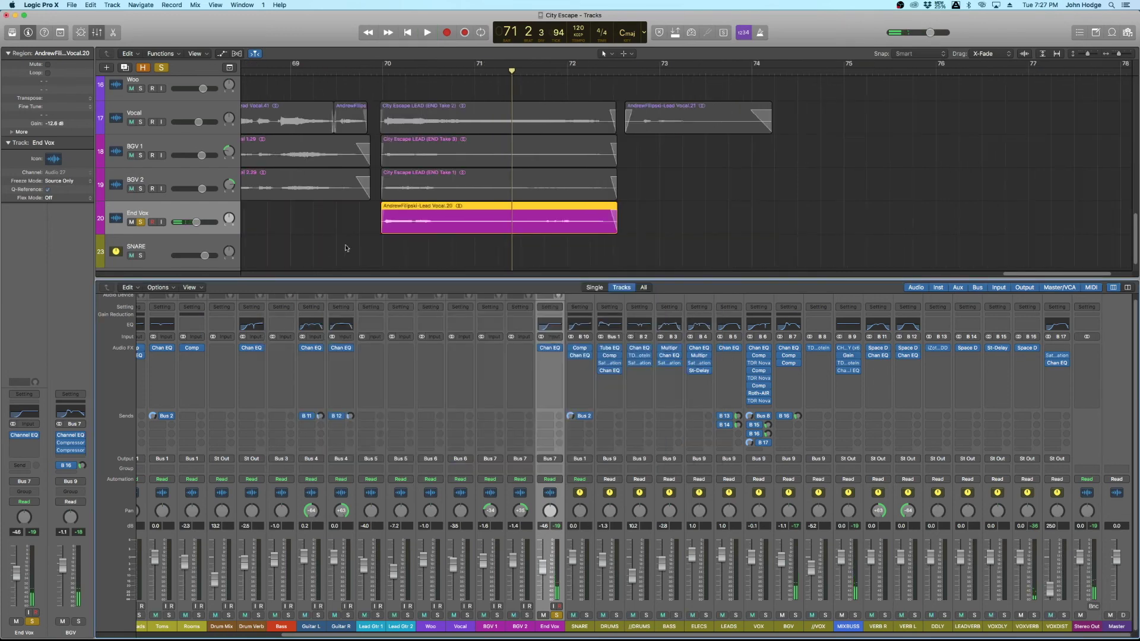
pyautogui.click(140, 223)
pyautogui.press('super+Down')
pyautogui.press('super+Right')
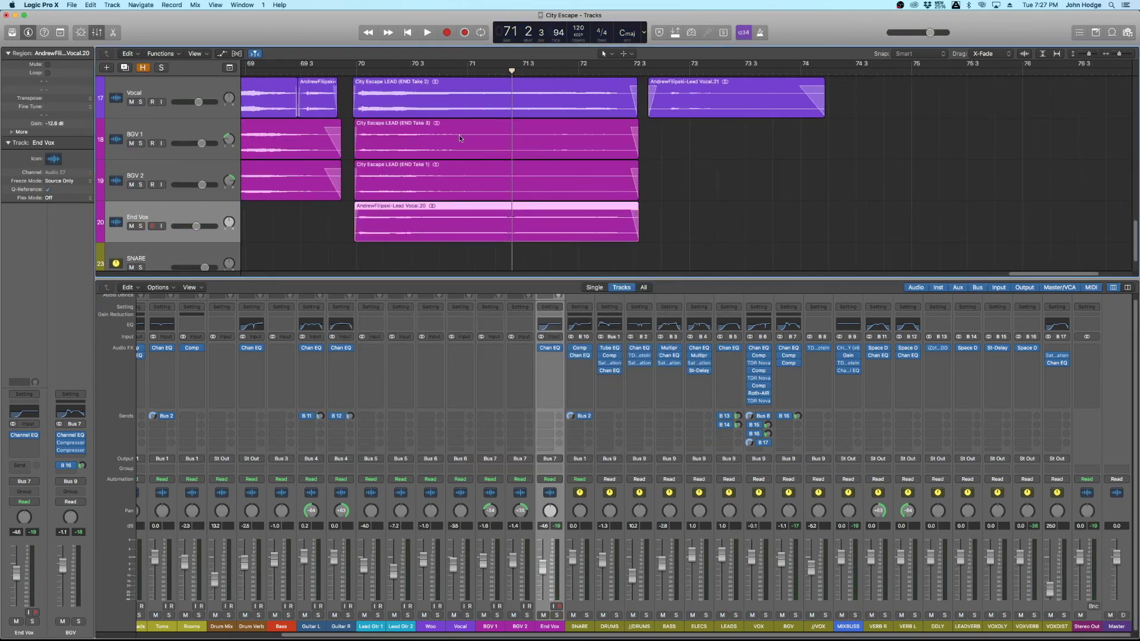
pyautogui.moveTo(141, 145); pyautogui.dragTo(148, 238)
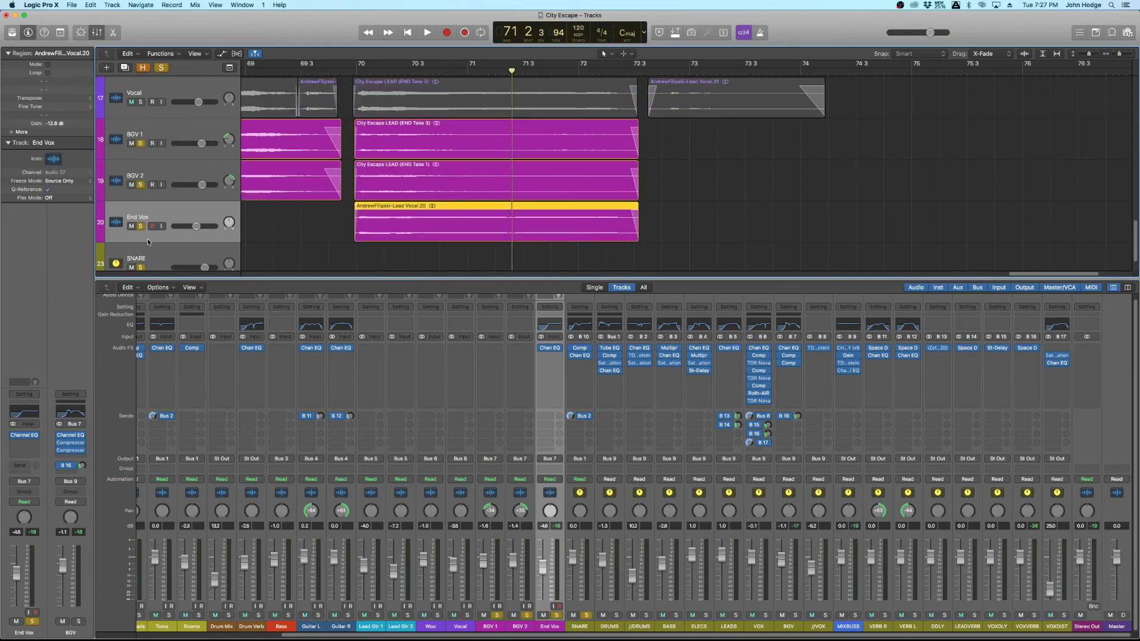
pyautogui.press('space')
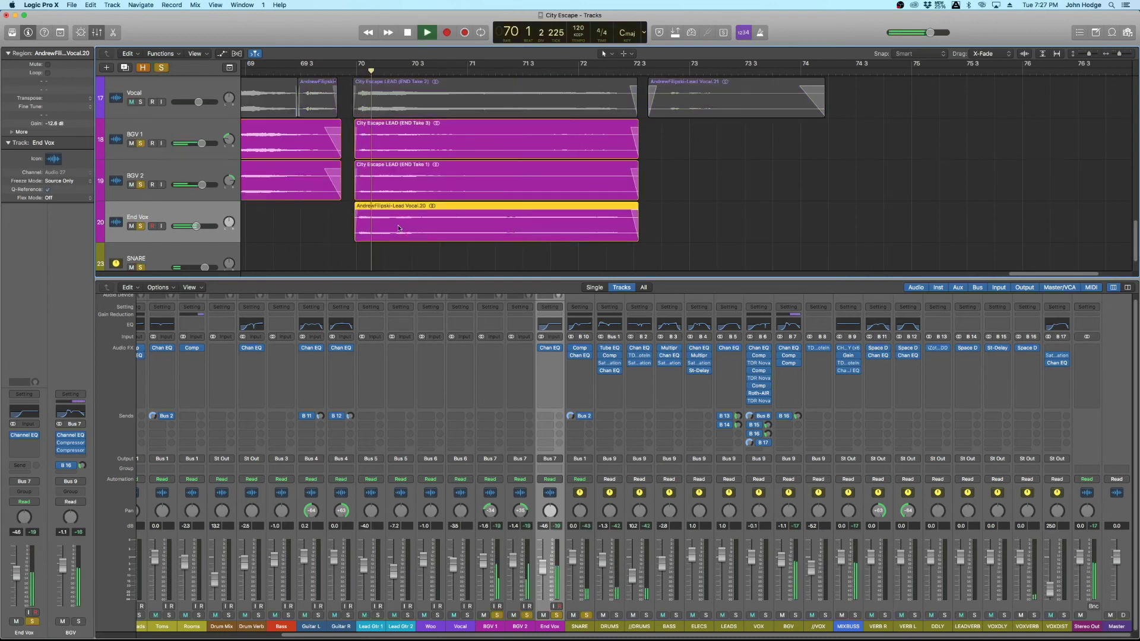
pyautogui.scroll(2, 339, 216)
pyautogui.hscroll(1, 340, 215)
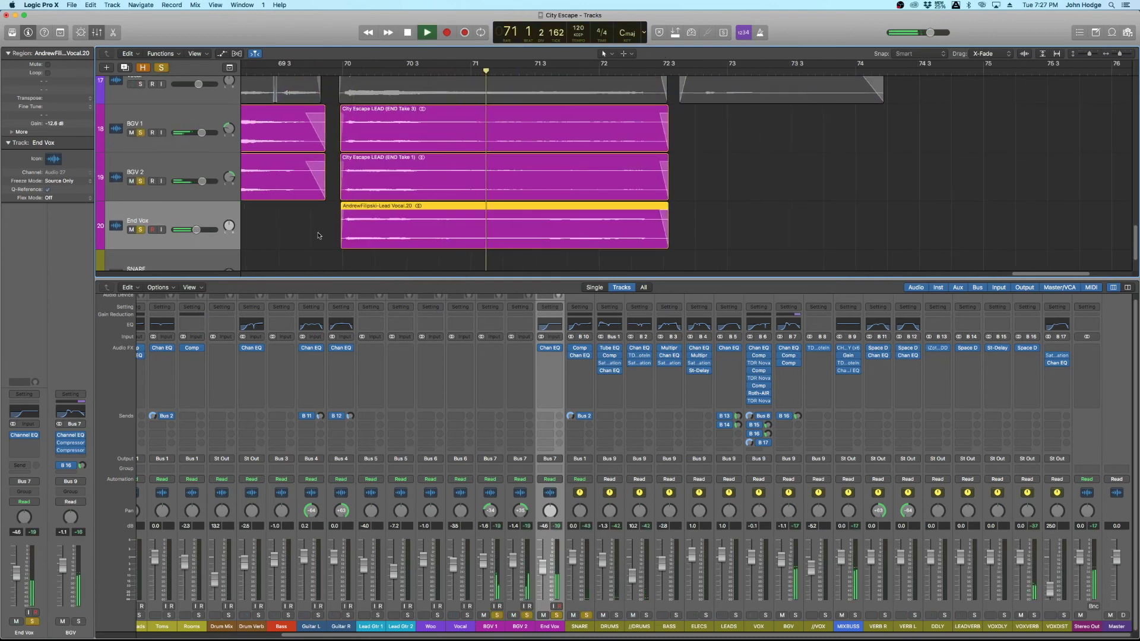
pyautogui.hscroll(5, 320, 235)
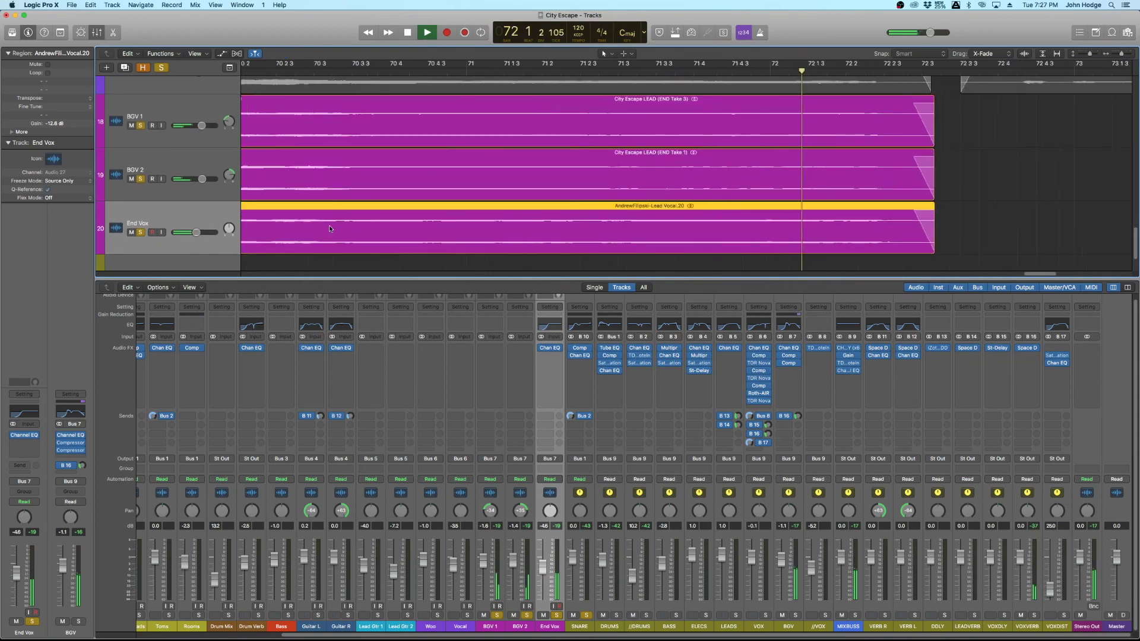
pyautogui.hscroll(-5, 329, 226)
pyautogui.press('space')
# Add the lead vocal to the soloed tracks and audition the final note from bar 70
pyautogui.click(411, 234)
pyautogui.press('super+Right')
pyautogui.hscroll(3, 741, 161)
pyautogui.press('super+Down')
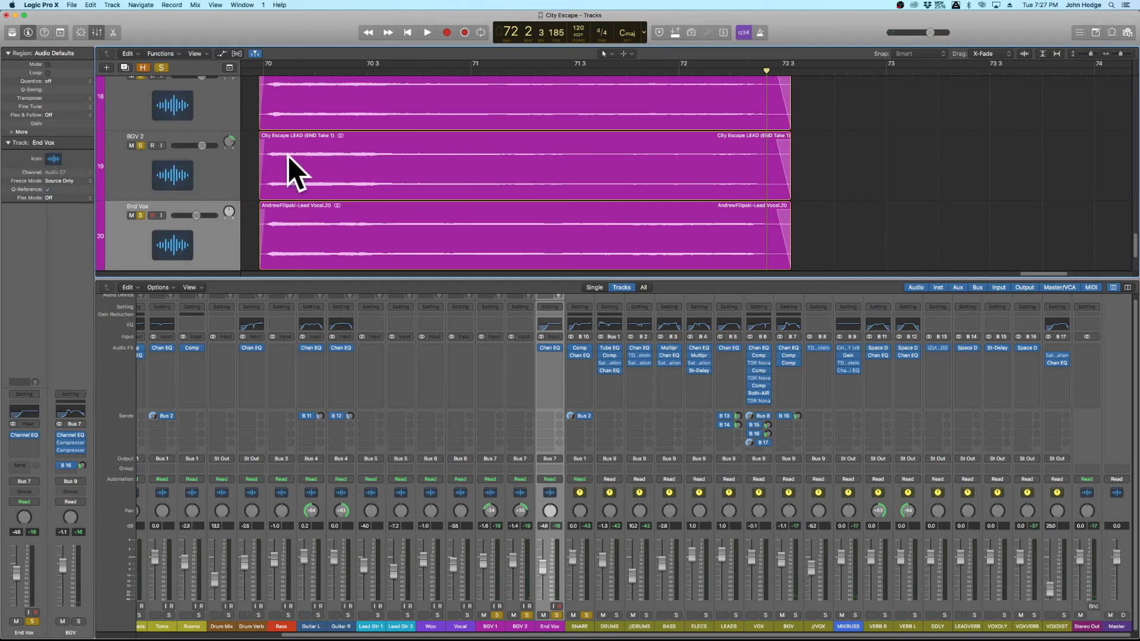
pyautogui.scroll(4, 165, 143)
pyautogui.click(141, 107)
pyautogui.click(261, 73)
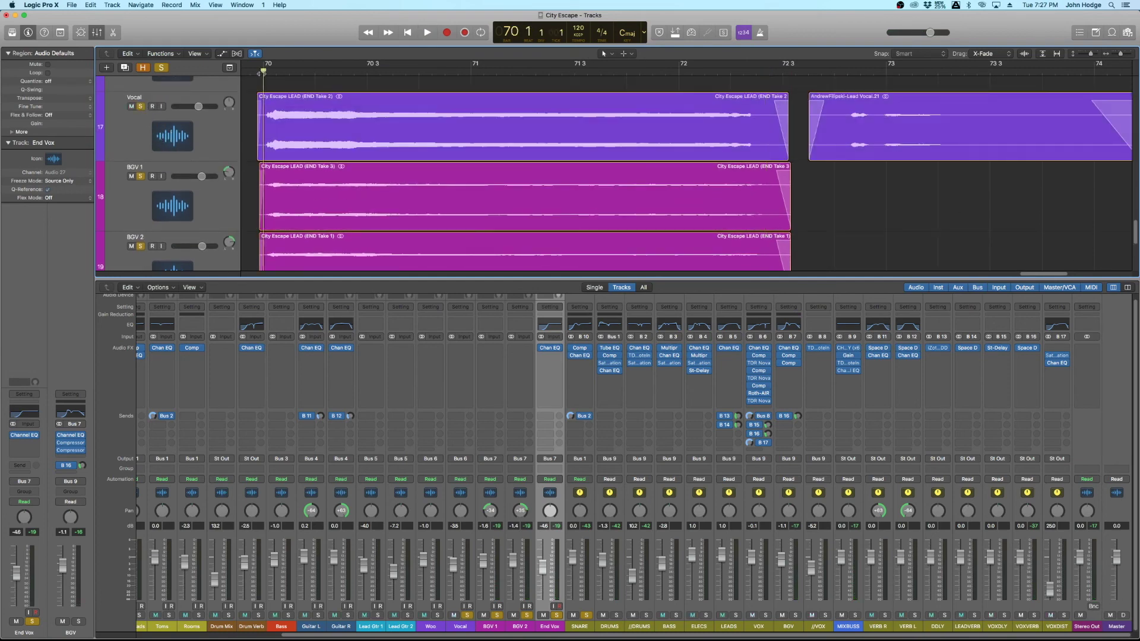
pyautogui.press('space')
pyautogui.scroll(-3, 287, 134)
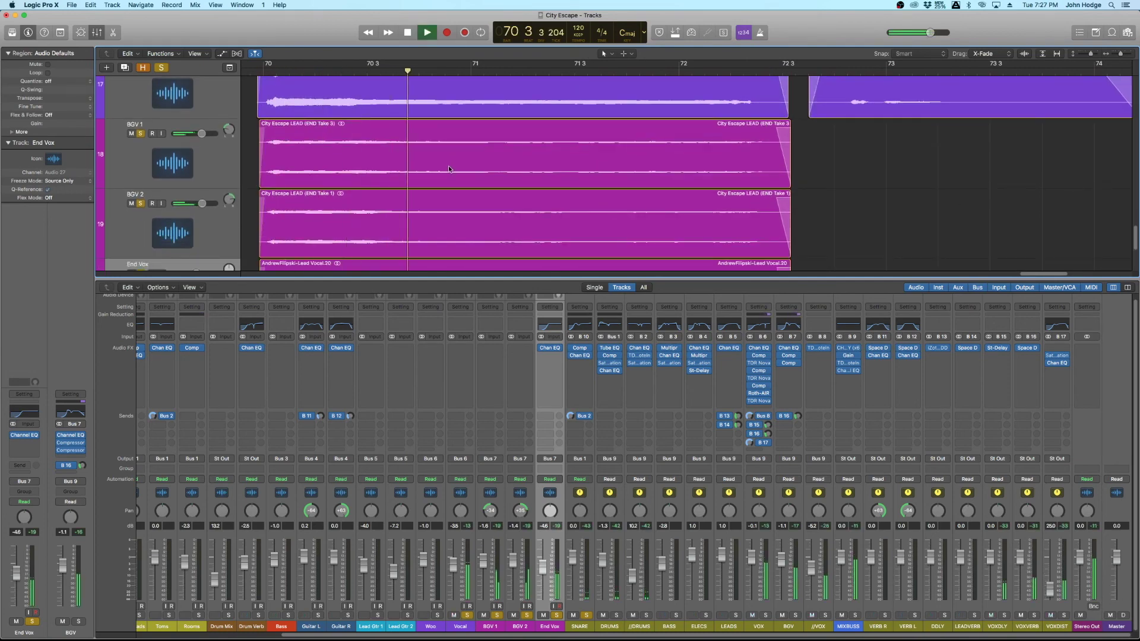
pyautogui.click(211, 251)
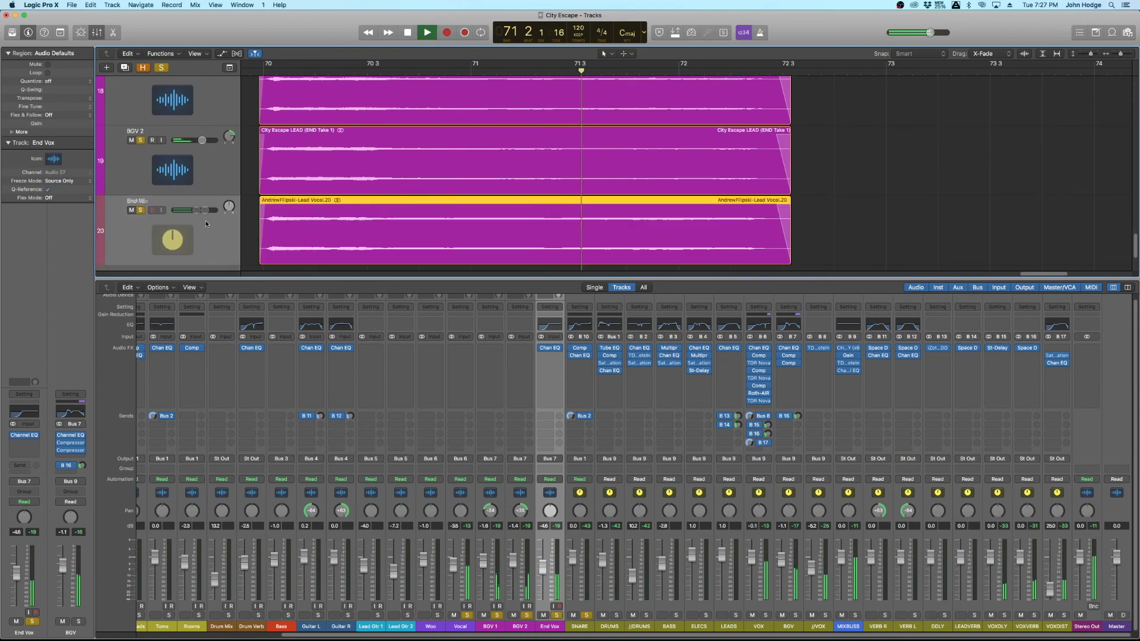
pyautogui.press('space')
# Pan End Vox to -12 and audition the final note again from just before bar 71
pyautogui.click(250, 205)
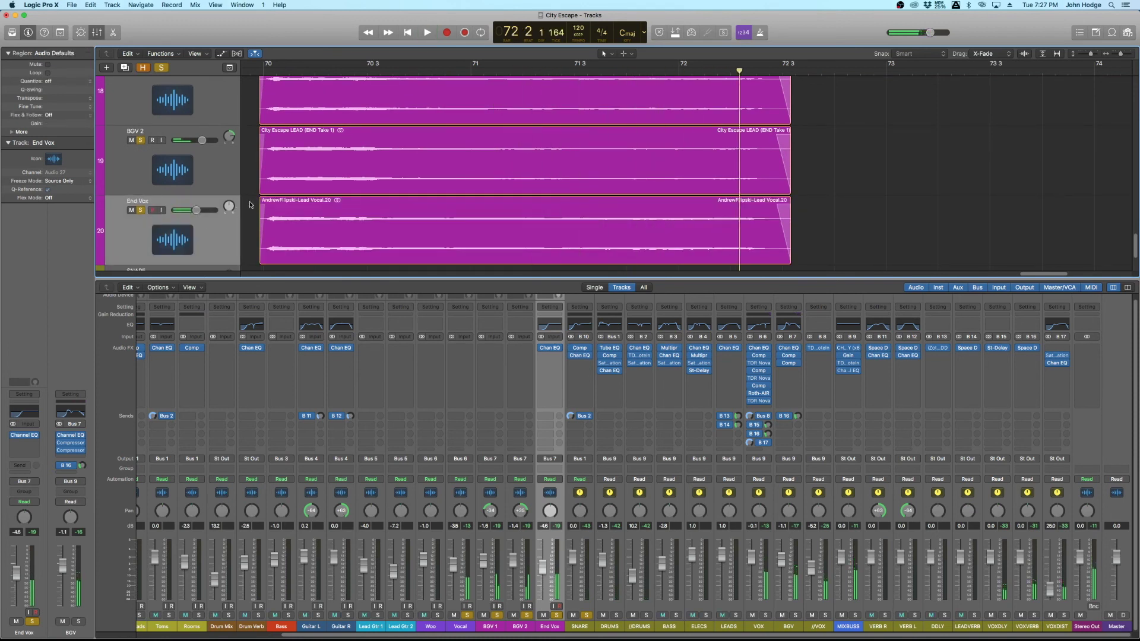
pyautogui.moveTo(229, 206); pyautogui.dragTo(229, 206)
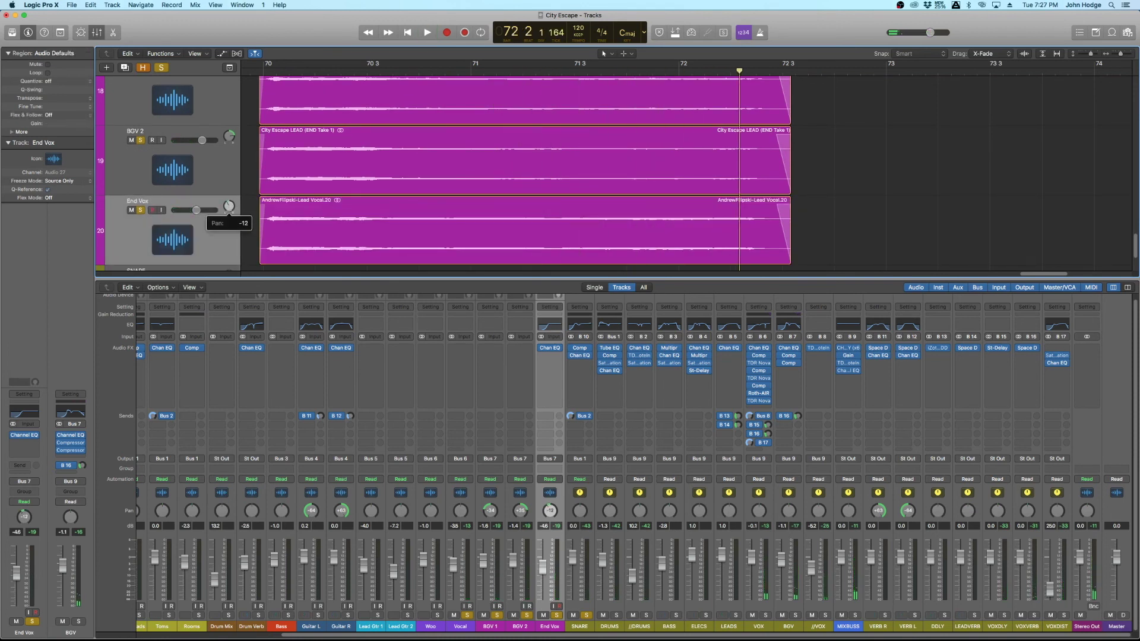
pyautogui.click(419, 70)
pyautogui.press('space')
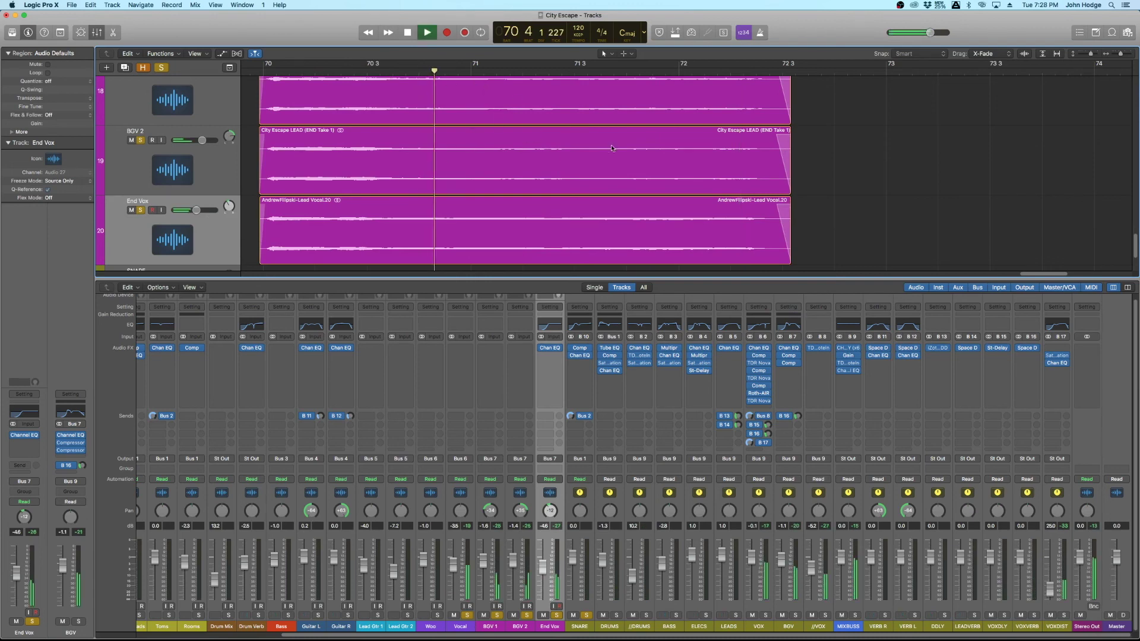
# Clear the group solo and audition only End Vox on the tail of the final held note, starting between 71.3 and 72
pyautogui.scroll(3, 612, 154)
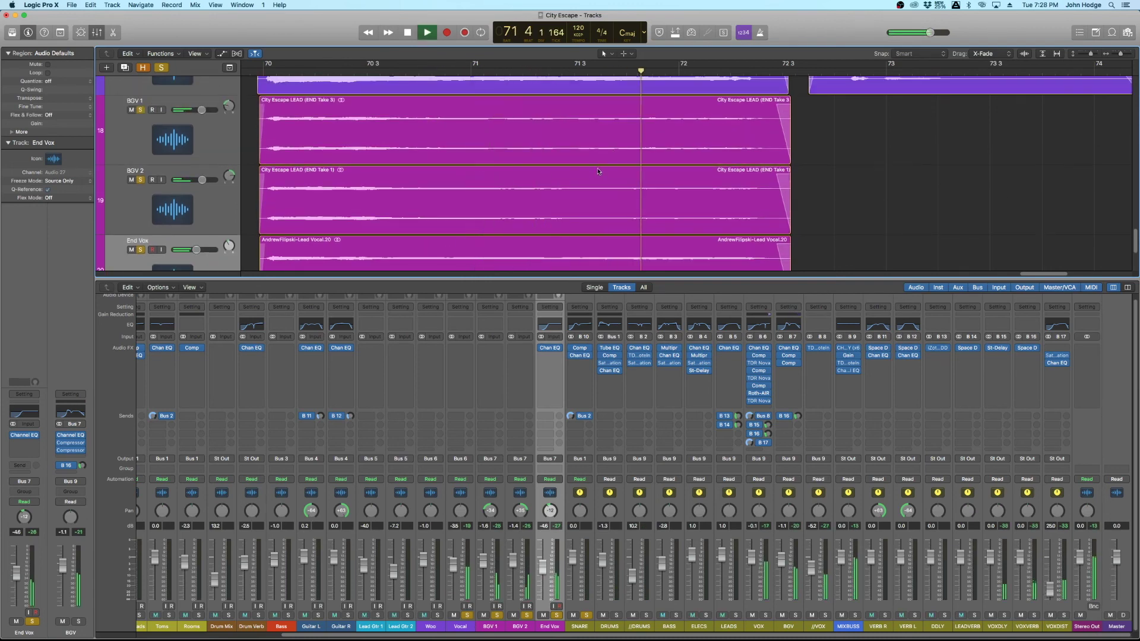
pyautogui.press('space')
pyautogui.scroll(-2, 338, 166)
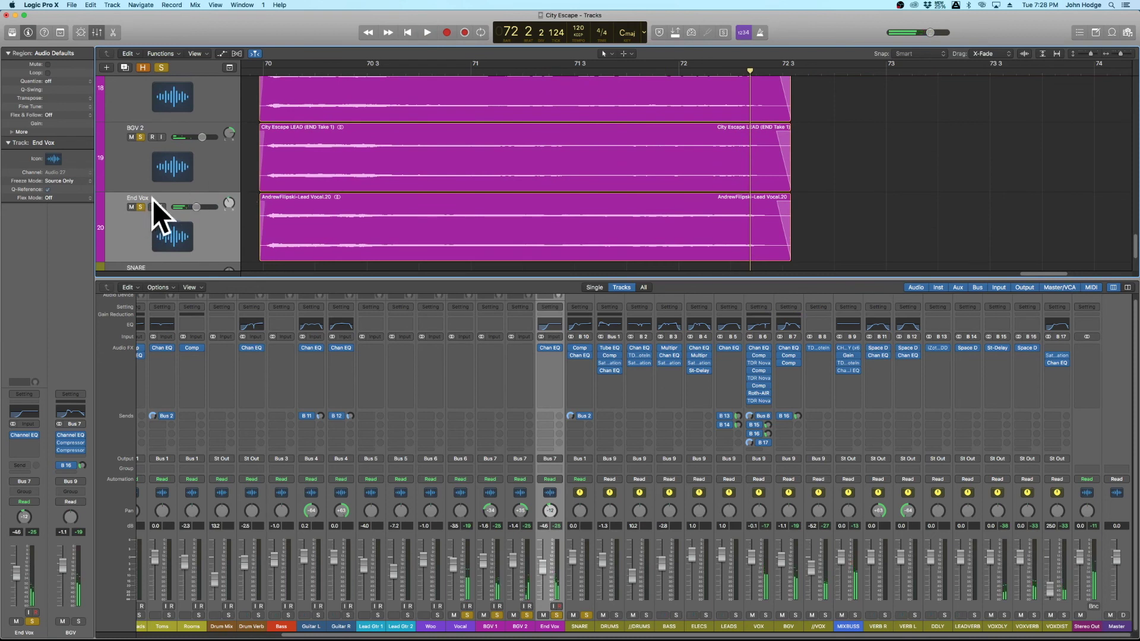
pyautogui.click(161, 69)
pyautogui.click(140, 206)
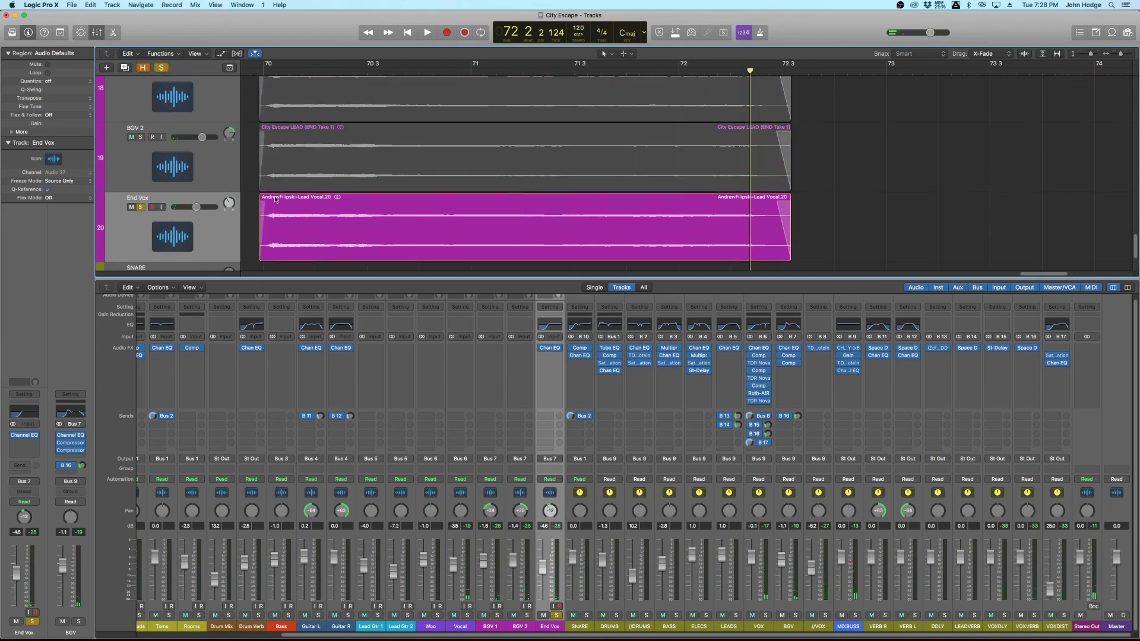
pyautogui.click(633, 70)
pyautogui.press('space')
pyautogui.press('space')
pyautogui.click(140, 207)
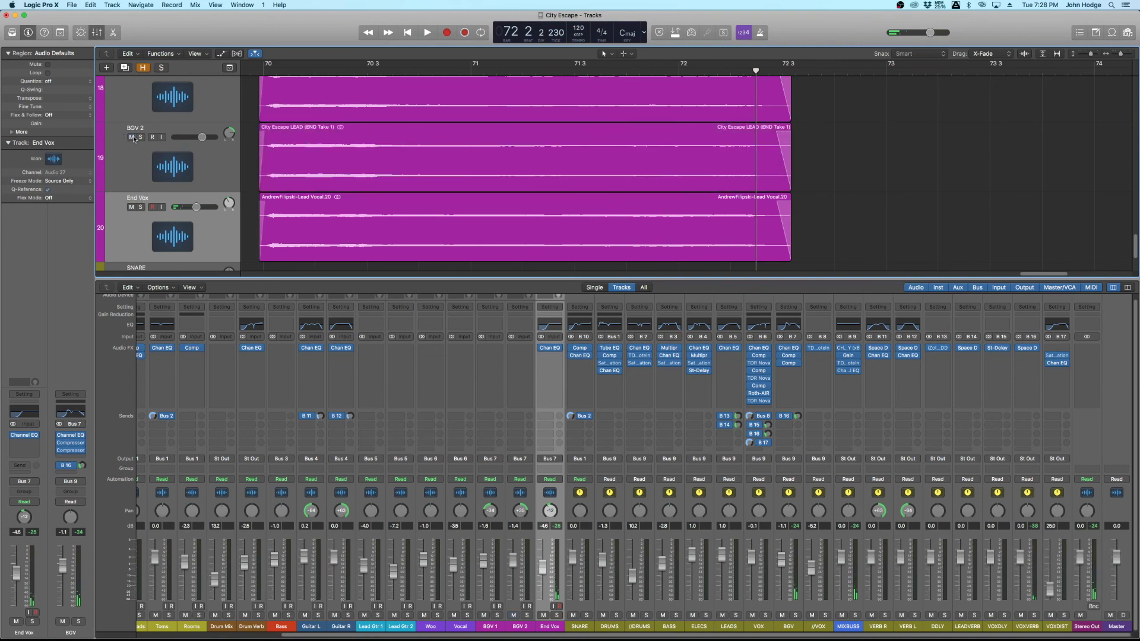
# Solo BGV 2 and audition the tail of its final note from just after 71.3
pyautogui.click(140, 137)
pyautogui.click(608, 69)
pyautogui.press('space')
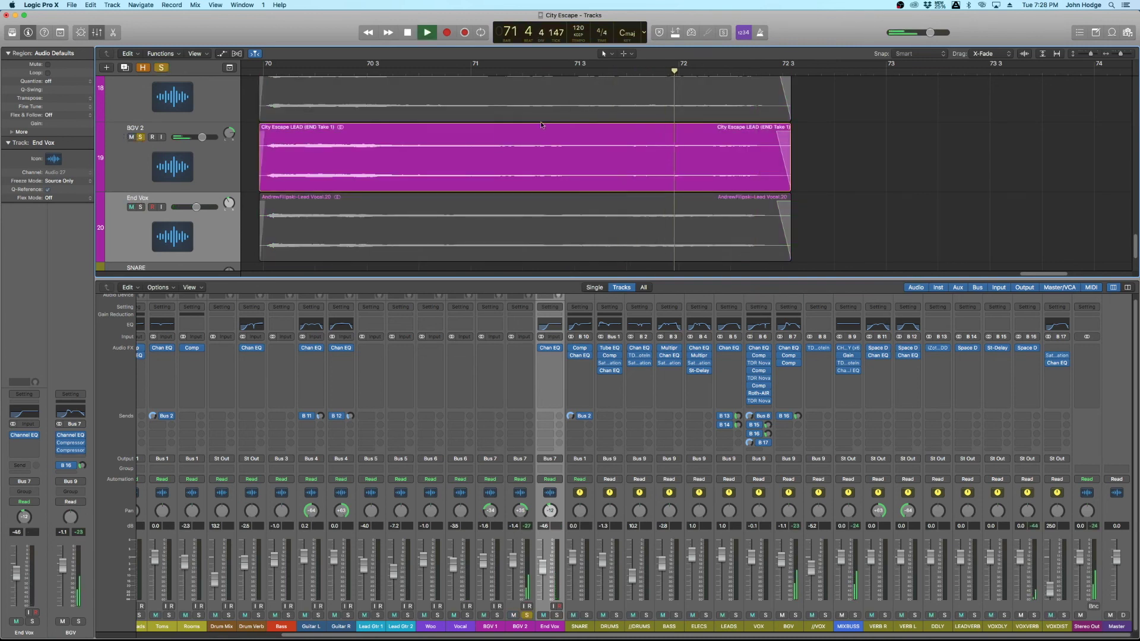
pyautogui.scroll(3, 469, 198)
pyautogui.press('space')
pyautogui.click(141, 181)
# Audition the tail of the final note on BGV 1 alone from about 71.3
pyautogui.click(141, 112)
pyautogui.click(575, 69)
pyautogui.press('space')
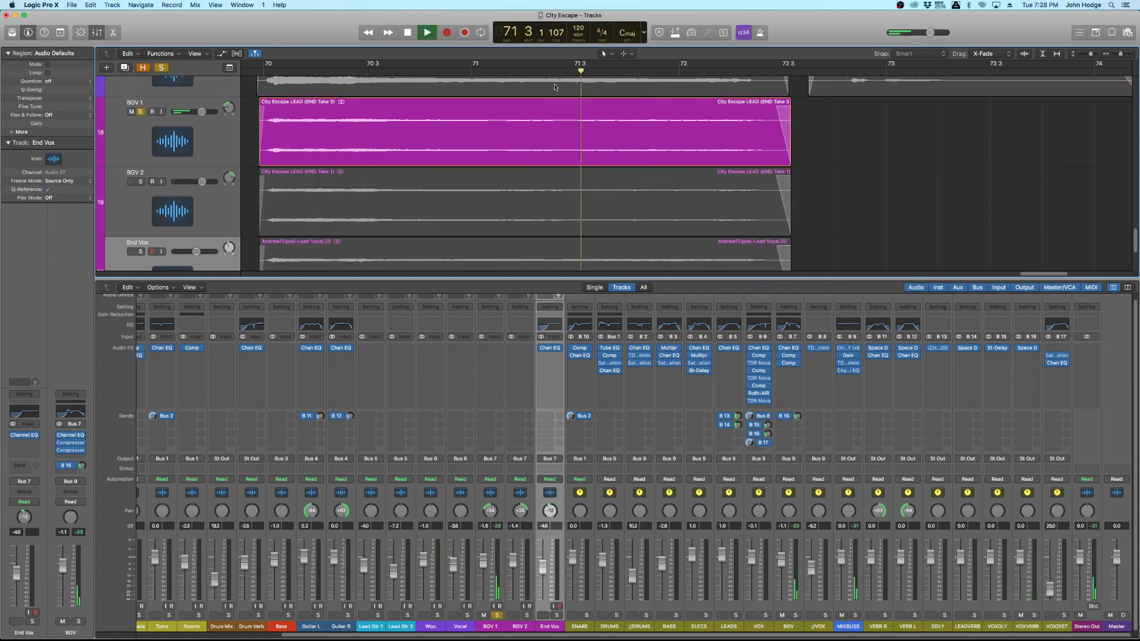
pyautogui.press('space')
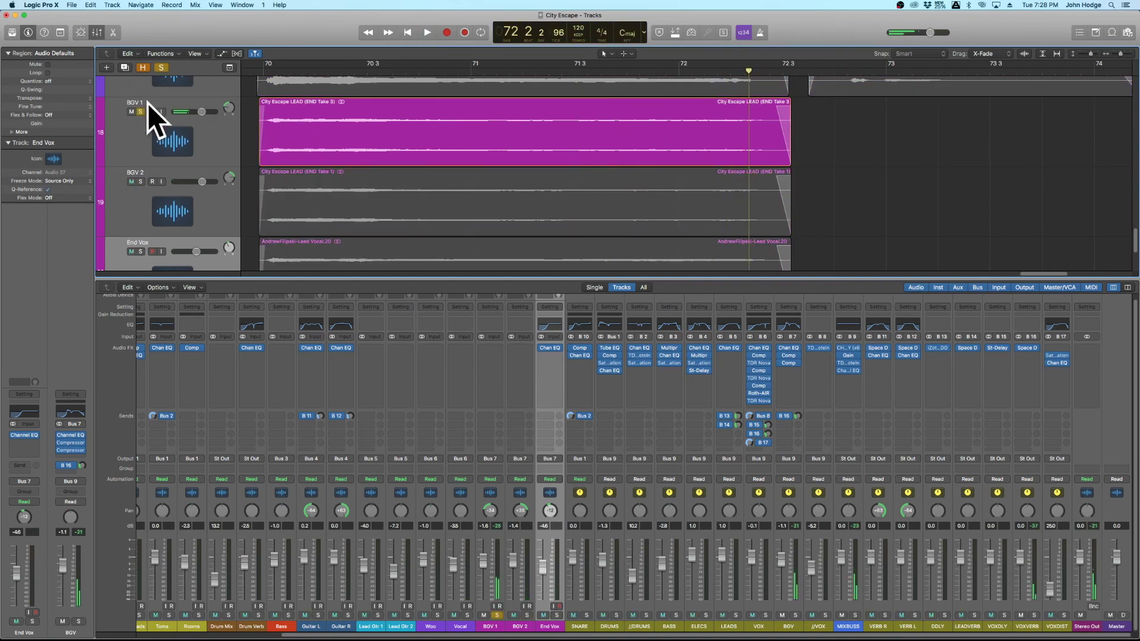
pyautogui.click(141, 112)
# Shorten the ends of the last BGV 1, BGV 2 and End Vox regions to about midway between 72.2 and 72.3
pyautogui.scroll(-1, 824, 202)
pyautogui.click(774, 199)
pyautogui.scroll(-1, 798, 197)
pyautogui.click(766, 256)
pyautogui.scroll(-6, 825, 163)
pyautogui.moveTo(839, 130); pyautogui.dragTo(763, 240)
pyautogui.scroll(3, 783, 178)
pyautogui.moveTo(792, 193); pyautogui.dragTo(762, 198)
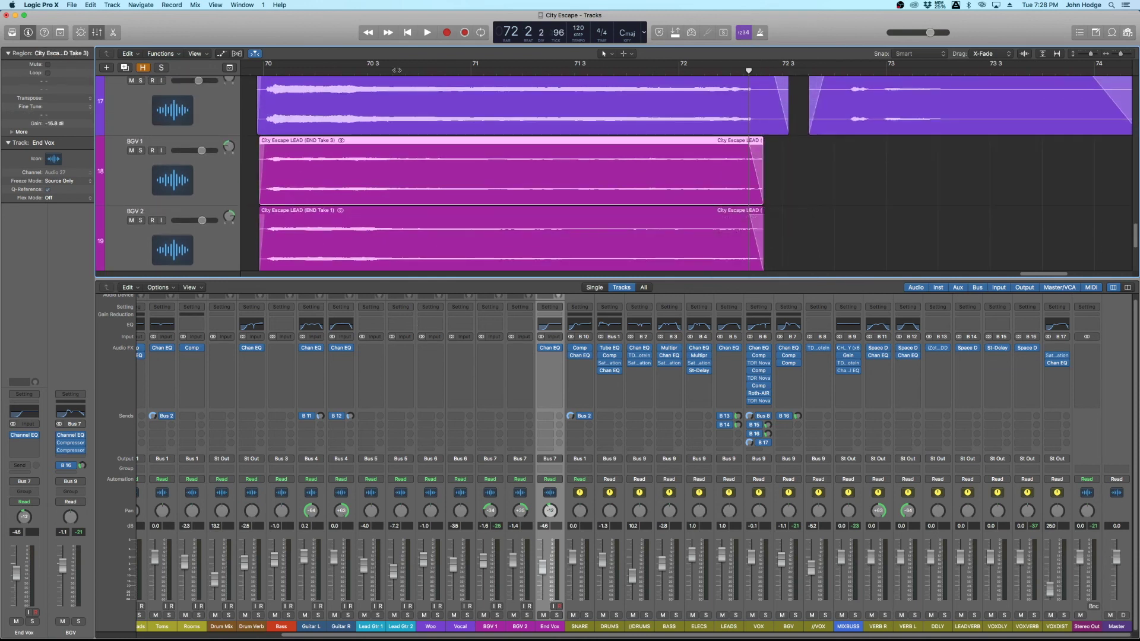
# Audition the ending in the full mix from bar 70 until past bar 73
pyautogui.click(267, 72)
pyautogui.press('space')
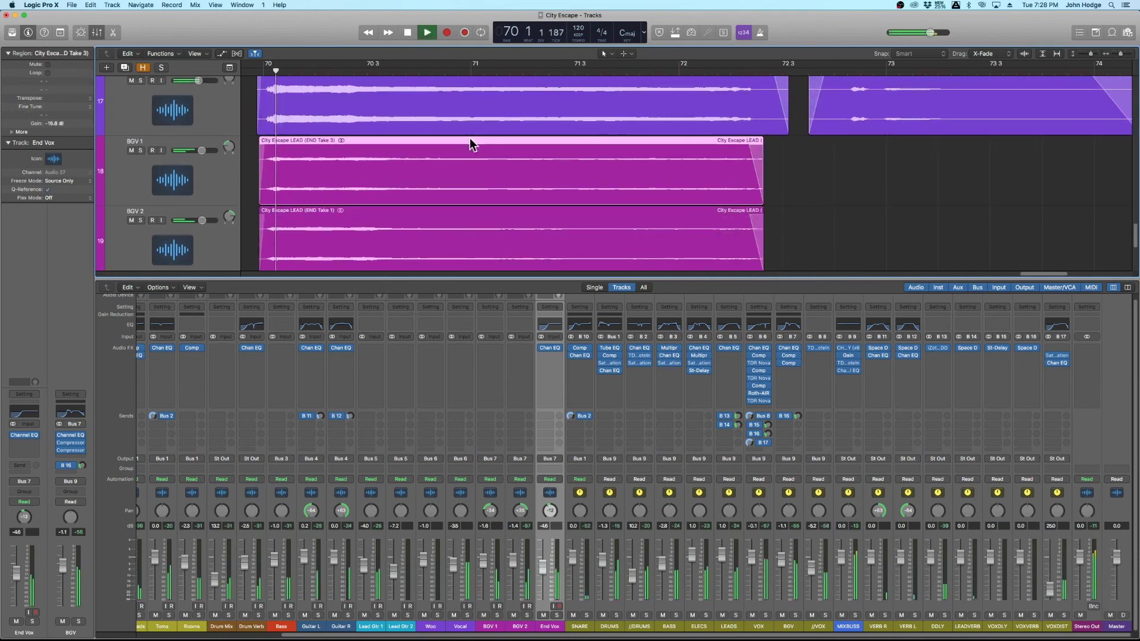
pyautogui.press('super+Left')
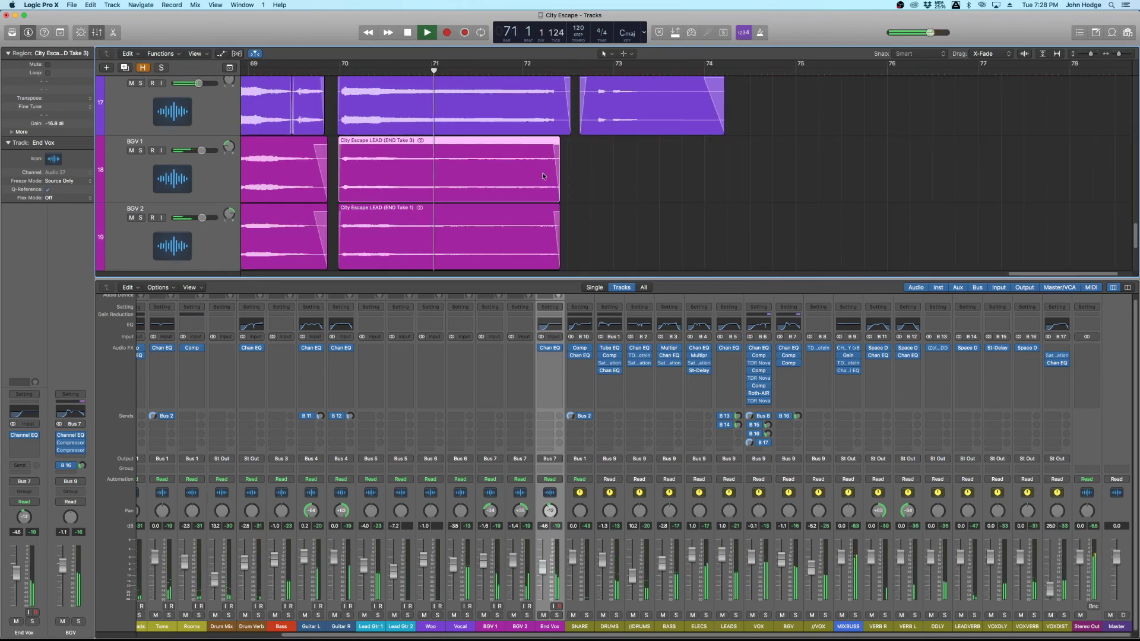
pyautogui.press('super+Up')
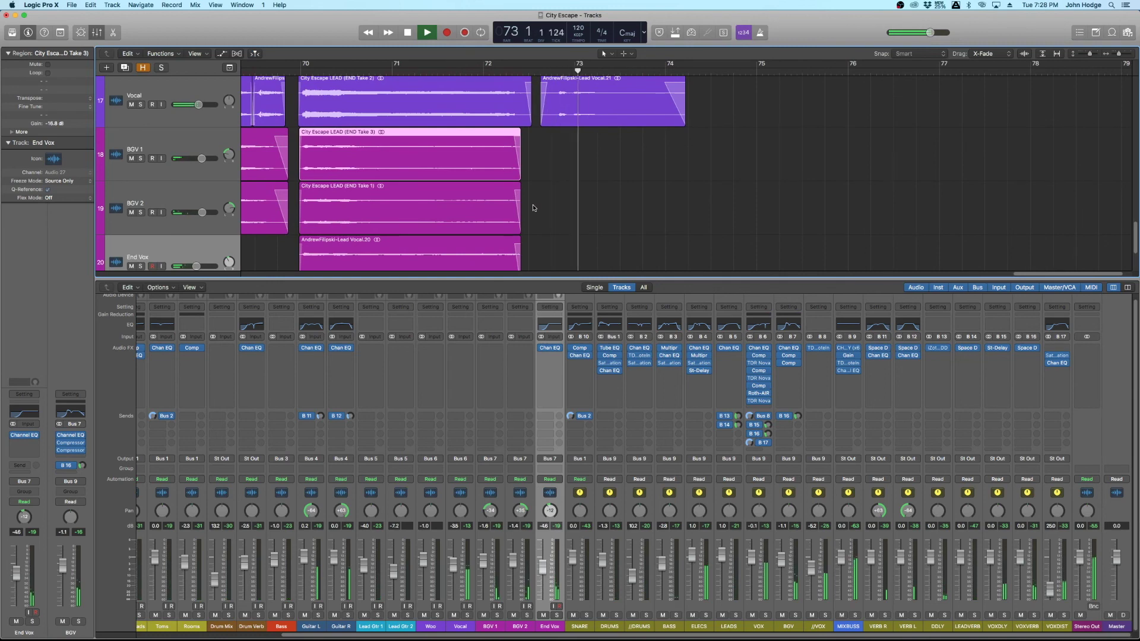
pyautogui.press('space')
# Deselect the regions and examine the vocal tracks' arrangement across the entire song
pyautogui.press('super+Up')
pyautogui.press('super+Left')
pyautogui.press('super+Left')
pyautogui.press('super+Left')
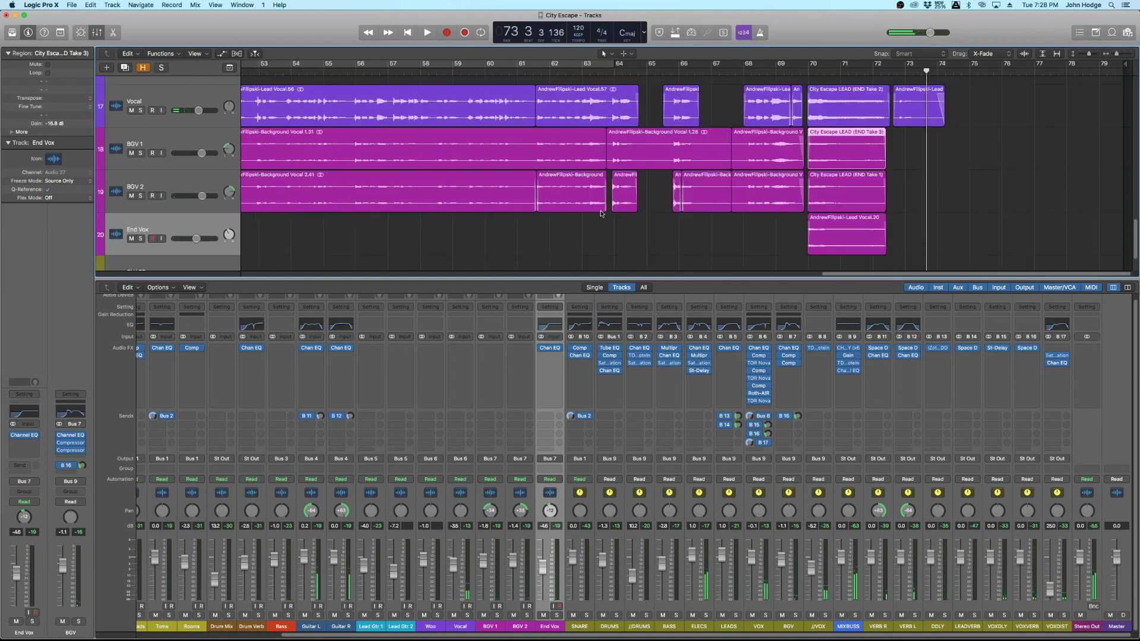
pyautogui.click(941, 173)
pyautogui.press('super+Down')
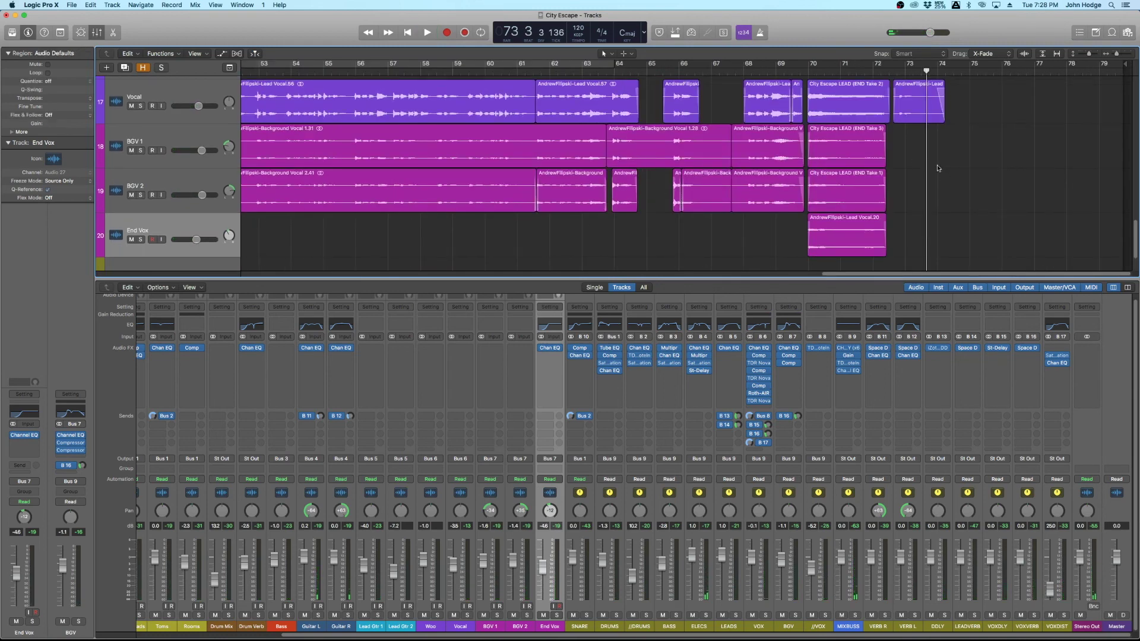
pyautogui.press('super+Left')
pyautogui.press('super+Left')
pyautogui.press('super+Up')
pyautogui.press('super+Up')
pyautogui.press('super+Left')
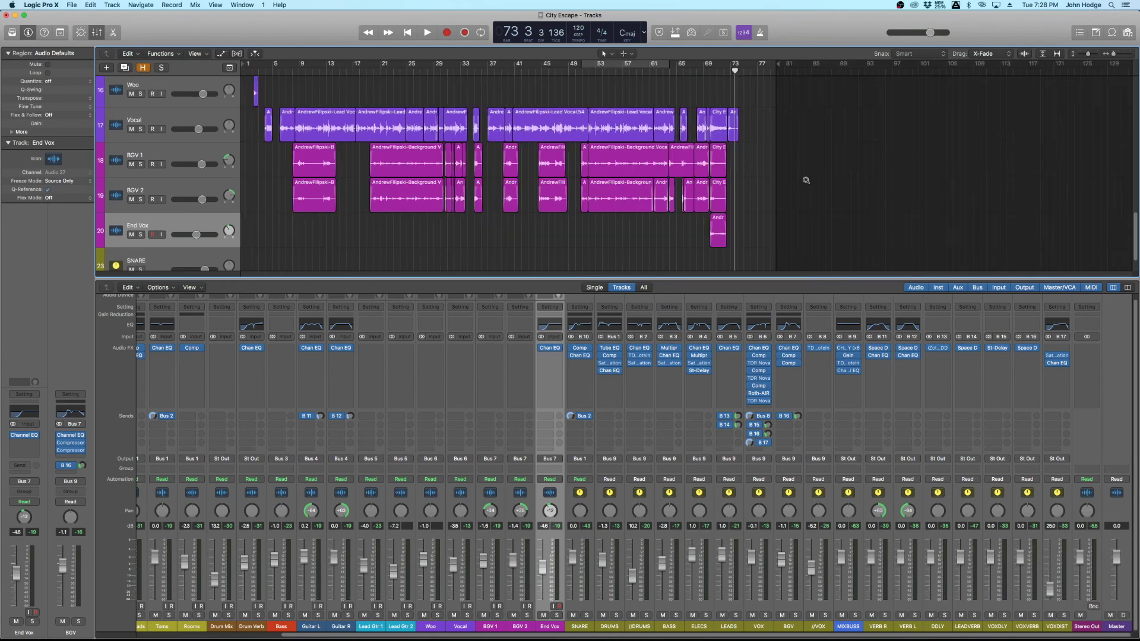
pyautogui.press('super+Up')
pyautogui.press('super+Up')
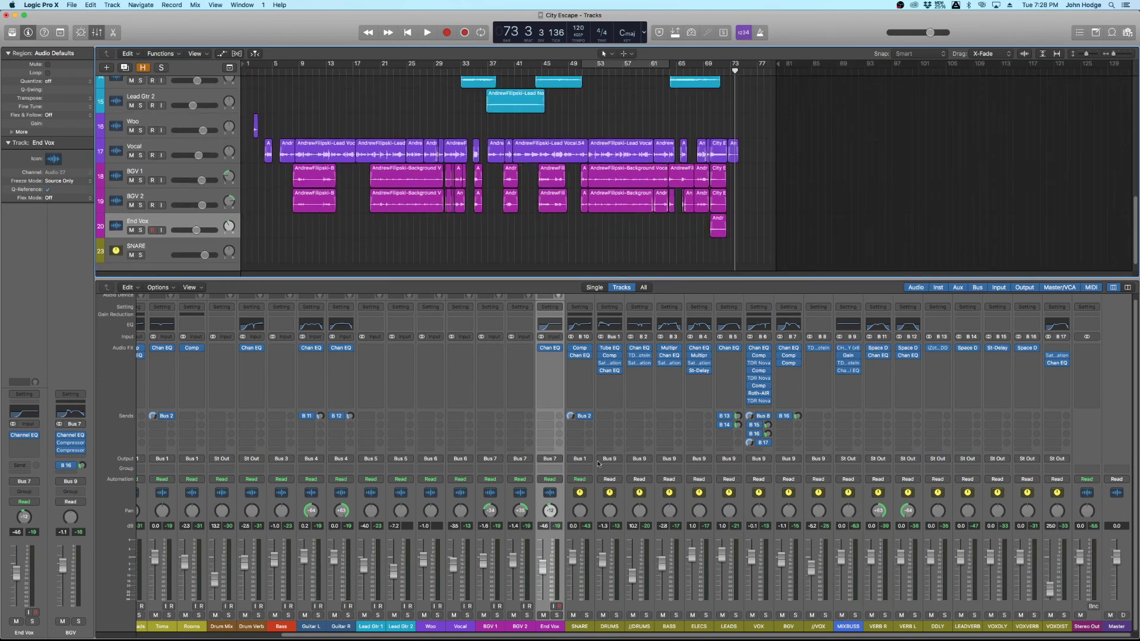